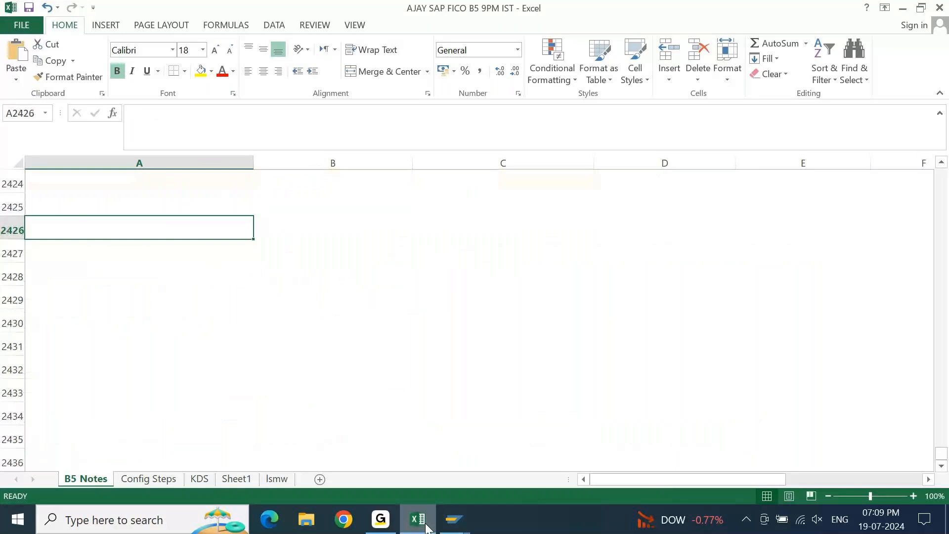
Enter the topic "Down Payments in F110" in cell A2399, below the Regular Session# 84 heading.
text(Don)
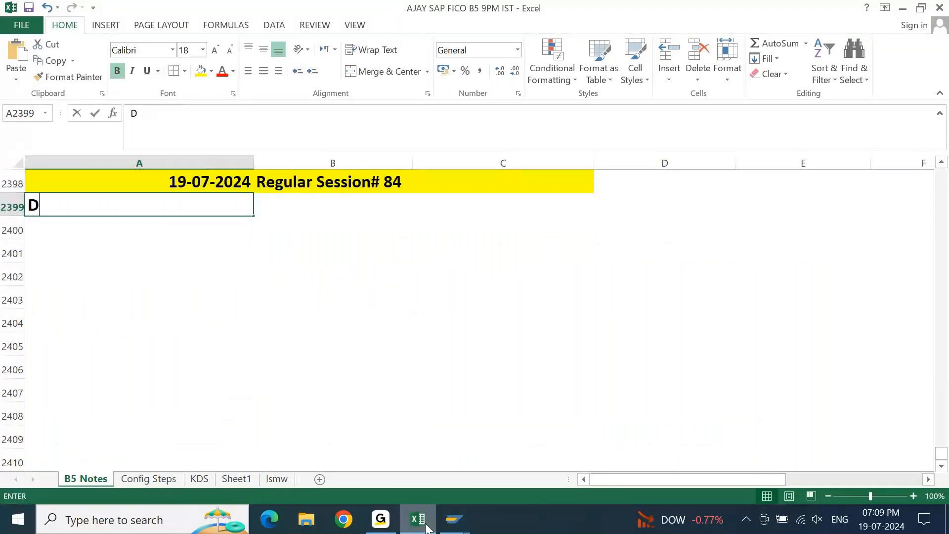
key(BackSpace)
text(wnap)
key(BackSpace)
key(BackSpace)
text(Paumen)
key(BackSpace)
key(BackSpace)
key(BackSpace)
key(BackSpace)
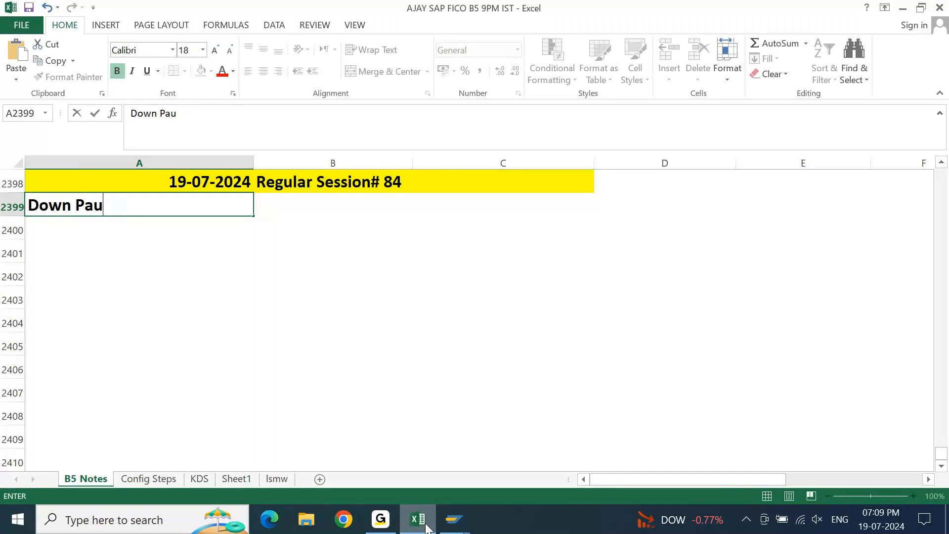
text(yments i)
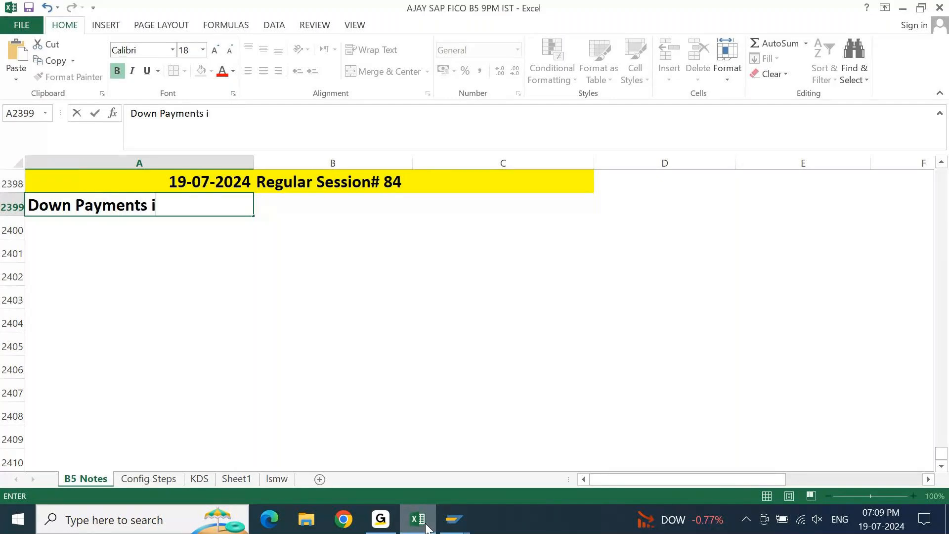
text(n F110)
key(Return)
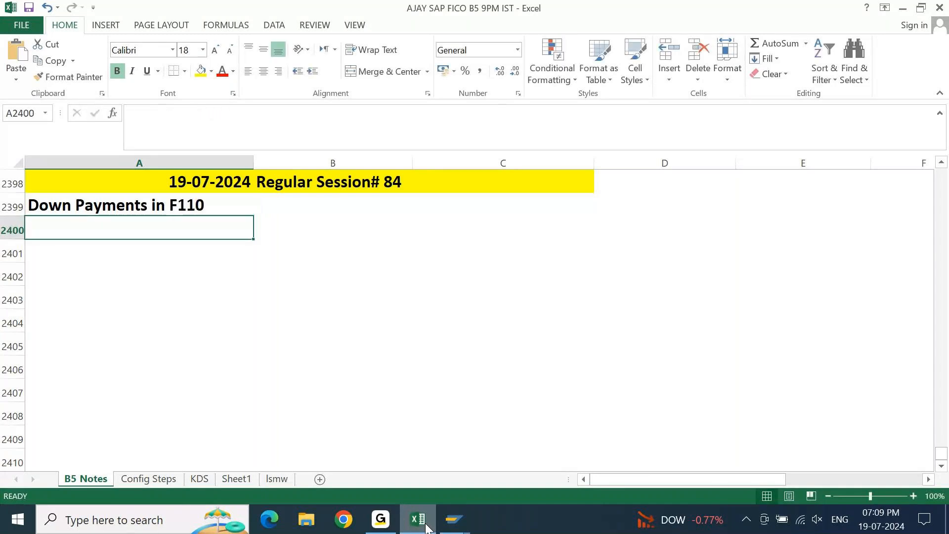
Add the label "Example:" in cell A2400, under the down payments topic.
key(Up)
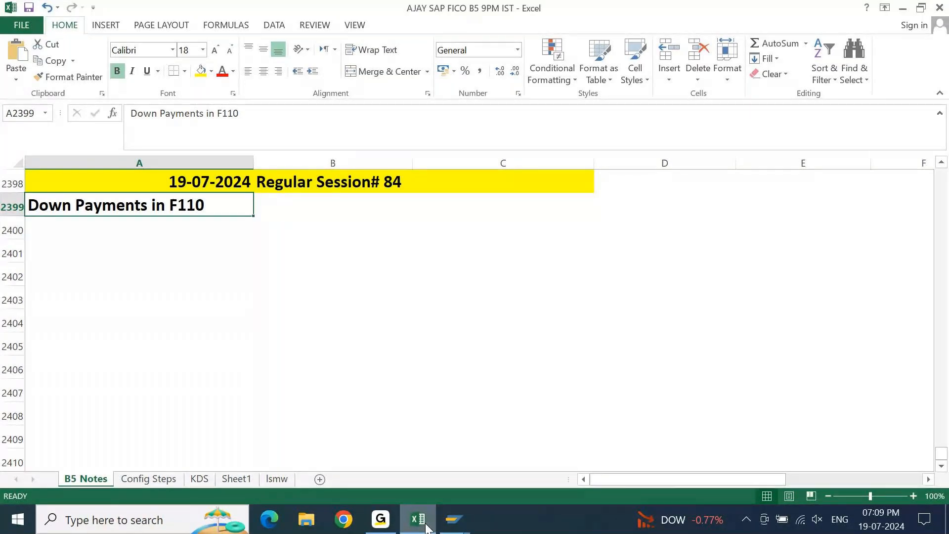
key(Down)
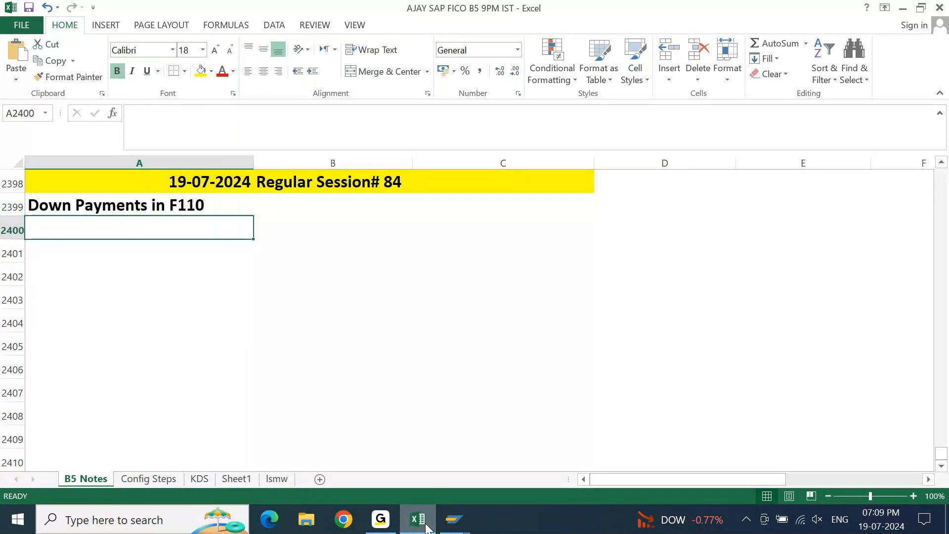
text(Example:)
key(Return)
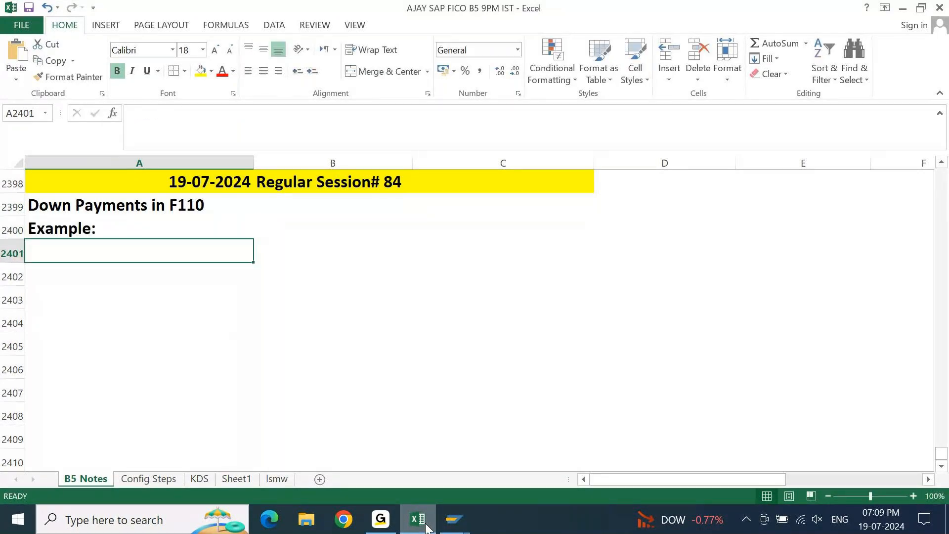
key(Up)
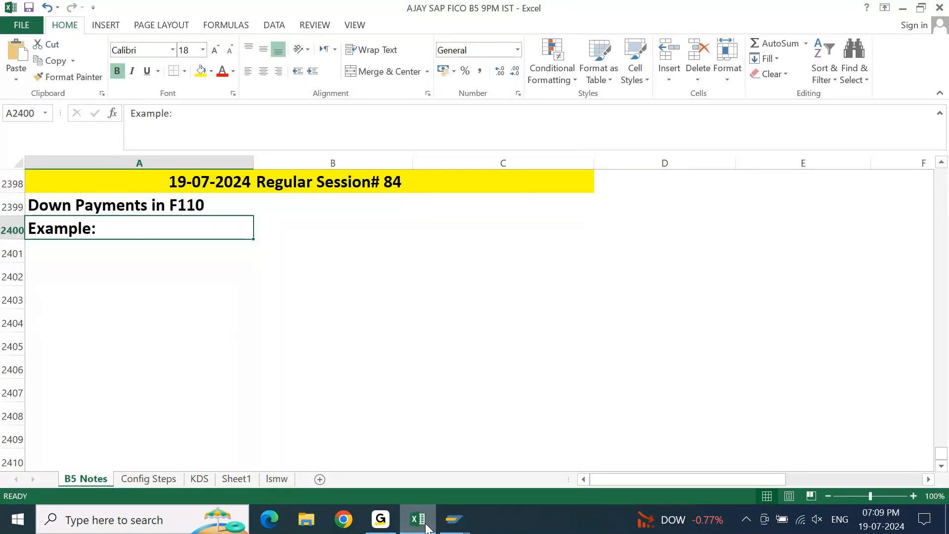
Switch to SAP and open the vendor line item display with transaction FBL1N.
mouse_move(453, 528)
click(581, 443)
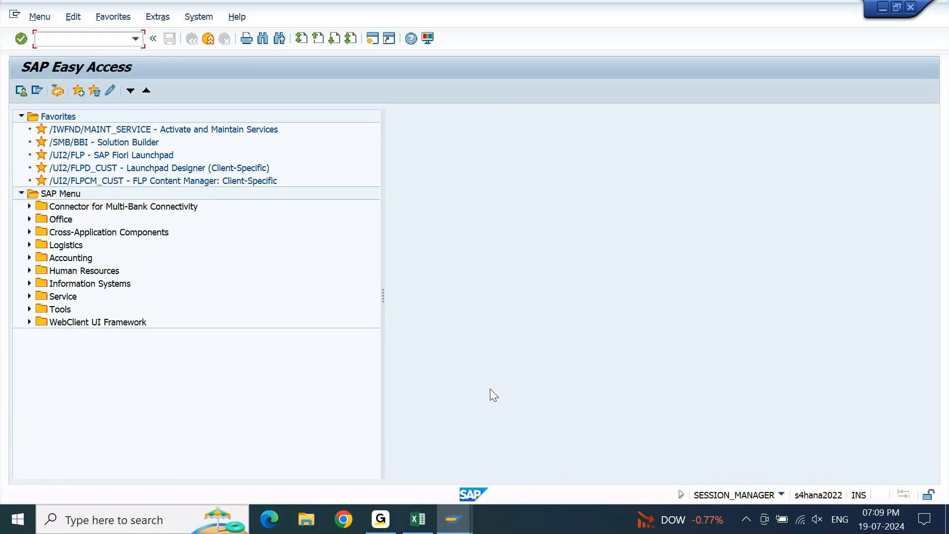
text(FBL1N)
key(Return)
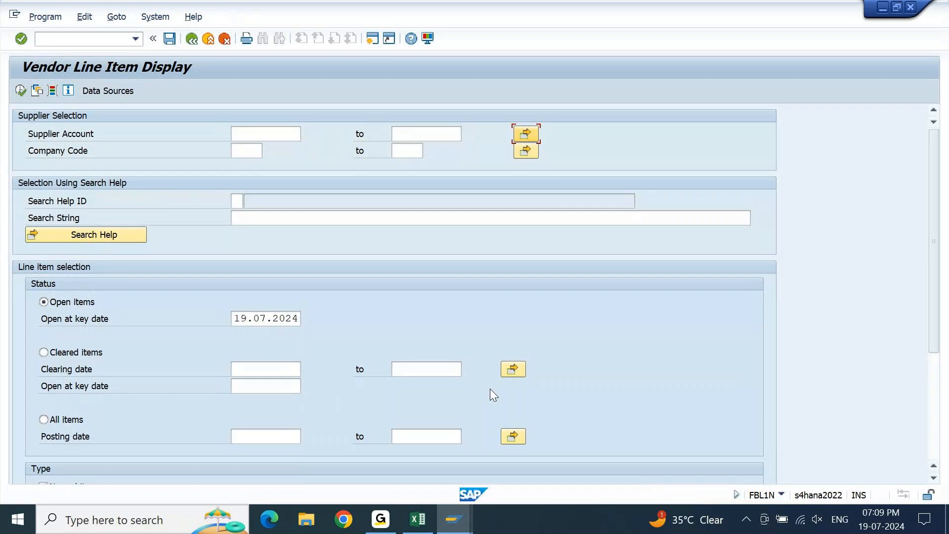
Set the company code to AC10 in the supplier selection.
key(Tab)
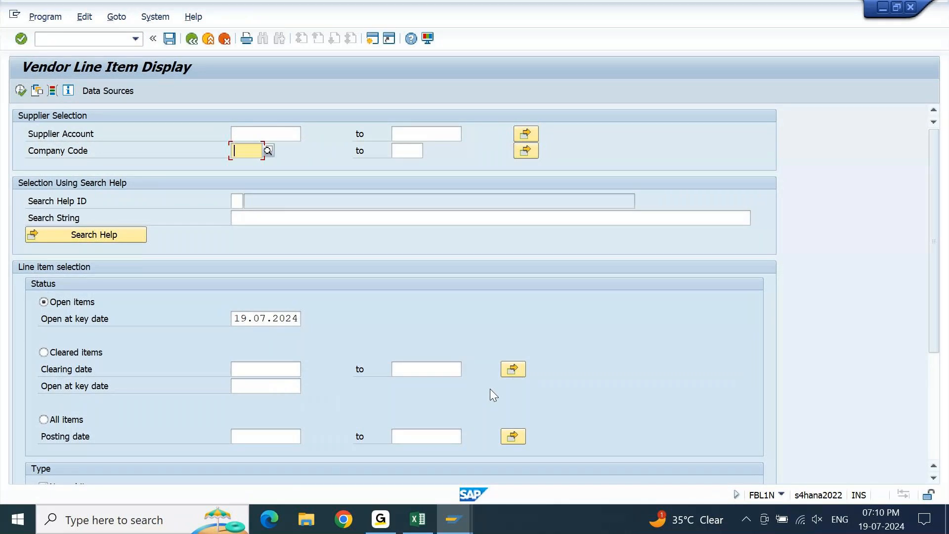
text(AC10)
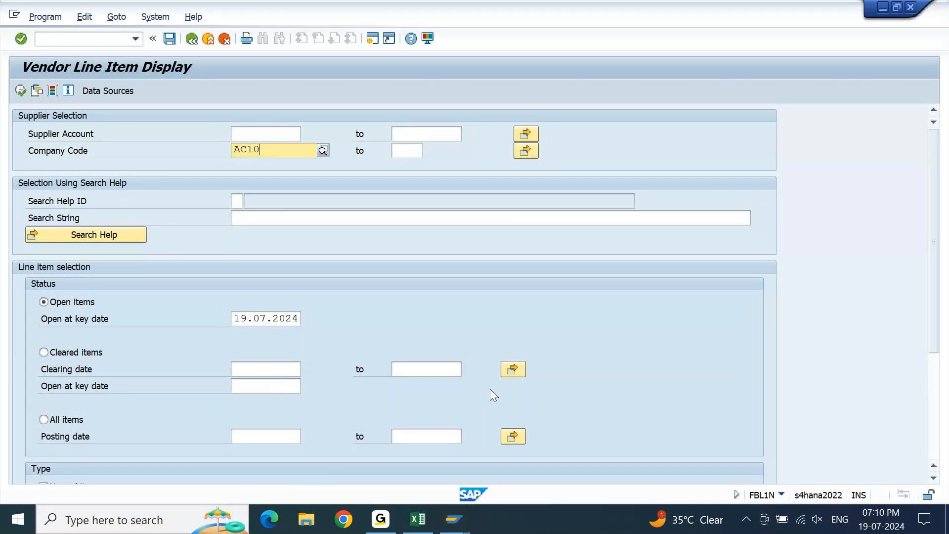
key(Return)
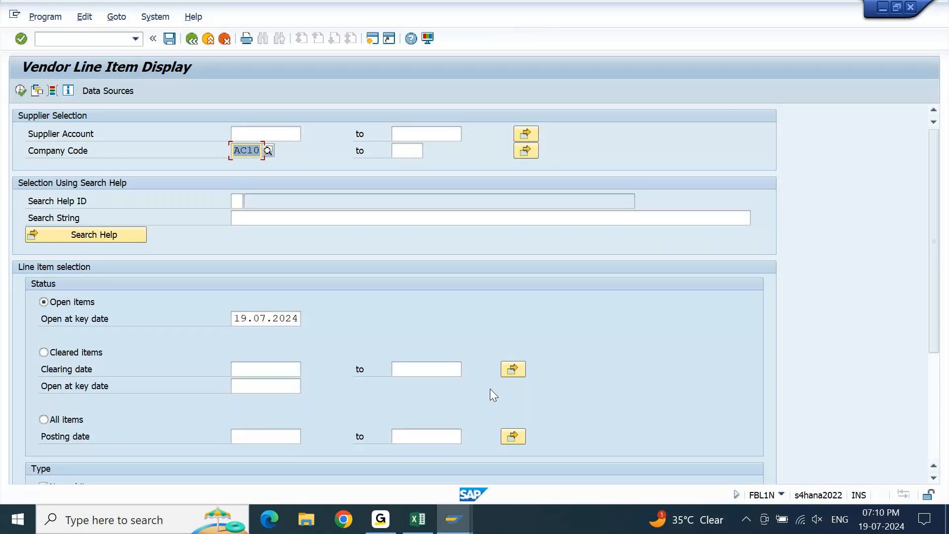
Look up suppliers by company code AC10 and choose VA STORES PVT LTD in Mumbai as the supplier account.
key(Up)
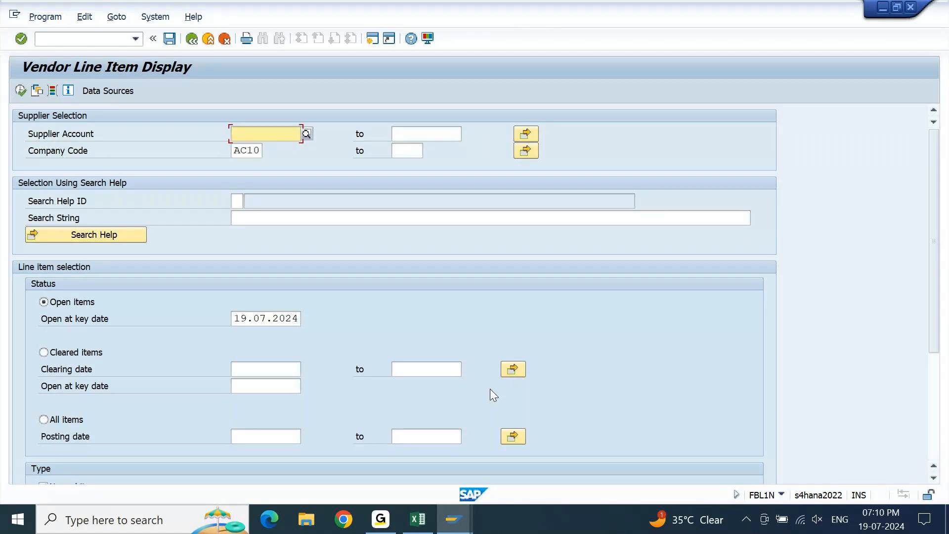
key(F4)
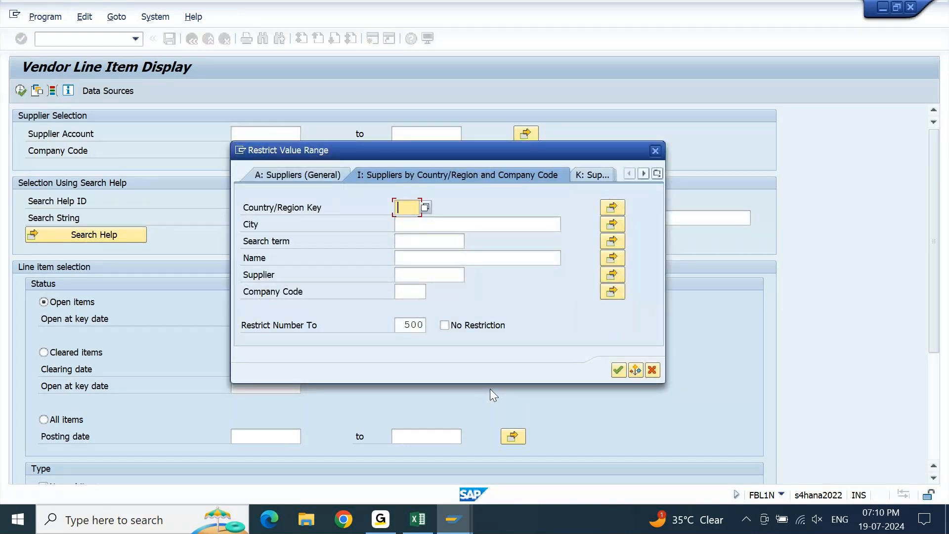
key(Down)
key(Down)
key(Down)
key(Down)
key(Down)
text(AC10)
key(Return)
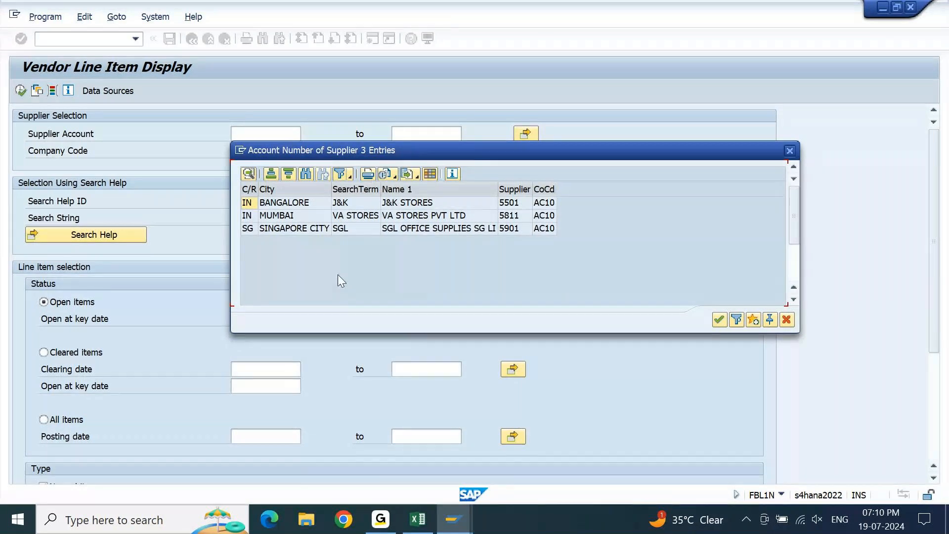
click(252, 216)
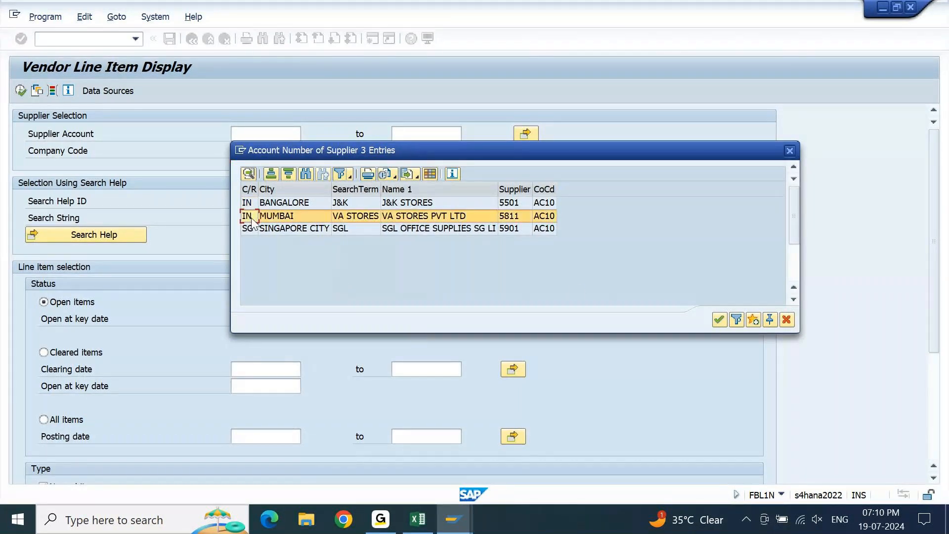
click(719, 320)
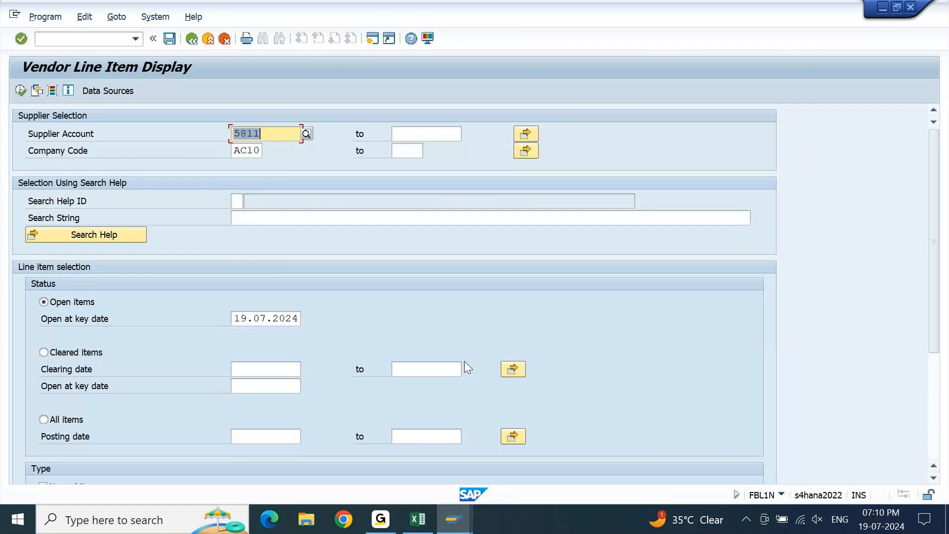
Display all line items of the supplier with posting date 19.07.2024.
click(44, 419)
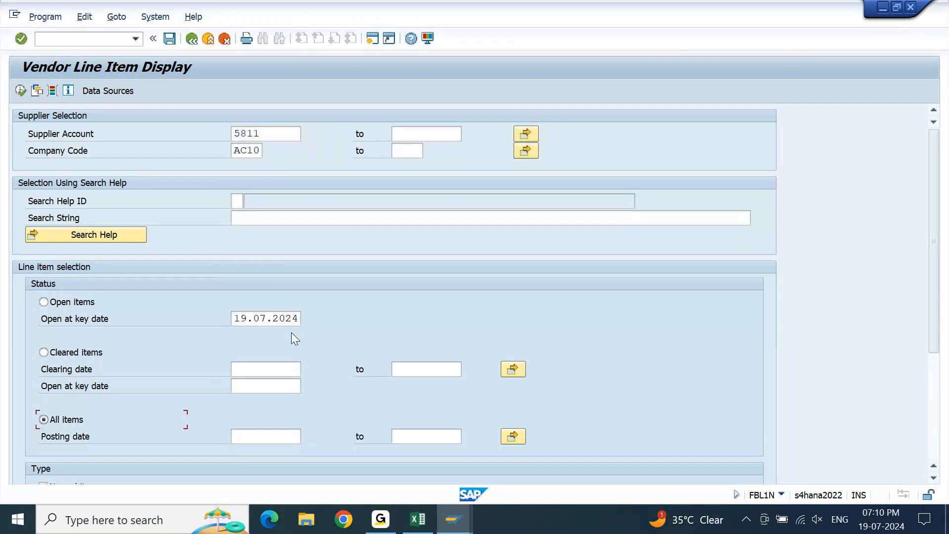
click(236, 322)
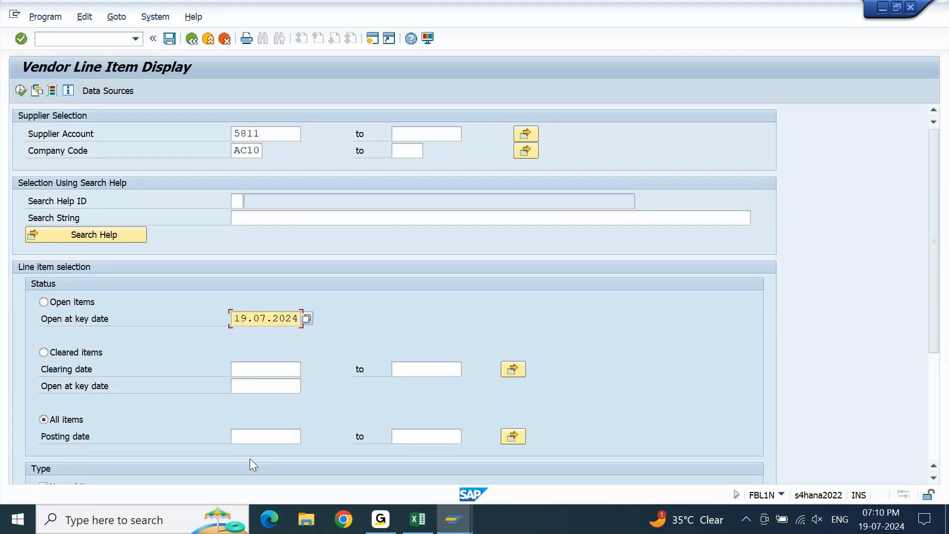
click(269, 439)
text(19.07.2024)
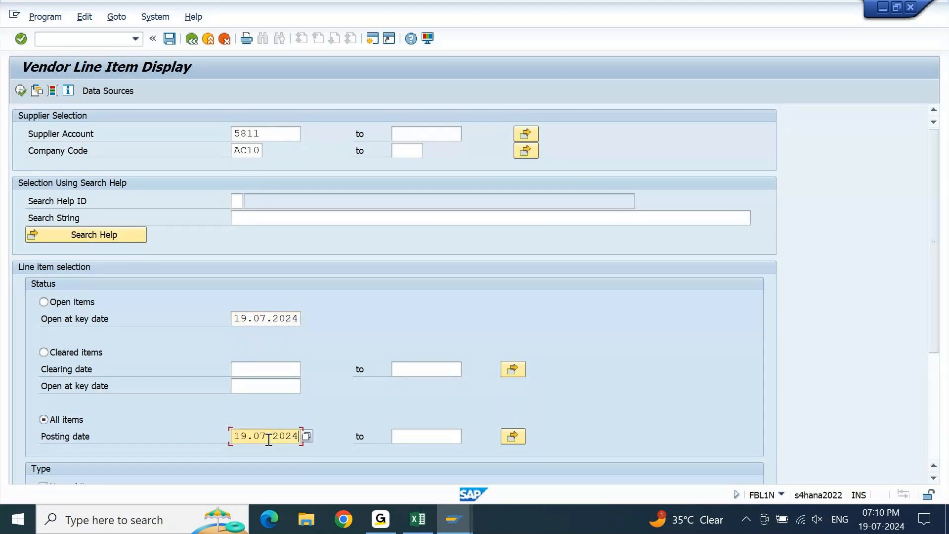
key(ctrl+a)
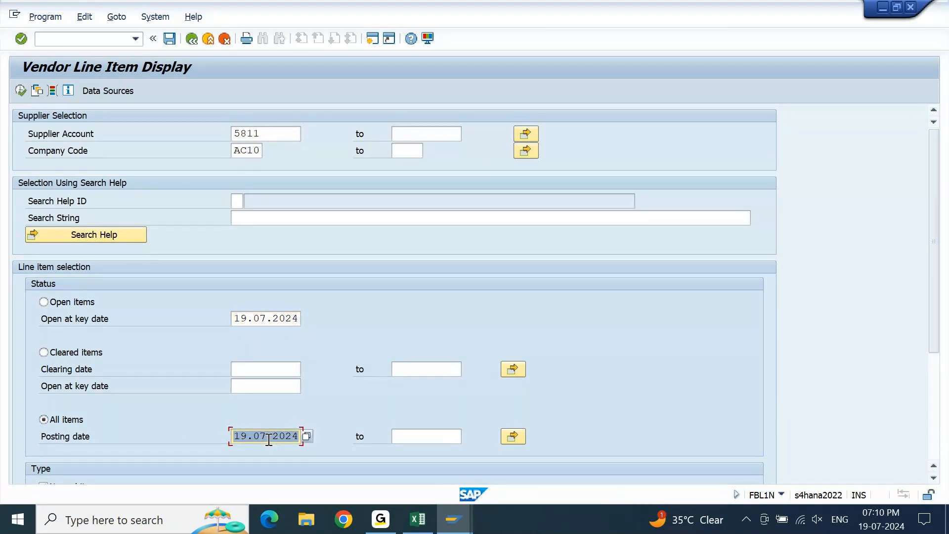
click(20, 91)
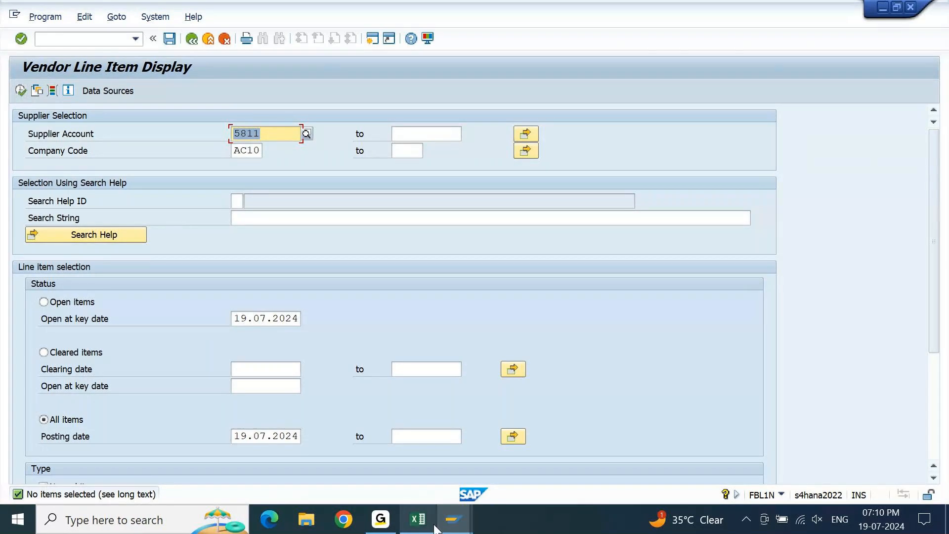
Switch to Excel and enter "Acer wants to purchase some Stationary items from VA stores for 40000 INR..." in cell A2401.
click(418, 519)
key(Down)
key(Down)
key(Down)
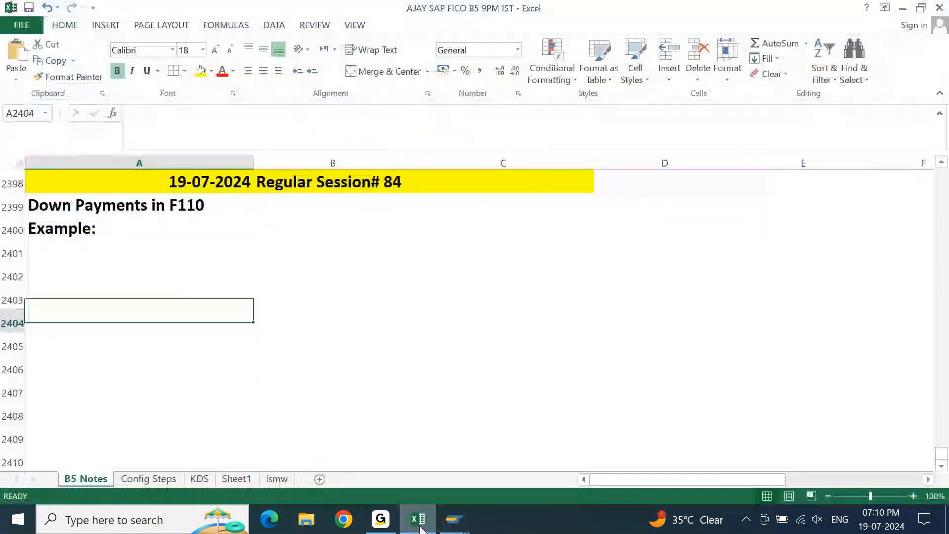
key(Up)
key(Up)
key(Up)
text(aCE)
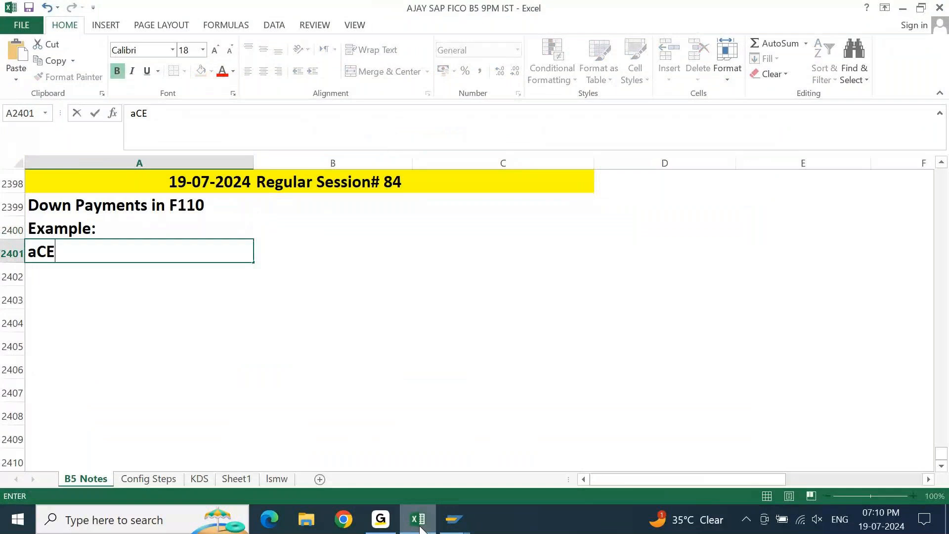
text(R w)
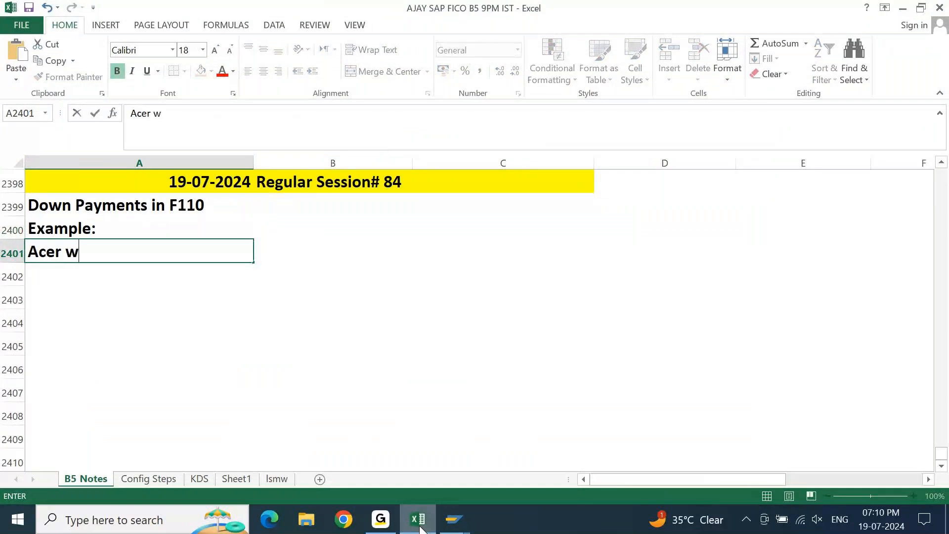
text(ants to purchase s)
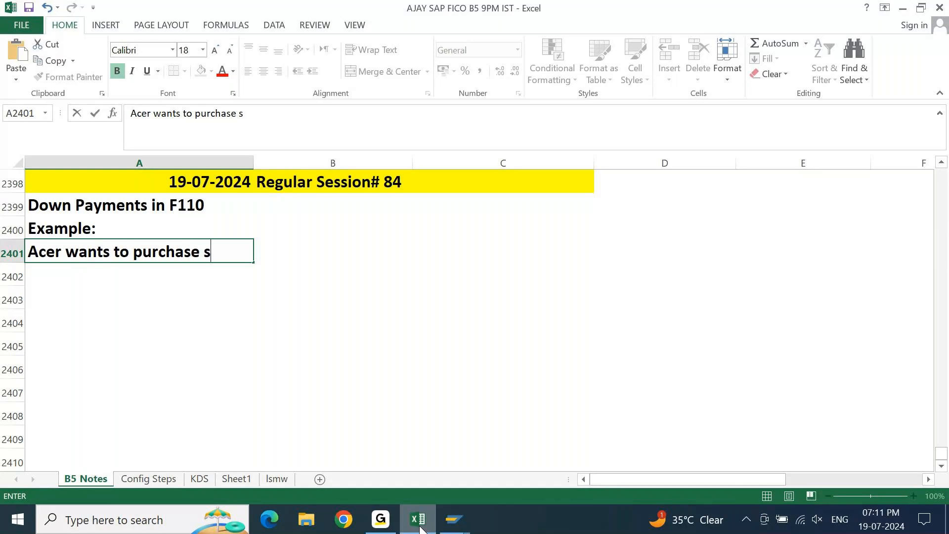
text(ome Statio)
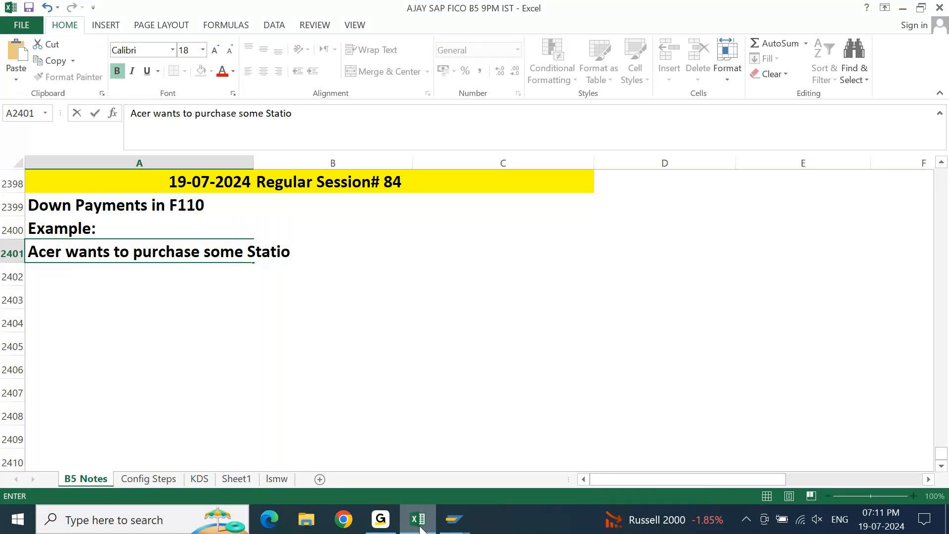
text(nary items from VA stoe)
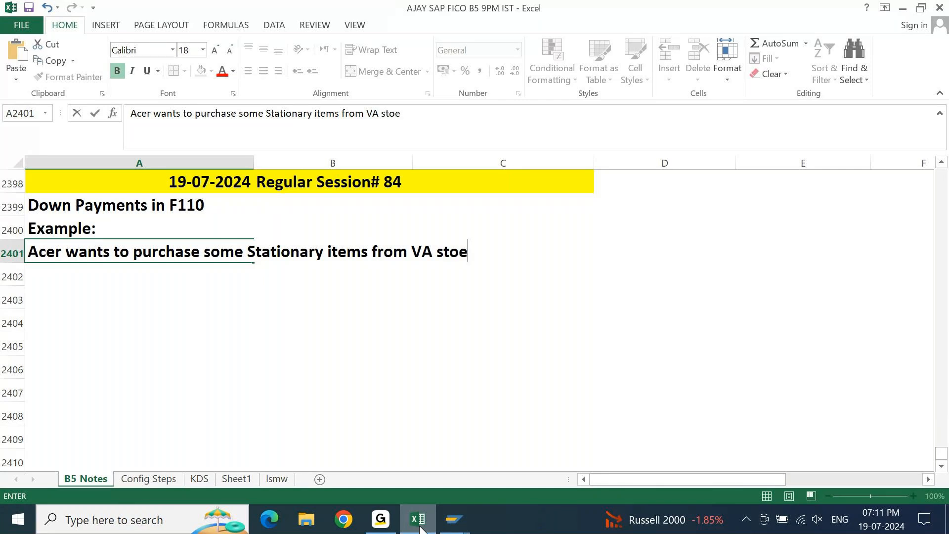
key(BackSpace)
text(rs)
key(BackSpace)
text(es for 40000 )
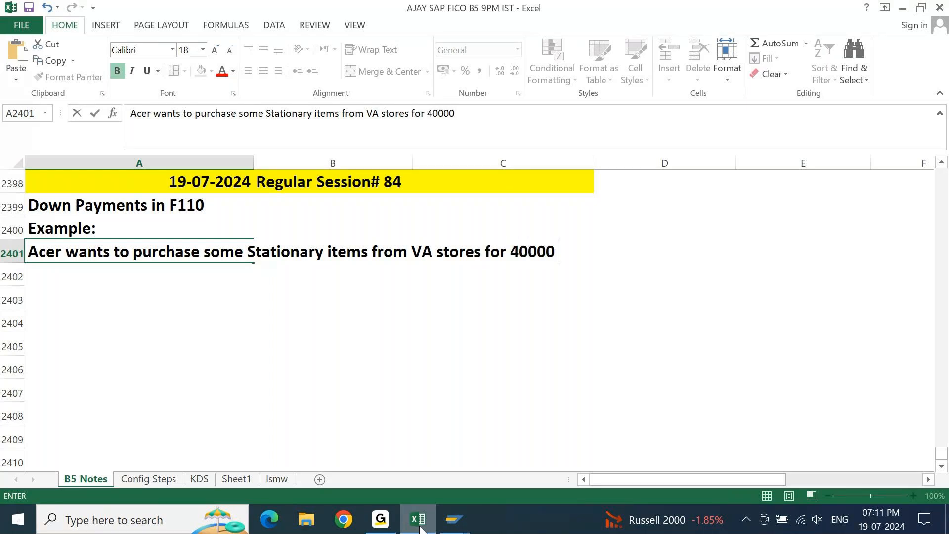
text(INT)
key(BackSpace)
text(R...)
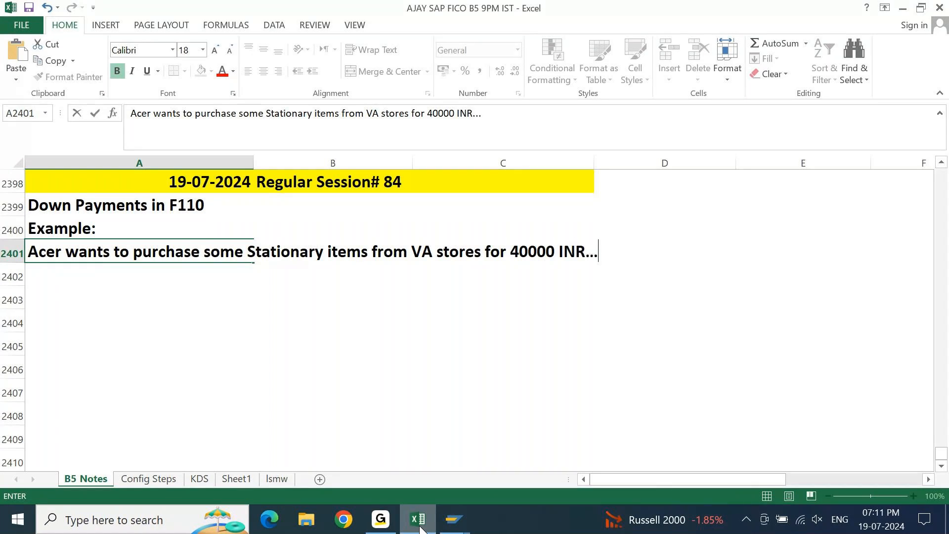
key(Return)
key(Return)
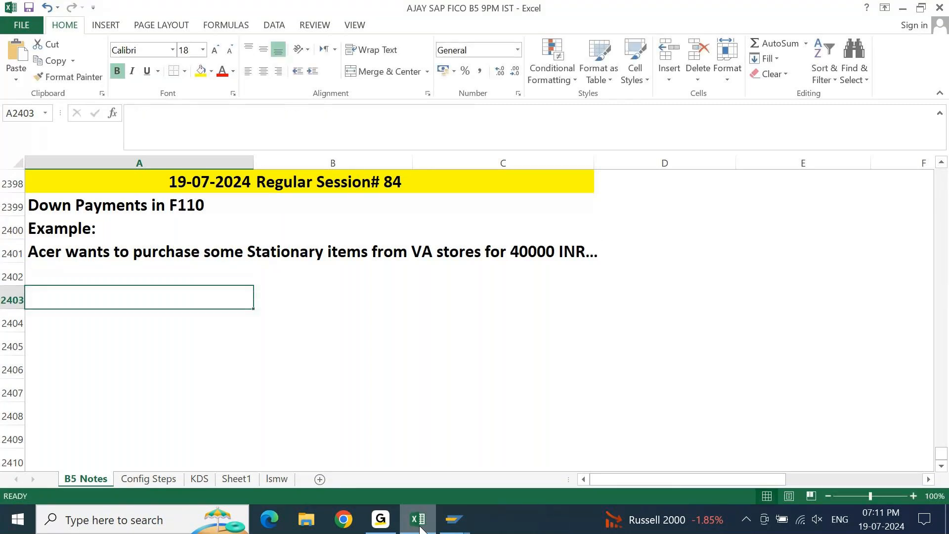
Enter "Vendor requested 30% Advance payment to supply the items/take the order." in cell A2402.
key(Up)
text(Vendor req)
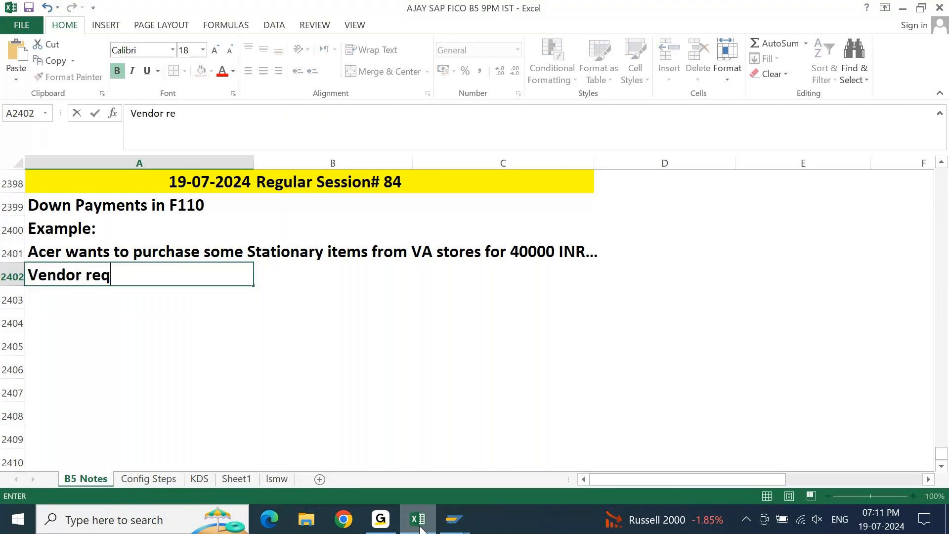
text(uested)
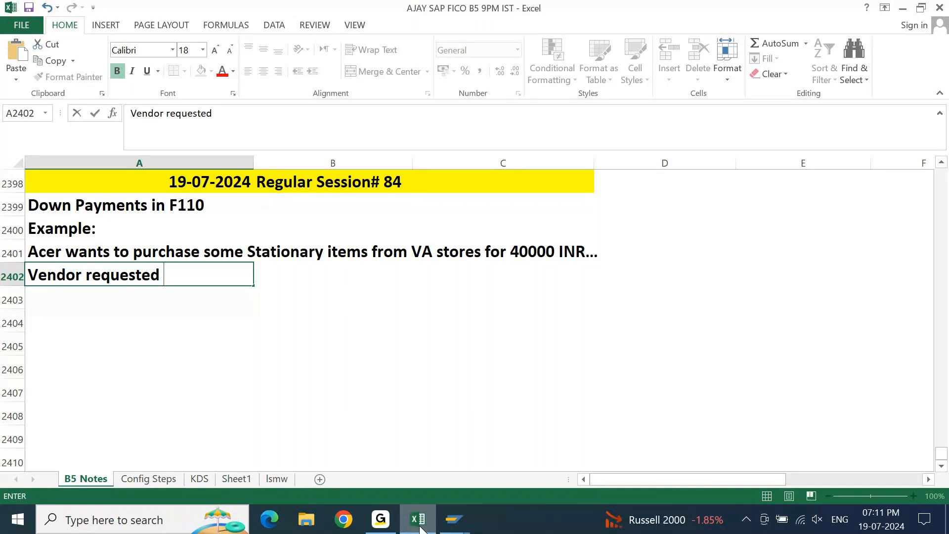
text( 30% Adv)
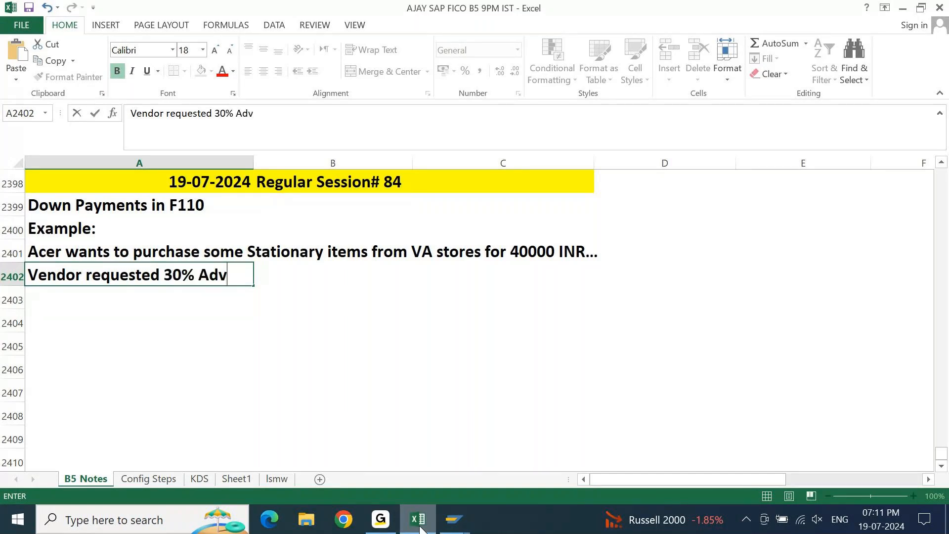
text(ance paym)
key(BackSpace)
text(yment to supply t)
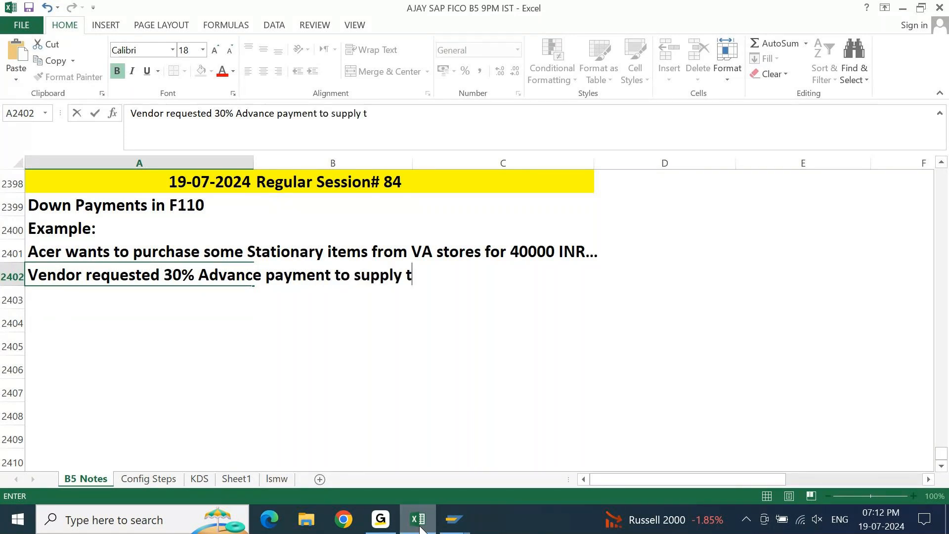
text(he items/)
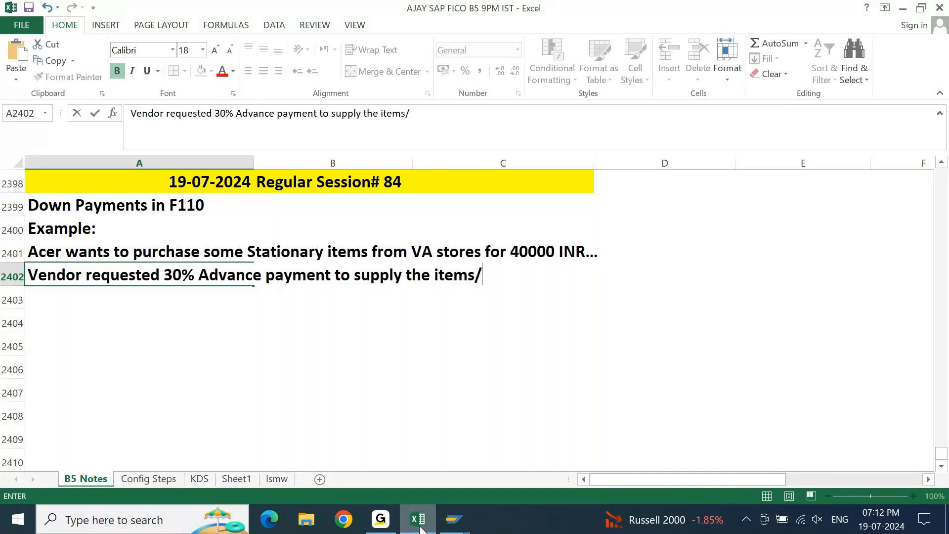
text(take the order)
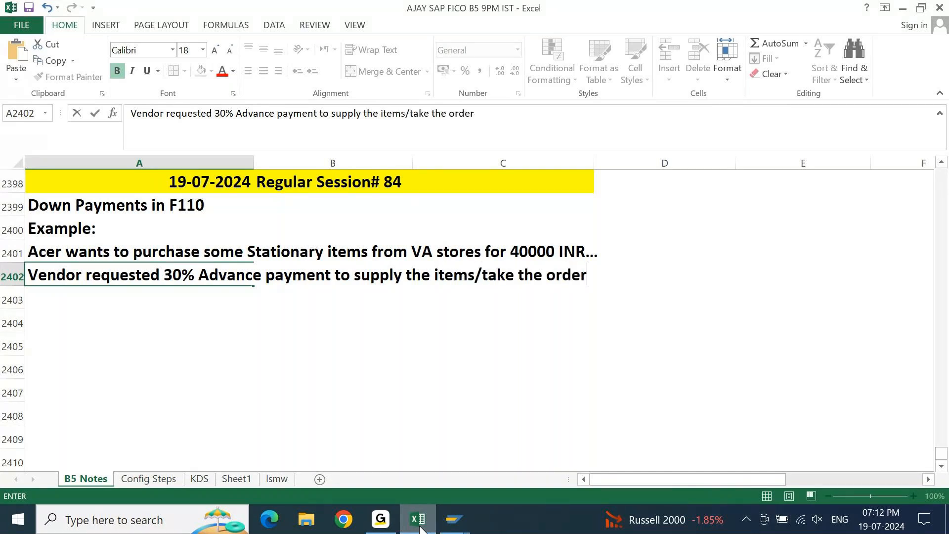
text(.)
key(Return)
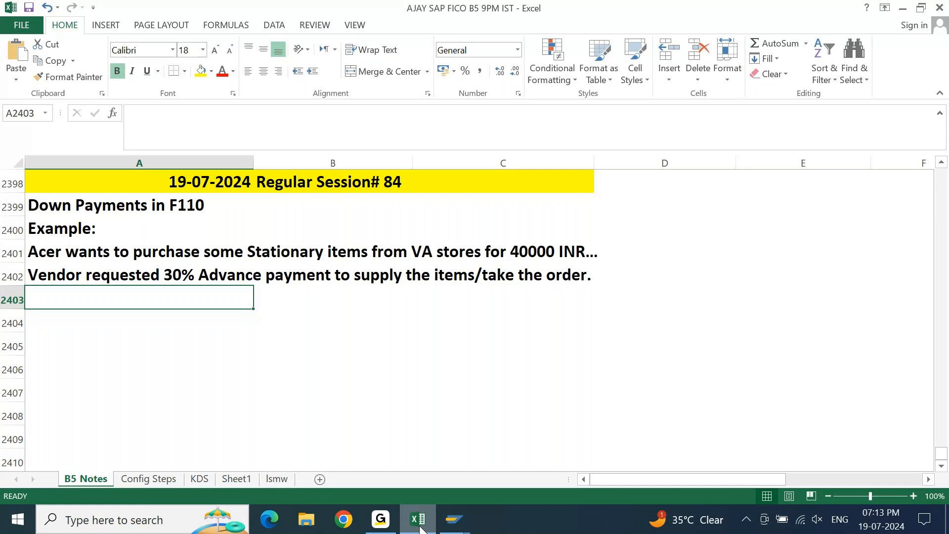
Enter "Advance Amount will be 30% of Purchase Value" in cell A2403.
text(Advance A)
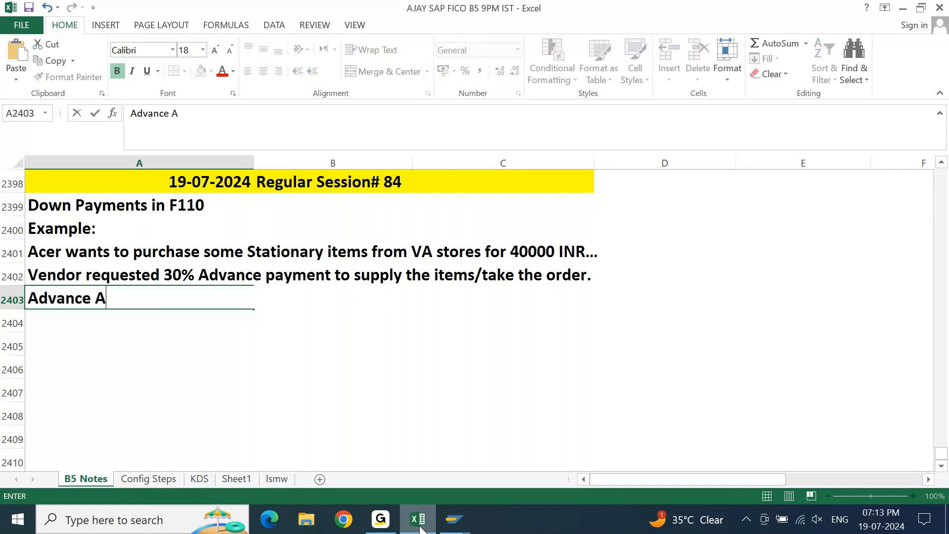
text(mount will be)
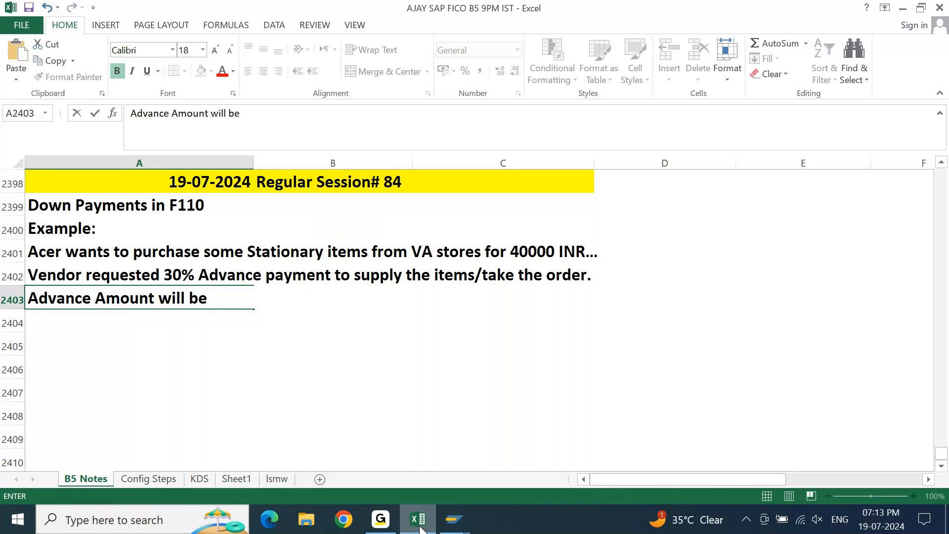
text( 30% of P)
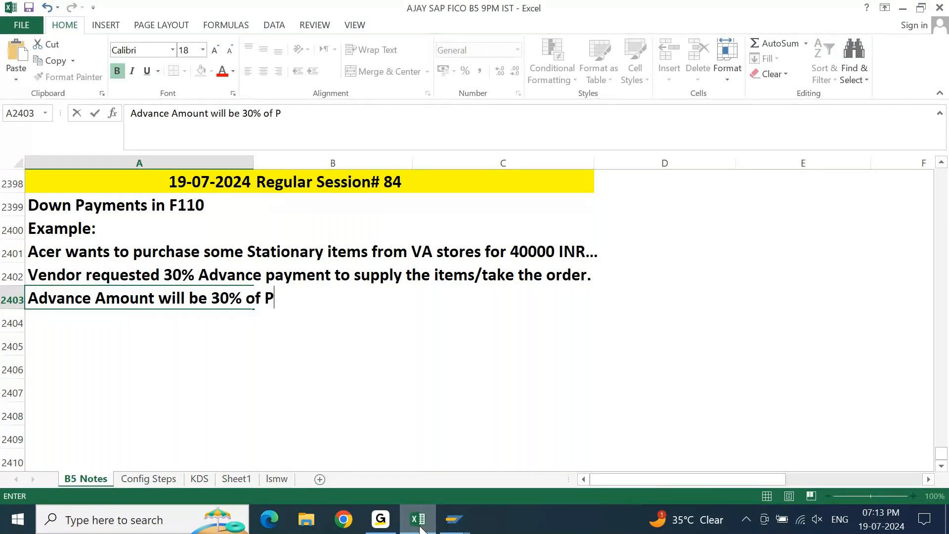
text(urcha)
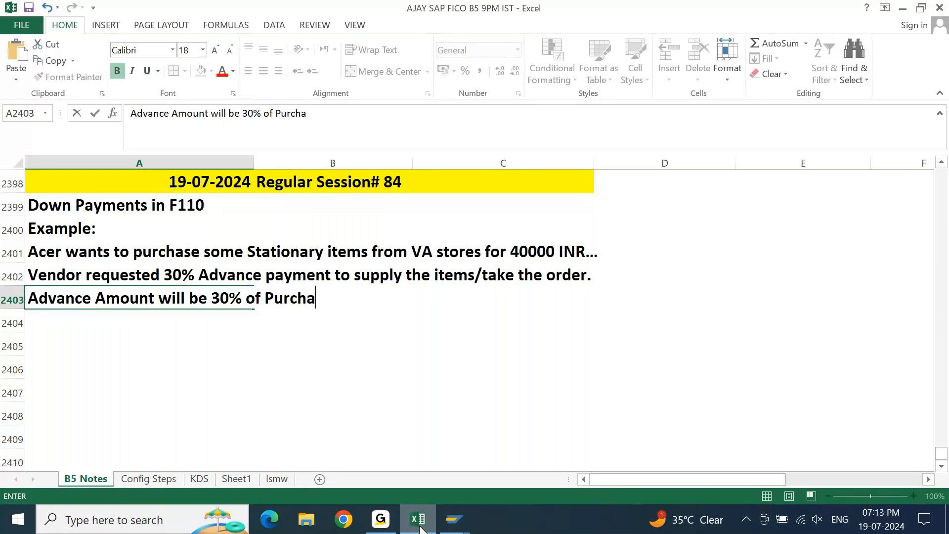
text(se Value)
key(Return)
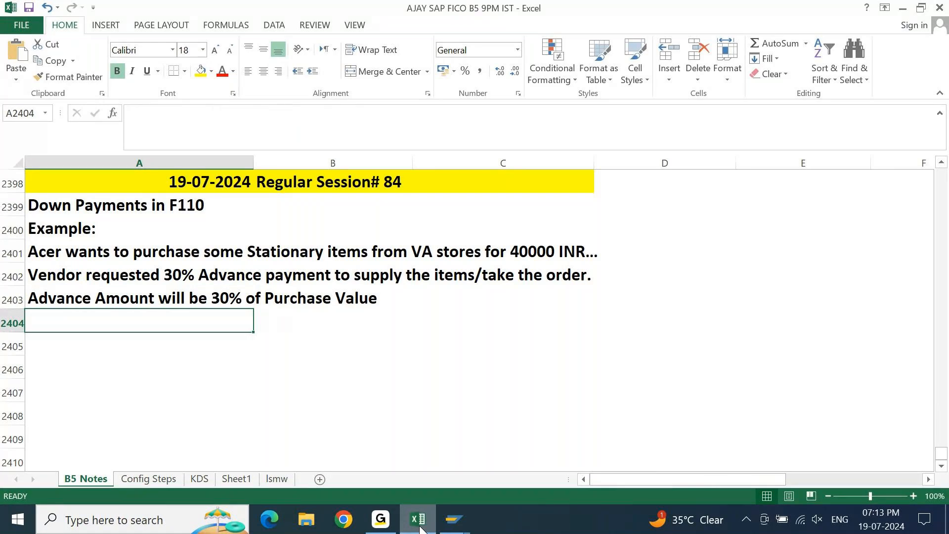
Write the advance calculation "40000 *30/100" as text in cell A2404.
text(40000)
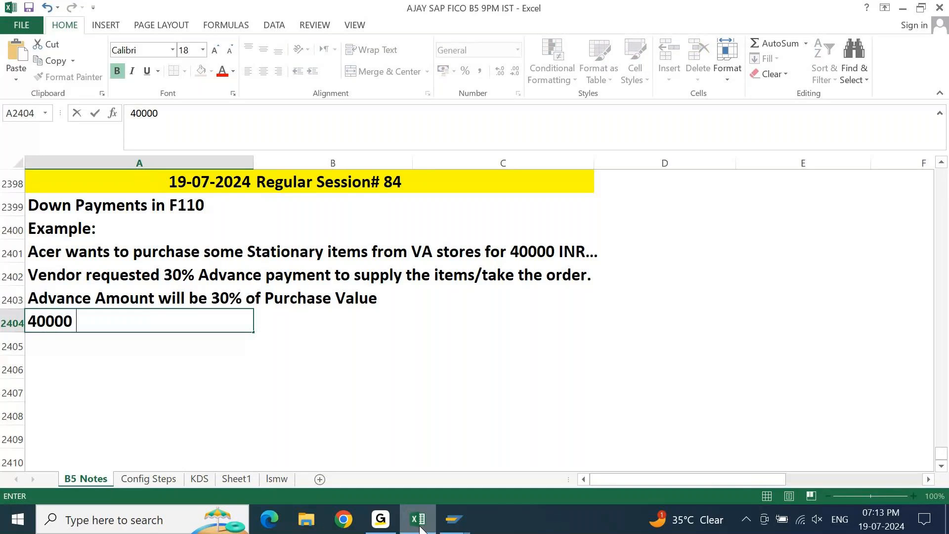
text( *30/100)
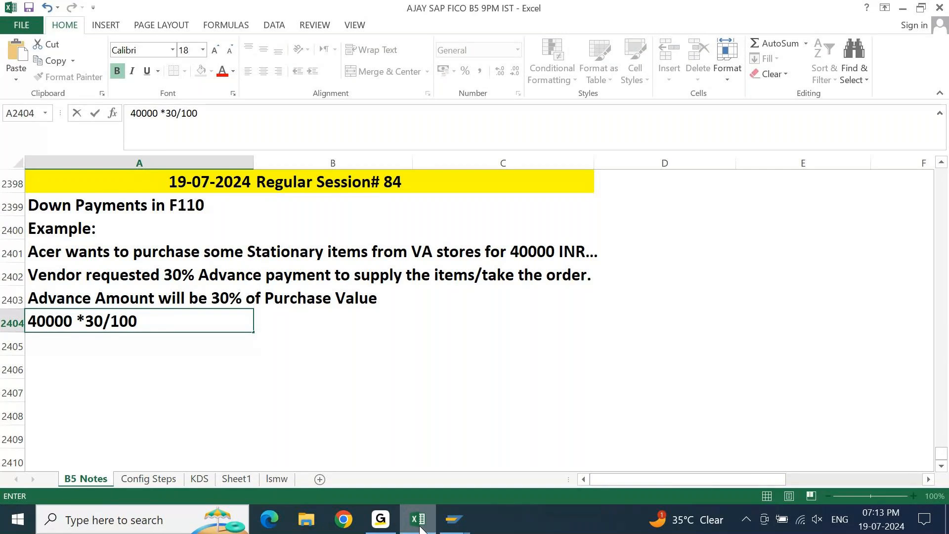
key(Return)
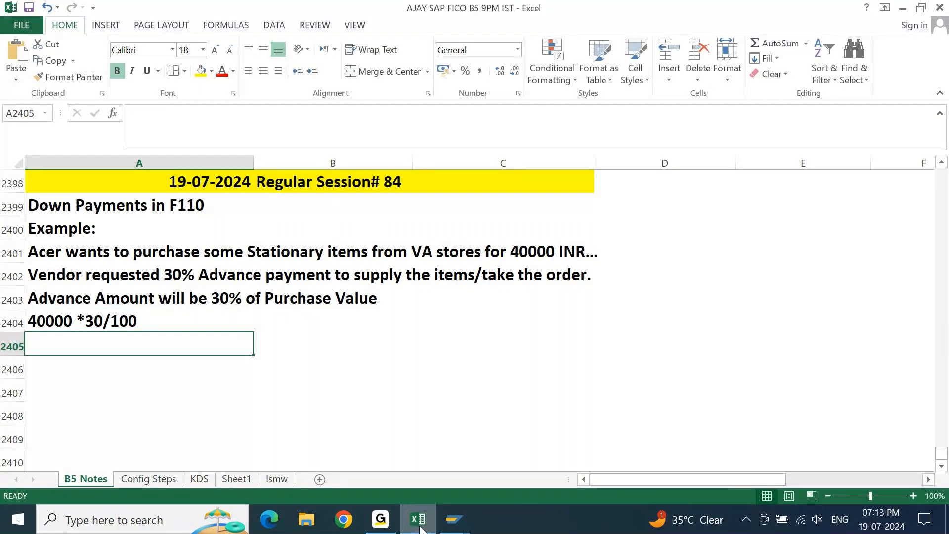
Calculate the advance amount in cell A2405 with the formula =40000*30%.
text(=40000)
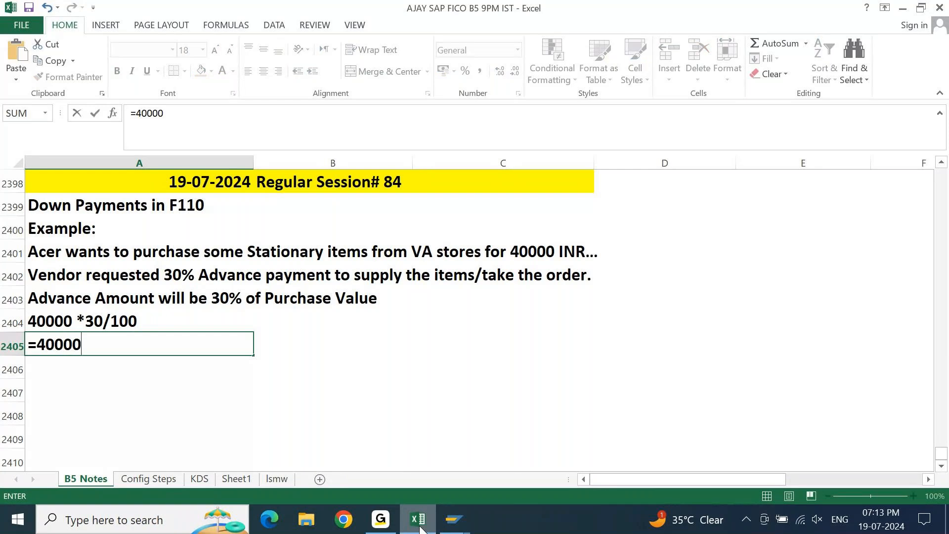
text(*30%)
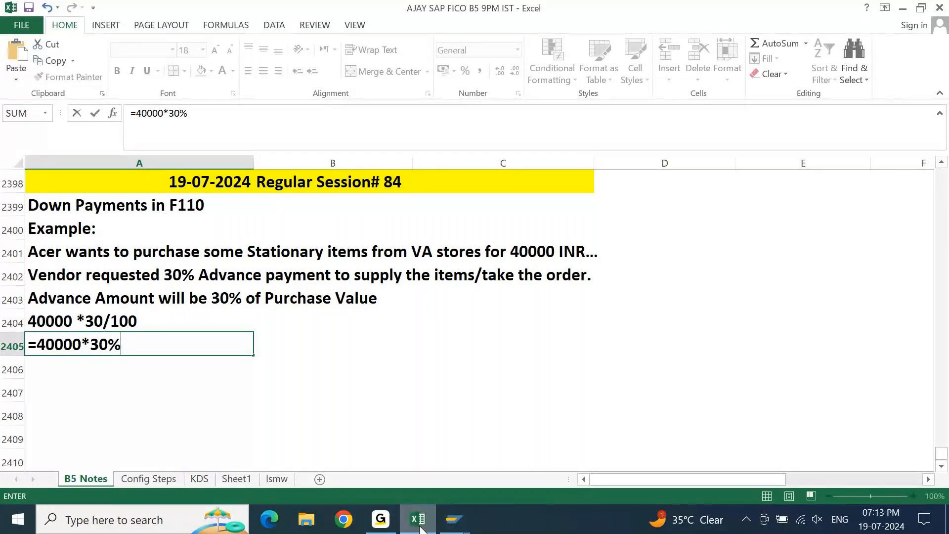
key(Return)
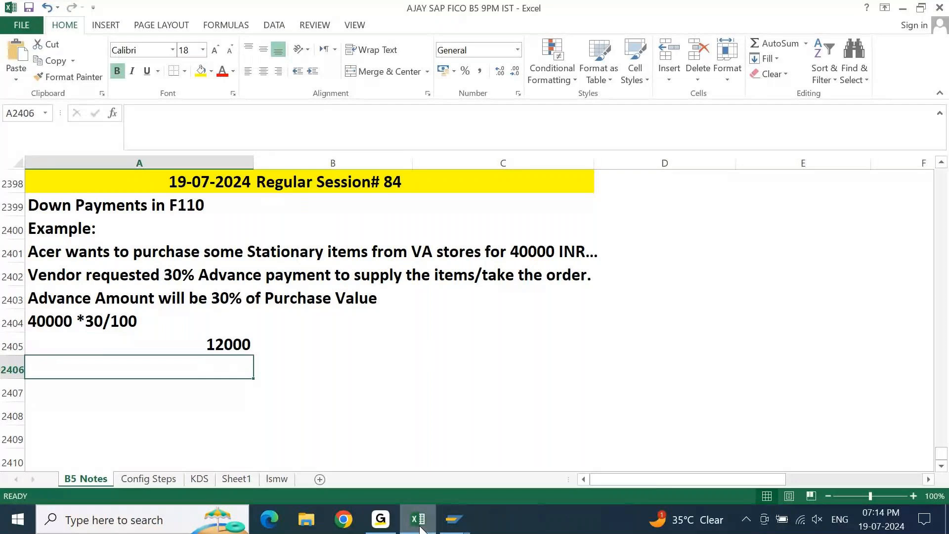
Append "= 12000" to the calculation text in cell A2404 and clear the helper formula in A2405.
key(Up)
key(Up)
key(F2)
text(= 12000)
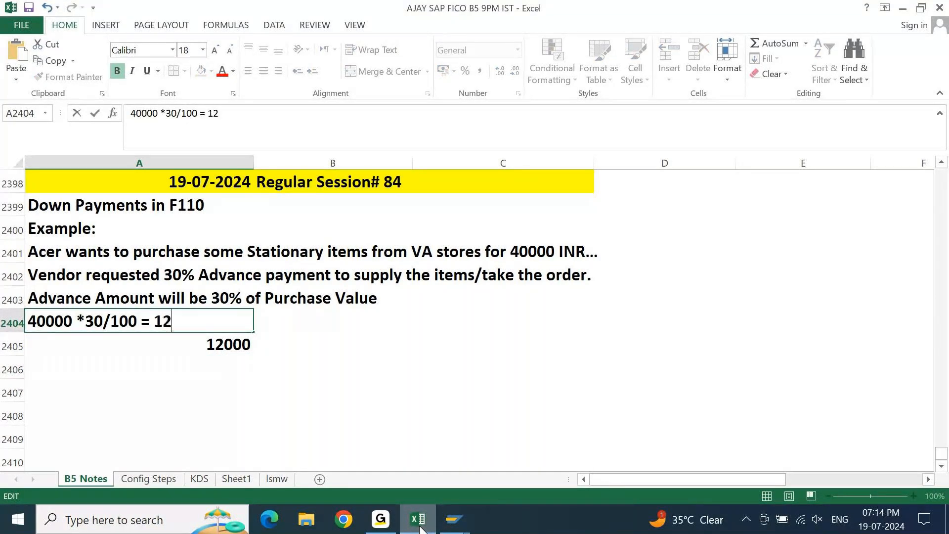
key(Return)
key(Delete)
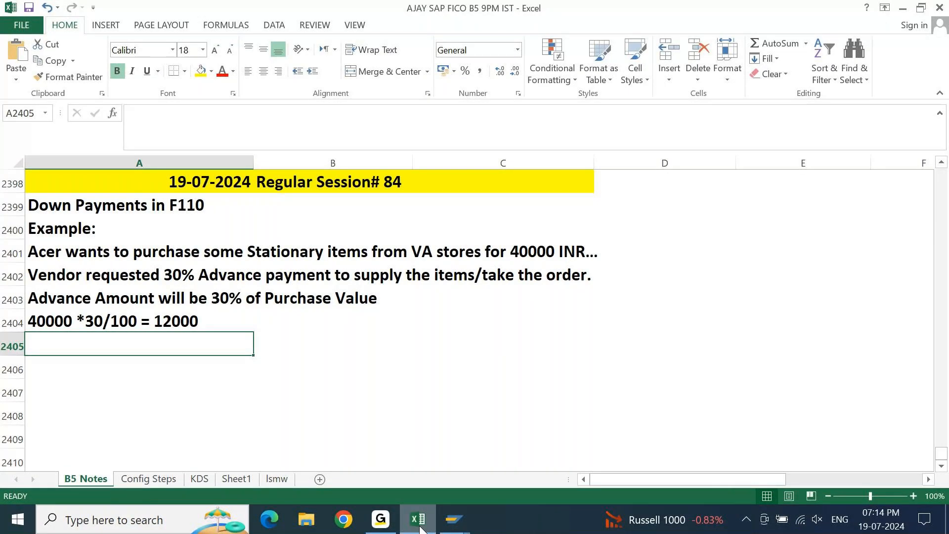
Enter the heading "Manual Process of Advance Payment:" in cell A2406, leaving row 2405 blank.
key(Down)
key(Down)
key(Down)
key(Up)
key(Up)
key(Up)
key(Down)
text(Manua)
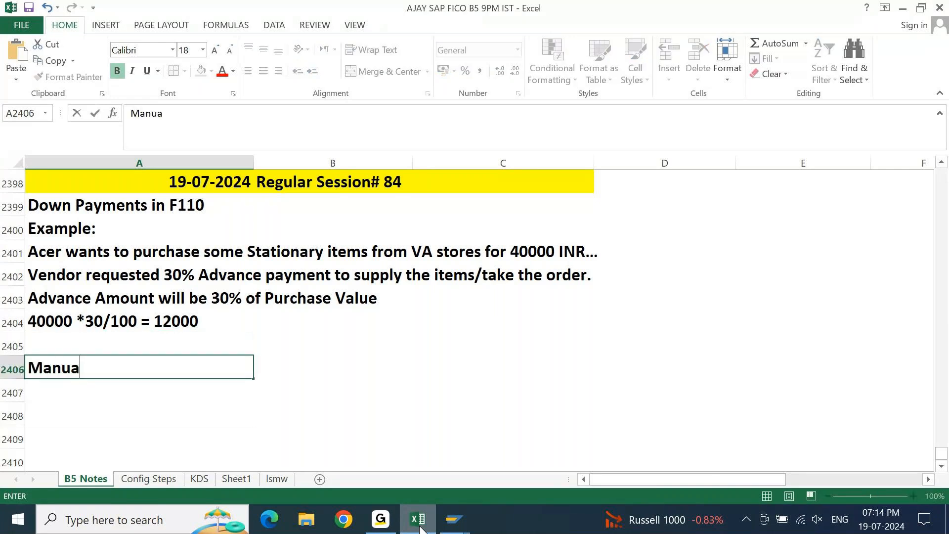
text(l Process of Advance Pame)
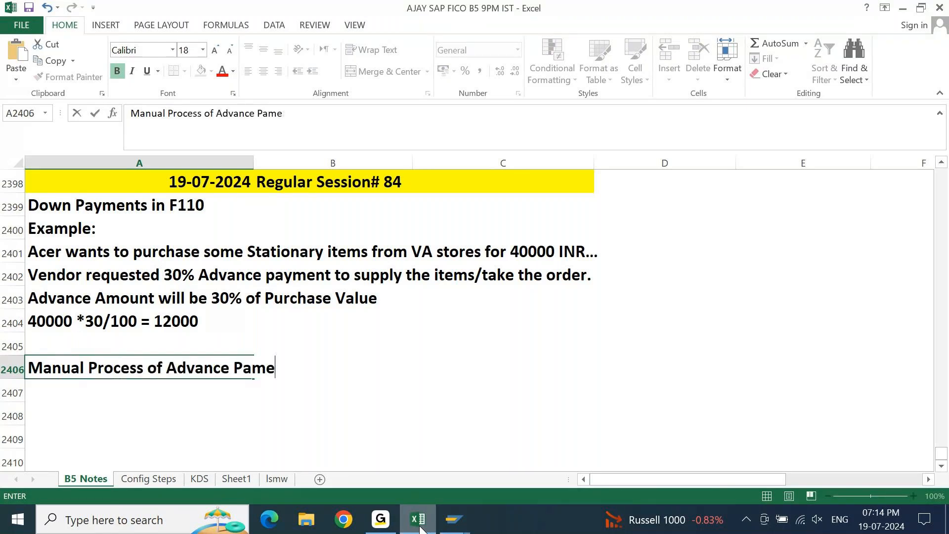
key(BackSpace)
key(BackSpace)
text(yment:)
key(Return)
key(Return)
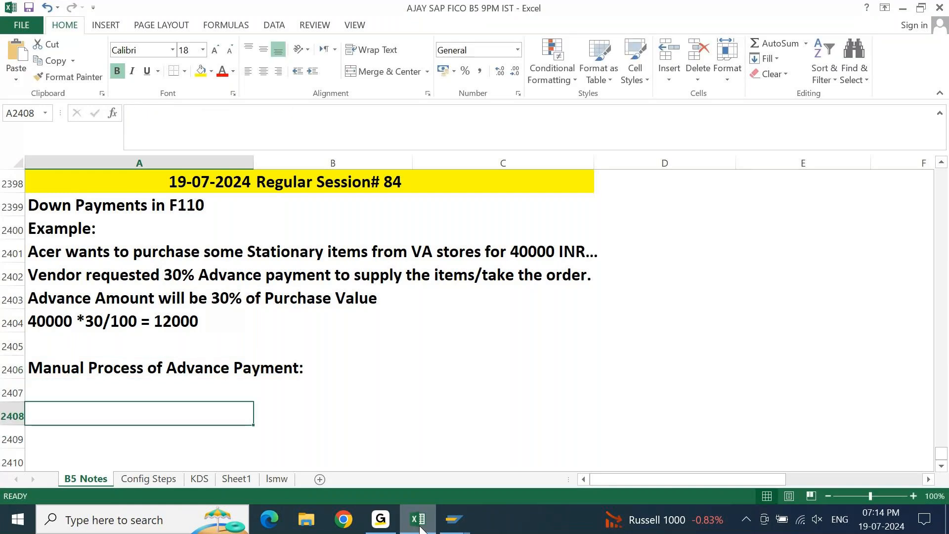
Fill the "Manual Process of Advance Payment:" heading cells A2406:B2406 with yellow.
key(Return)
key(Return)
key(Return)
key(Return)
key(Return)
key(Return)
key(Return)
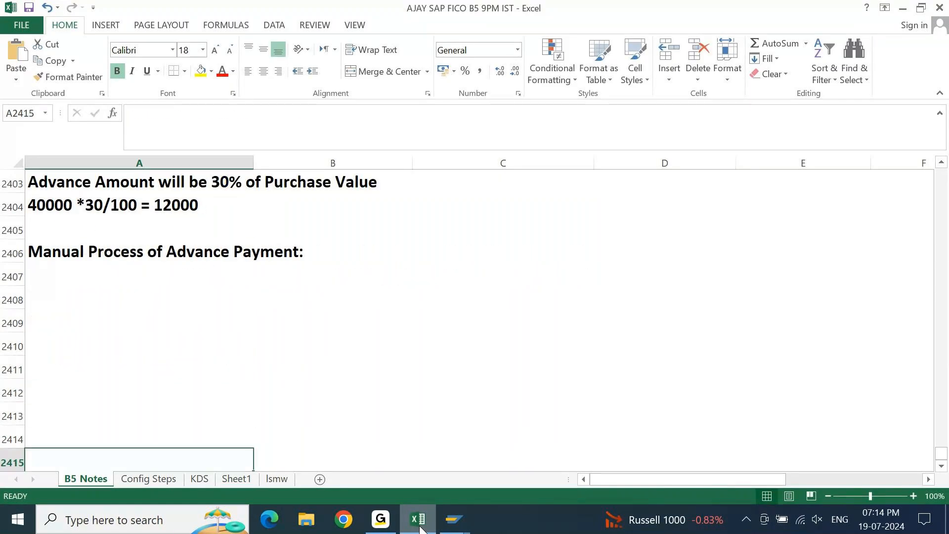
key(ctrl+Up)
key(shift+Right)
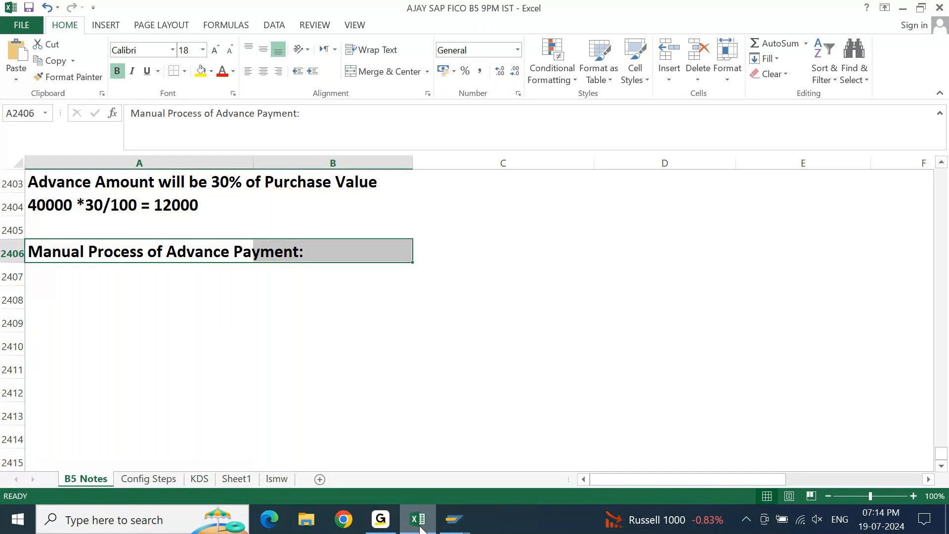
click(200, 71)
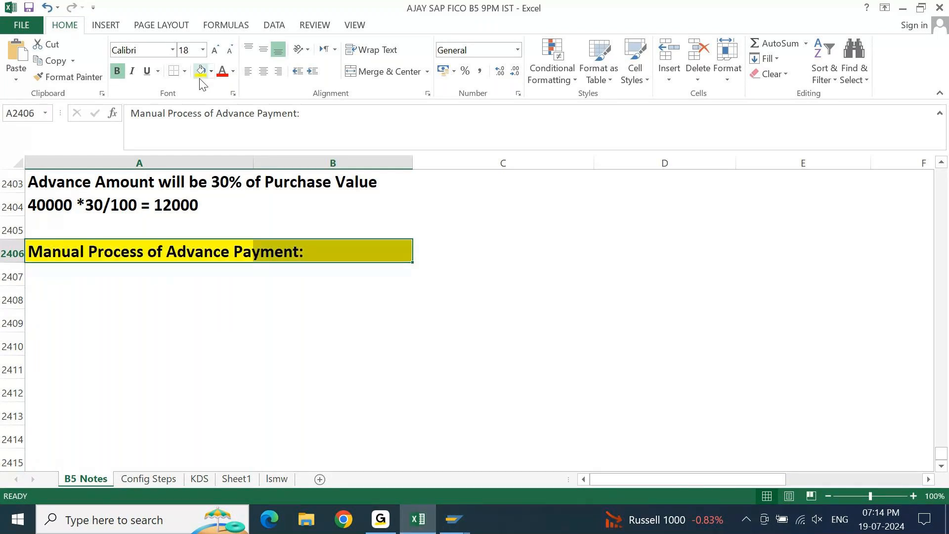
Enter "Option 1:" in cell A2407 and "Downpayment Request" in cell A2408.
key(Down)
text(Option 1:)
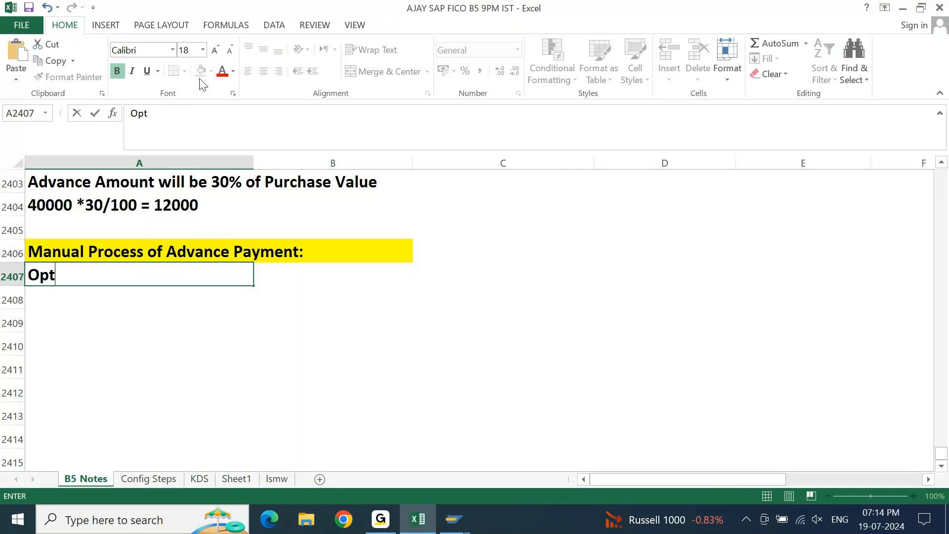
key(Return)
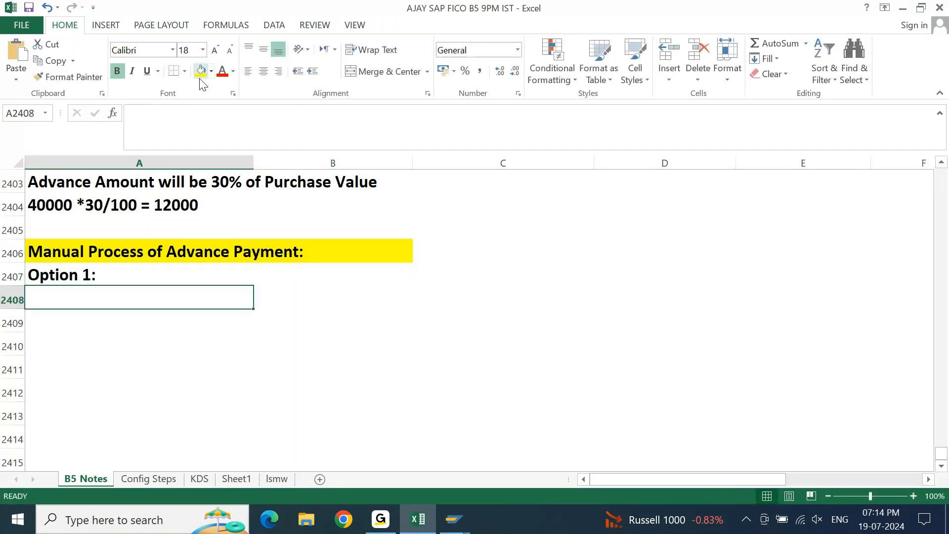
text(D)
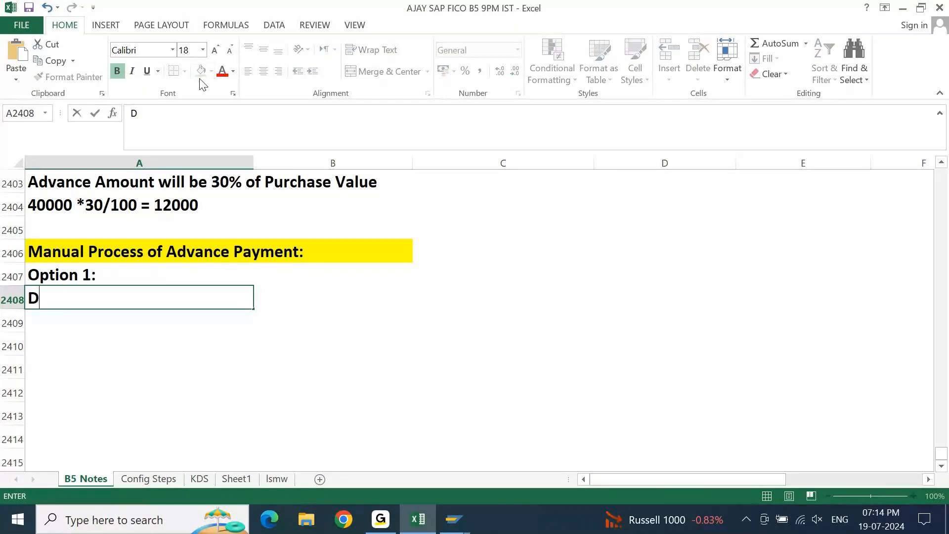
text(ownpayme)
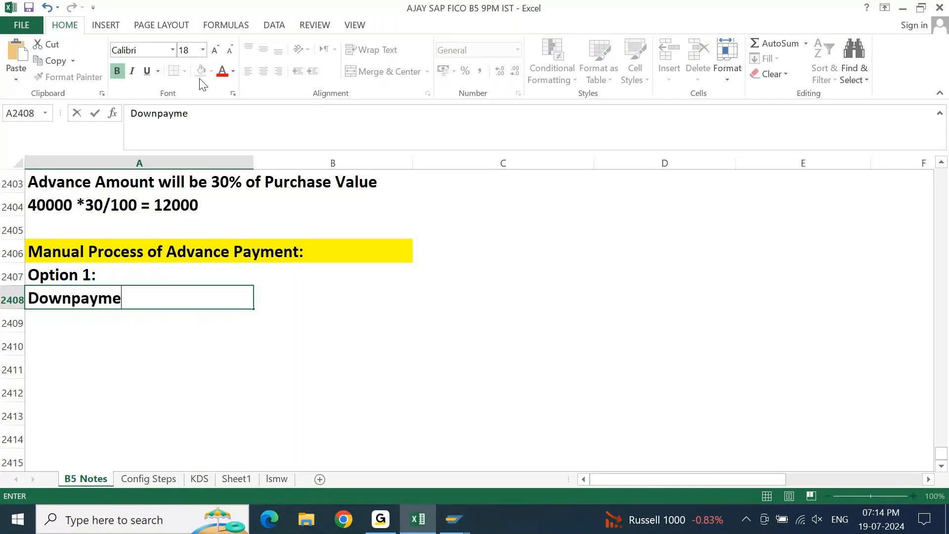
text(nt Request)
key(Return)
Enter "Downpayment" in cell A2409 and "Invoice" in cell A2410 under Option 1.
text(DO)
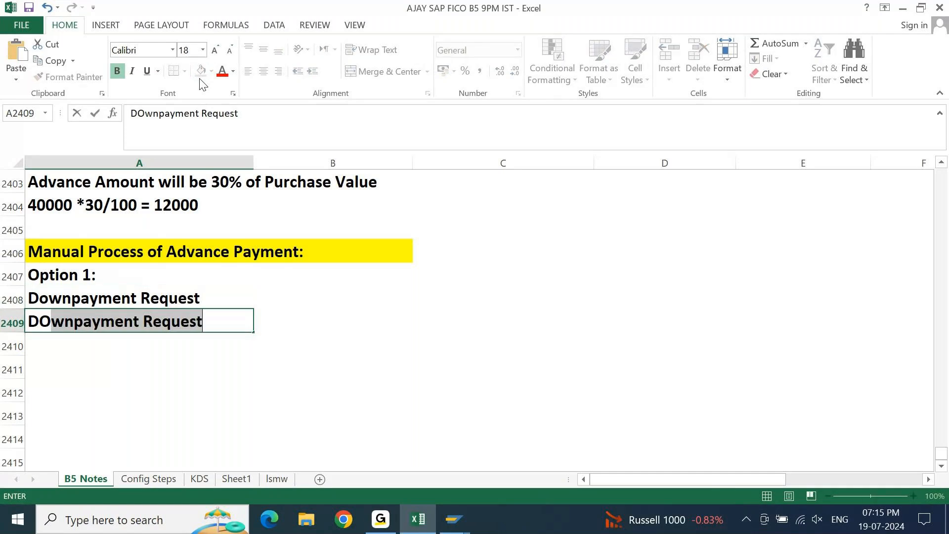
text(wnpaymant)
key(BackSpace)
key(BackSpace)
key(BackSpace)
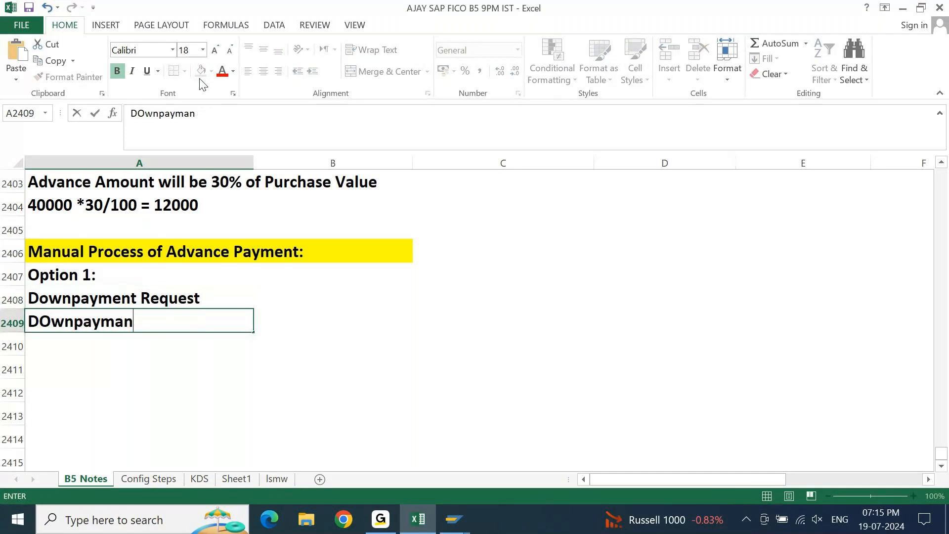
text(ent)
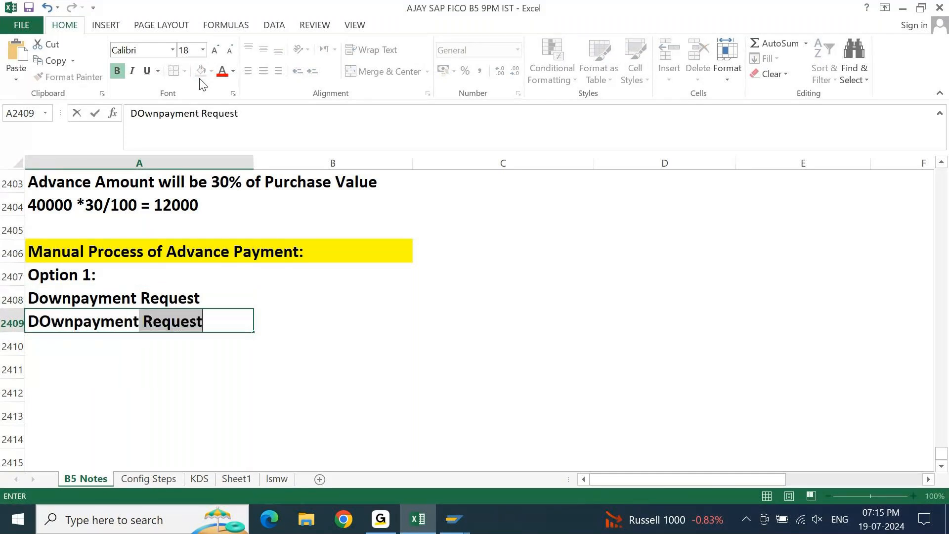
text(\)
key(BackSpace)
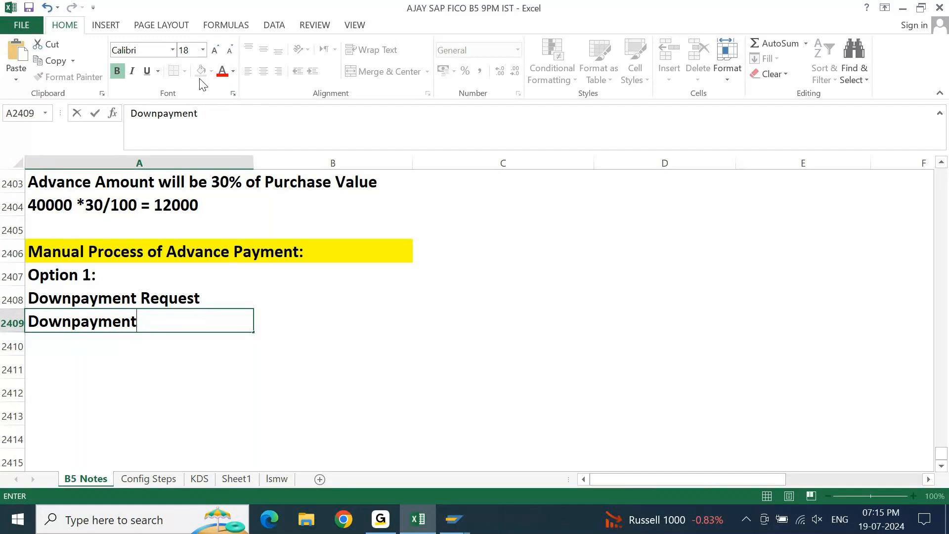
key(Return)
text(Invoice)
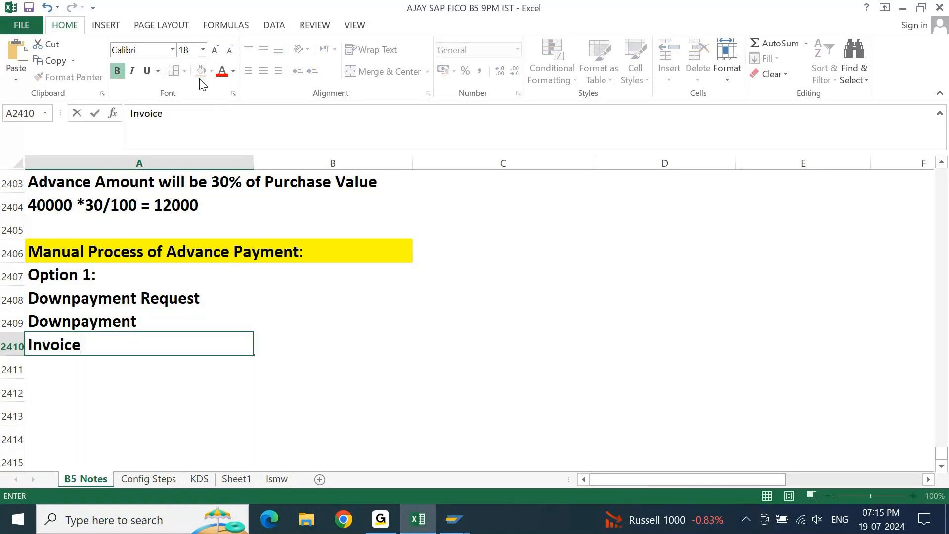
key(Return)
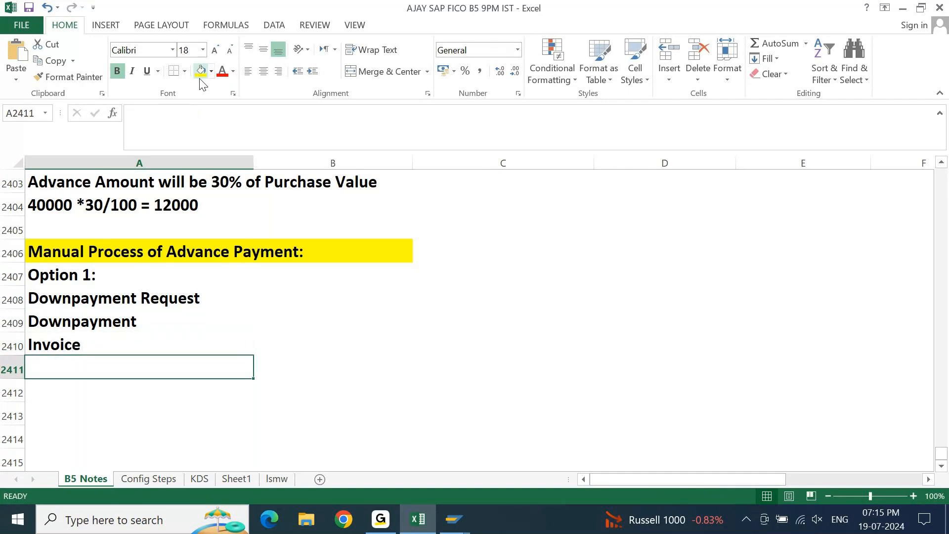
Enter "Adjust Downpayment with Invoice" in cell A2411.
text(Adjust DOwnpaym)
text(nt)
key(BackSpace)
key(BackSpace)
text(ent wit)
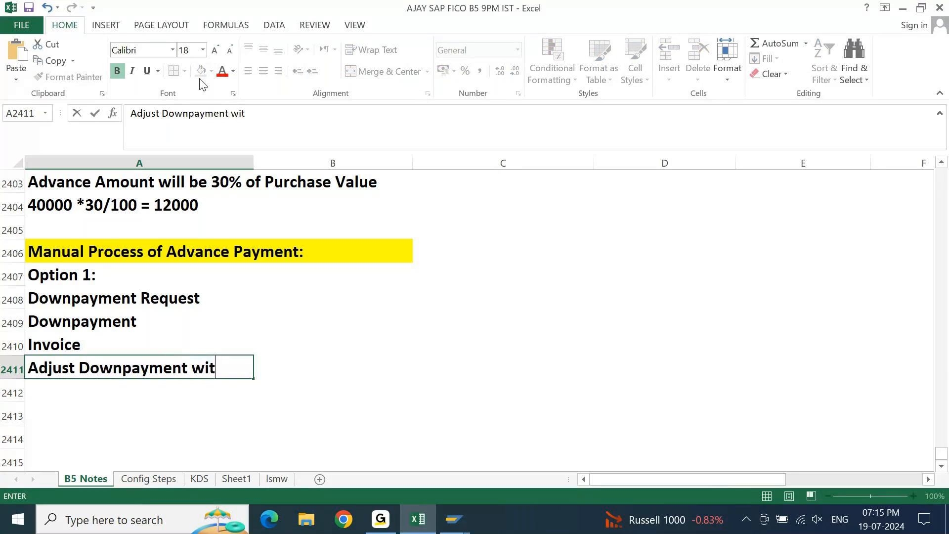
text(h Invoice)
key(Return)
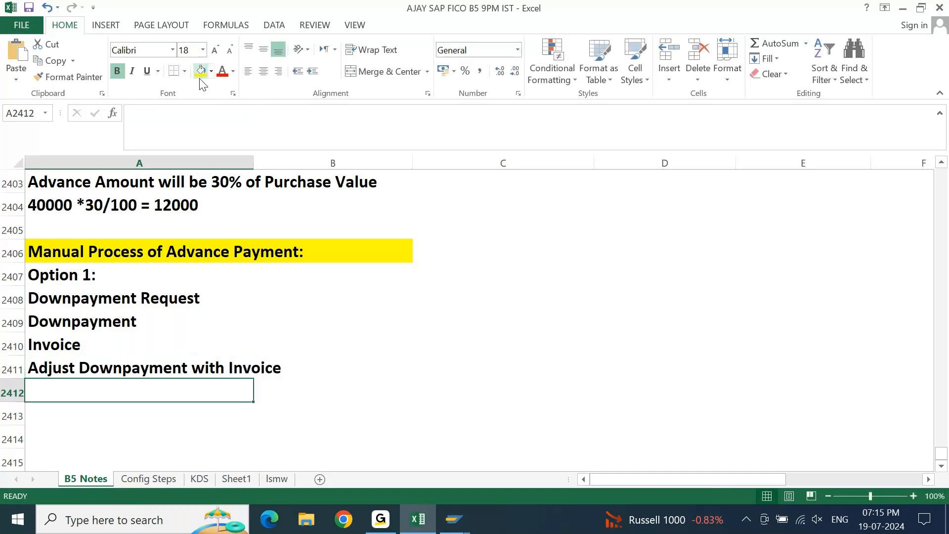
Enter "Payment" in cell A2412 as the last step of Option 1.
text(Payment)
key(Return)
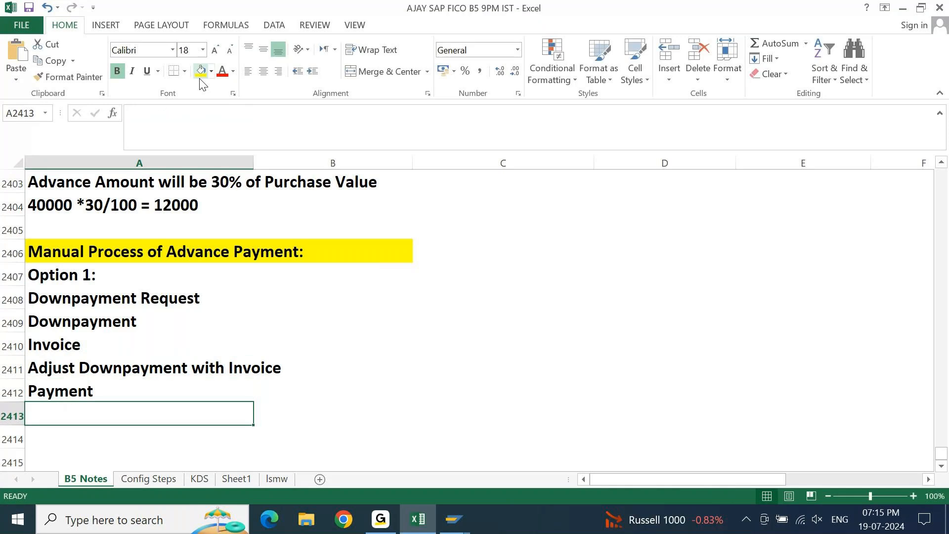
Review the Option 1 list of manual advance payment steps, going over the downpayment request and downpayment entries.
key(Up)
key(Up)
key(Up)
key(Up)
key(Up)
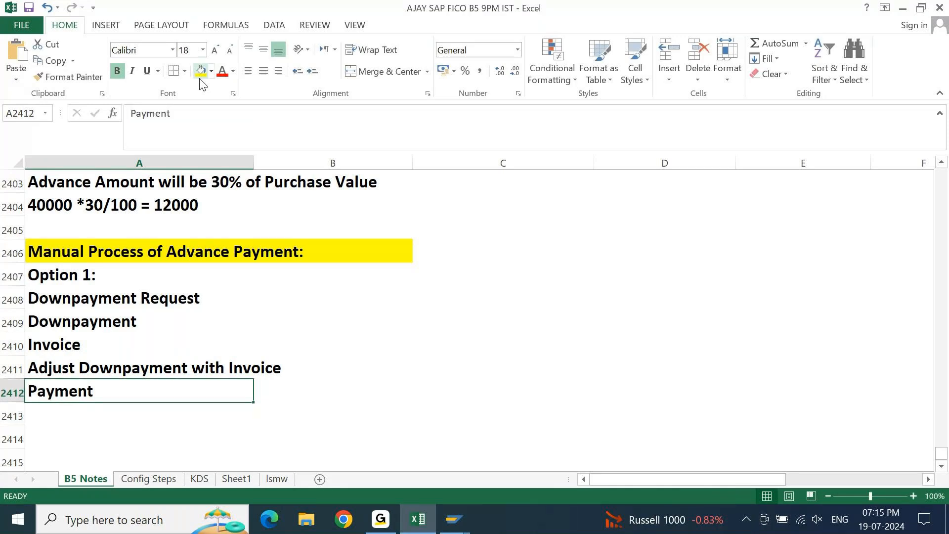
key(Right)
key(Right)
key(Left)
key(Left)
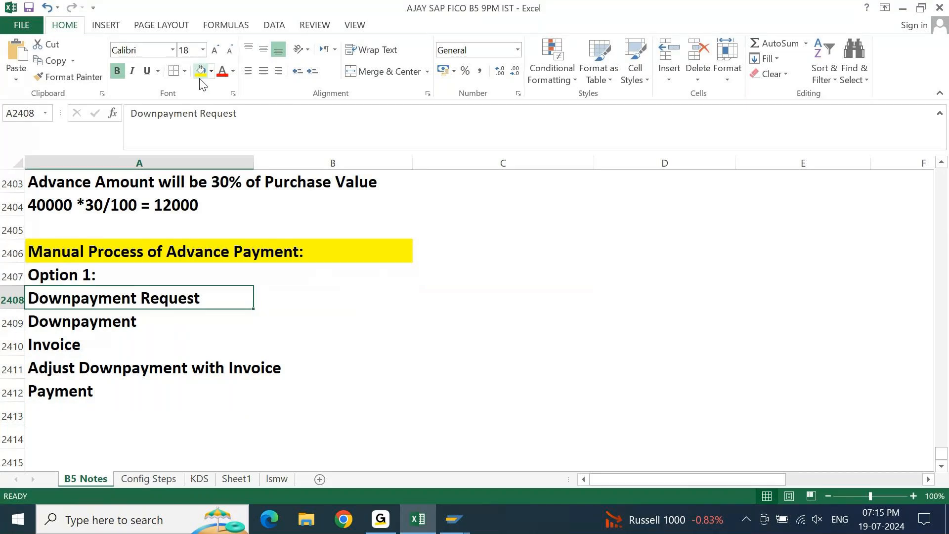
key(Down)
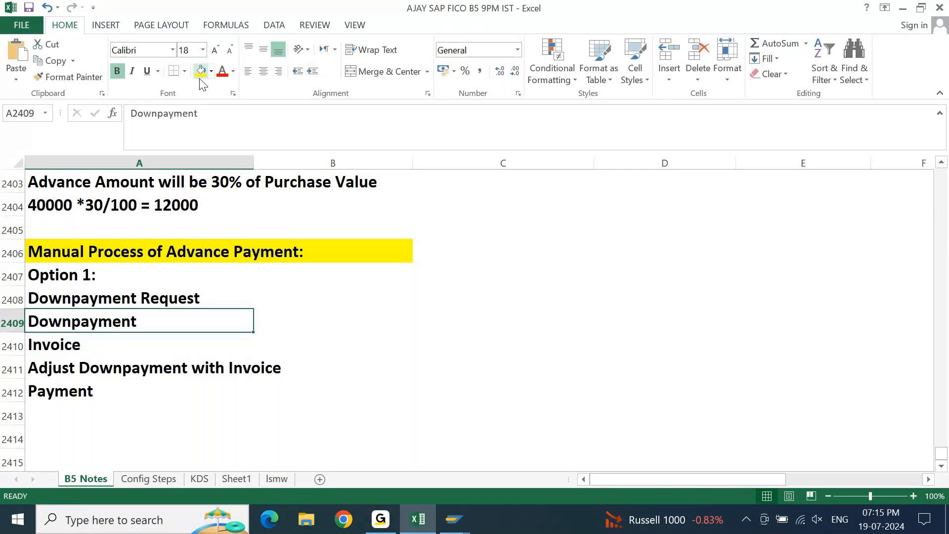
Enter "Option 2:" in cell C2407, on the same row as Option 1.
key(Up)
key(Up)
key(Right)
key(Right)
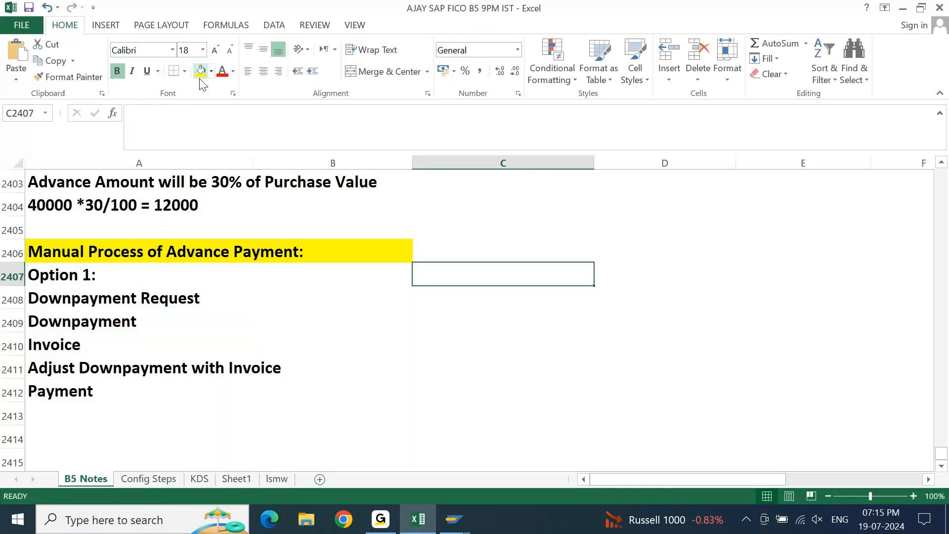
text(Optio)
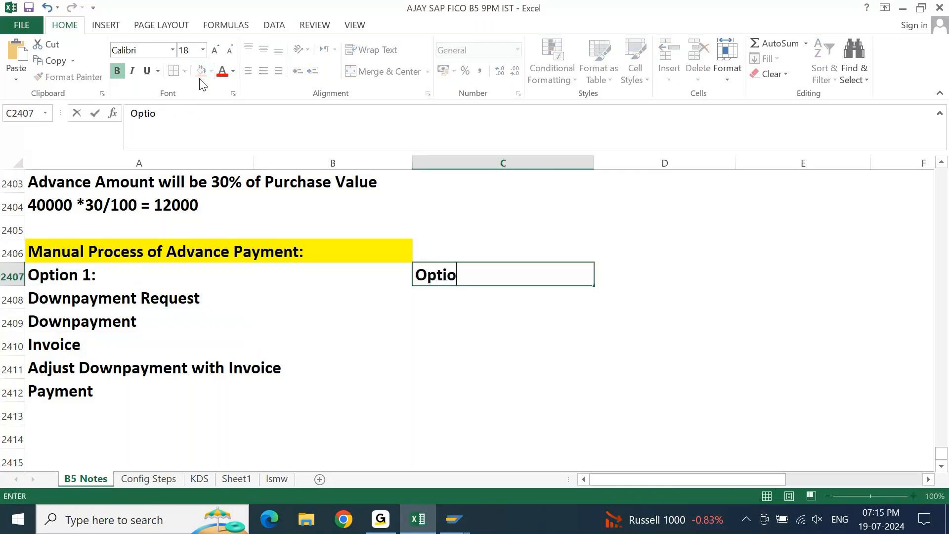
text(n 2:)
key(Return)
Copy the "Downpayment" and "Invoice" entries from A2409:A2410 into C2408:C2409 under Option 2.
key(Left)
key(Left)
key(Down)
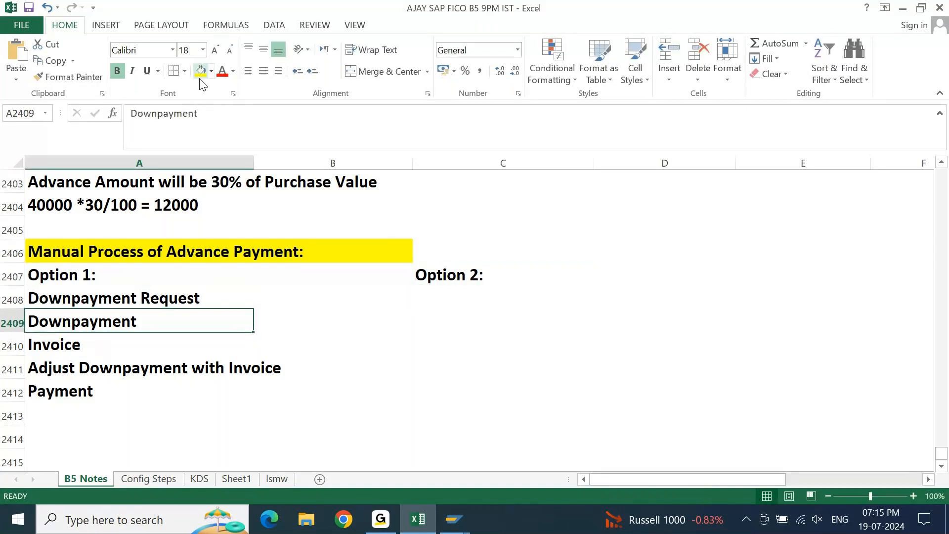
key(shift+Down)
key(ctrl+c)
key(Right)
key(Right)
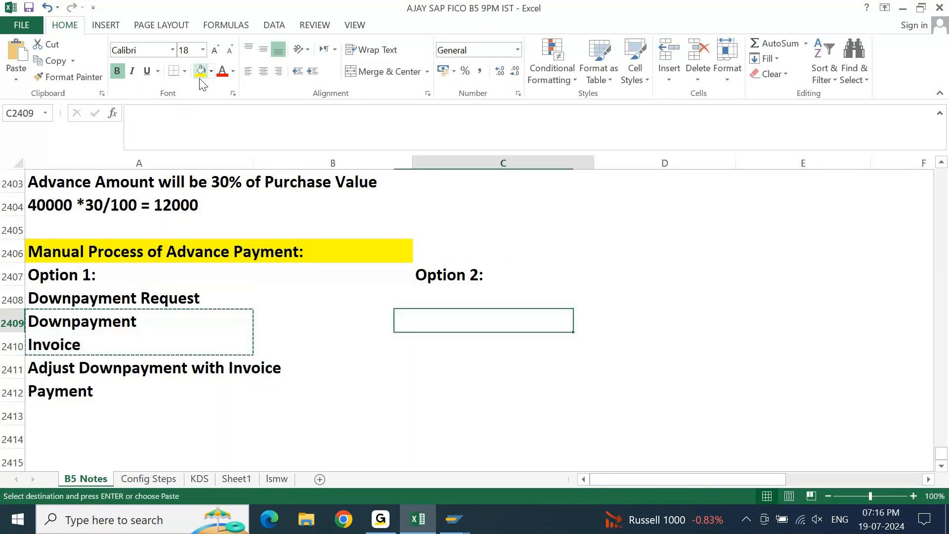
key(Up)
key(ctrl+v)
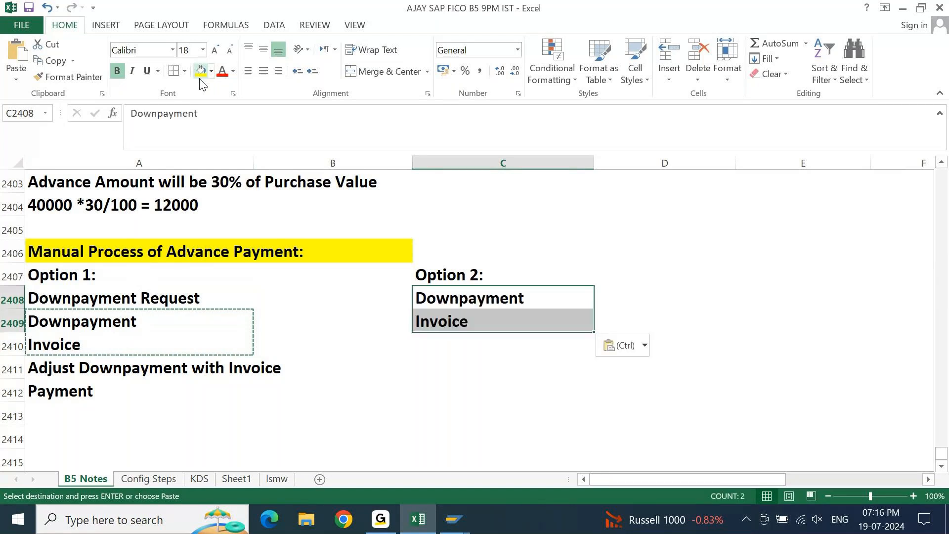
Copy "Adjust Downpayment with Invoice" and "Payment" from A2411:A2412 into C2410:C2411 under Option 2.
key(Left)
key(Left)
key(Down)
key(Down)
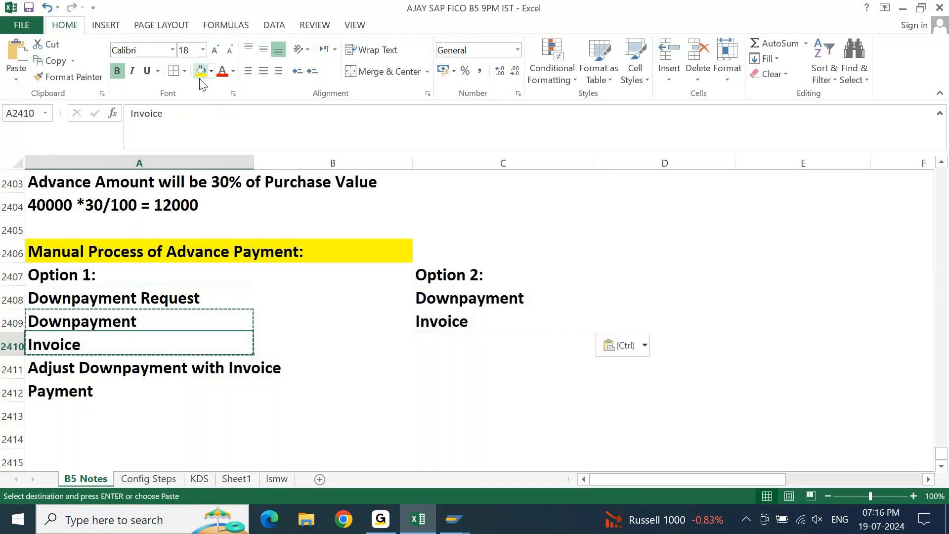
key(Down)
key(Escape)
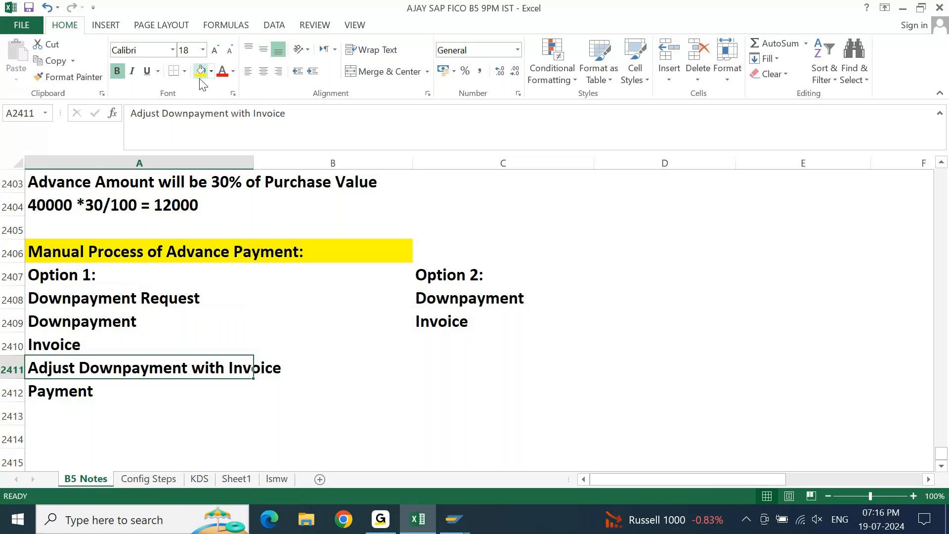
key(shift+Down)
key(ctrl+c)
key(Right)
key(Right)
key(Up)
key(ctrl+v)
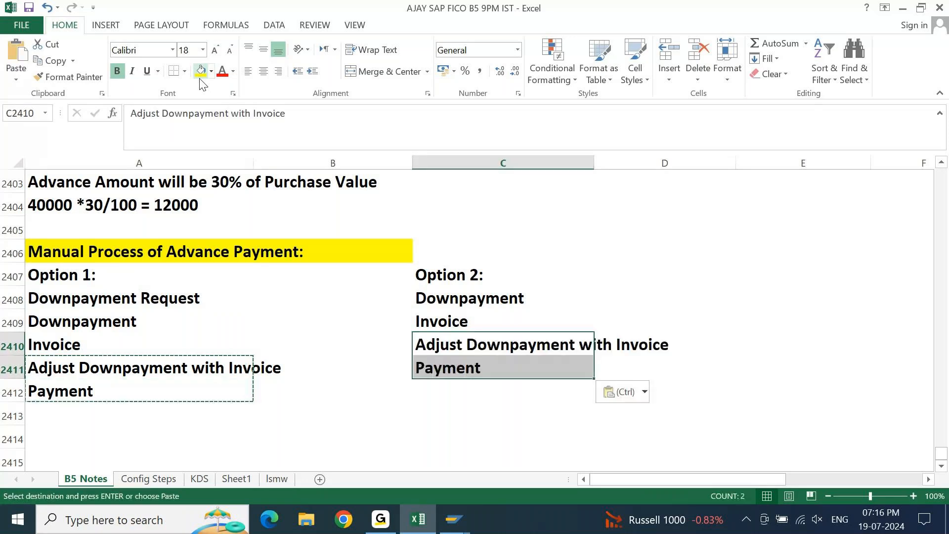
key(Escape)
Compare the process steps listed under Option 1 with those under Option 2.
key(Up)
key(Up)
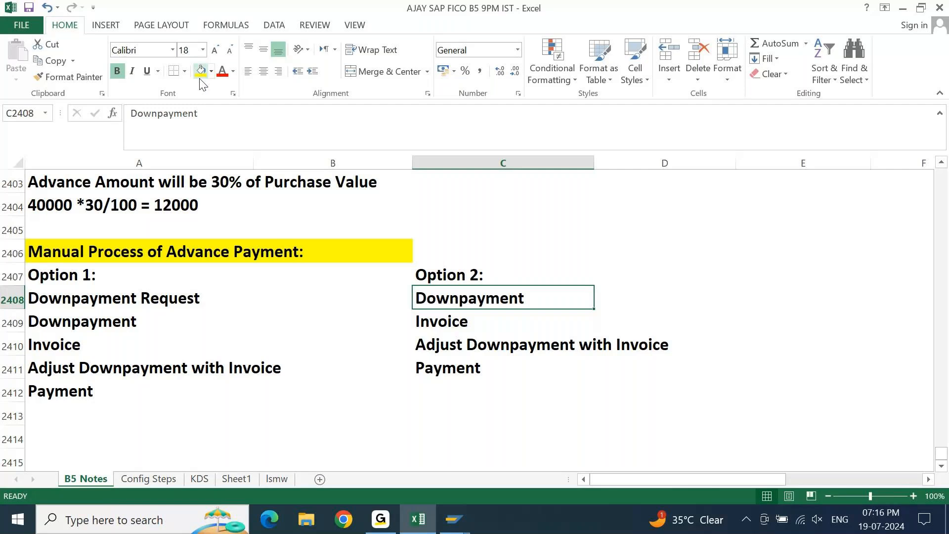
key(Left)
key(Left)
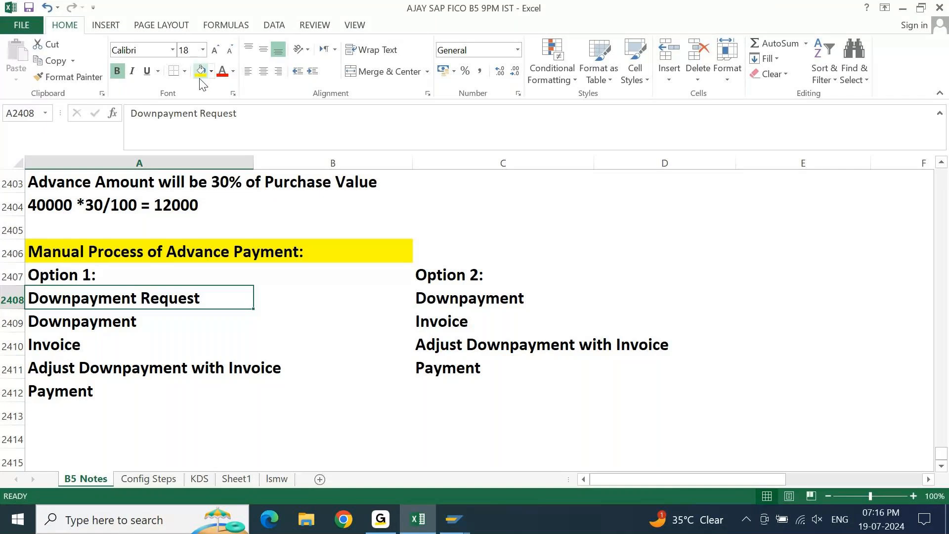
key(Right)
key(Right)
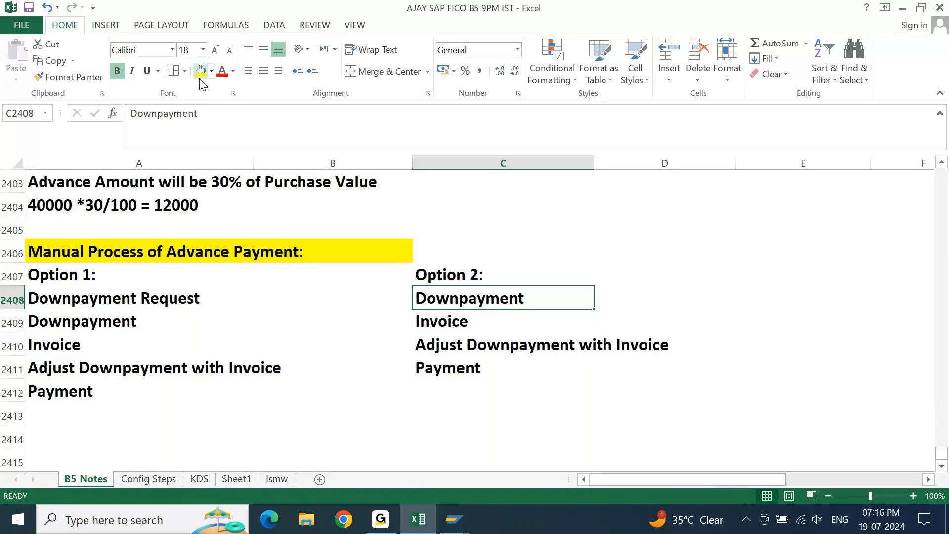
key(Down)
key(Down)
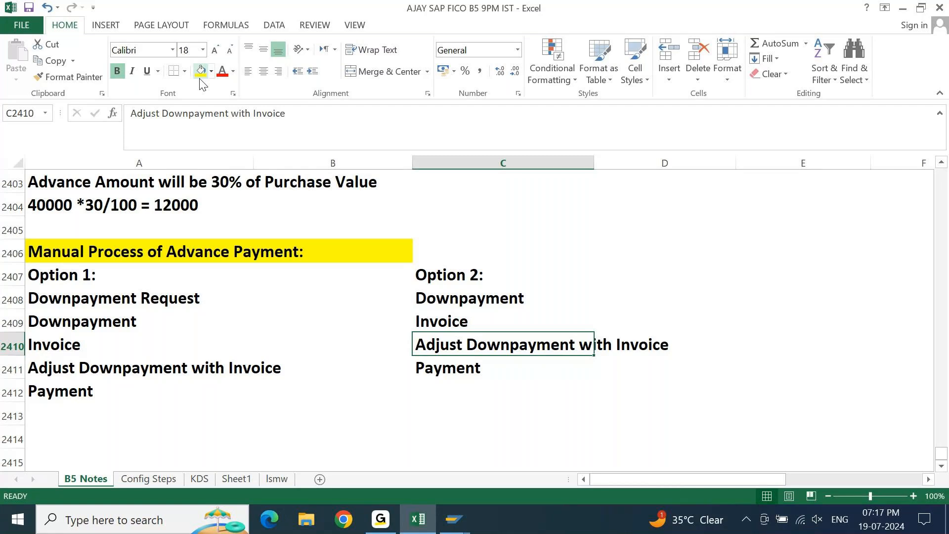
key(Left)
key(Left)
key(Down)
key(Up)
key(Up)
key(Up)
key(Up)
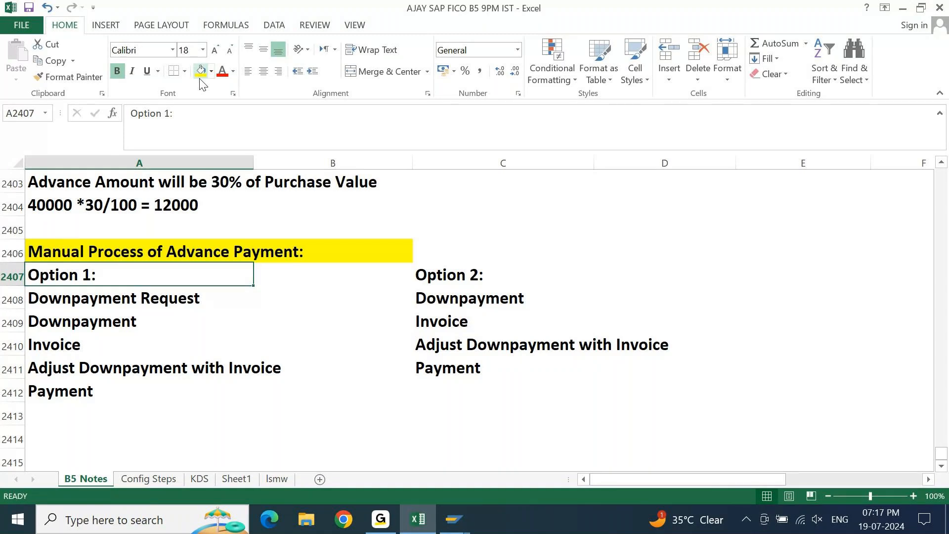
Enter the heading "Automatic Payment Process for Downpayment" in cell A2414, leaving row 2413 blank.
key(Down)
key(Down)
key(Down)
key(Down)
key(Down)
key(Down)
key(Down)
text(Automa)
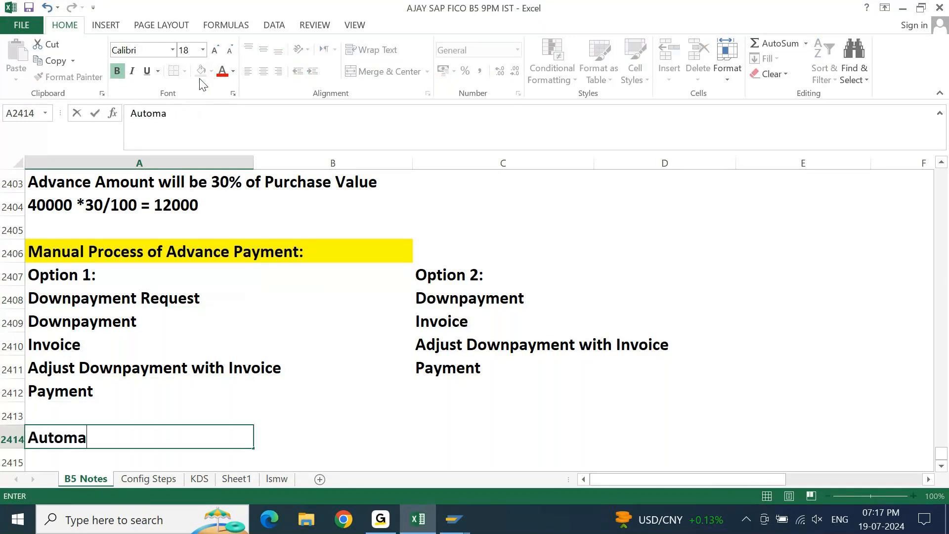
text(tic Paymen)
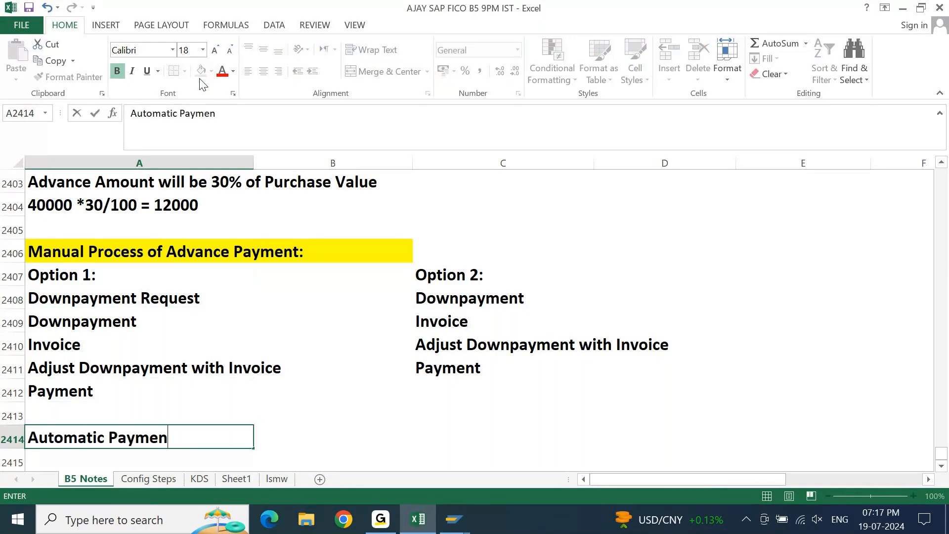
text(t Process for DOwn)
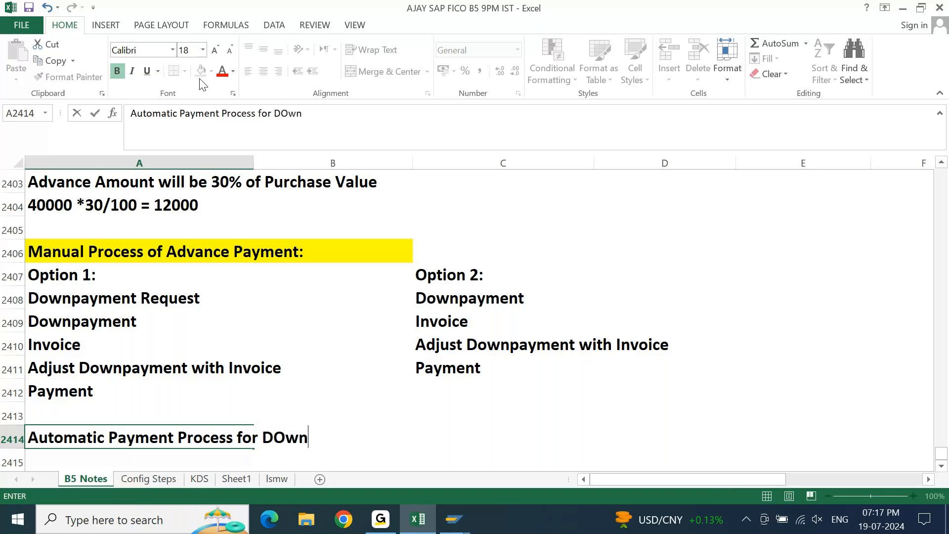
text(paymnt)
key(BackSpace)
key(BackSpace)
text(et)
key(BackSpace)
text(nt)
key(Return)
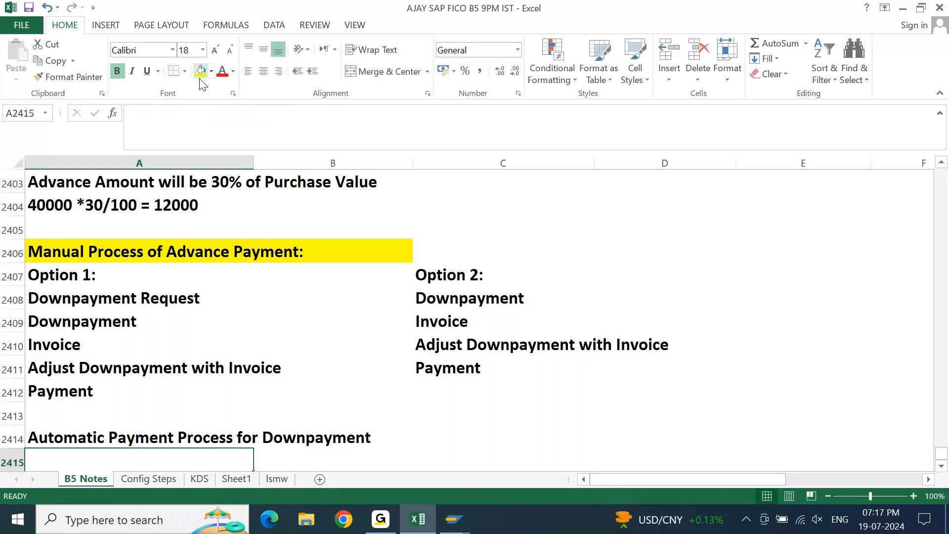
Copy the five Option 1 process steps from A2408:A2412 into A2415:A2419 below the automatic payment heading.
key(Return)
key(Return)
key(Return)
key(Return)
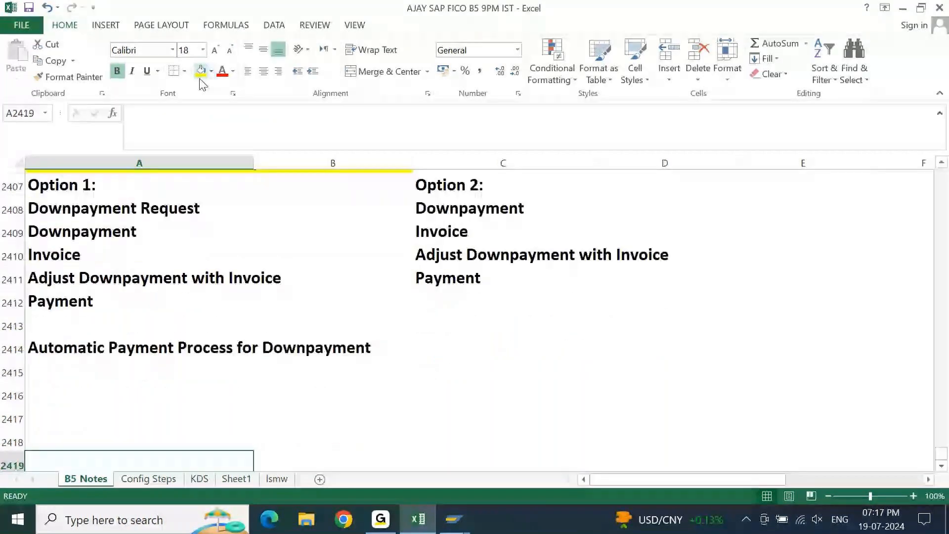
key(Up)
key(Up)
key(Up)
key(Up)
key(Up)
key(Up)
key(Up)
key(Up)
key(Up)
key(Up)
key(Up)
key(Up)
key(Up)
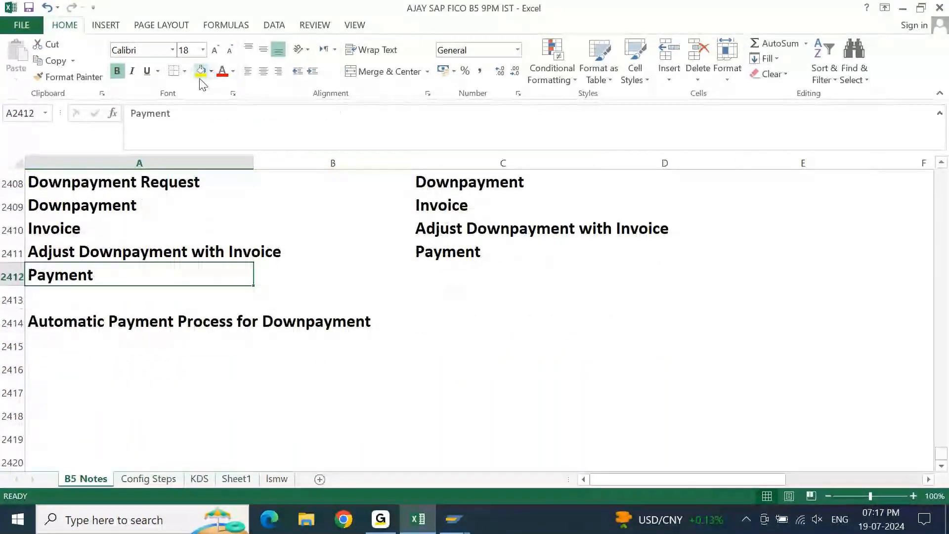
key(Down)
key(Down)
key(shift+Down)
key(shift+Down)
key(shift+Down)
key(shift+Down)
key(ctrl+c)
key(Down)
Shade the heading "Automatic Payment Process for Downpayment" across A2414:C2414 with a light gold fill.
key(Down)
key(Down)
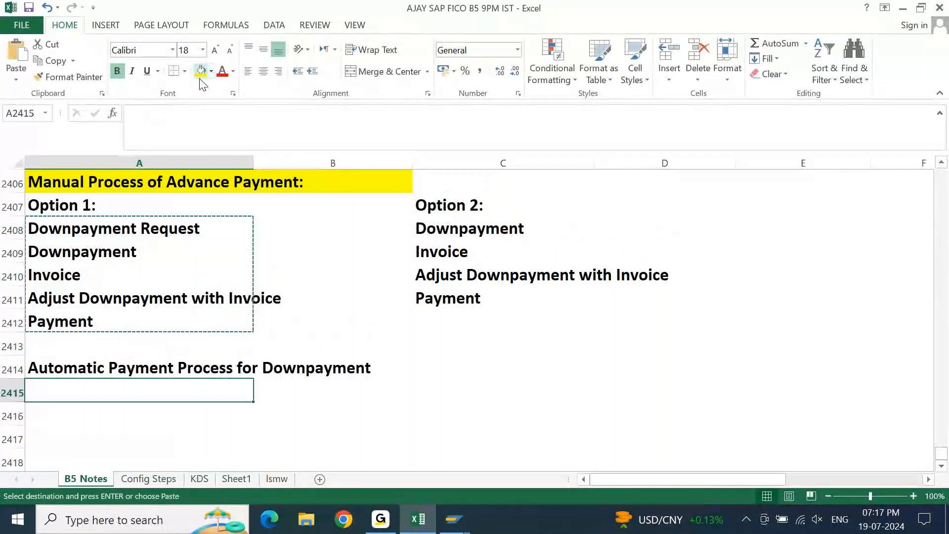
key(ctrl+v)
key(Escape)
key(Down)
key(Down)
key(Down)
key(Down)
key(Down)
key(Down)
key(Down)
key(Down)
key(Down)
key(Down)
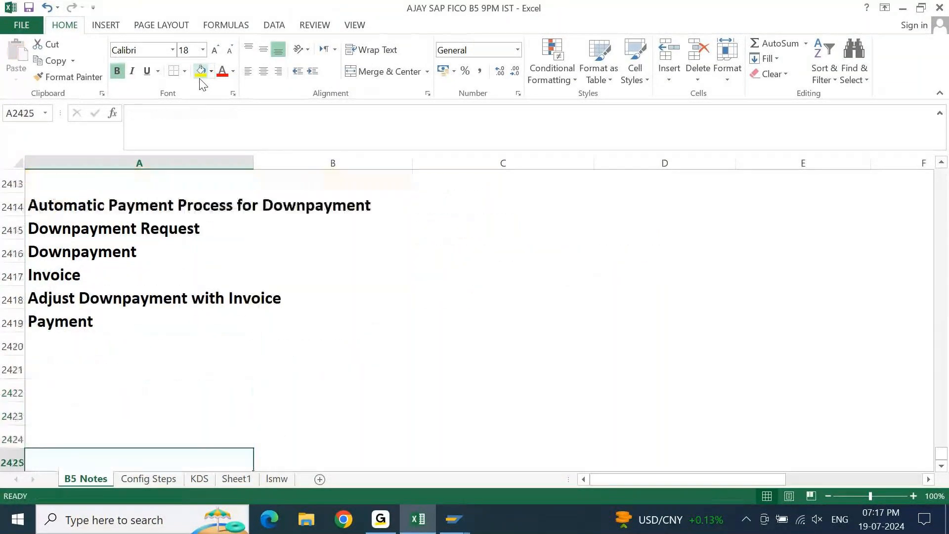
key(Up)
key(Up)
key(Up)
key(Up)
key(Up)
key(Up)
key(Up)
key(Up)
key(Up)
key(Up)
key(Up)
key(shift+Right)
key(shift+Right)
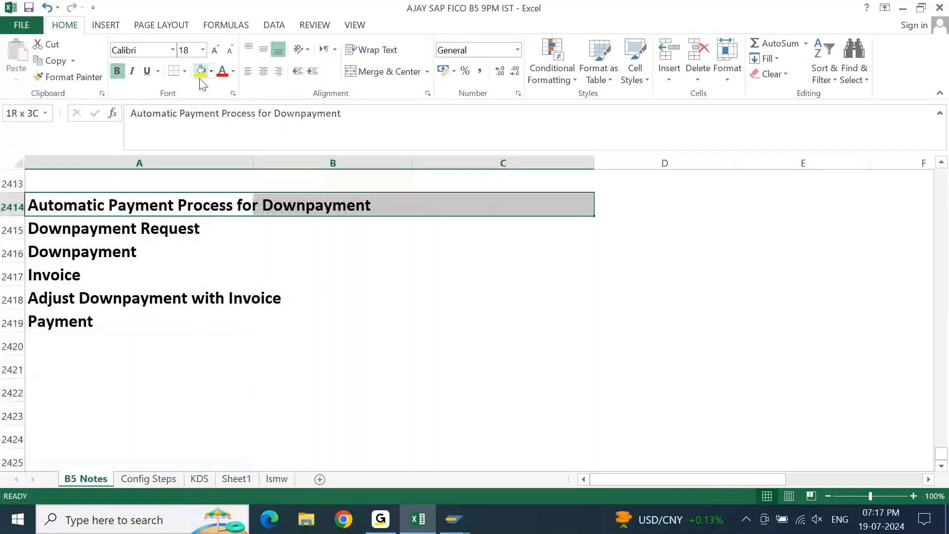
click(211, 71)
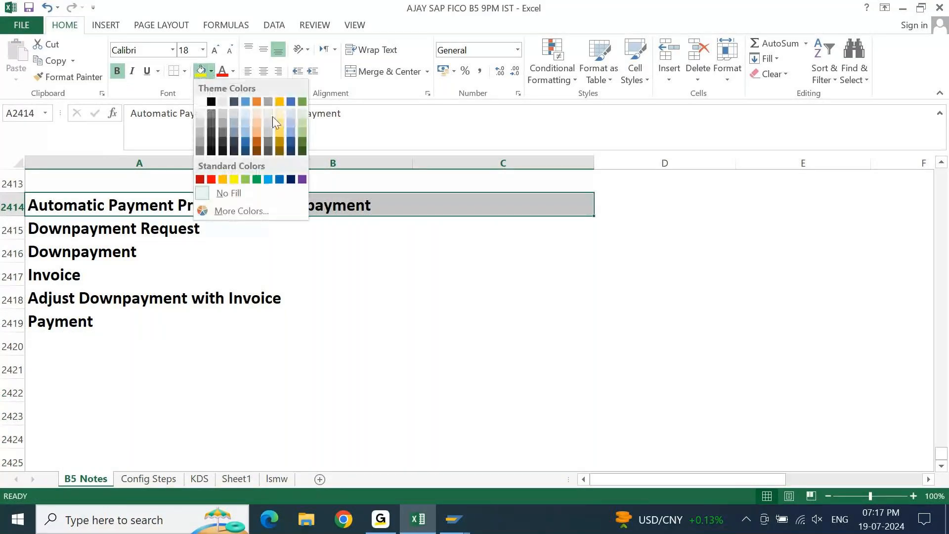
click(281, 128)
key(shift+Left)
key(shift+Left)
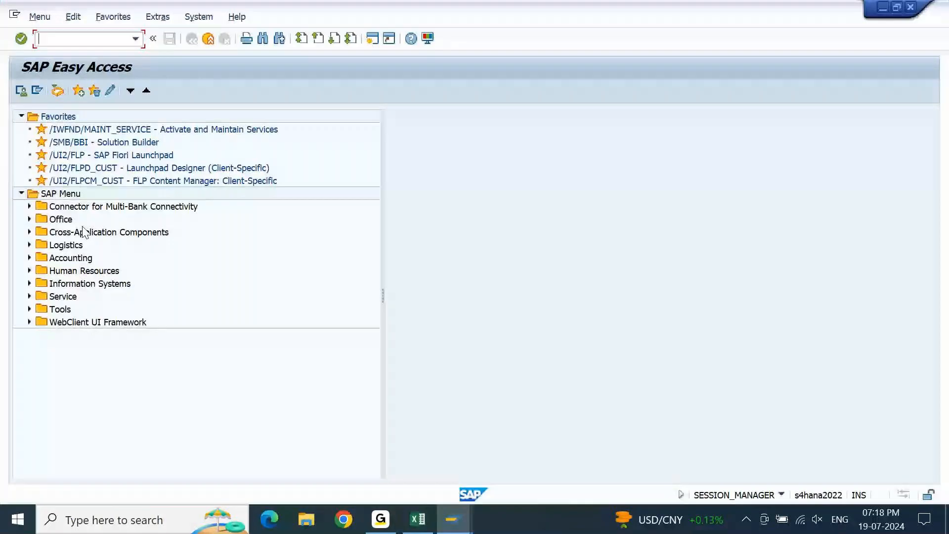
Switch to SAP Easy Access and expand Accounting > Financial Accounting > Accounts Payable > Document Entry in the SAP Menu.
click(72, 258)
key(Right)
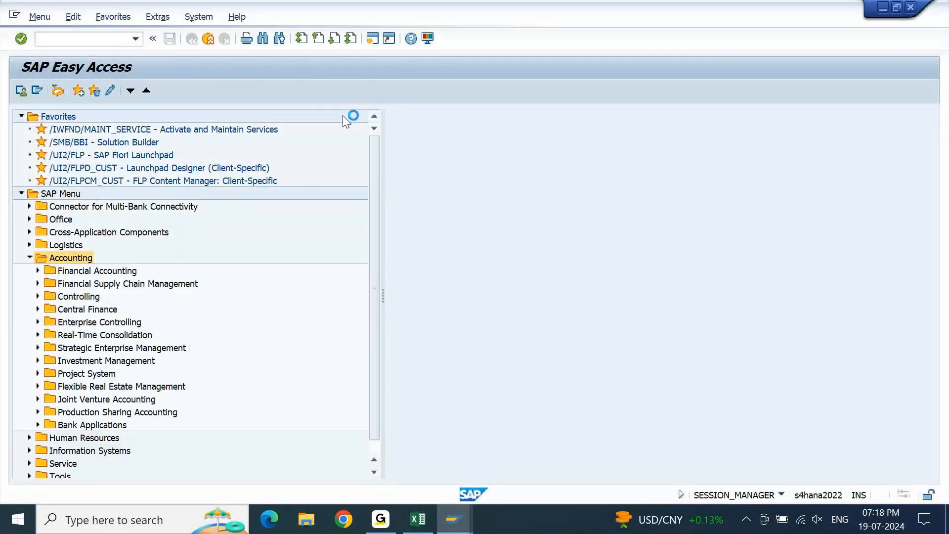
key(Down)
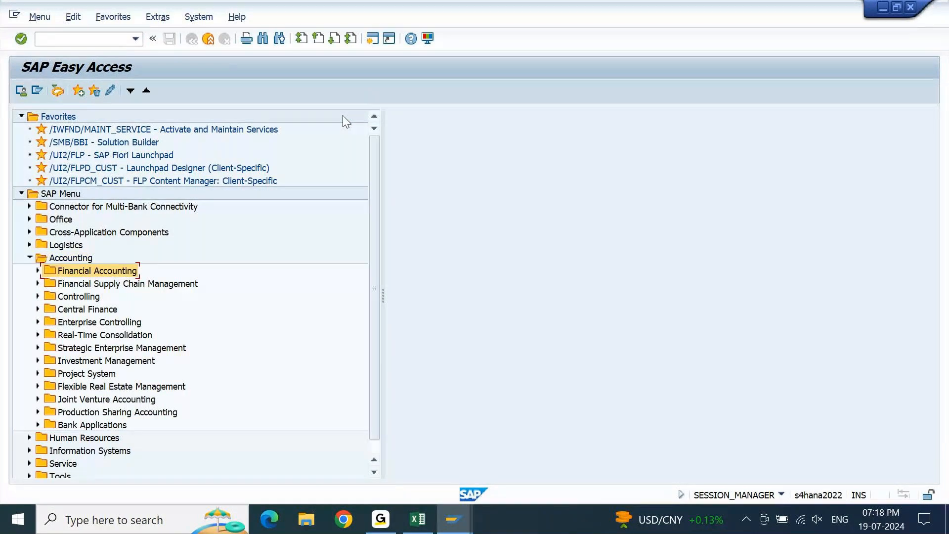
key(Right)
key(Down)
key(Down)
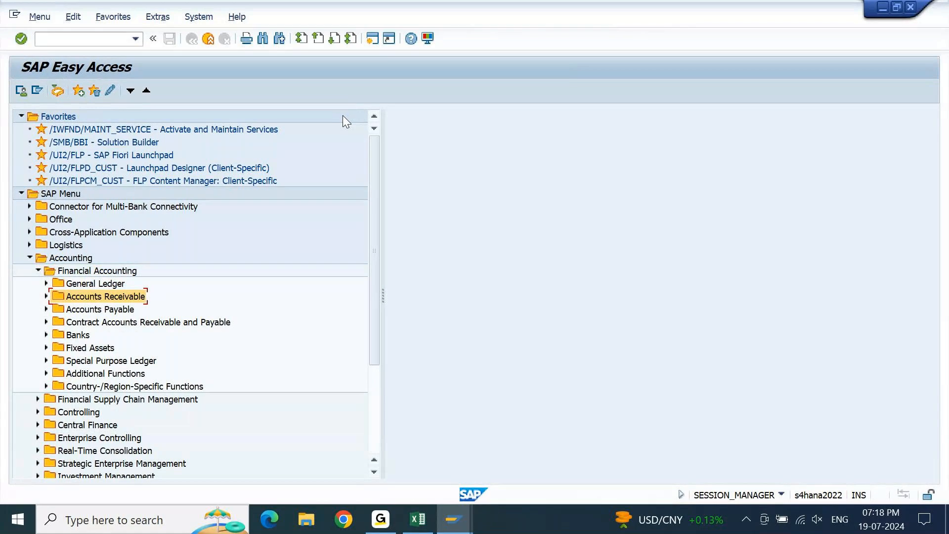
key(Down)
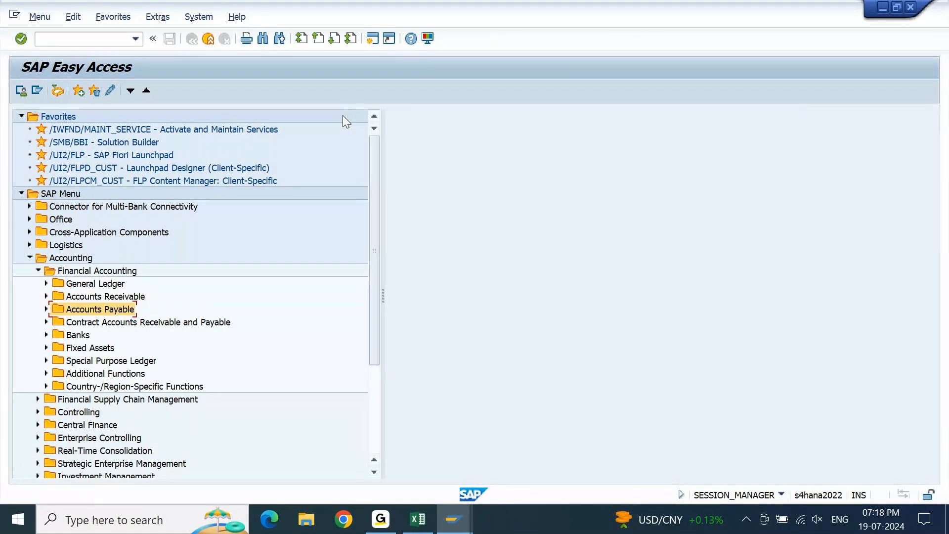
key(Right)
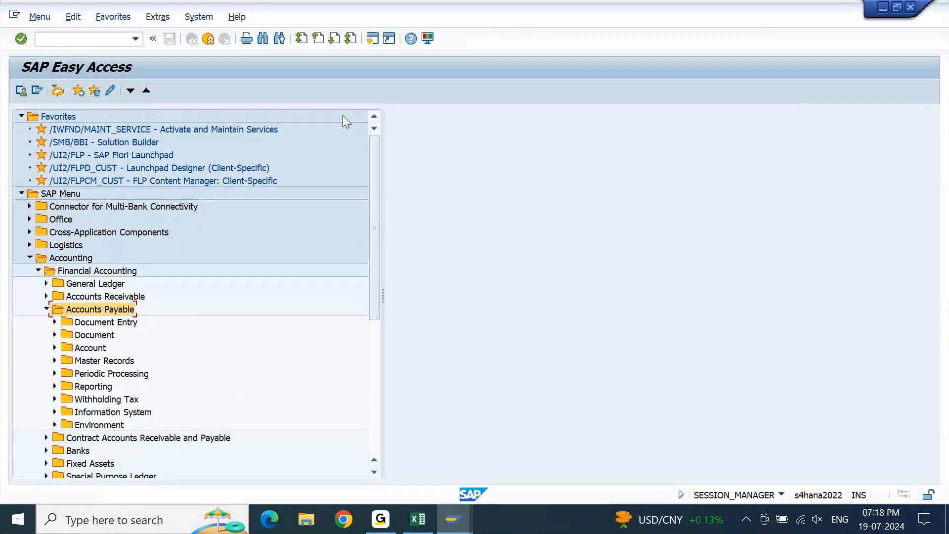
key(Down)
key(Down)
key(Up)
key(Up)
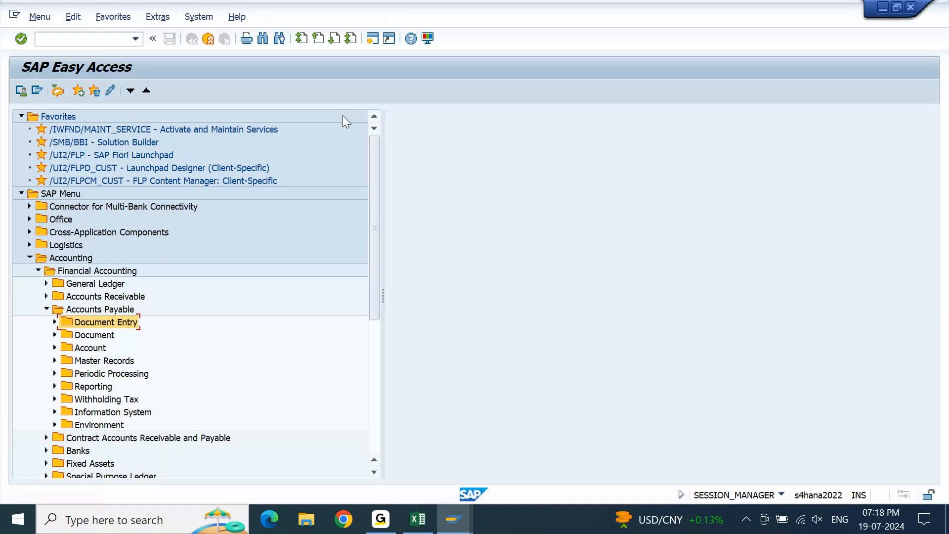
key(Right)
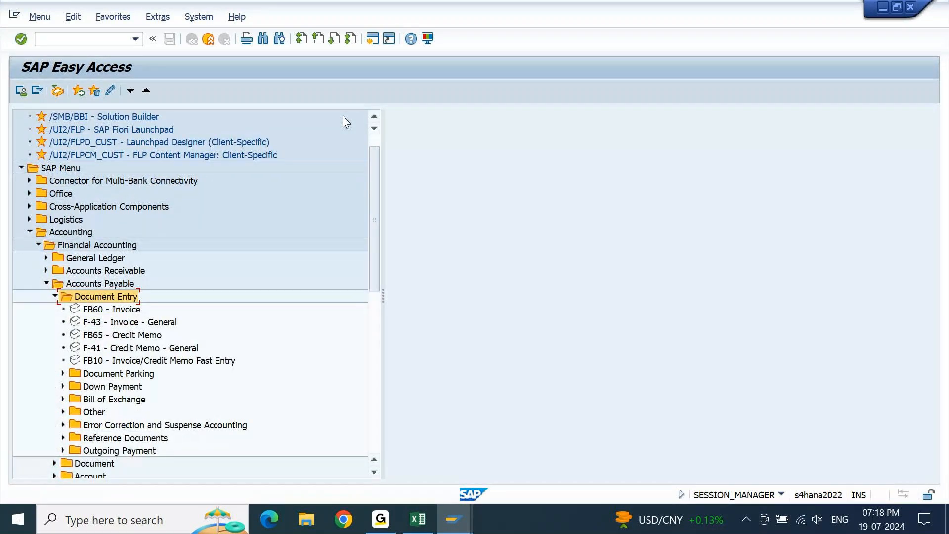
Expand Down Payment under the Accounts Payable document entry folder and open transaction F-47 - Request.
key(Down)
key(Down)
key(Down)
key(Down)
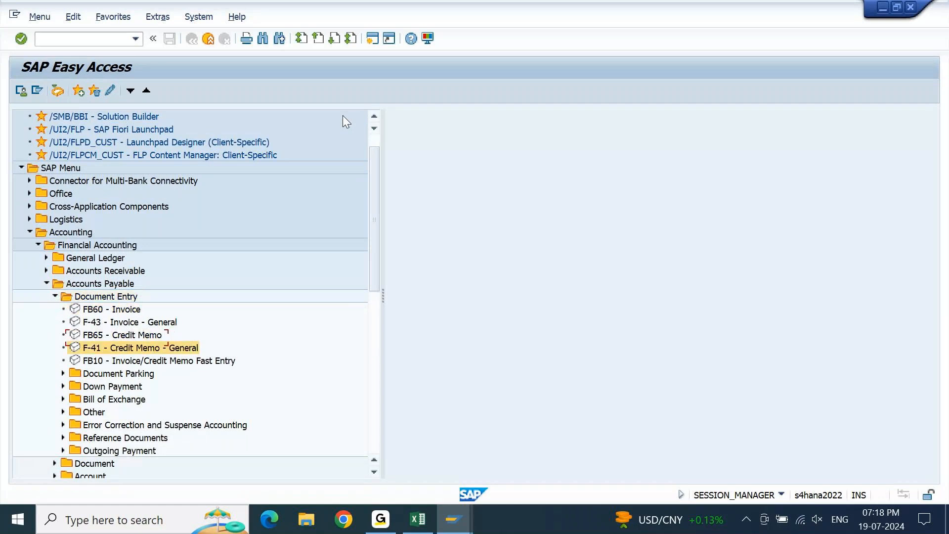
key(Down)
key(Down)
key(Right)
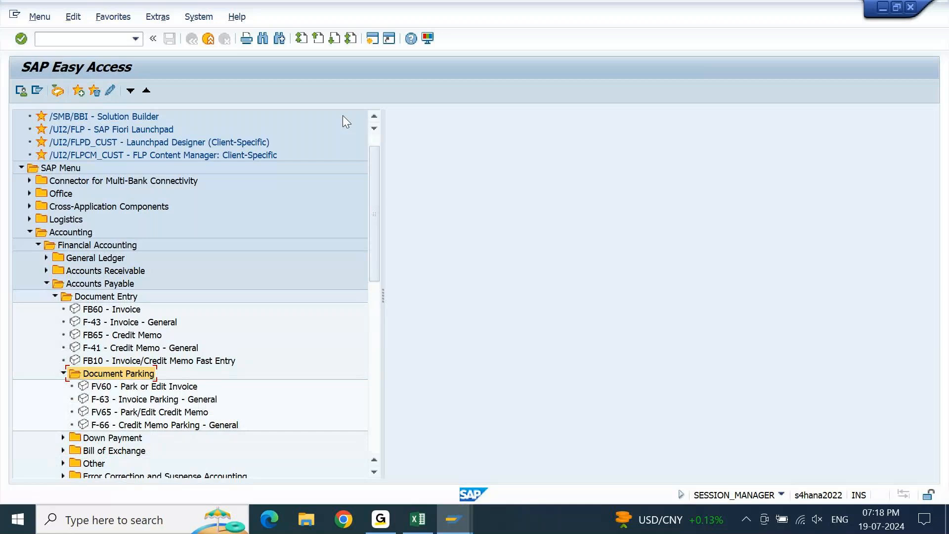
key(Left)
key(Down)
key(Right)
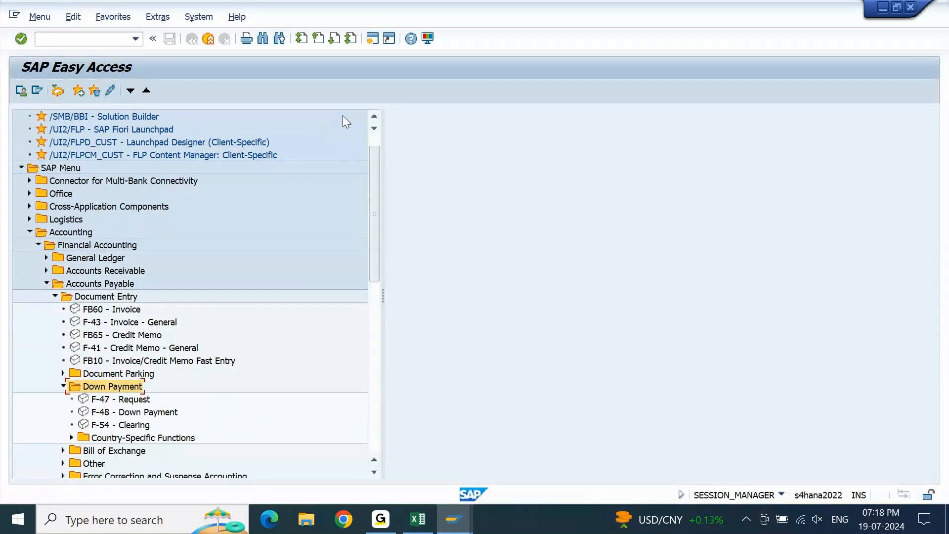
key(Down)
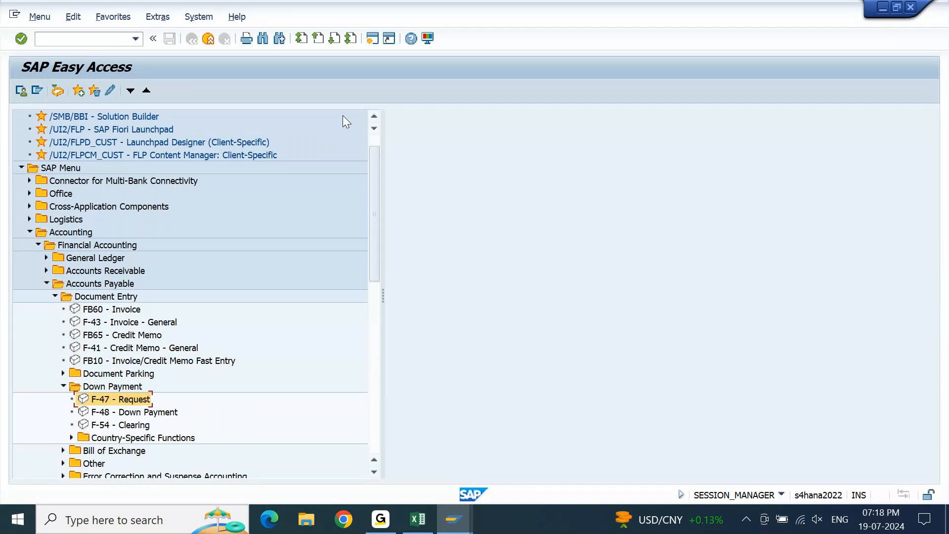
key(Return)
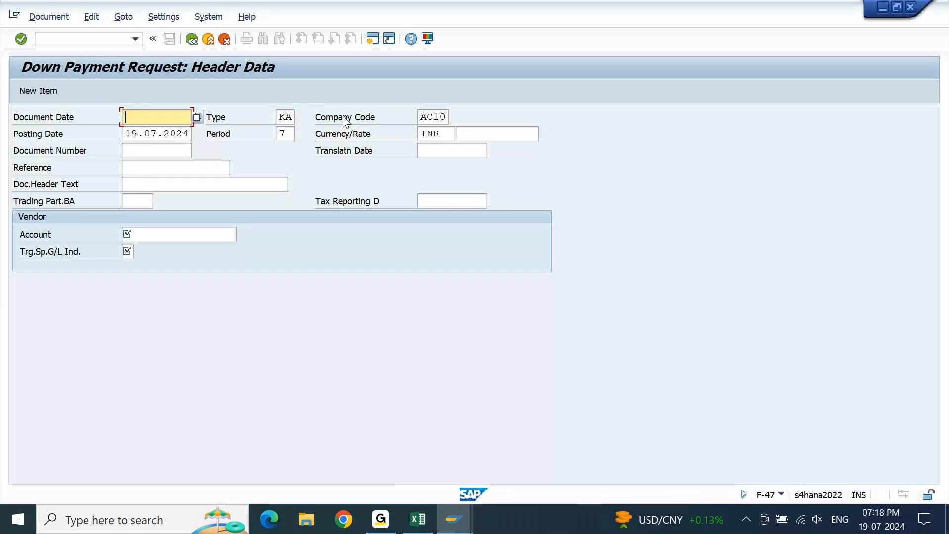
Copy the posting date 19.07.2024 into Document Date on the down payment request header.
key(Tab)
key(ctrl+a)
key(ctrl+c)
key(Up)
key(ctrl+v)
Enter "DP REQ FOR APP" as both the Reference and the Doc.Header Text of the request.
key(Down)
key(Down)
key(Down)
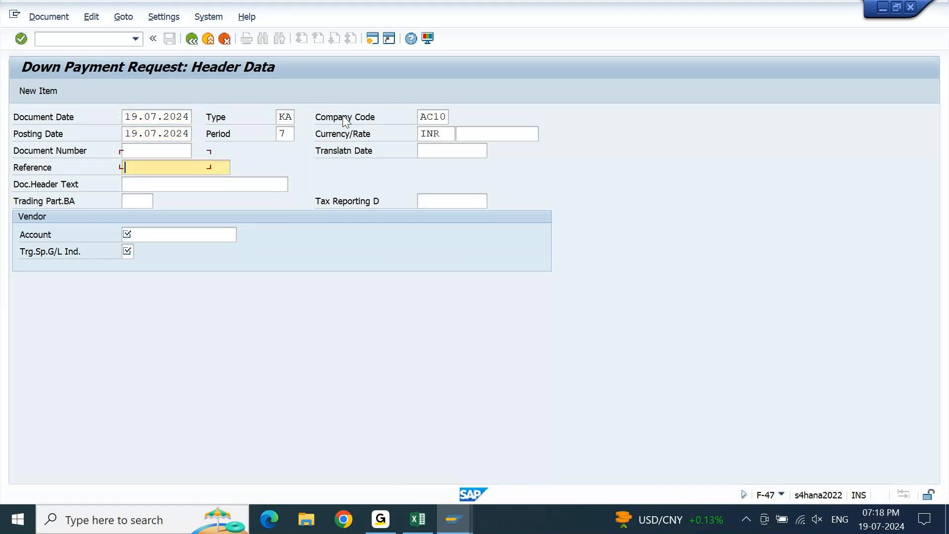
text(DP RE)
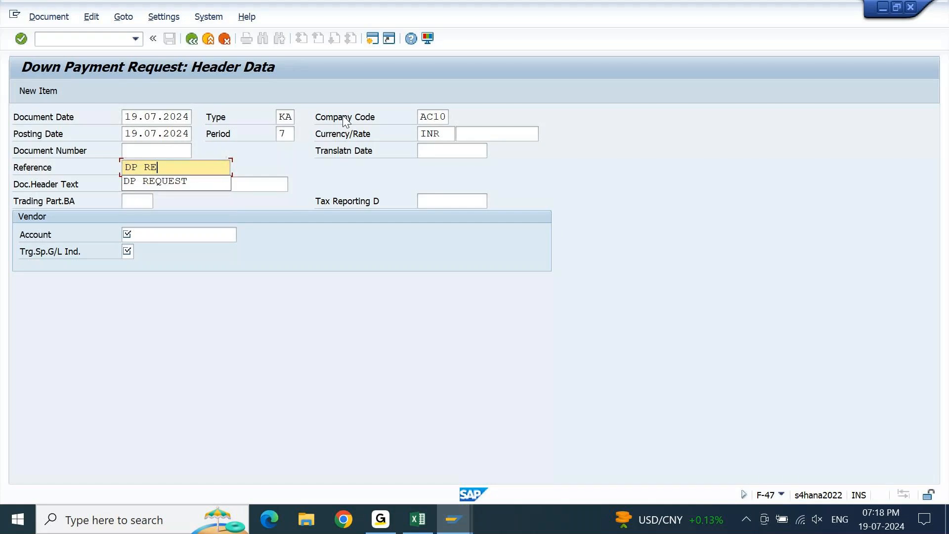
text(Q FOR A)
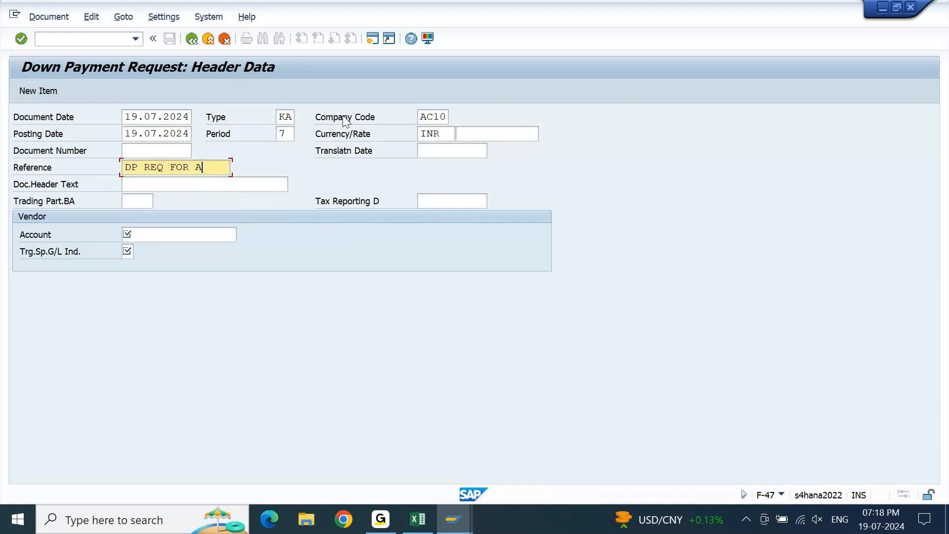
text(PP)
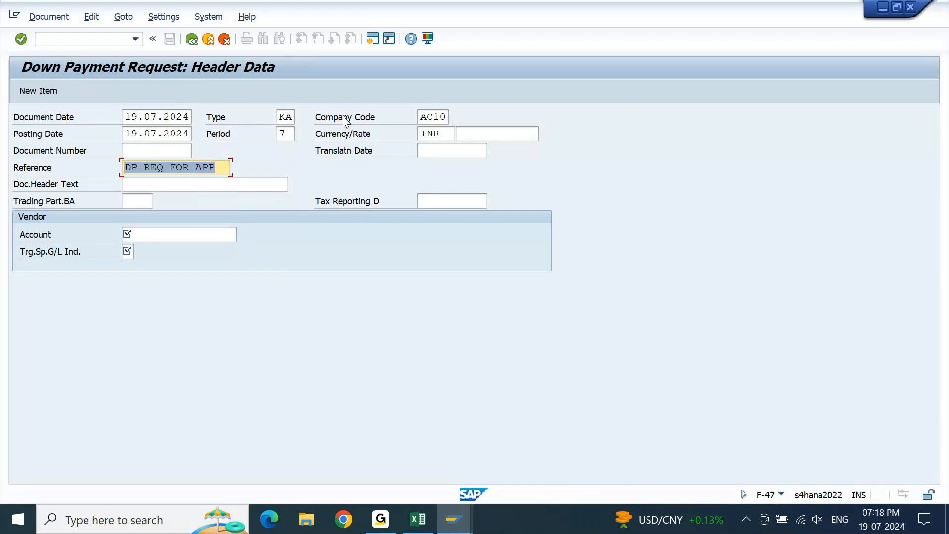
key(Tab)
key(ctrl+v)
key(Tab)
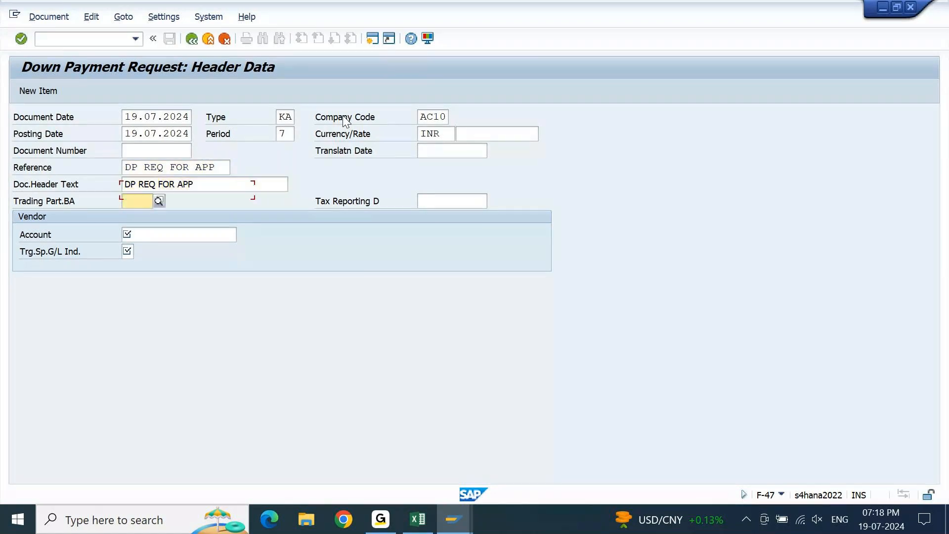
Look up VA STORES PVT LTD in Mumbai as the vendor account, set the target special G/L indicator to A, and submit the header.
key(Tab)
key(F4)
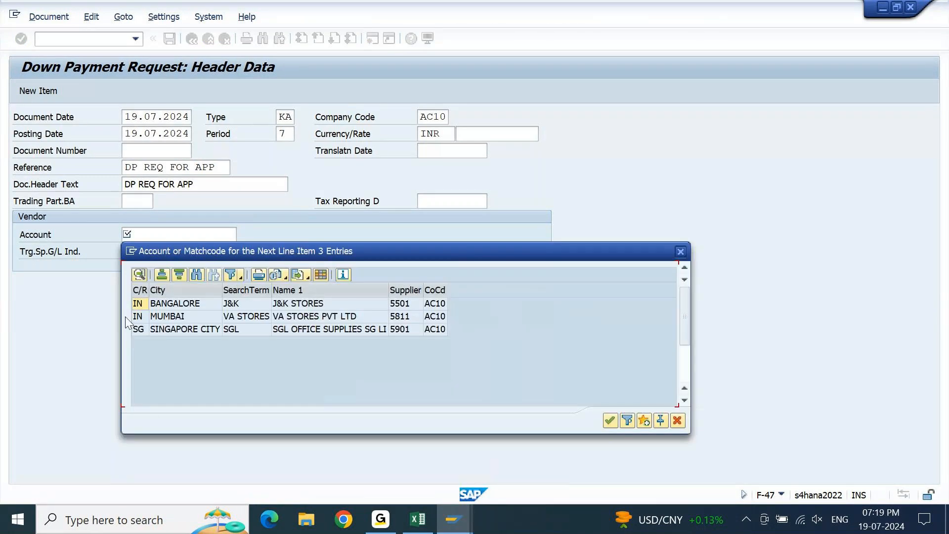
click(153, 316)
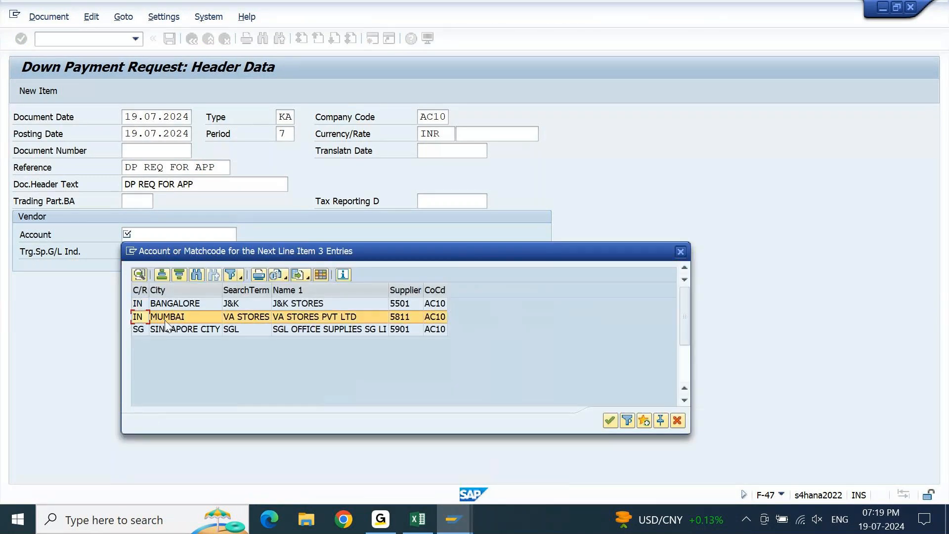
click(610, 420)
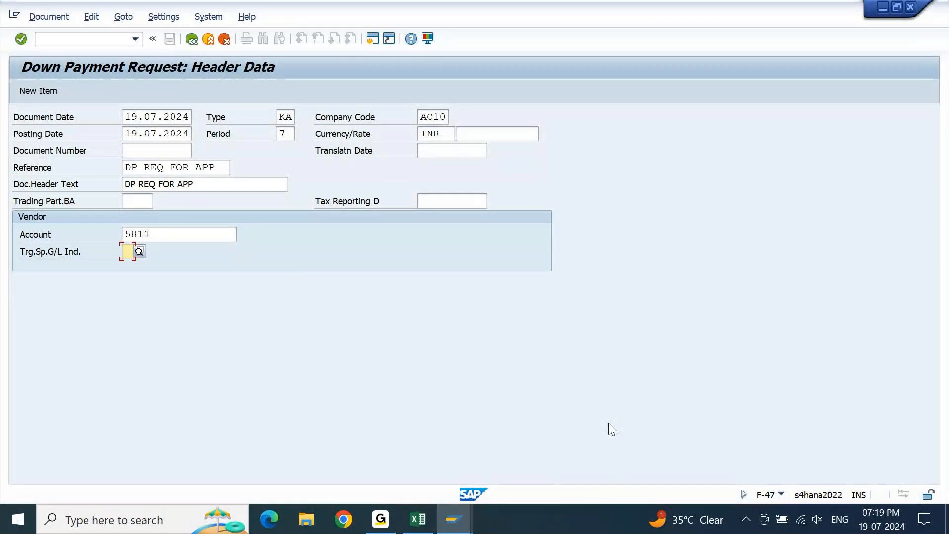
text(A)
key(Return)
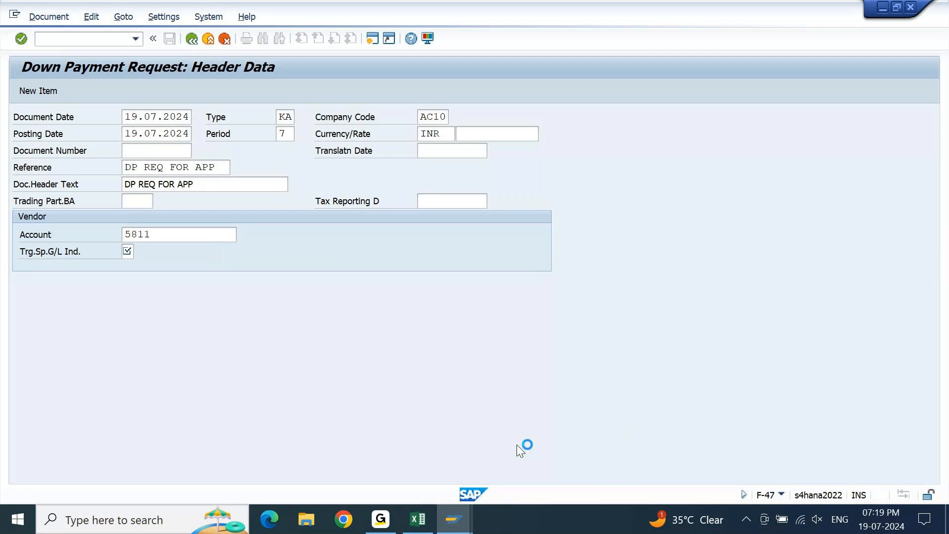
Open a new connection to the S4HANA 2022 system from SAP Logon.
mouse_move(453, 519)
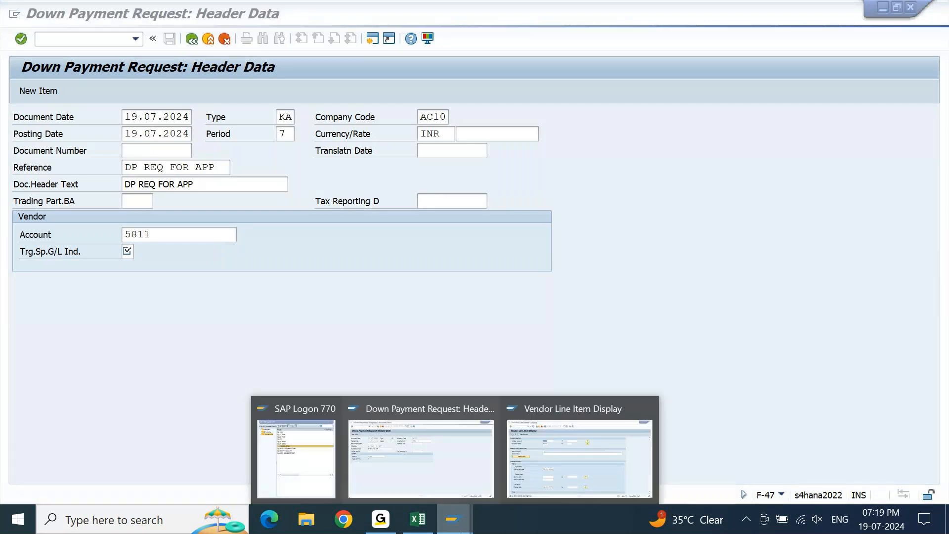
click(296, 420)
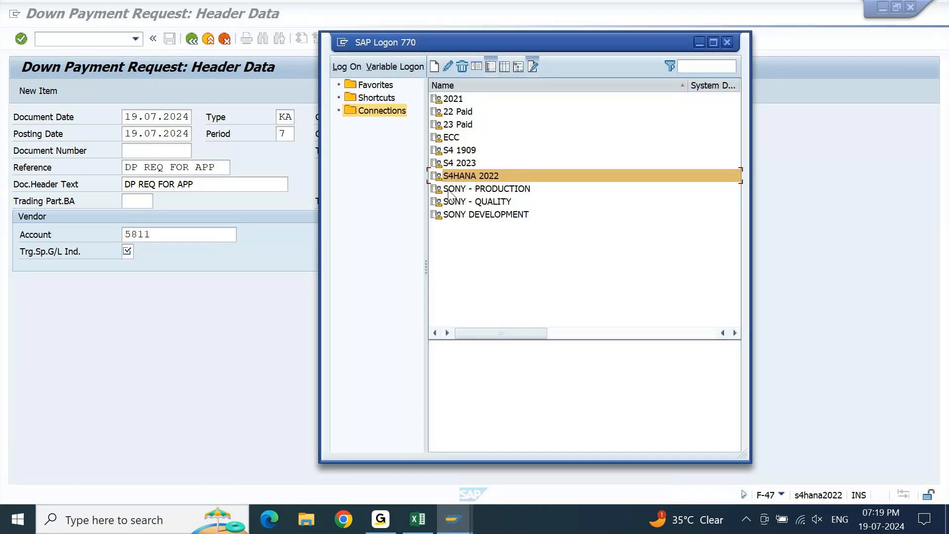
double_click(478, 177)
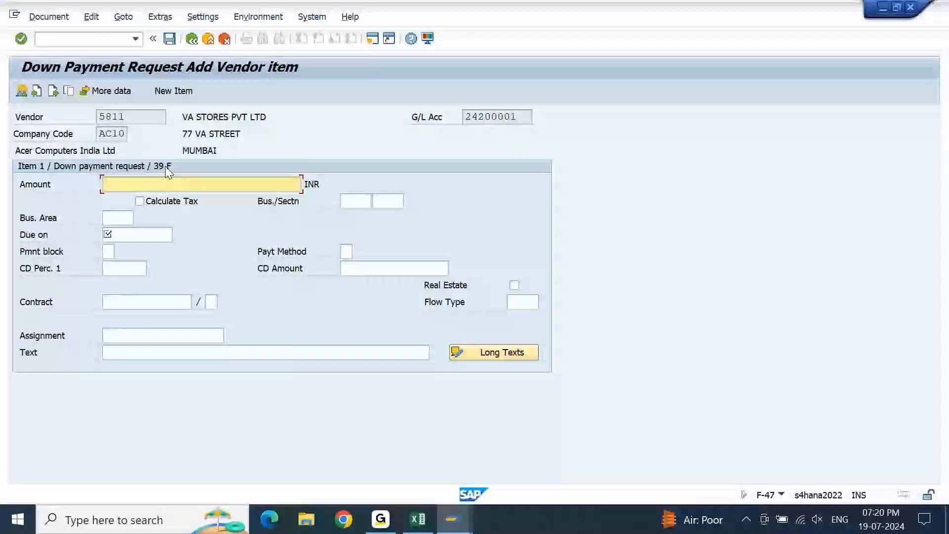
Set the vendor item's amount to 12000 INR and its due date to 19.07.2024.
click(205, 183)
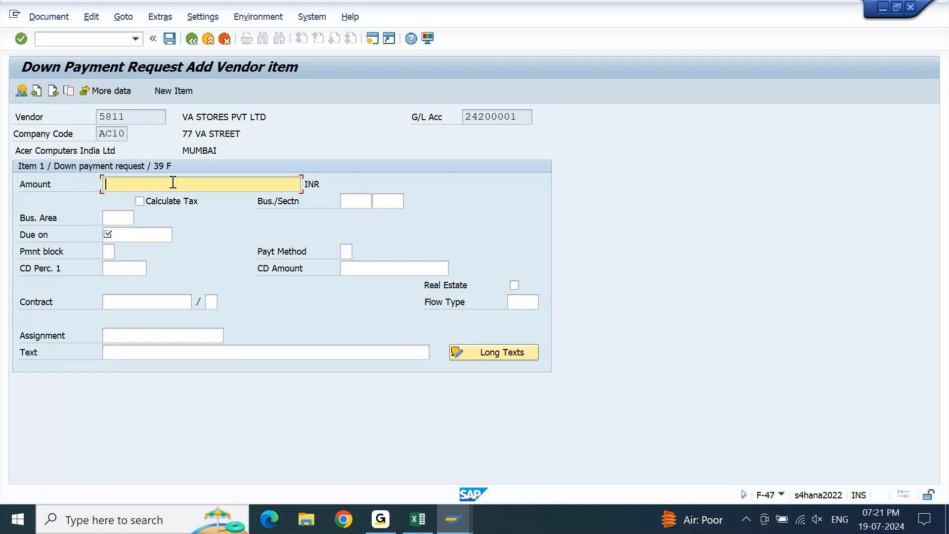
text(12000)
key(Tab)
key(Tab)
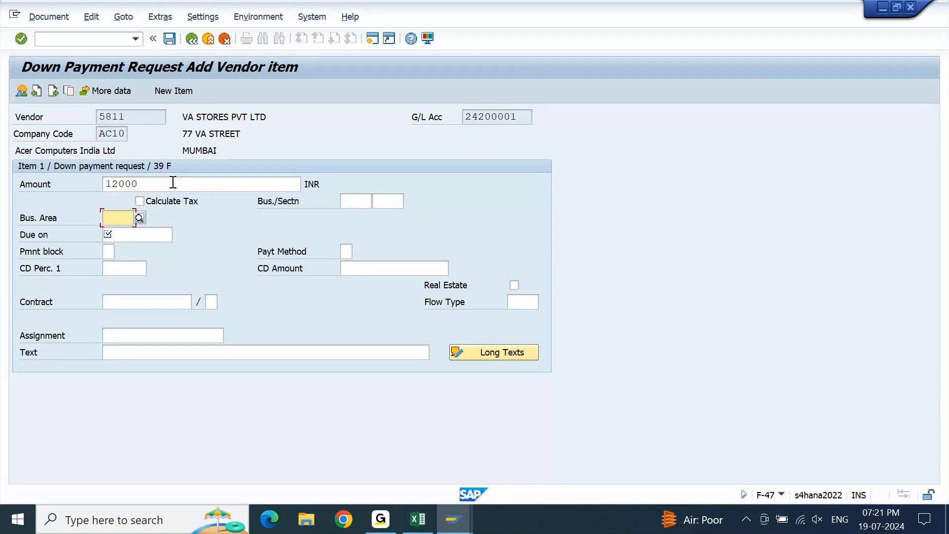
key(F4)
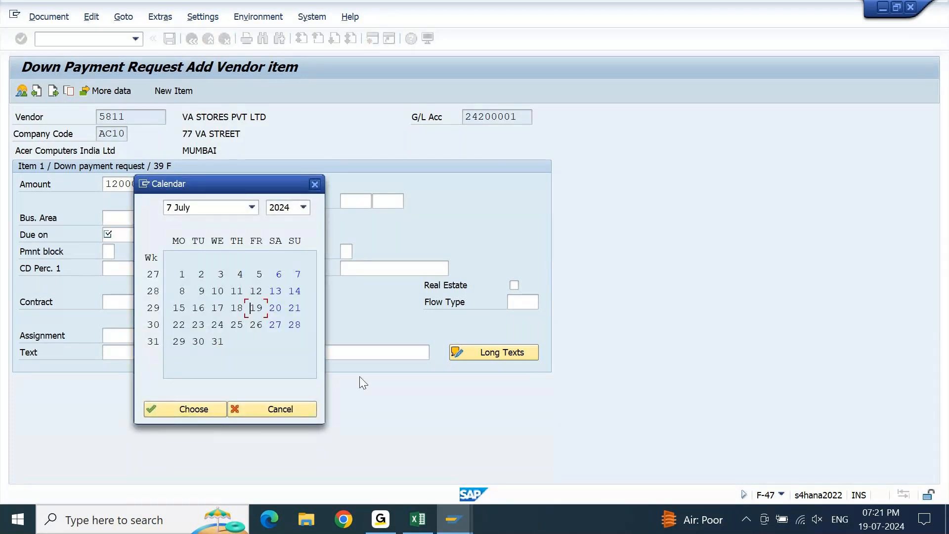
double_click(256, 307)
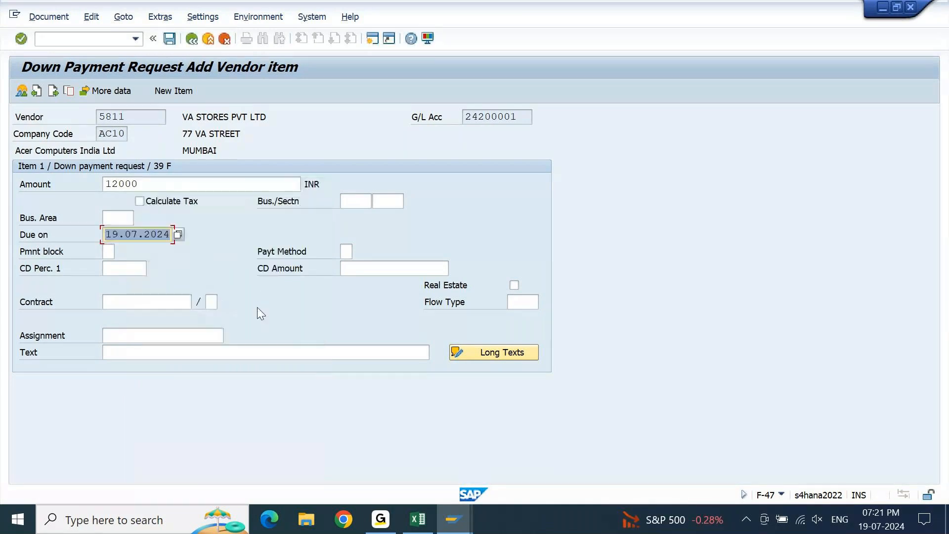
Enter "DP FOR APP" as both the Assignment and the Text of the vendor item and validate the entries.
click(117, 337)
text(DP FOR APP)
key(Tab)
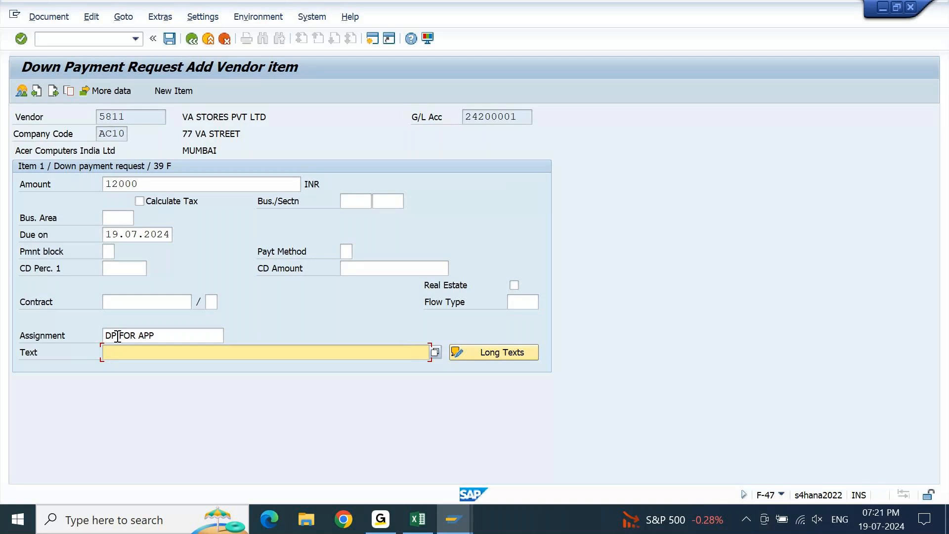
text(DP)
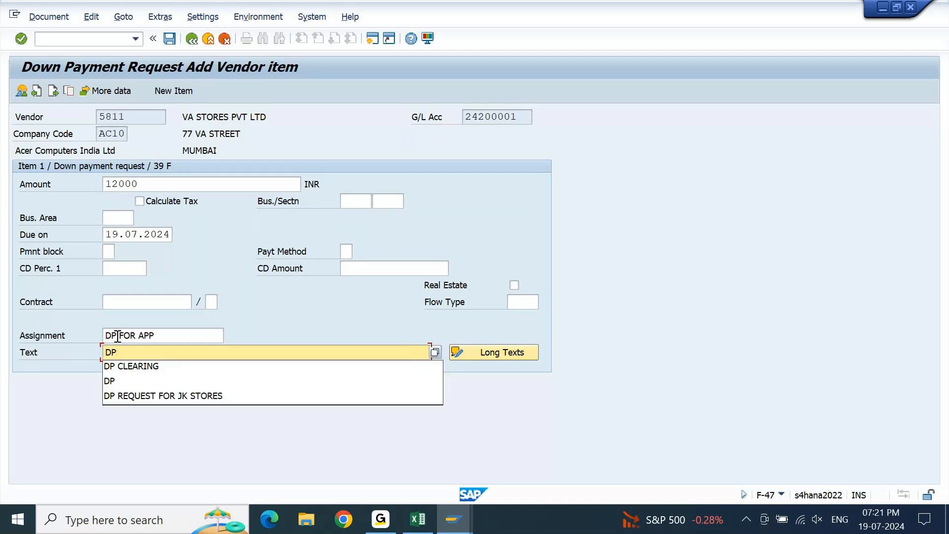
text( FOR APP)
key(Return)
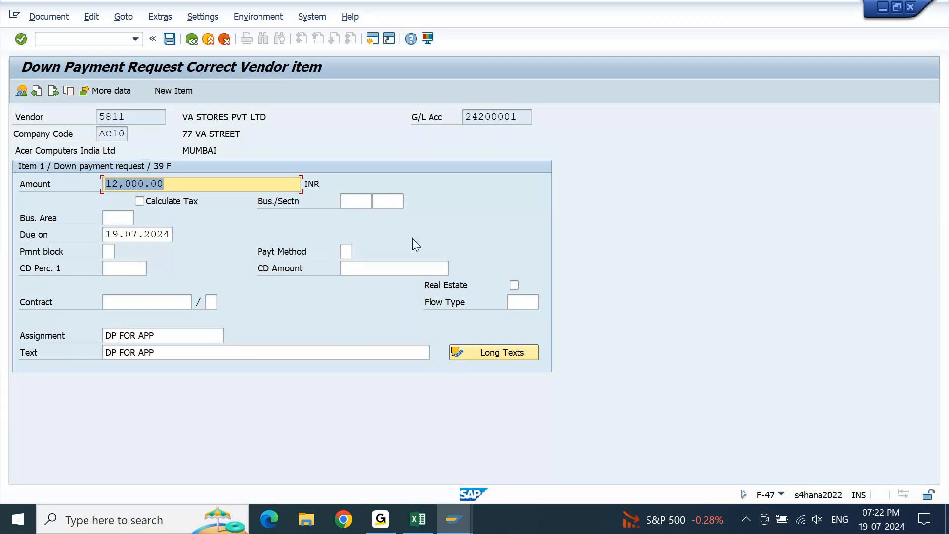
Set the vendor item's payment method to C and post the down payment request.
click(347, 252)
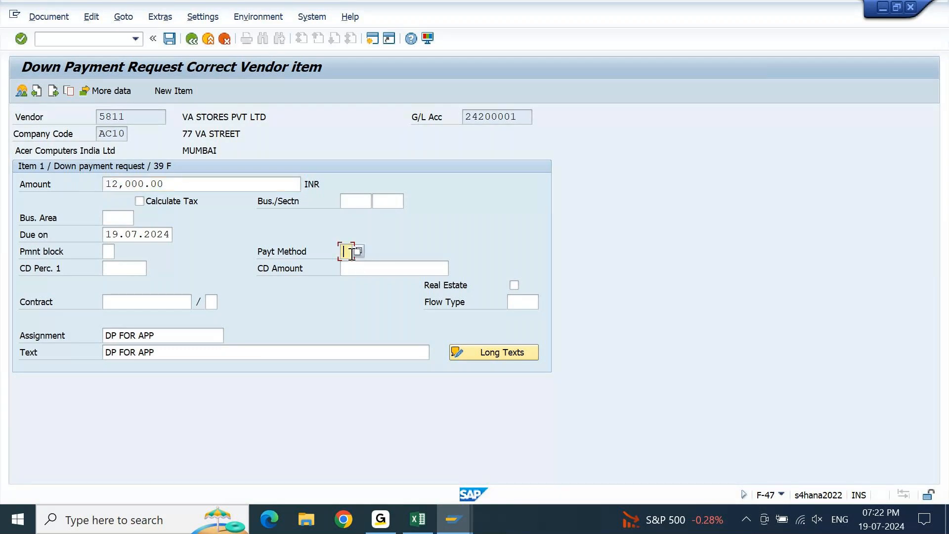
text(C)
key(Return)
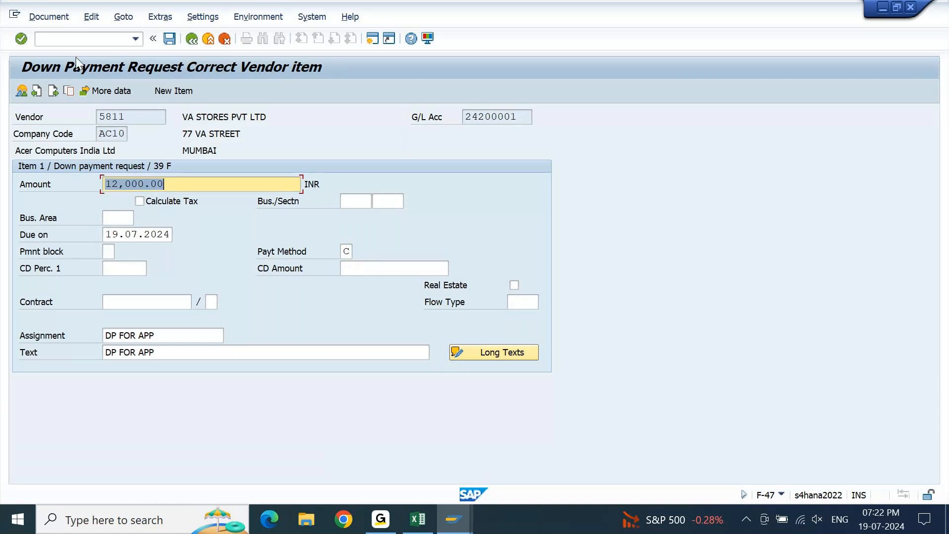
click(102, 91)
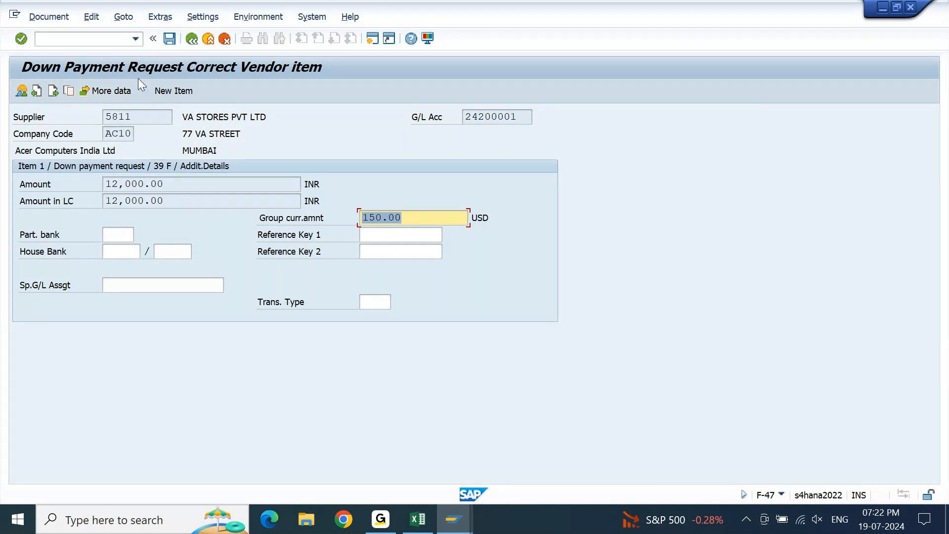
click(190, 42)
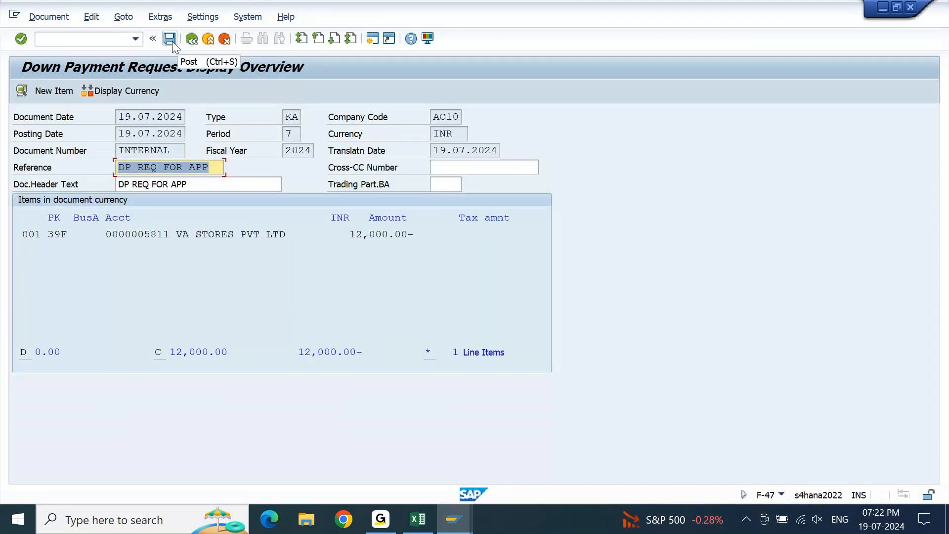
click(170, 40)
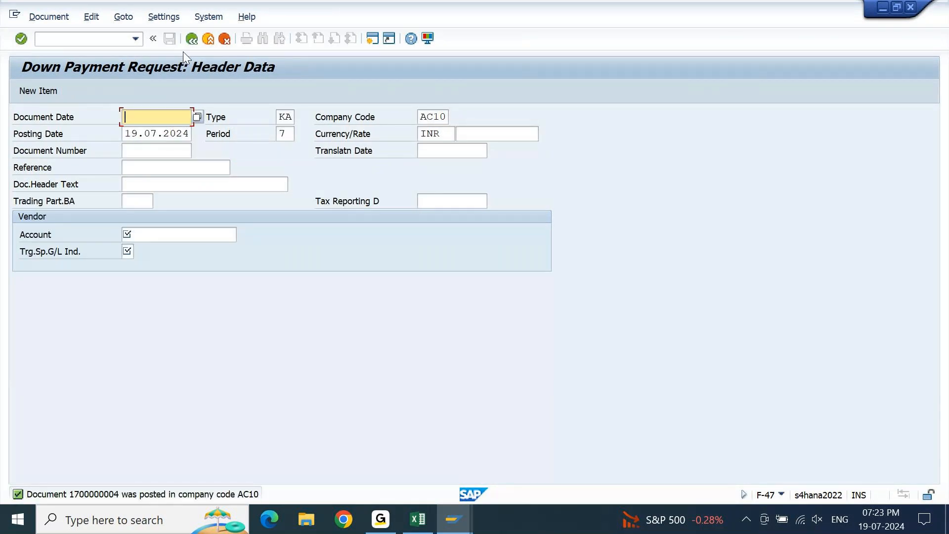
List all of the vendor's line items in Vendor Line Item Display, including special G/L transactions and noted items, and check the payment method.
click(464, 515)
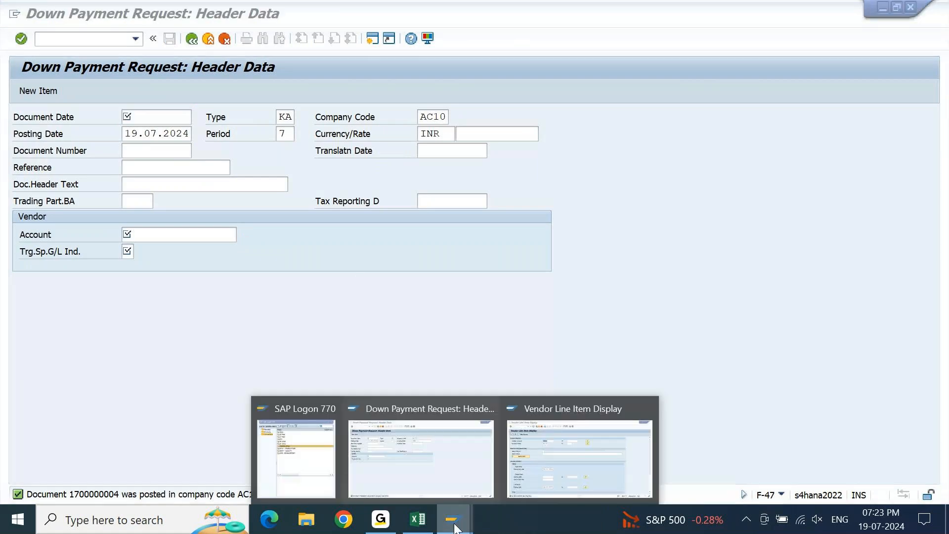
click(572, 471)
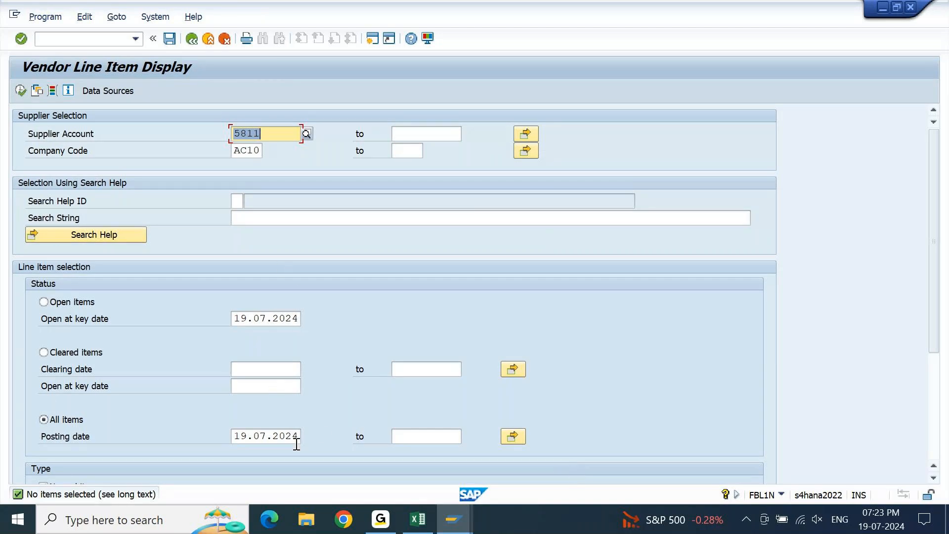
click(23, 92)
scroll(266, 296, down, 3)
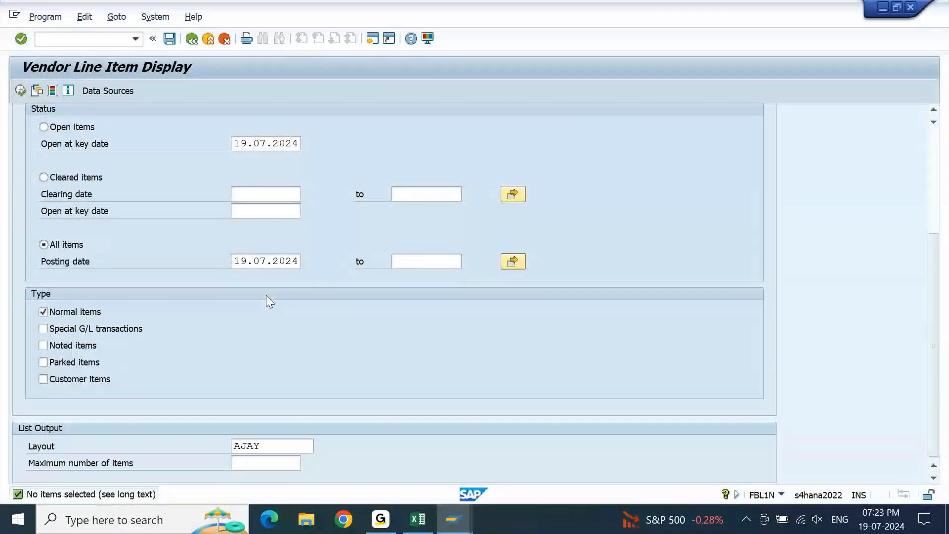
click(101, 330)
click(44, 347)
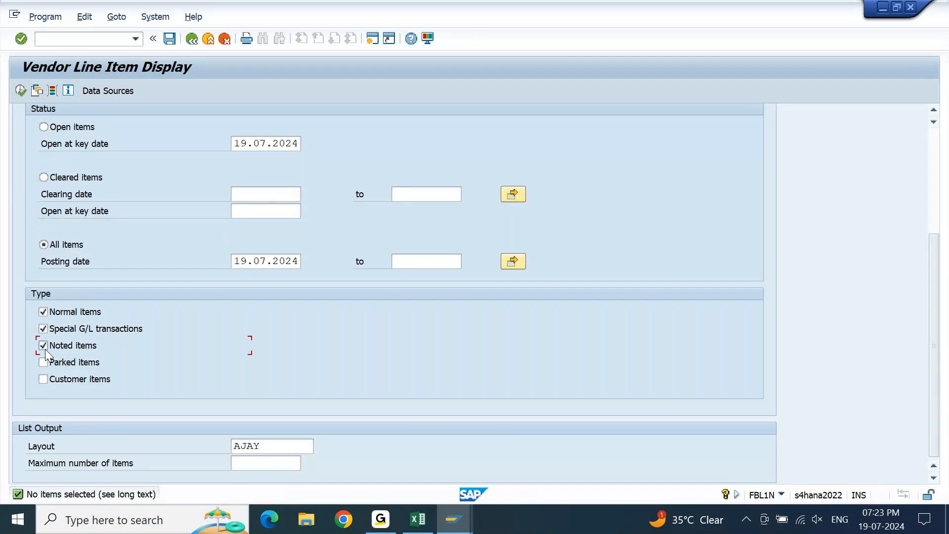
click(28, 92)
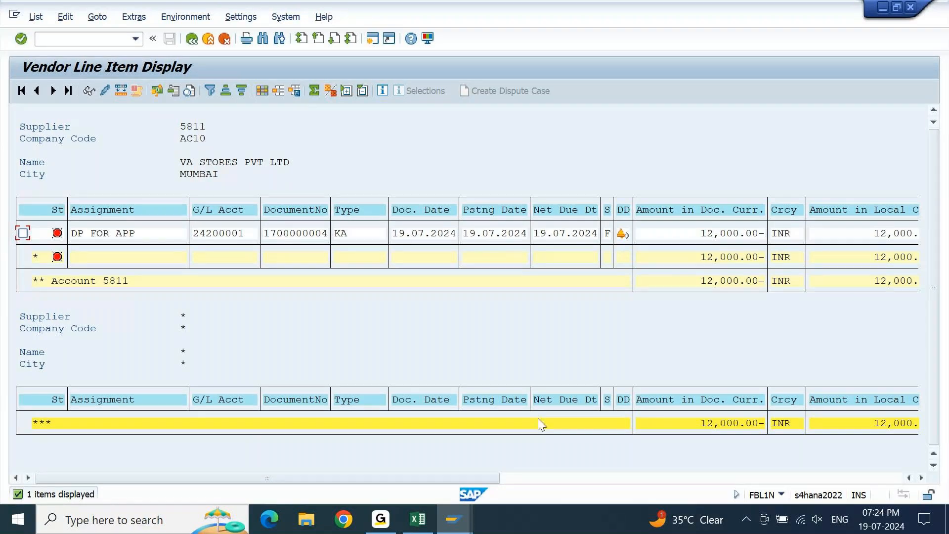
click(682, 478)
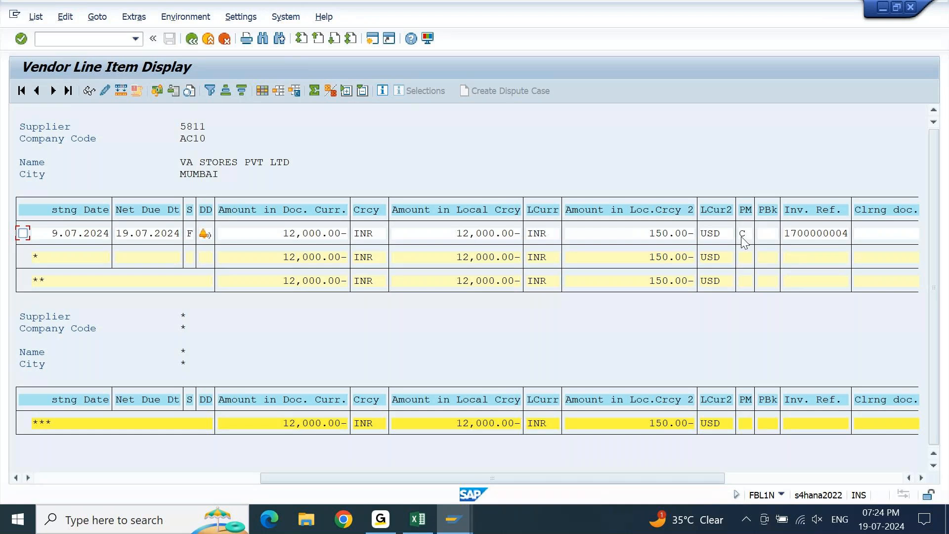
Rerun the vendor line item list for open items at key date 19.07.2024.
click(195, 43)
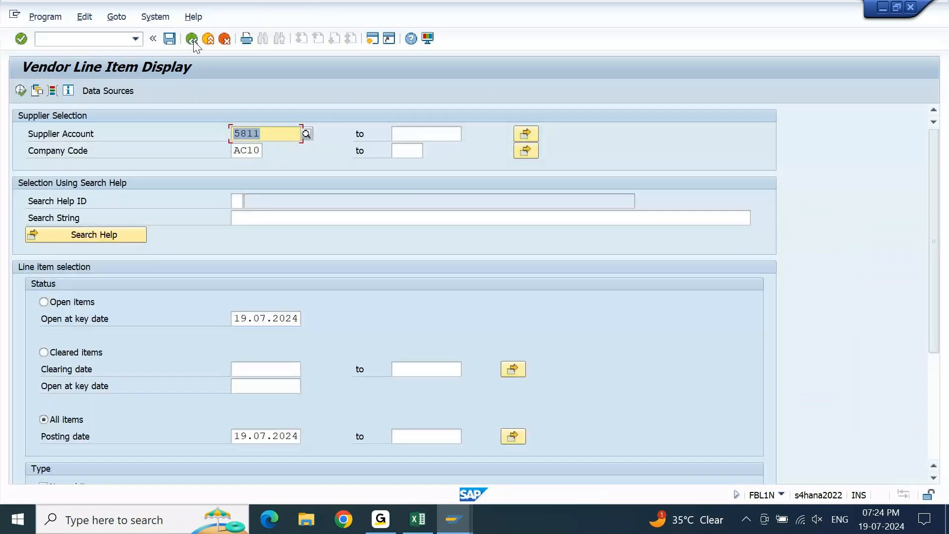
click(43, 302)
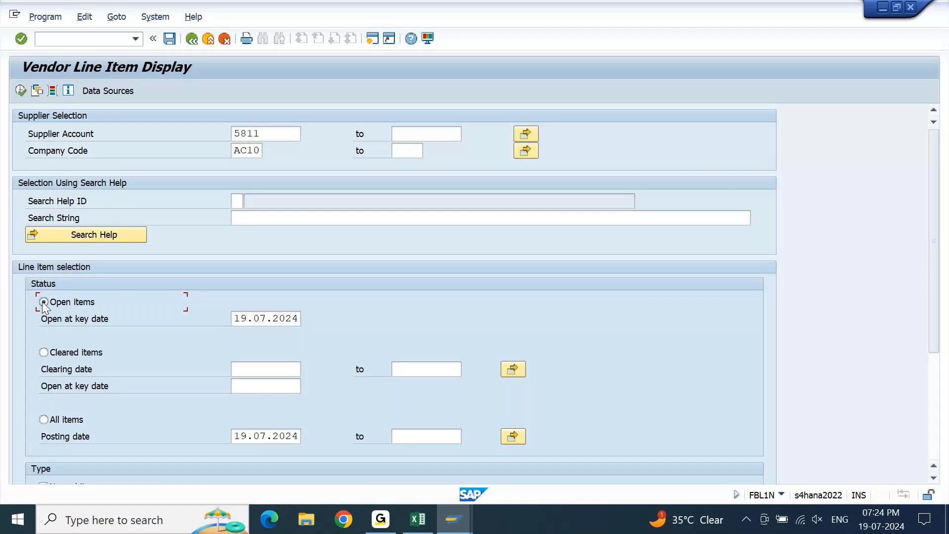
click(20, 91)
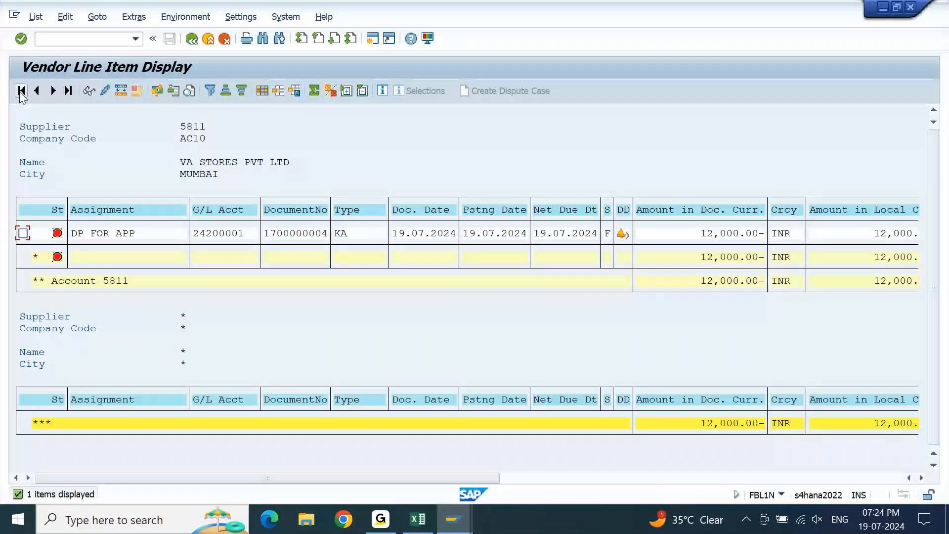
Open transaction F110 in a new SAP window.
click(374, 42)
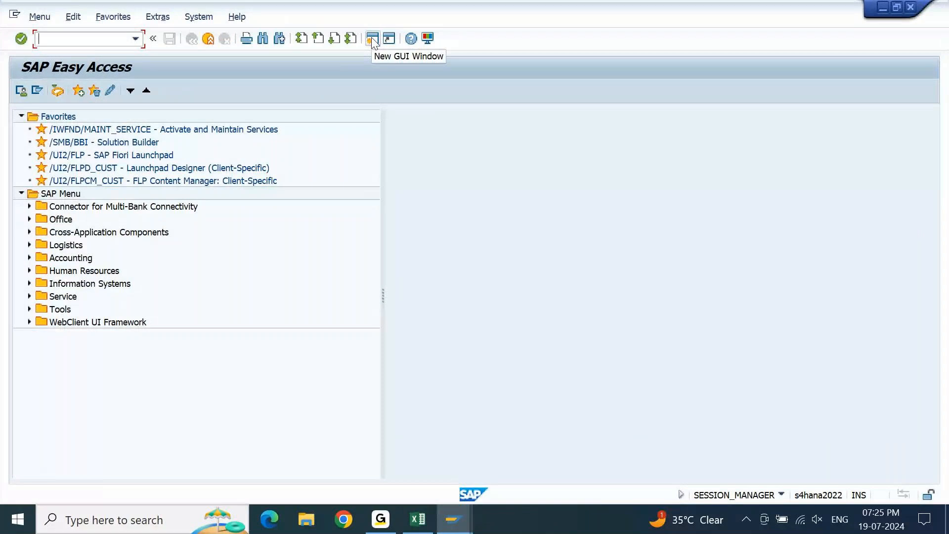
text(F110)
key(Return)
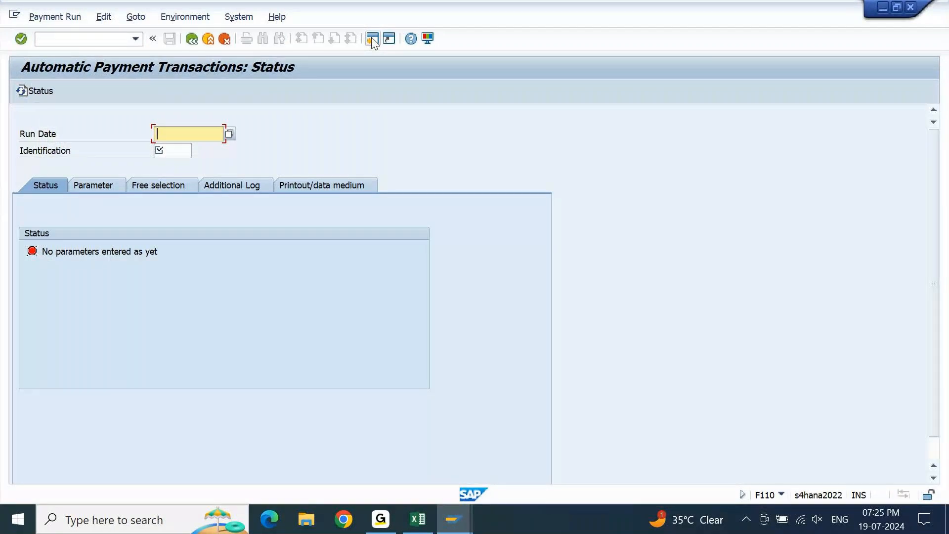
Identify the automatic payment run with run date 19.07.2024 and identification AC01.
key(Down)
key(Return)
key(Home)
key(Right)
key(shift+Right)
text(9)
key(Tab)
key(BackSpace)
key(Down)
key(Down)
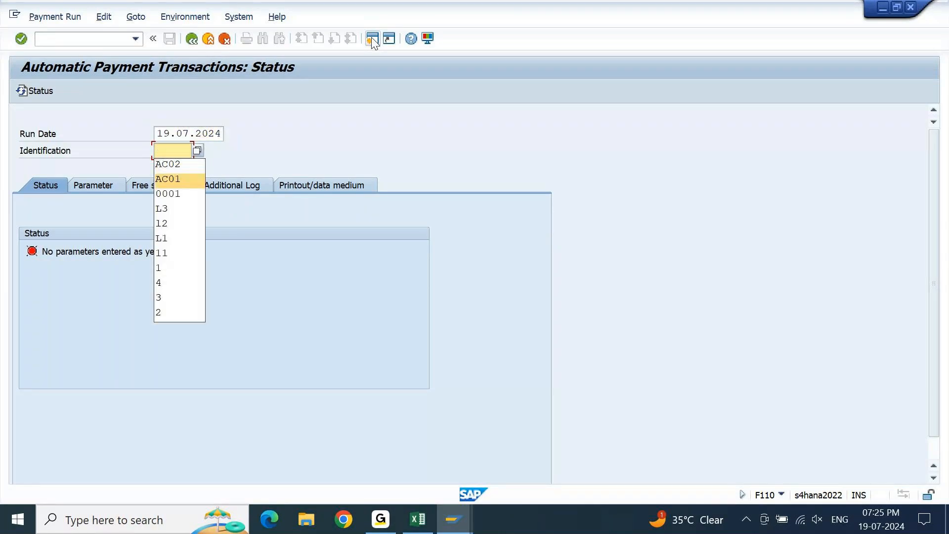
key(Return)
key(shift+Tab)
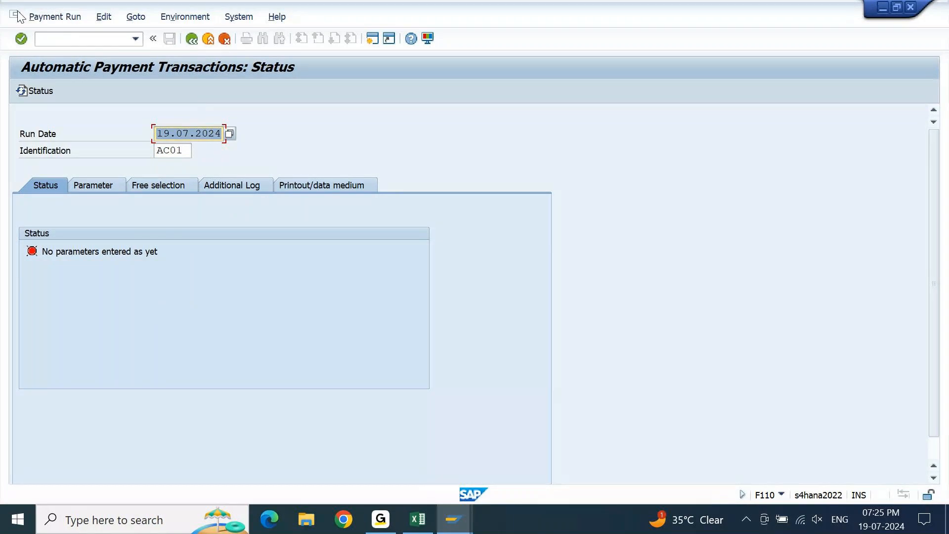
Fill the run's parameters by copying them from an earlier payment run with the date details adjusted.
click(97, 183)
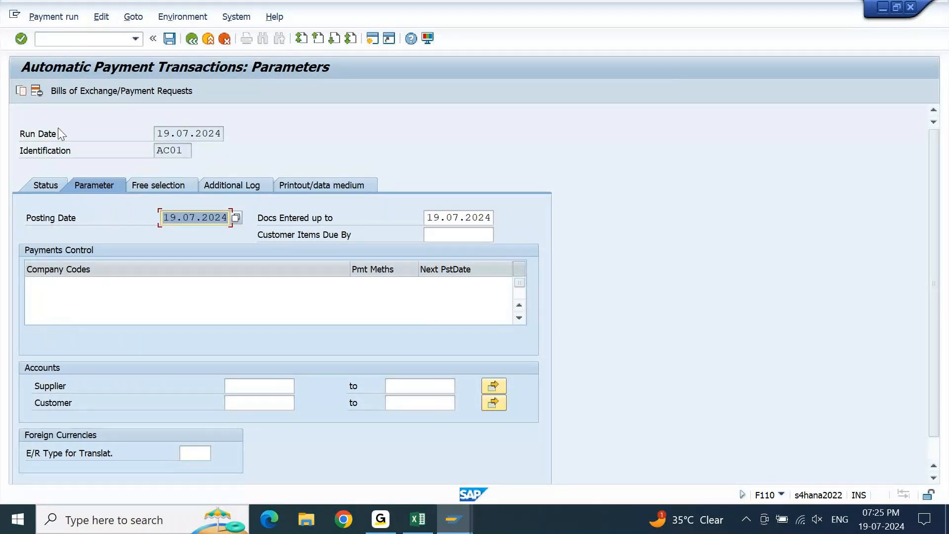
click(23, 93)
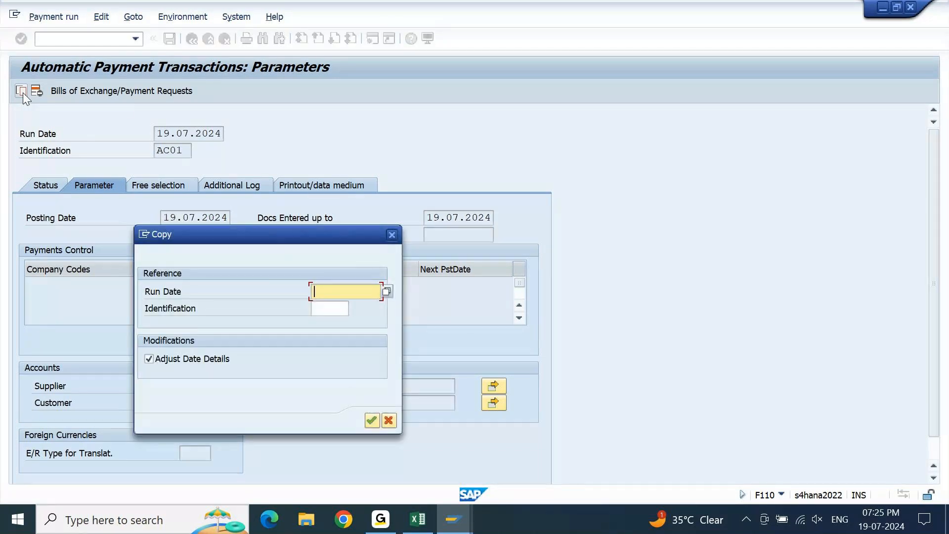
key(Down)
key(Down)
key(Return)
key(Tab)
key(Return)
key(Return)
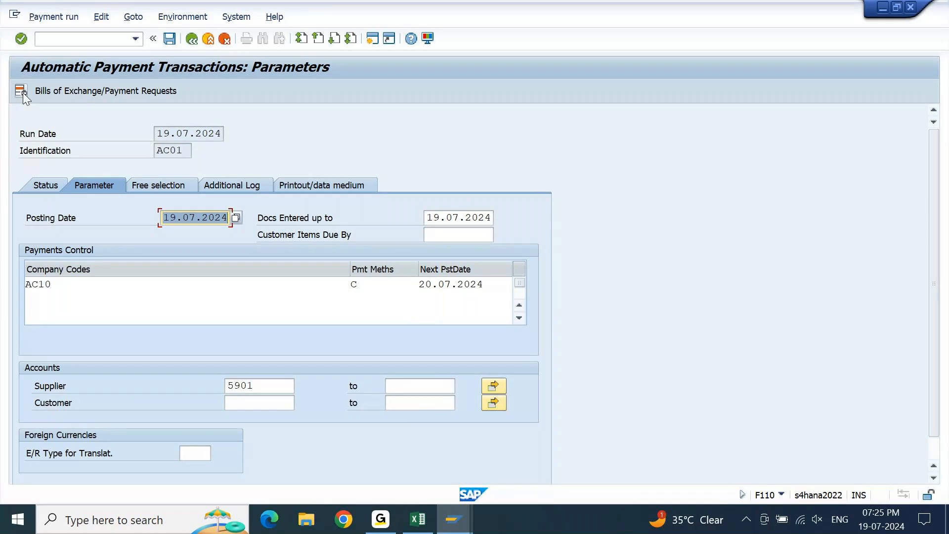
Replace the supplier in the payment run parameters with the VA STORES PVT LTD vendor account.
mouse_move(454, 519)
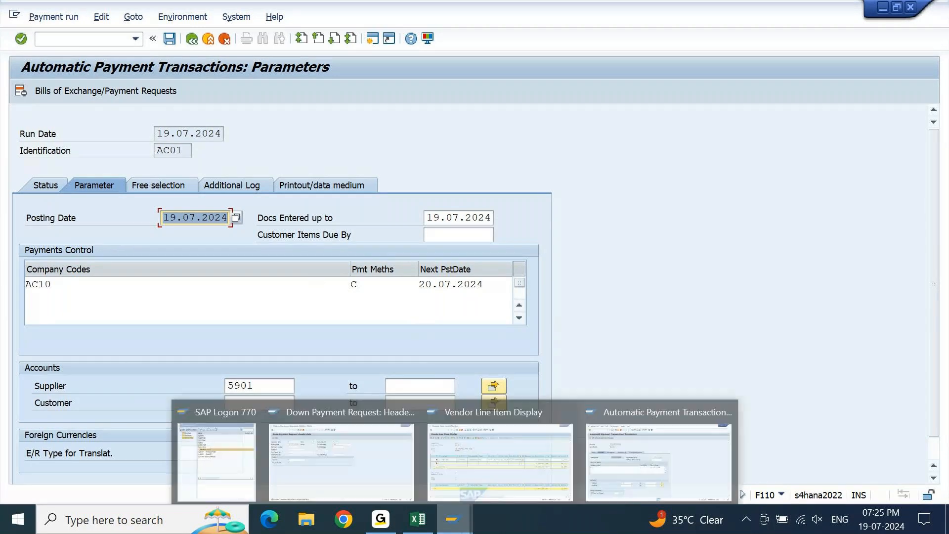
mouse_move(515, 471)
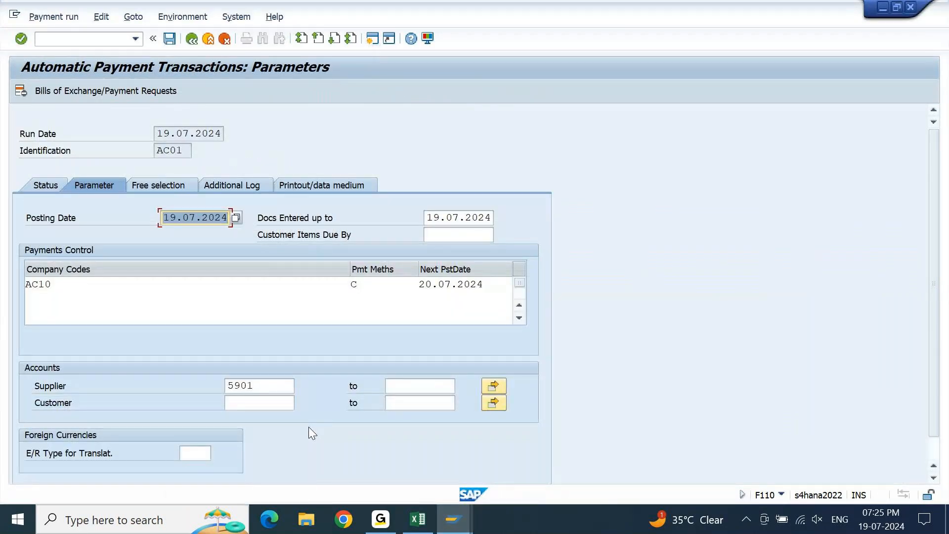
key(Left)
key(shift+Left)
key(shift+Left)
text(81)
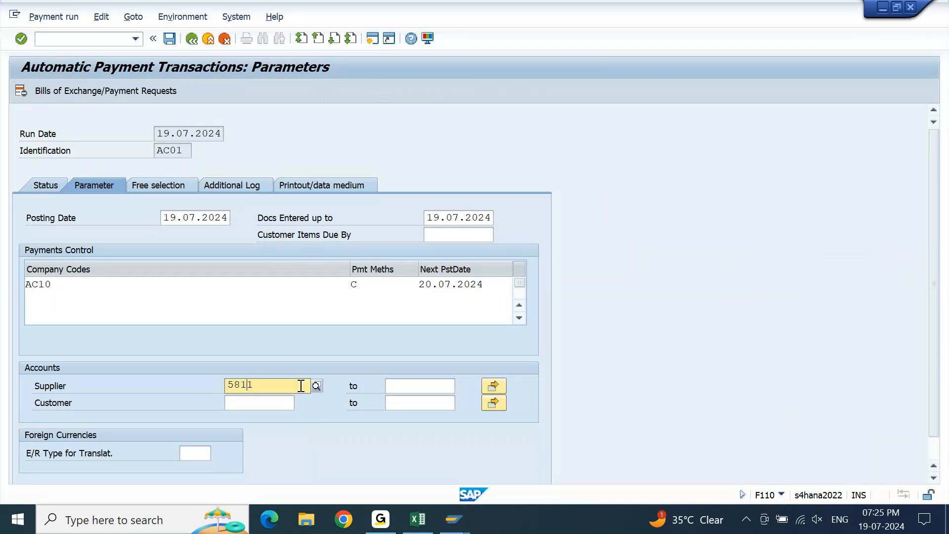
key(Tab)
key(Tab)
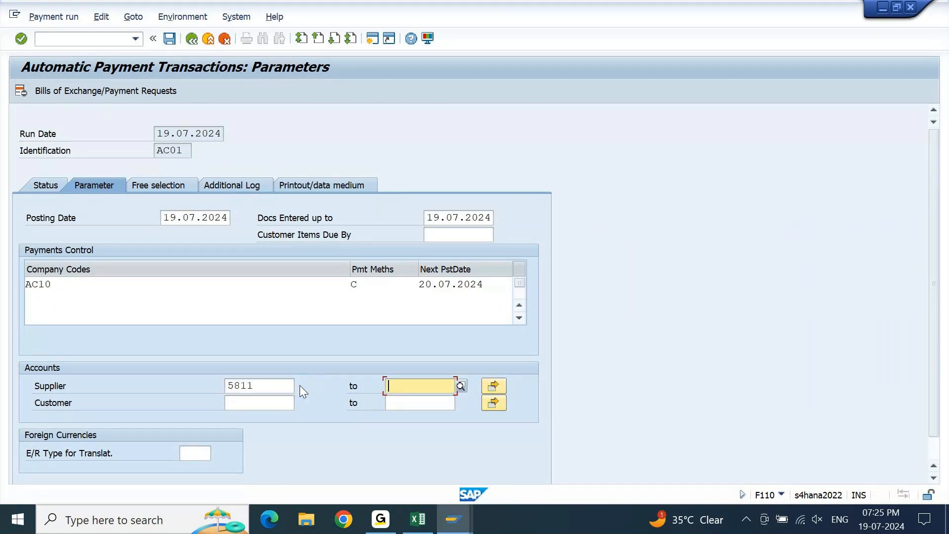
key(shift+Tab)
key(End)
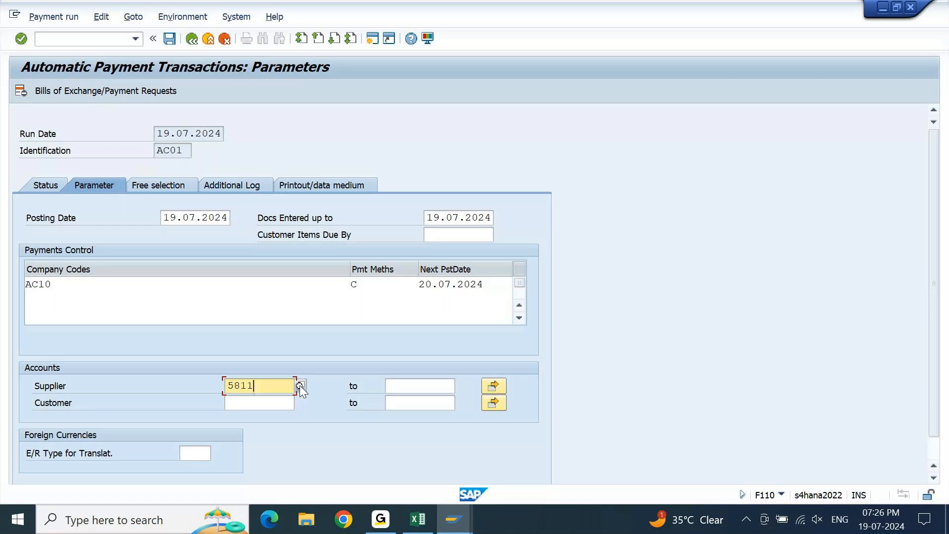
Check the additional log settings for the vendor and save the payment run parameters.
click(226, 185)
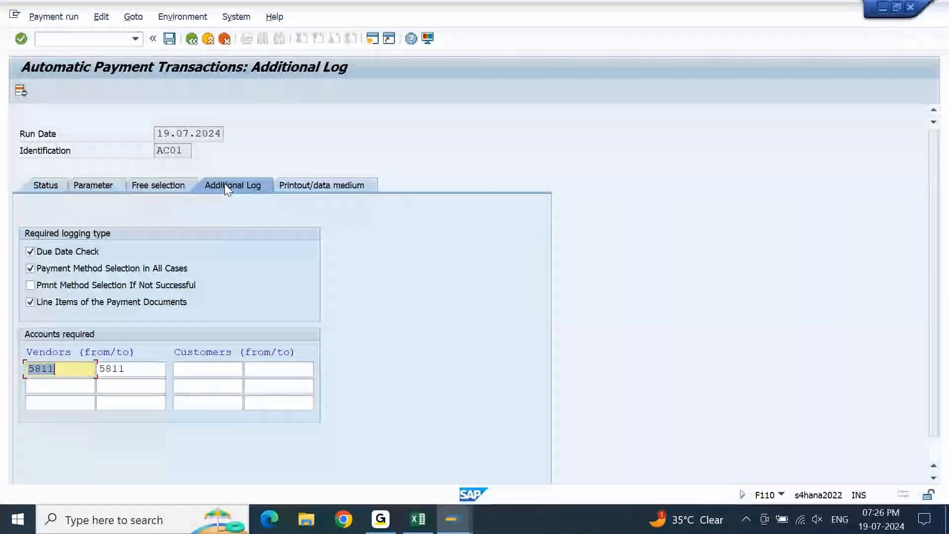
click(169, 38)
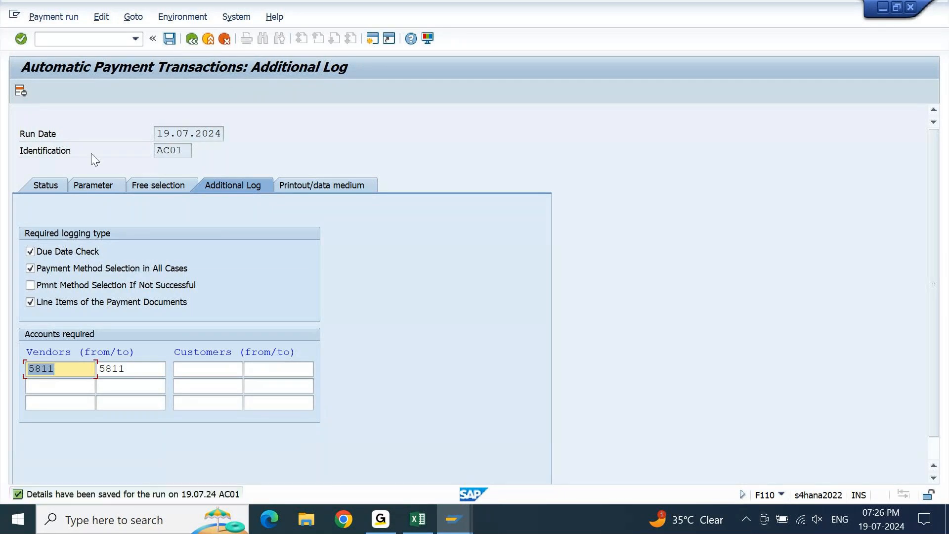
click(111, 185)
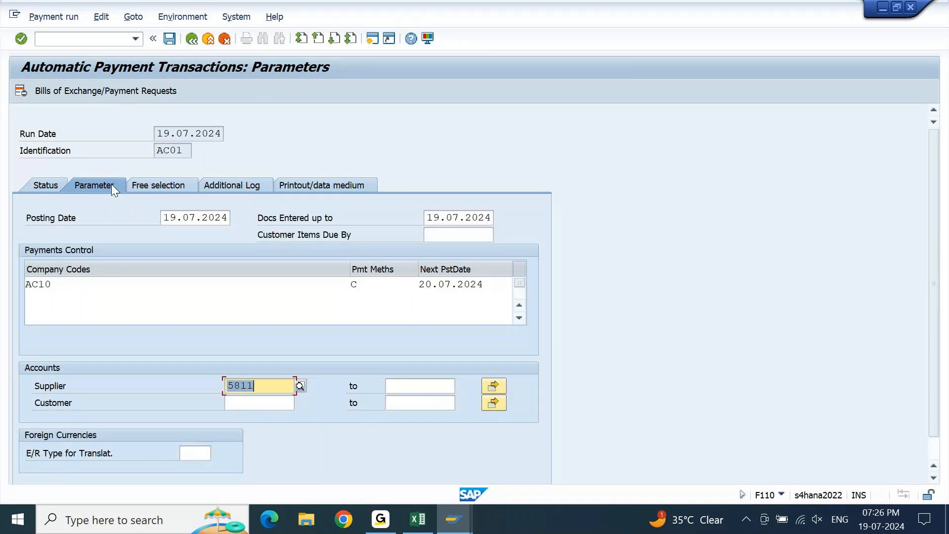
Schedule the payment proposal to start immediately, refresh the run status, and display the proposal.
click(49, 188)
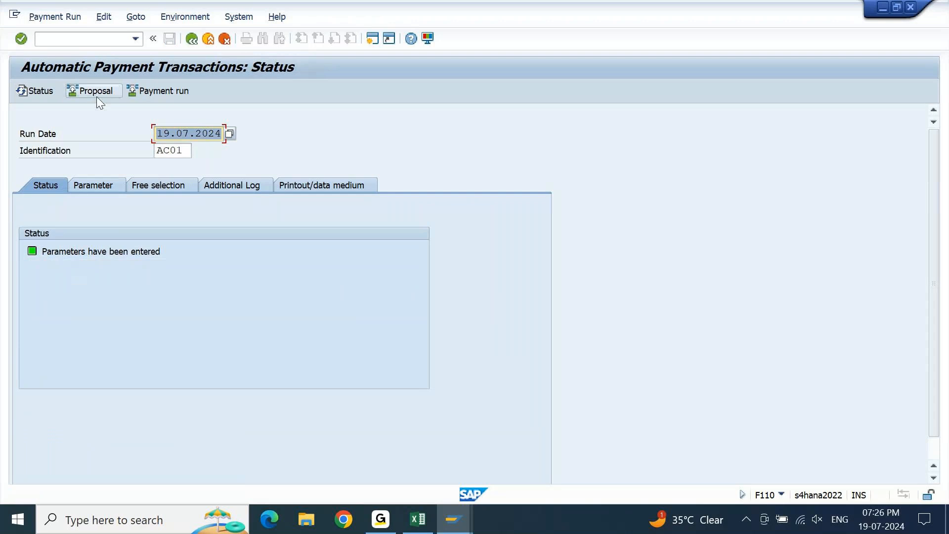
click(96, 97)
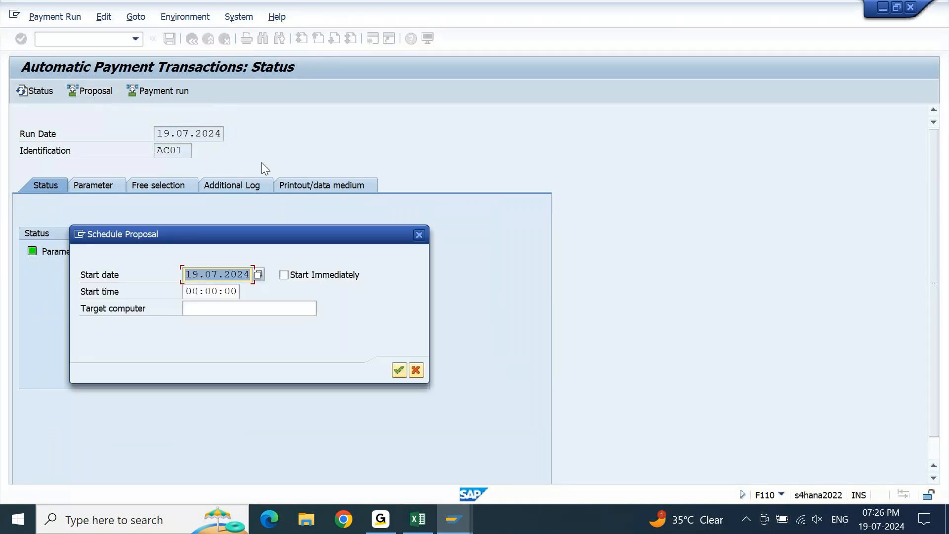
click(291, 272)
key(Return)
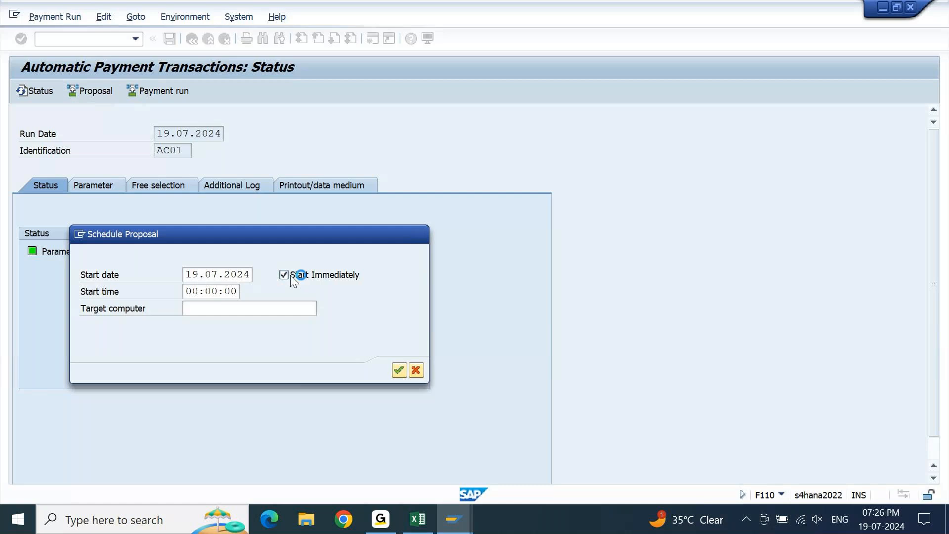
key(Return)
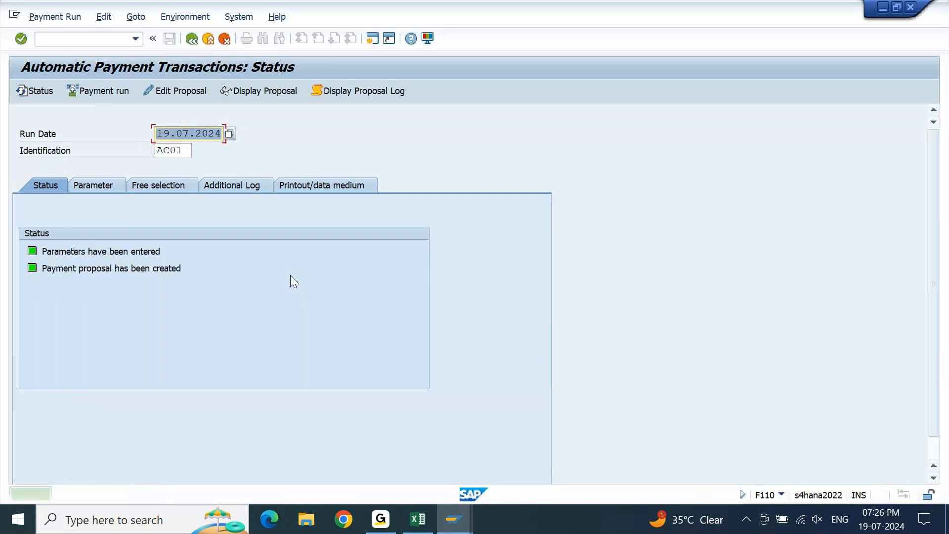
key(Return)
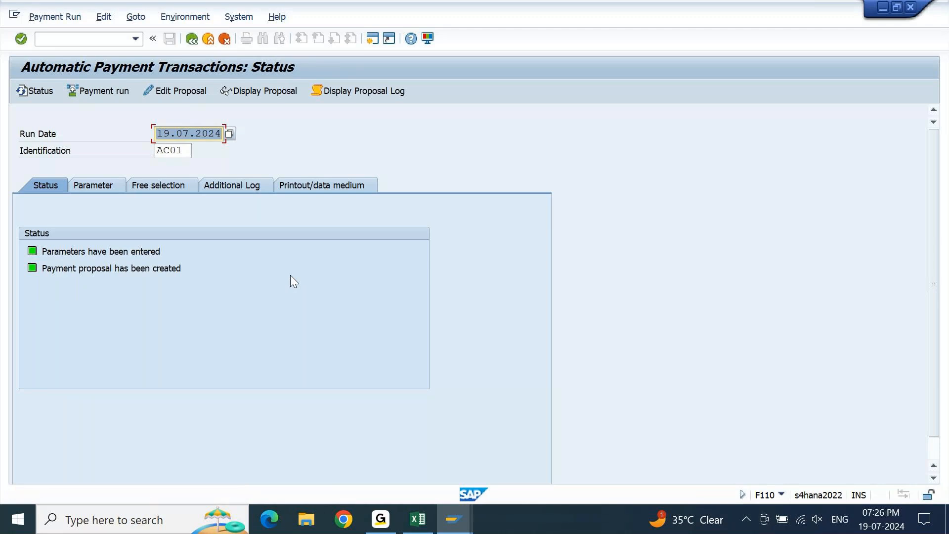
click(277, 92)
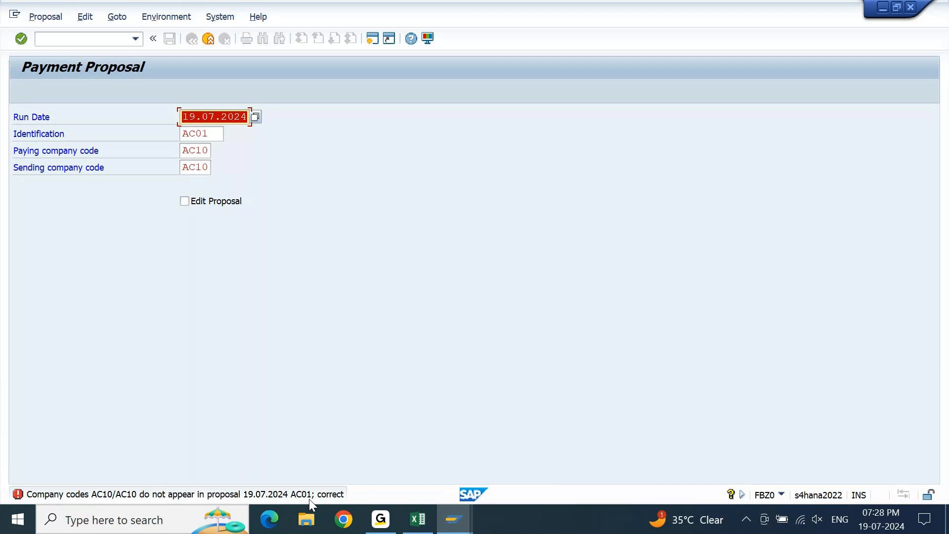
Start FBZP in a new GUI window and open the all company codes settings for AC10, Acer Computers India Ltd.
click(372, 39)
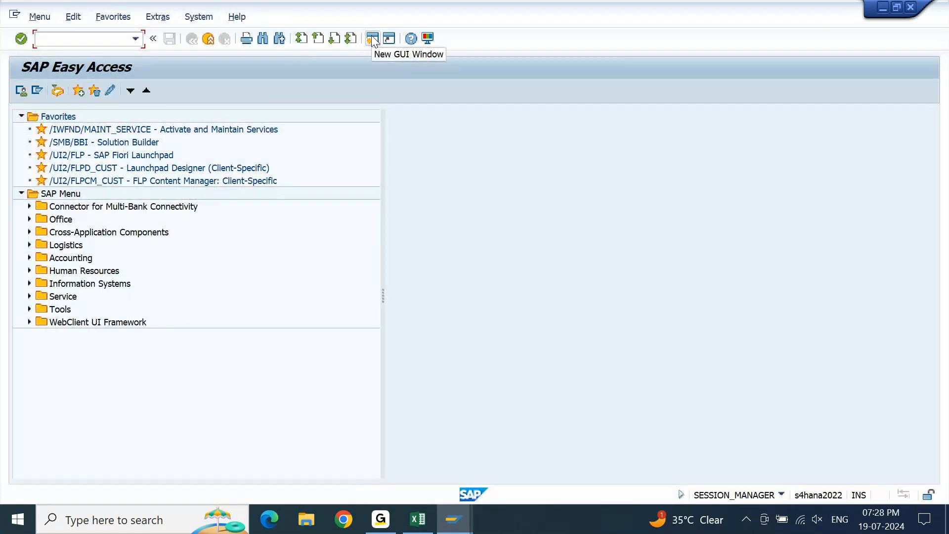
text(FBZP)
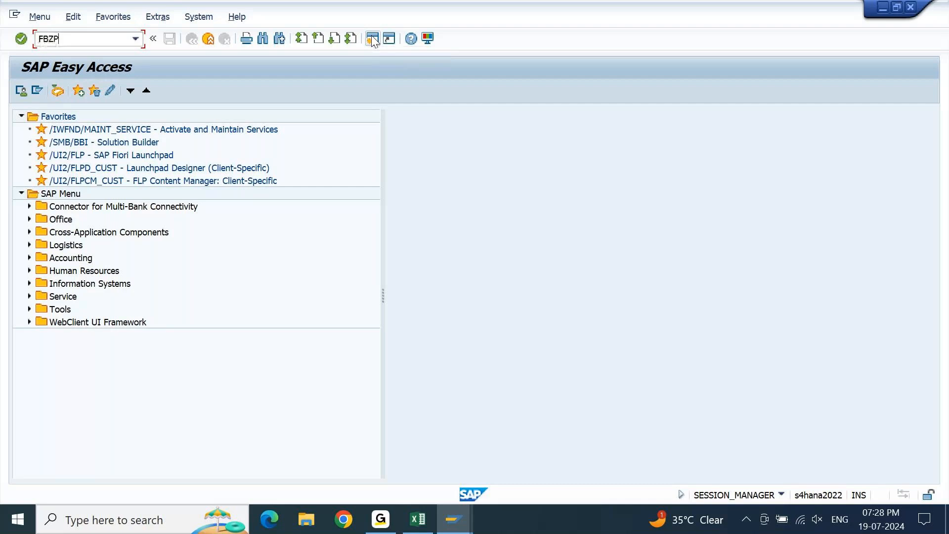
key(Return)
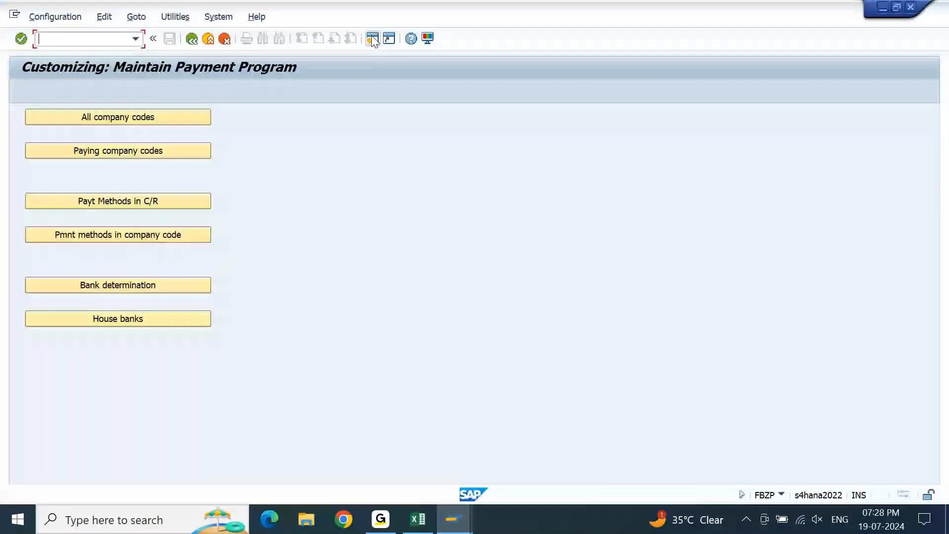
click(132, 123)
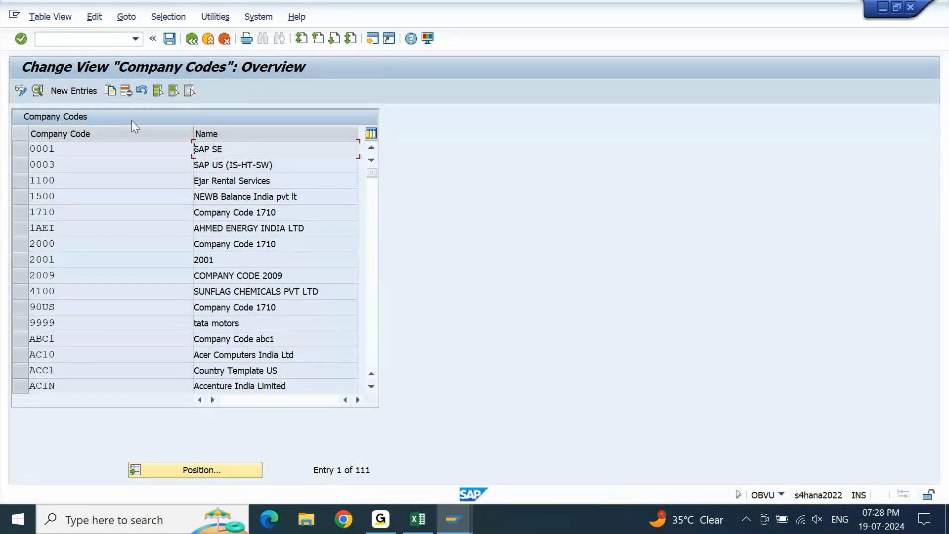
click(75, 361)
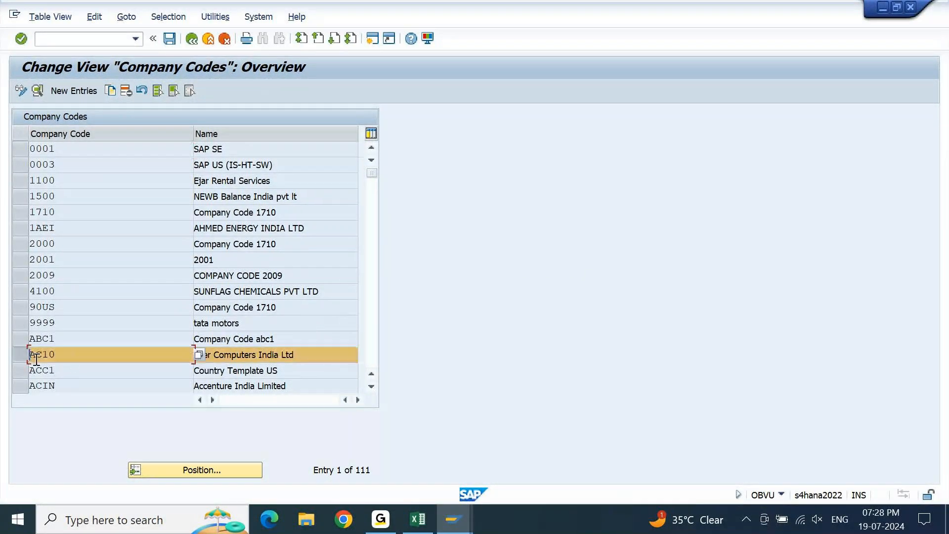
click(288, 362)
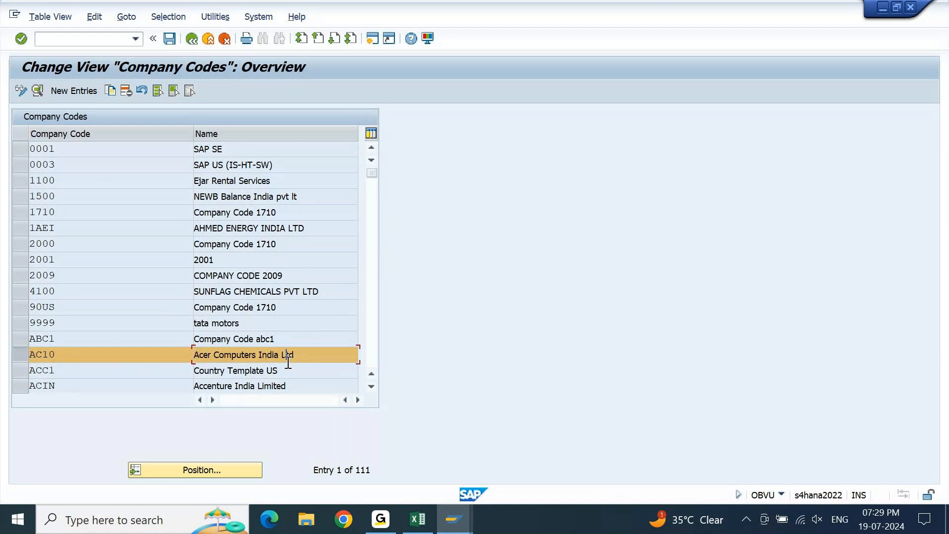
double_click(235, 357)
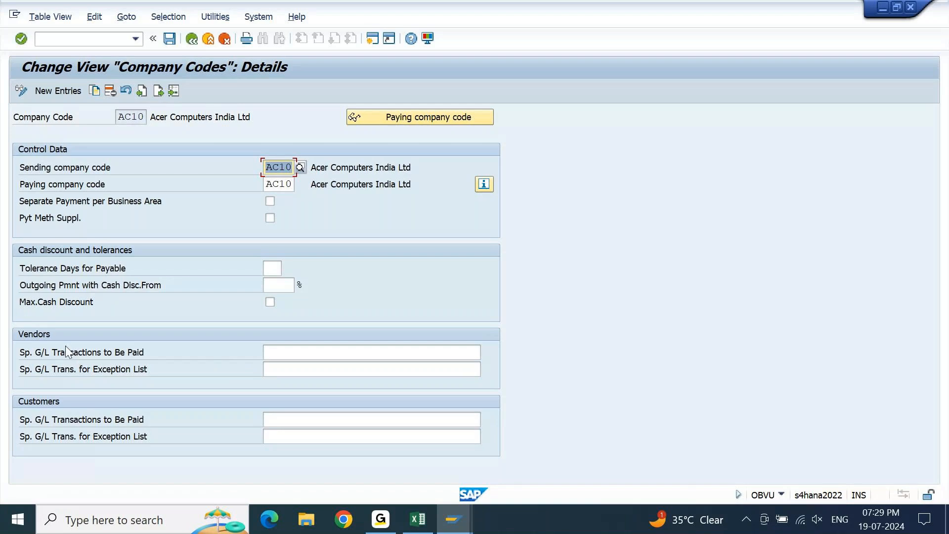
Enter AF as the vendors' special G/L transactions to be paid for company code AC10.
click(37, 356)
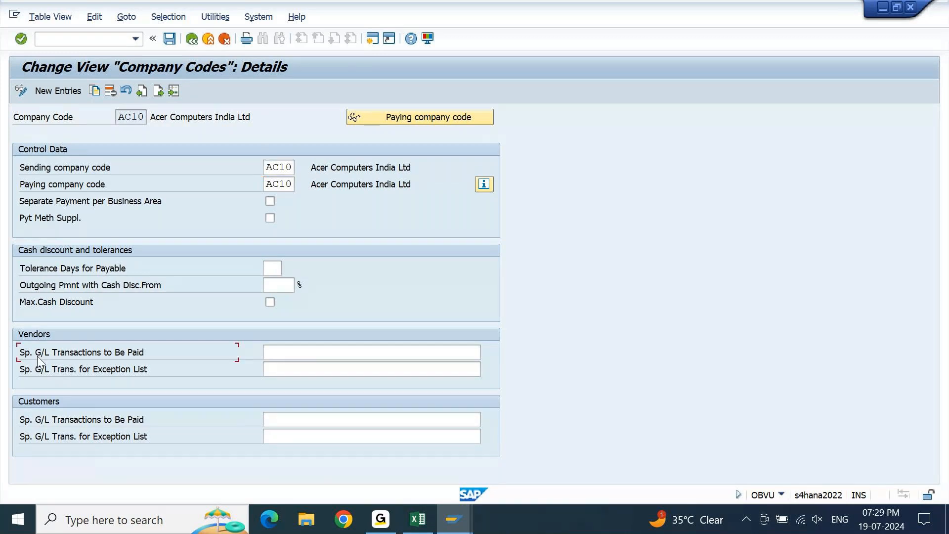
click(360, 348)
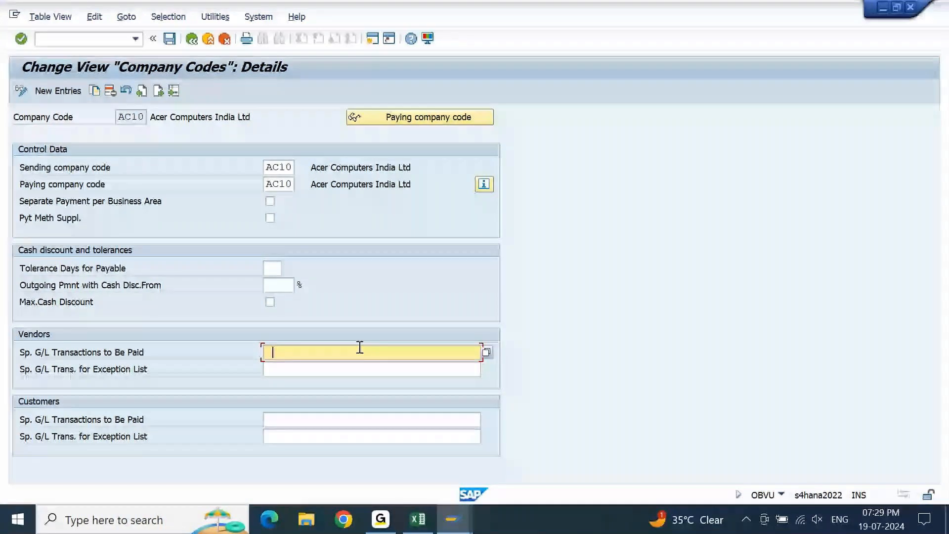
text(A)
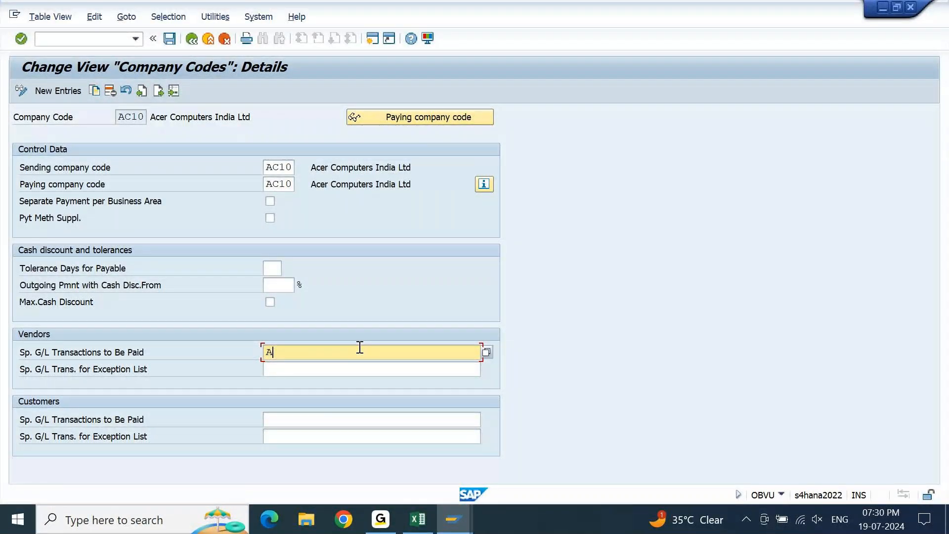
text(F)
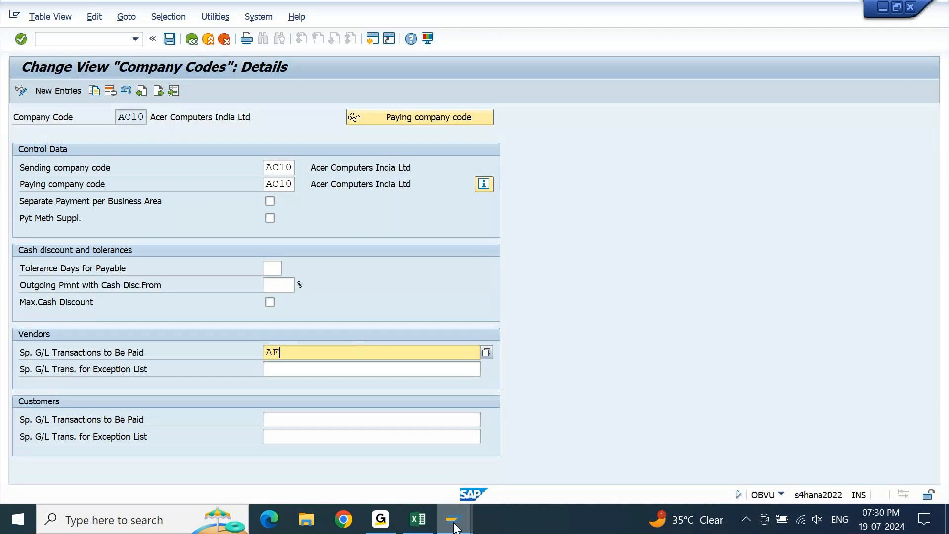
Switch to the F-47 down payment request session, display the posted document and open its VA STORES PVT LTD line item.
mouse_move(454, 527)
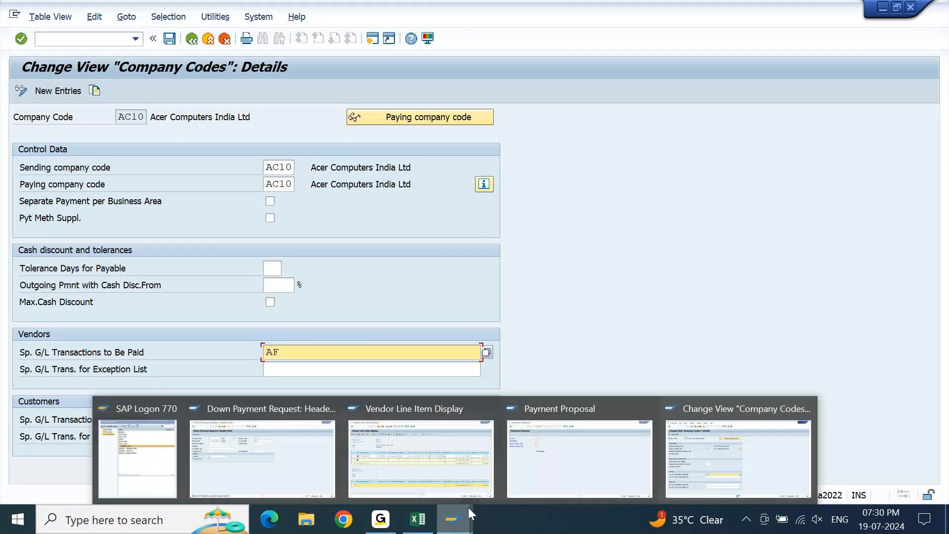
click(313, 462)
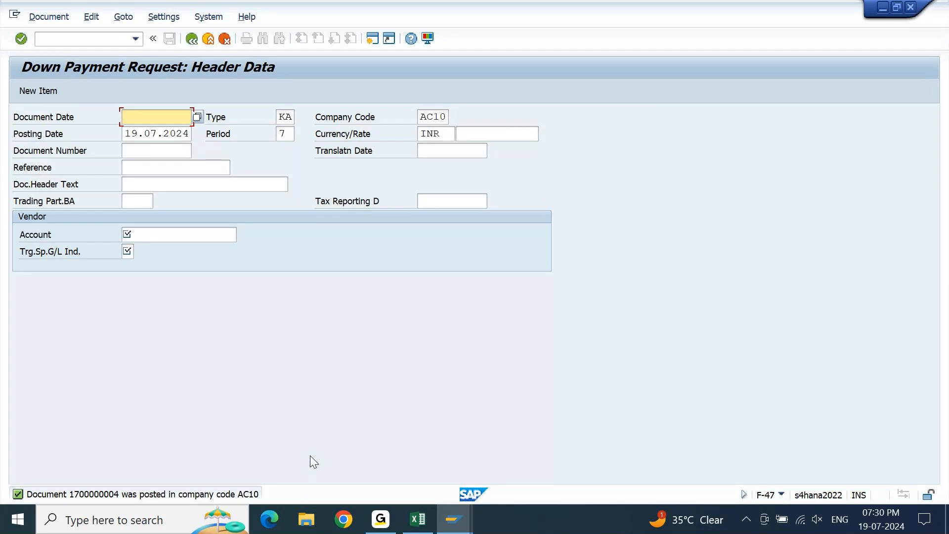
click(60, 16)
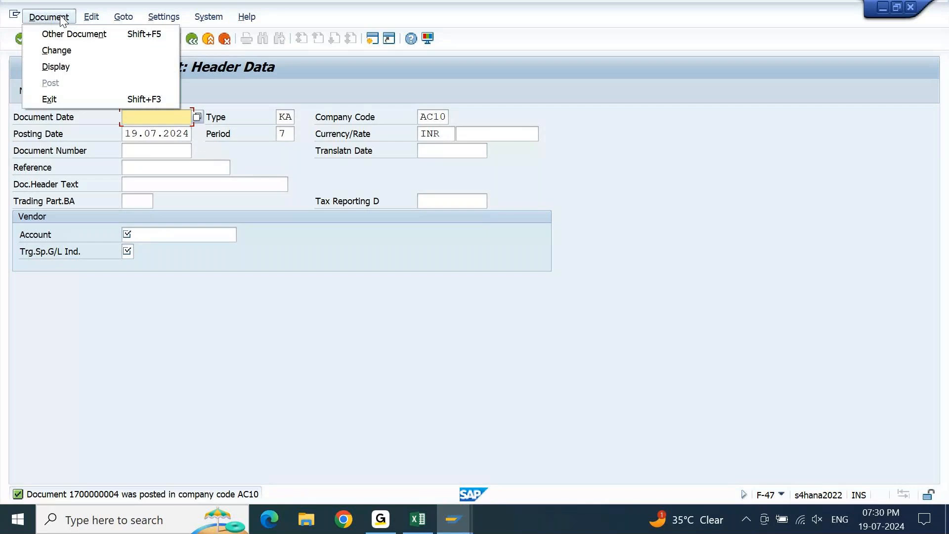
click(57, 59)
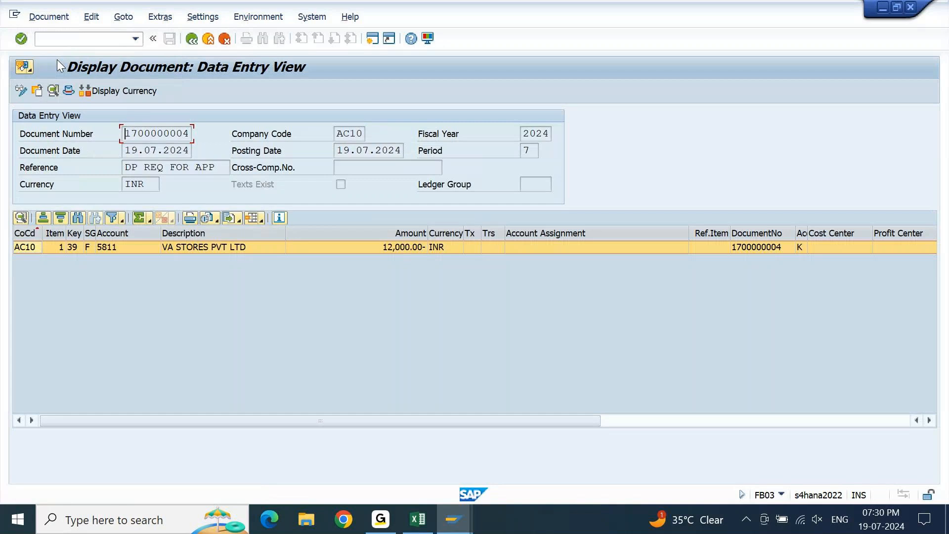
click(719, 247)
double_click(720, 248)
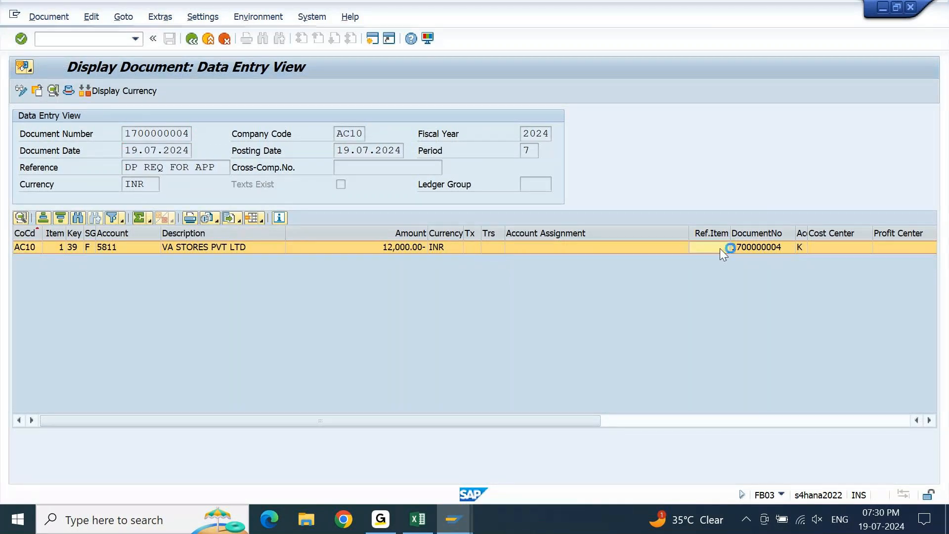
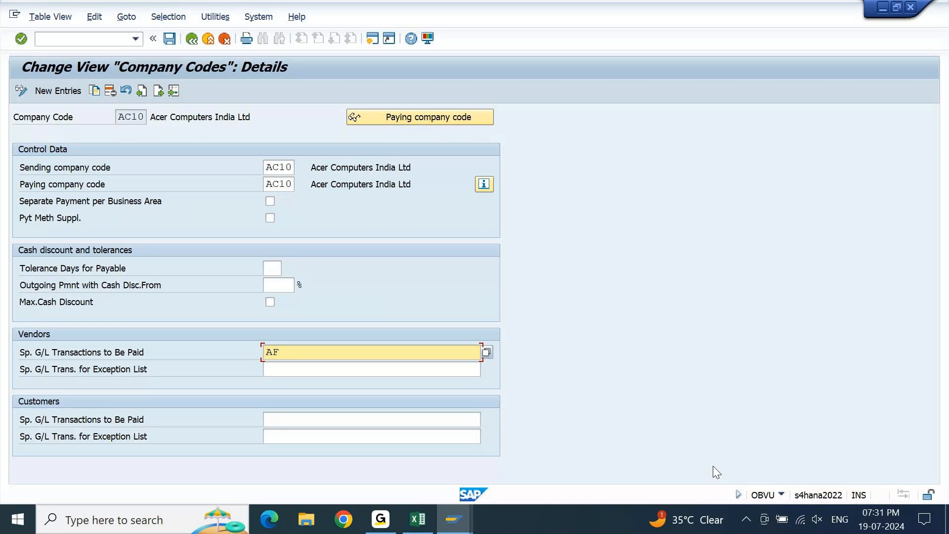
Save the company code AC10 payment settings to customizing request A4HK900115.
key(Return)
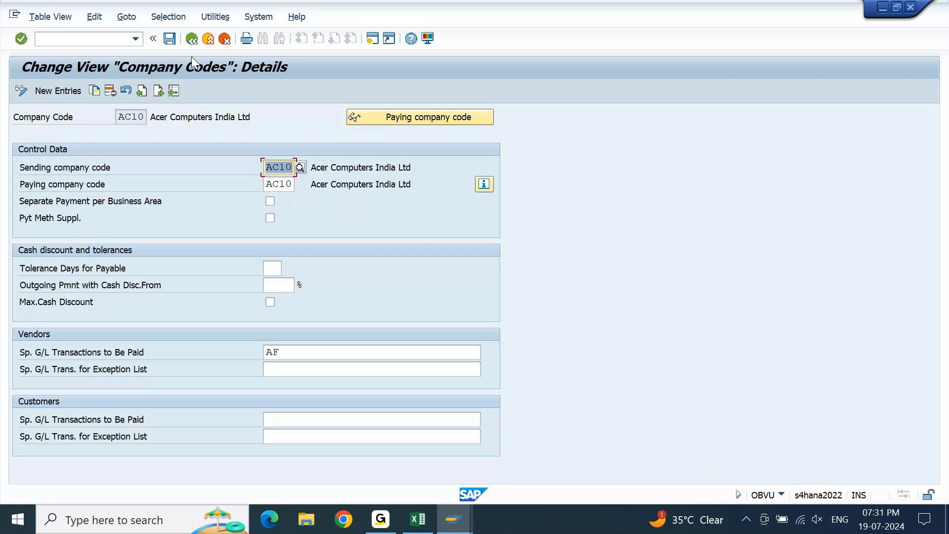
click(170, 42)
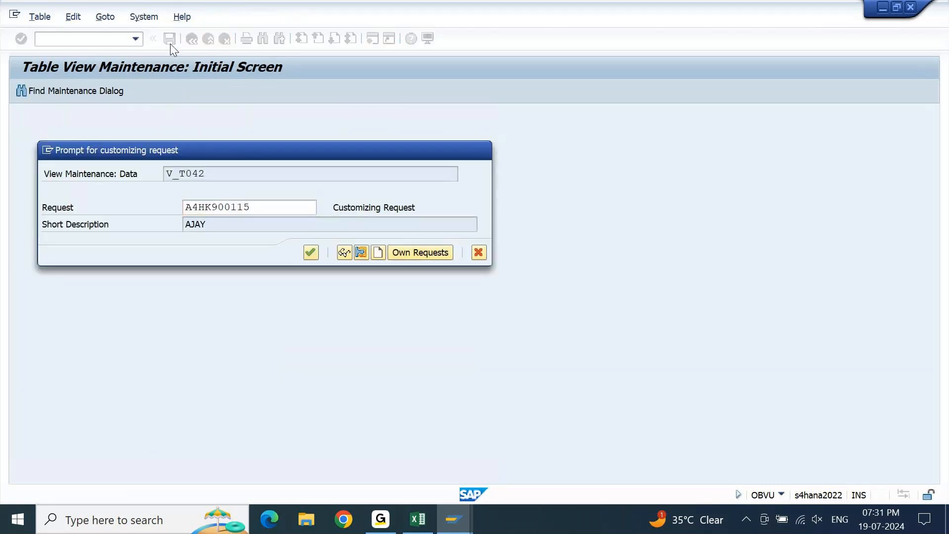
key(Return)
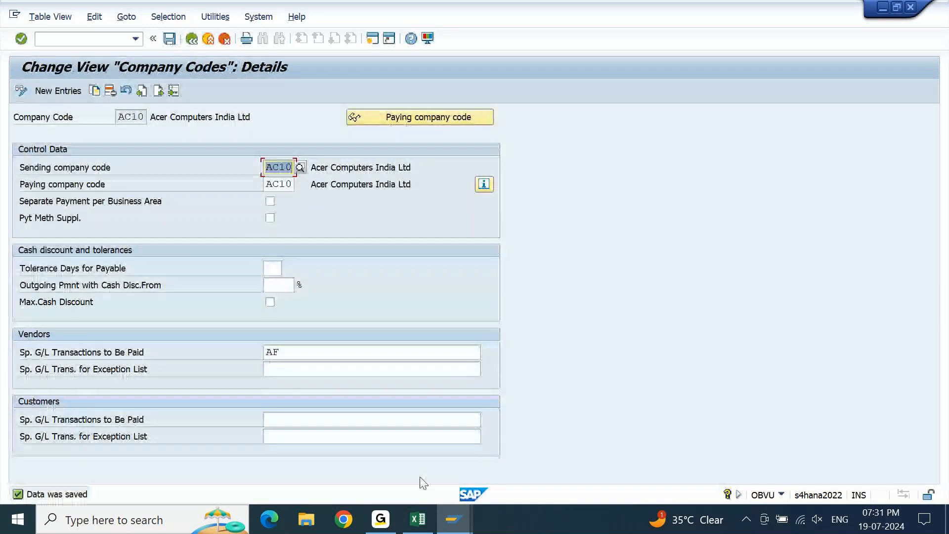
Switch to the F110 payment proposal session, return to the AC01 run status and delete the existing proposal.
mouse_move(450, 528)
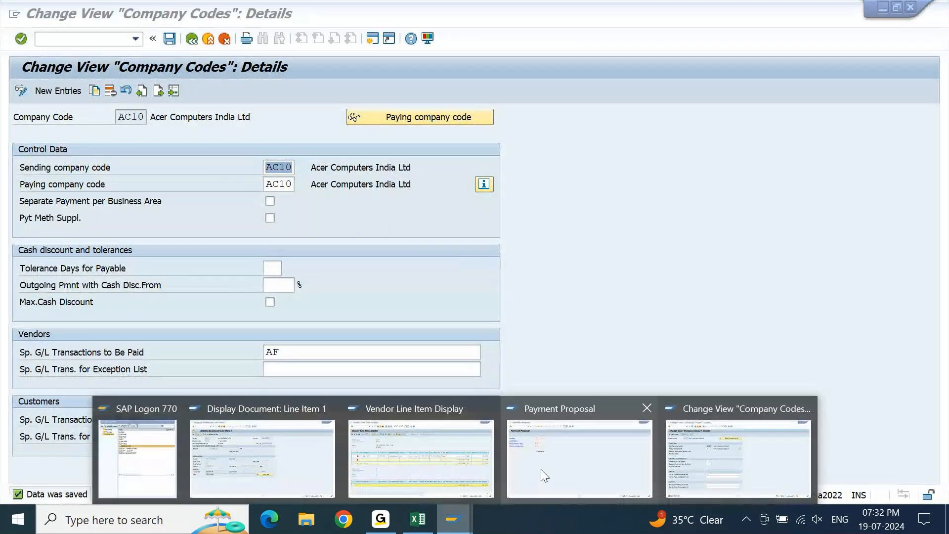
click(541, 470)
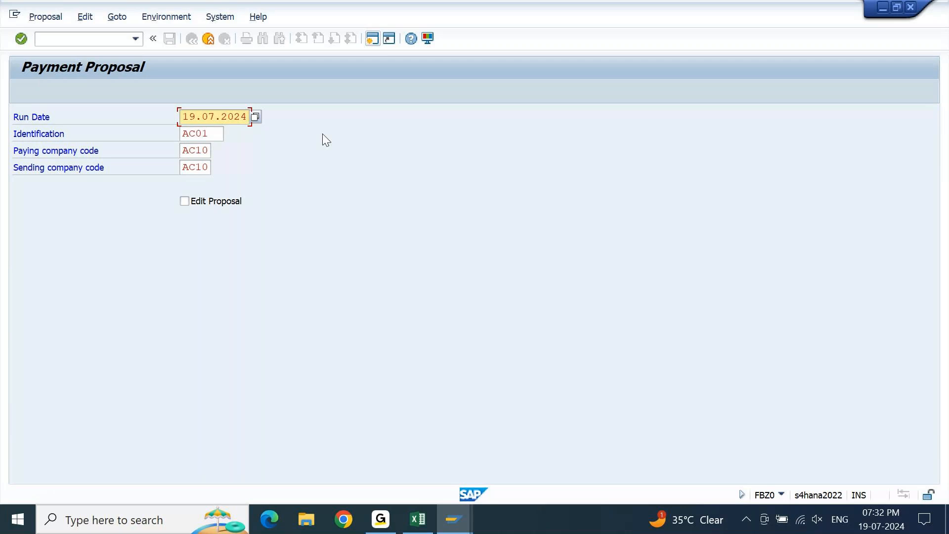
click(210, 43)
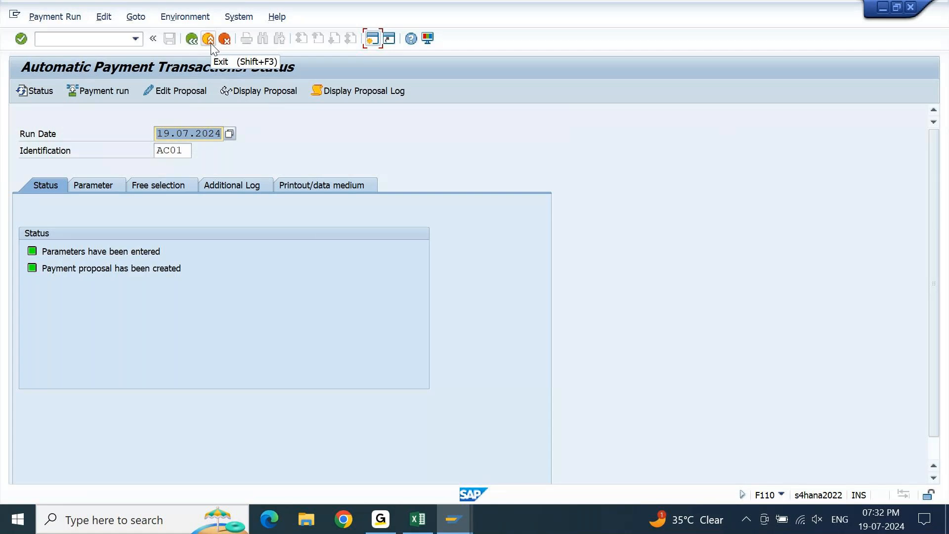
click(102, 18)
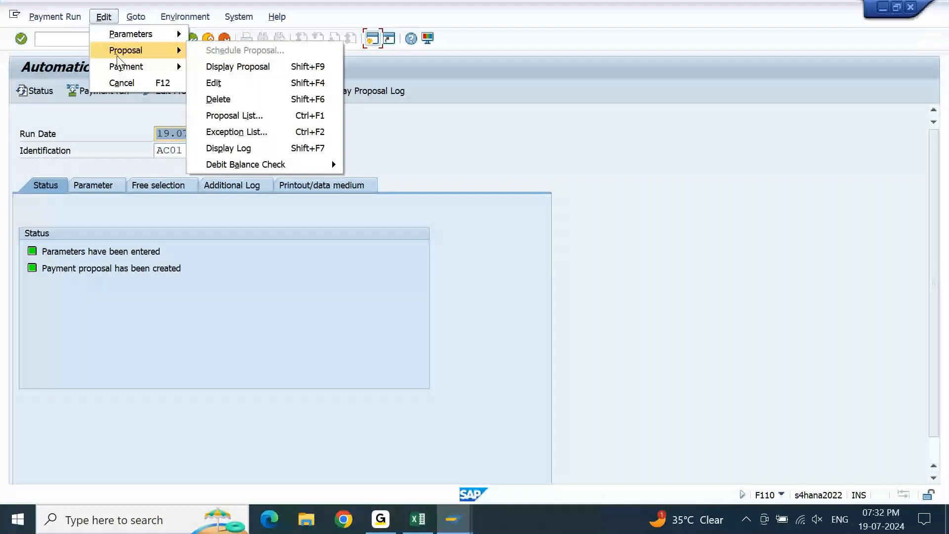
click(218, 99)
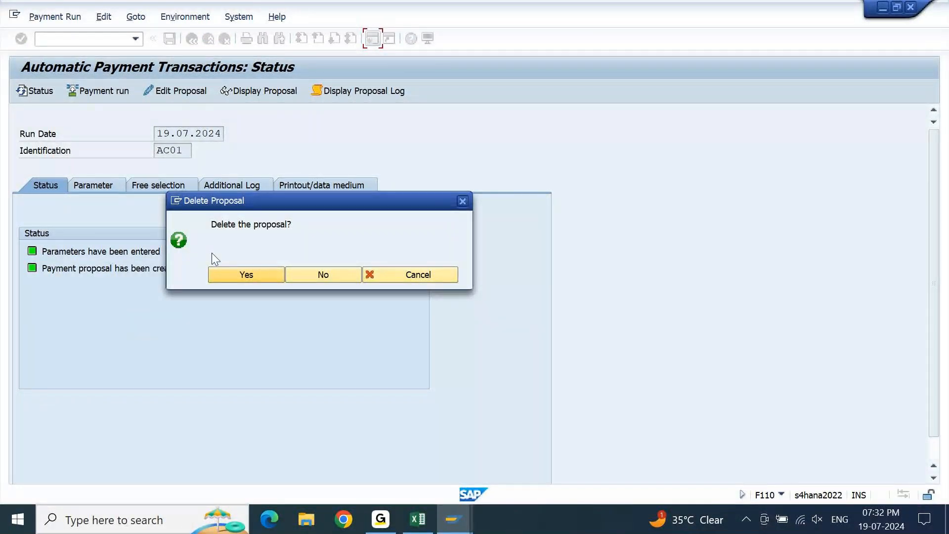
click(238, 272)
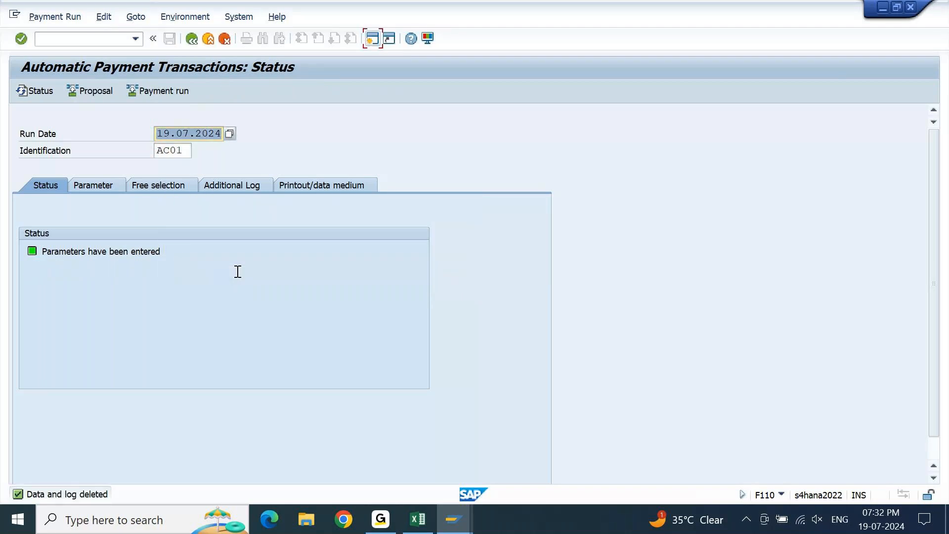
key(Return)
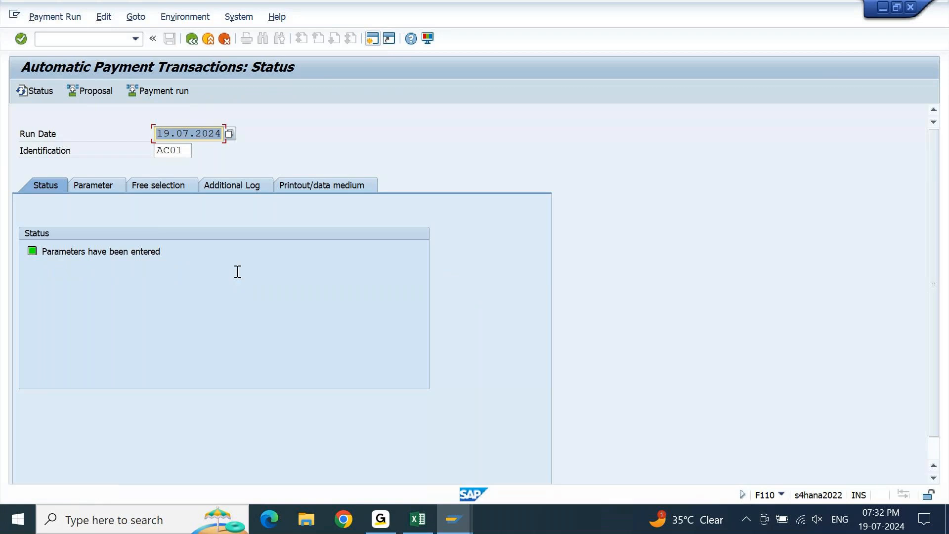
Schedule a new payment proposal for run AC01 to start immediately and refresh the run status.
click(101, 93)
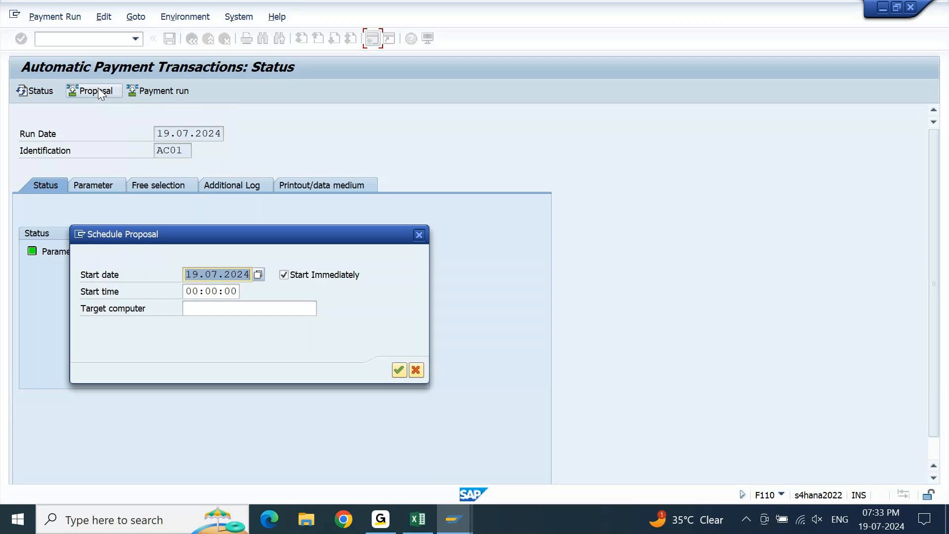
key(Return)
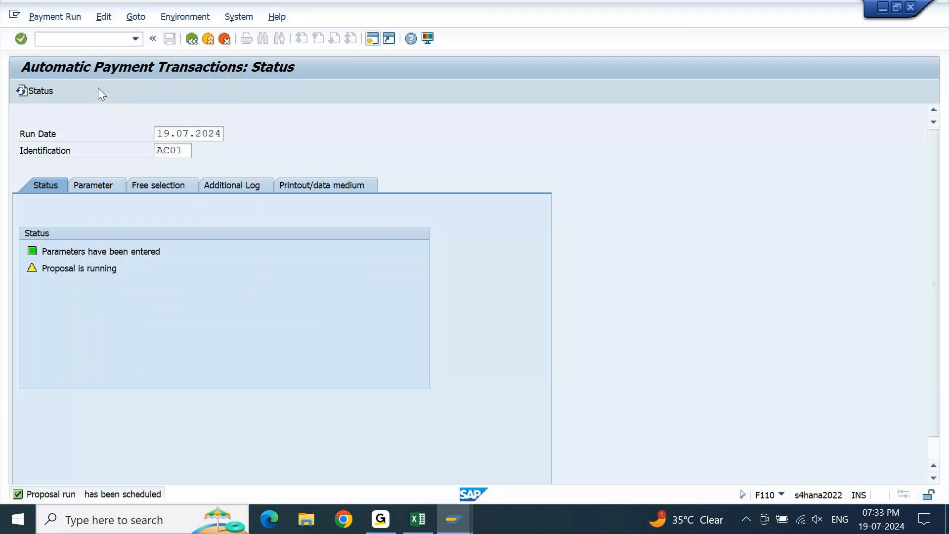
key(Return)
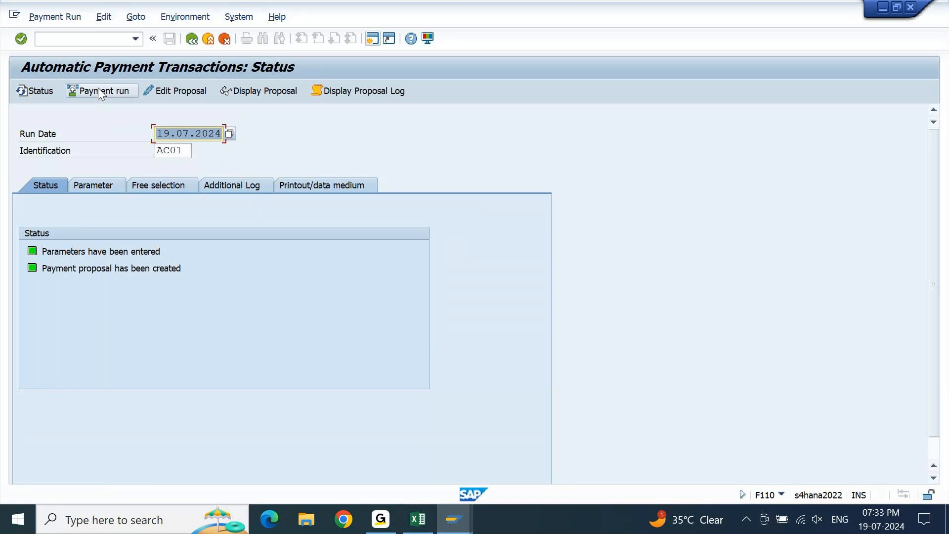
Display the payment proposal and examine the supplier 5811 row across all its columns before returning to the run status.
click(266, 97)
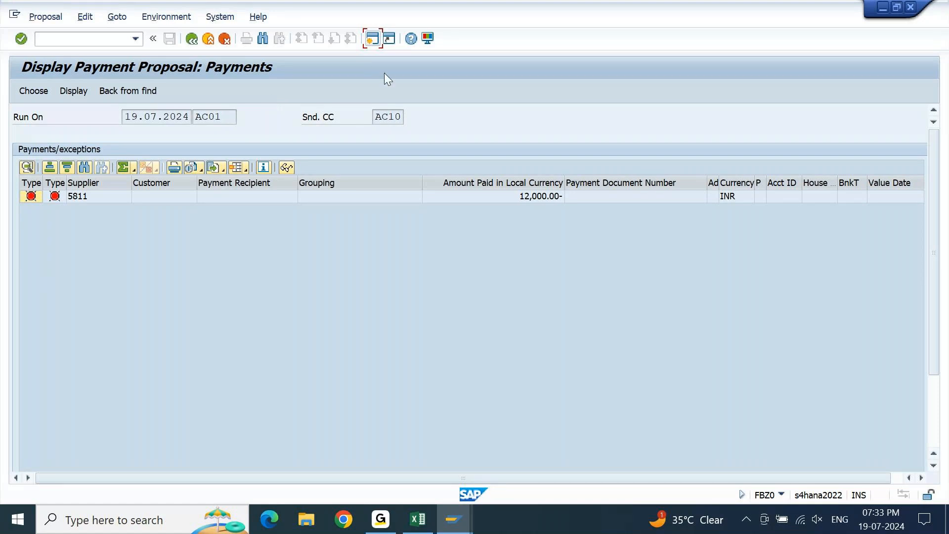
click(483, 184)
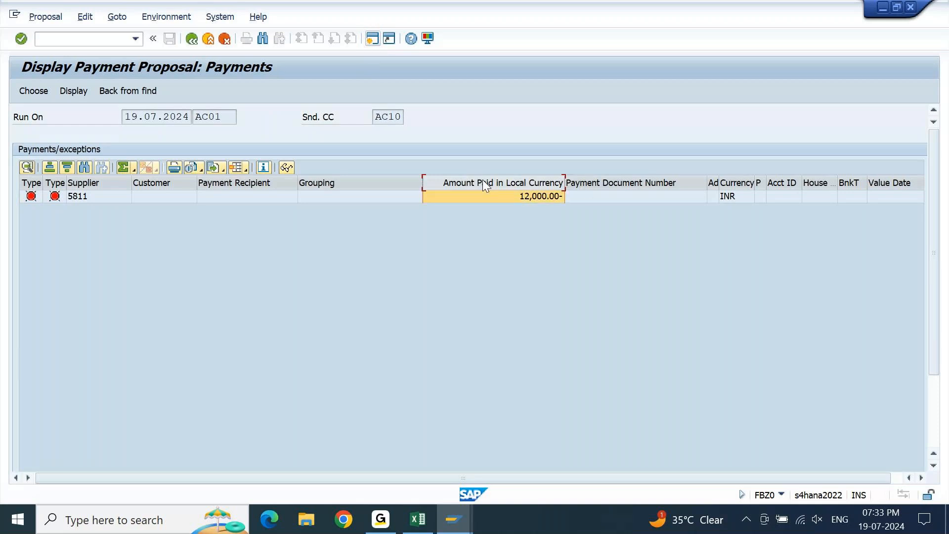
click(654, 196)
key(Tab)
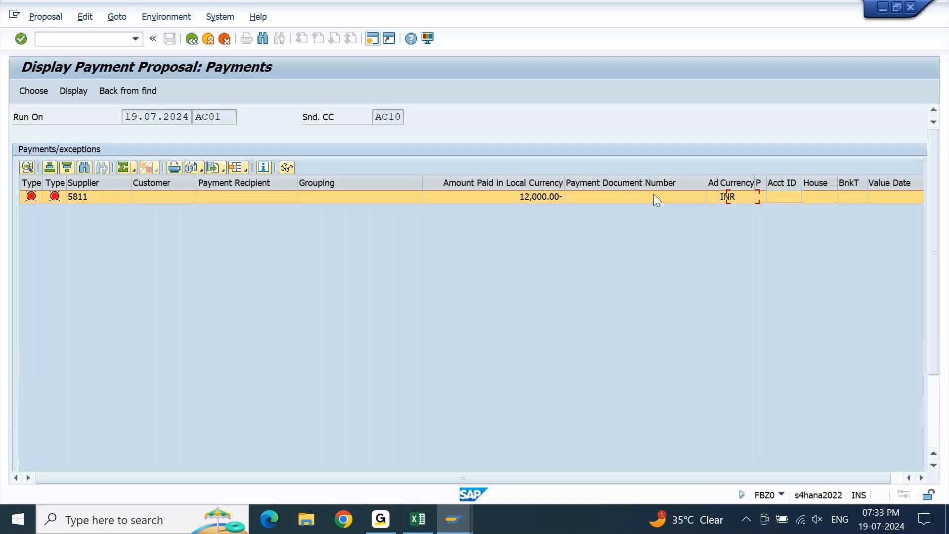
key(Right)
key(Right)
key(Right)
key(Right)
key(Right)
key(Right)
key(Right)
key(Right)
key(Right)
key(Right)
key(Right)
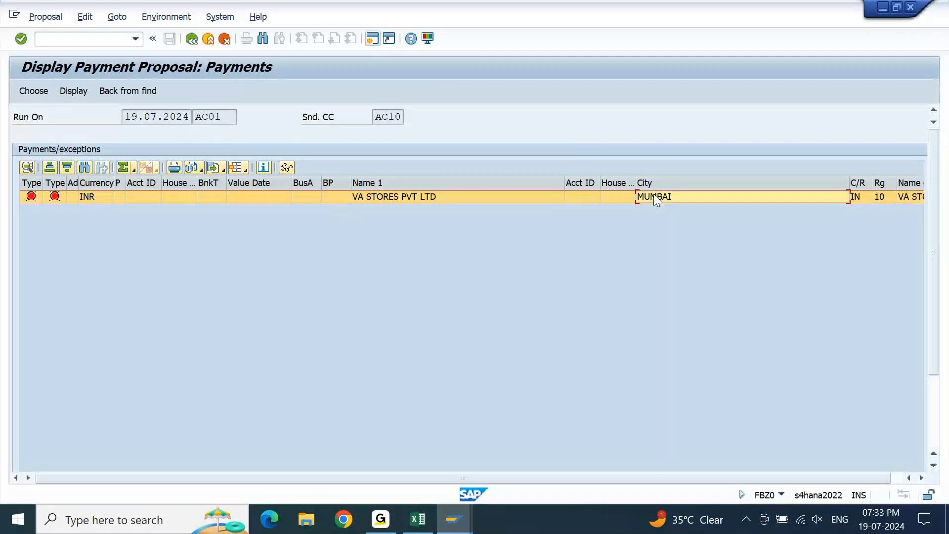
key(Home)
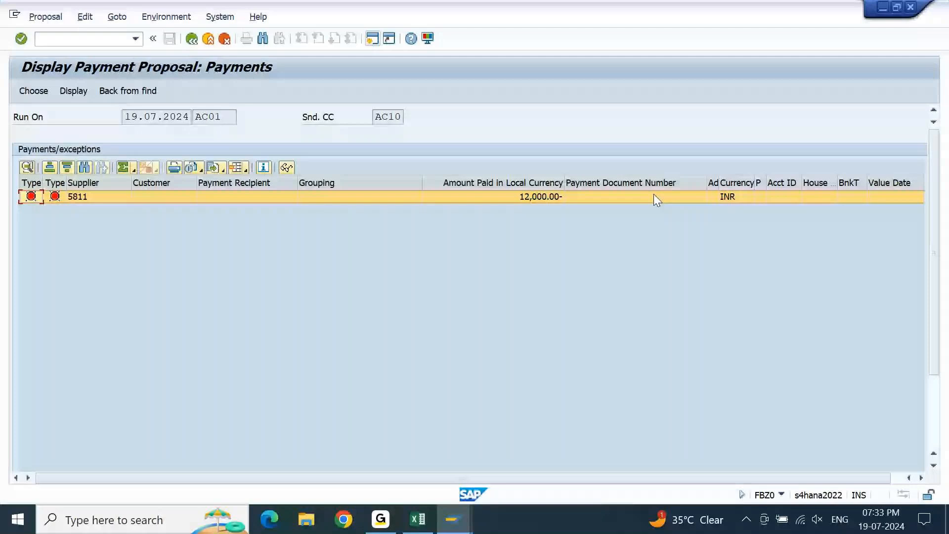
key(F3)
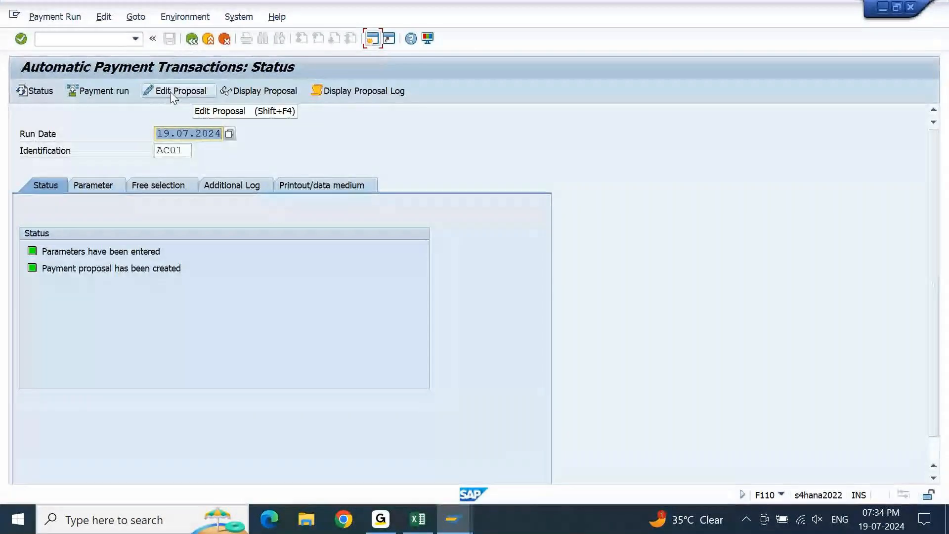
Open the proposal for editing for all accounting clerks and try to change the supplier 5811 exception line.
click(173, 96)
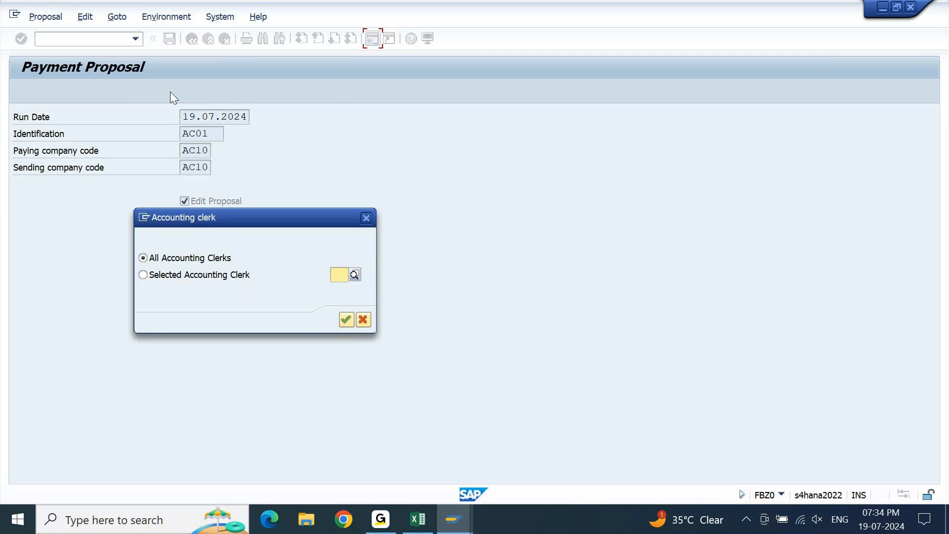
key(Return)
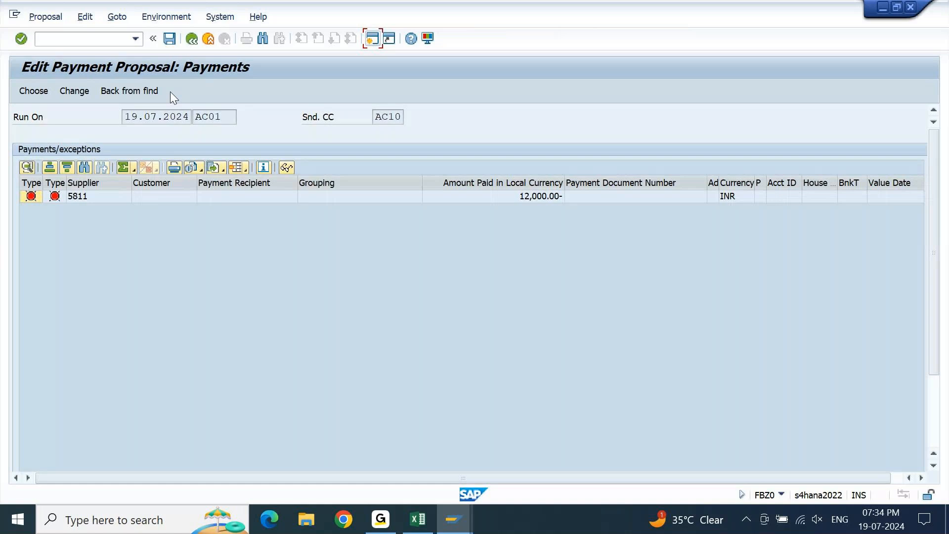
click(119, 198)
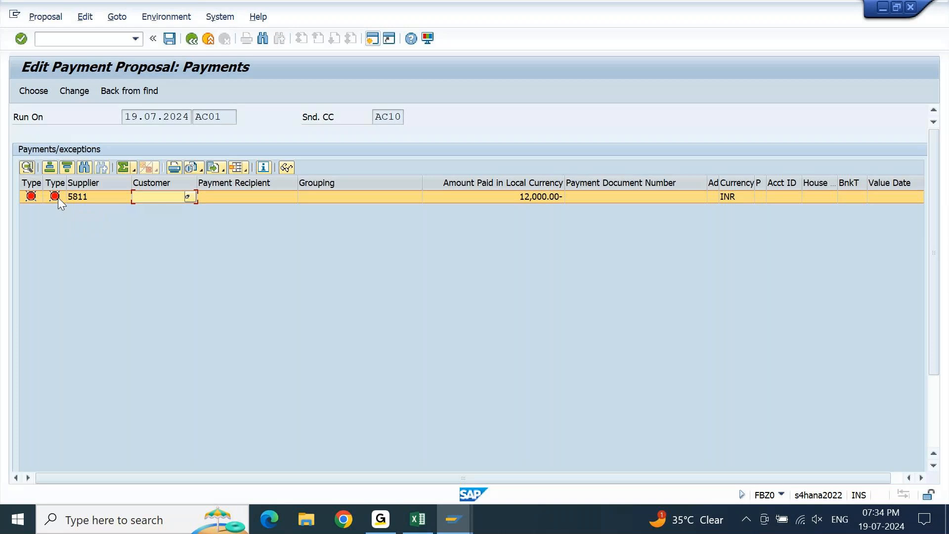
click(76, 92)
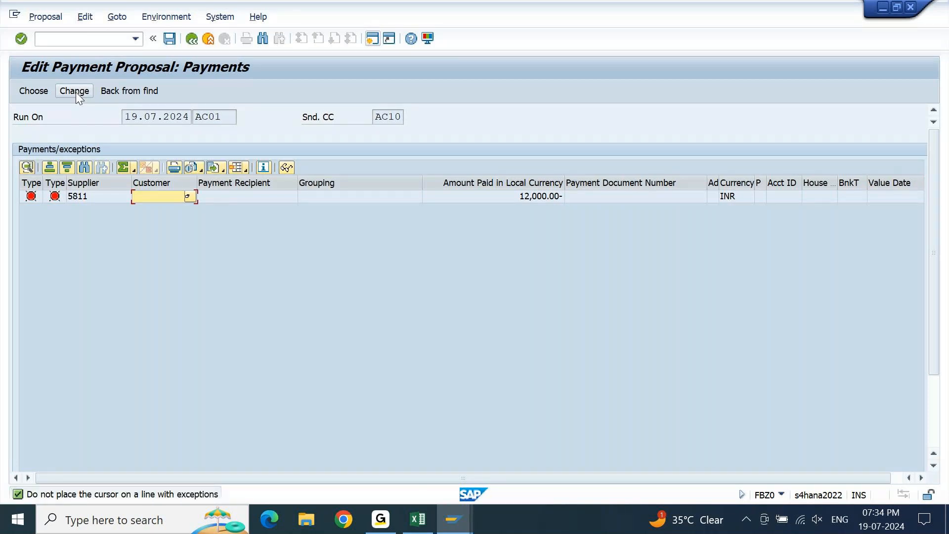
Open the supplier 5811 exception's open item, read the note in its line item details, and return to the run status.
click(32, 196)
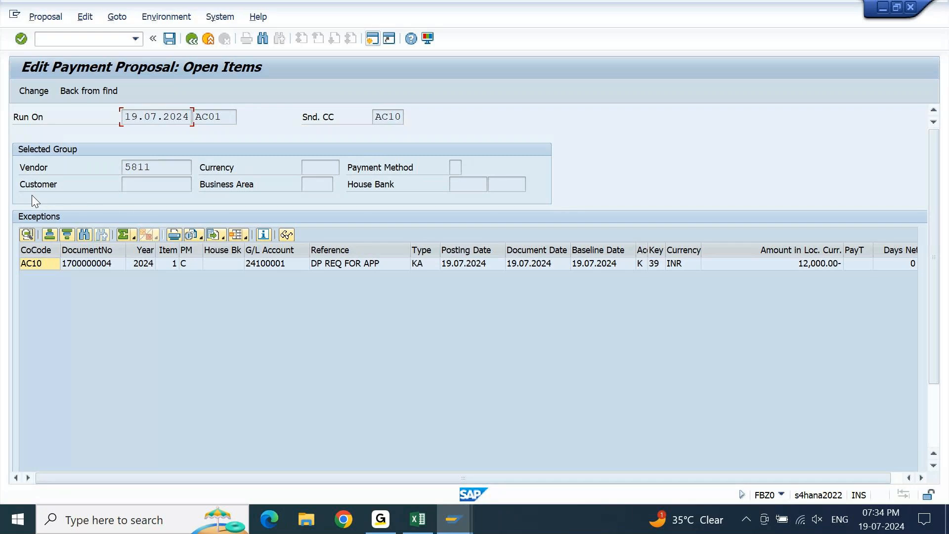
double_click(41, 265)
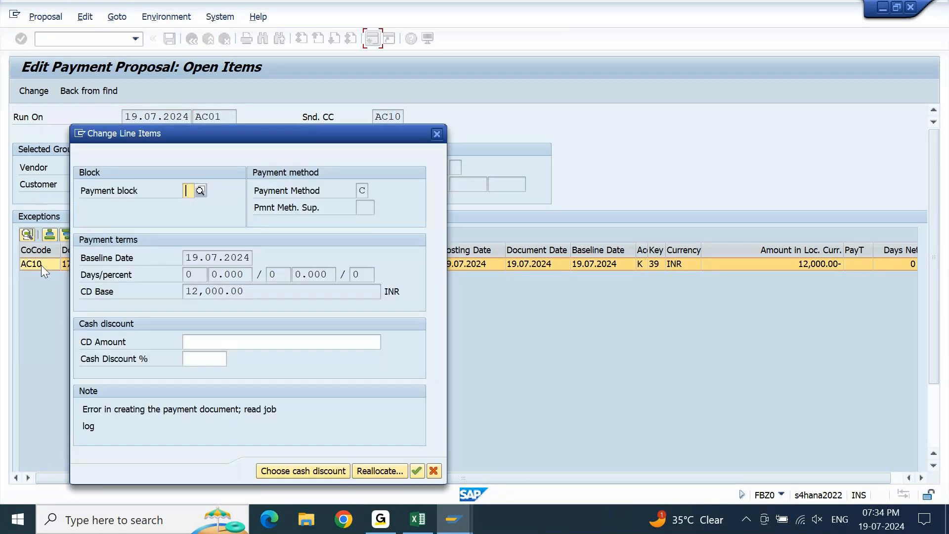
drag(263, 140, 304, 79)
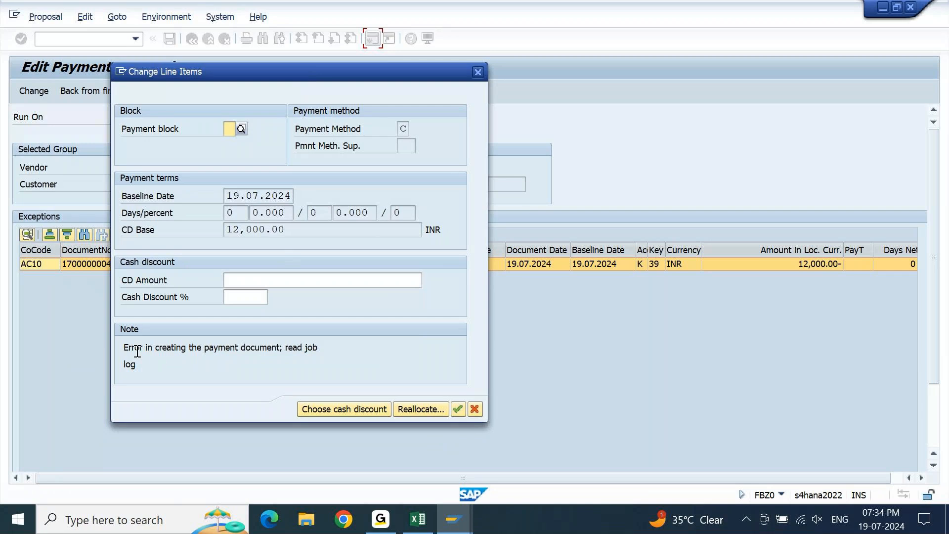
double_click(285, 349)
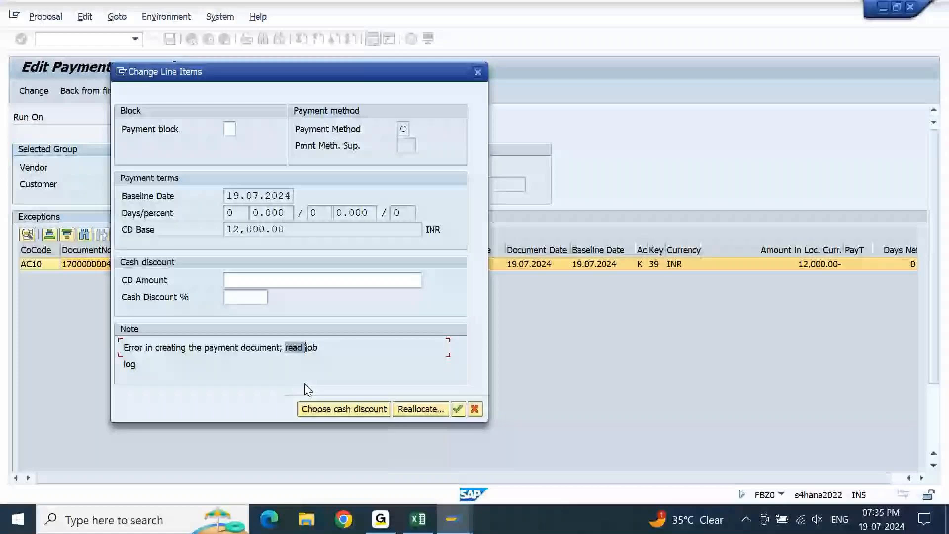
key(Return)
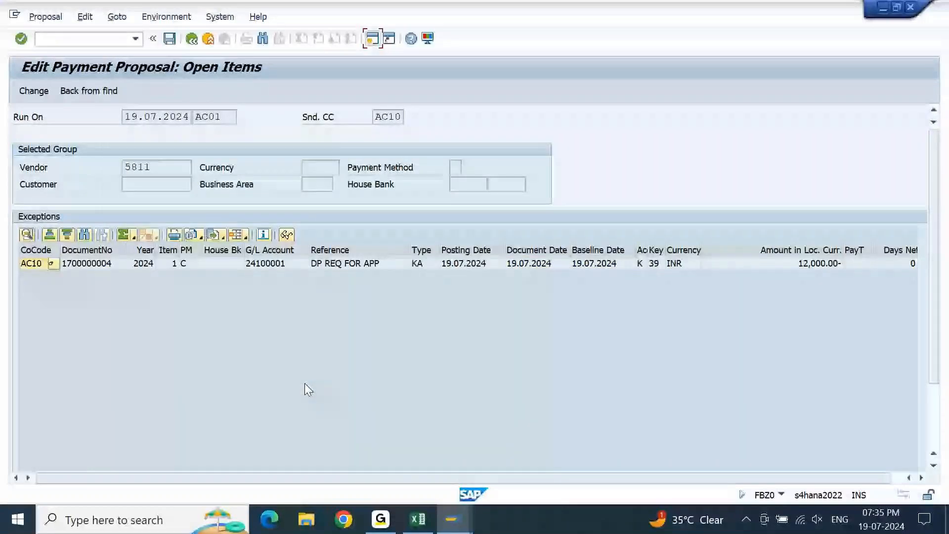
key(F3)
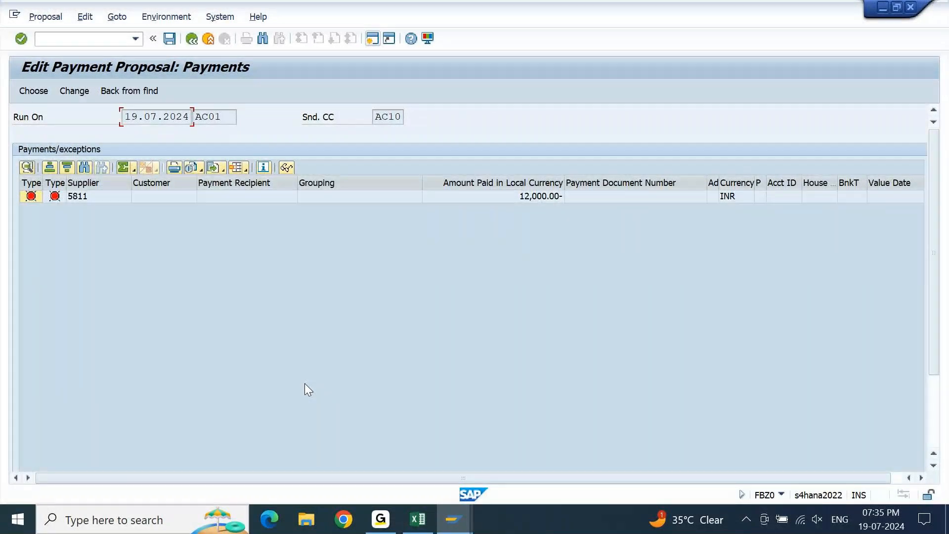
key(F3)
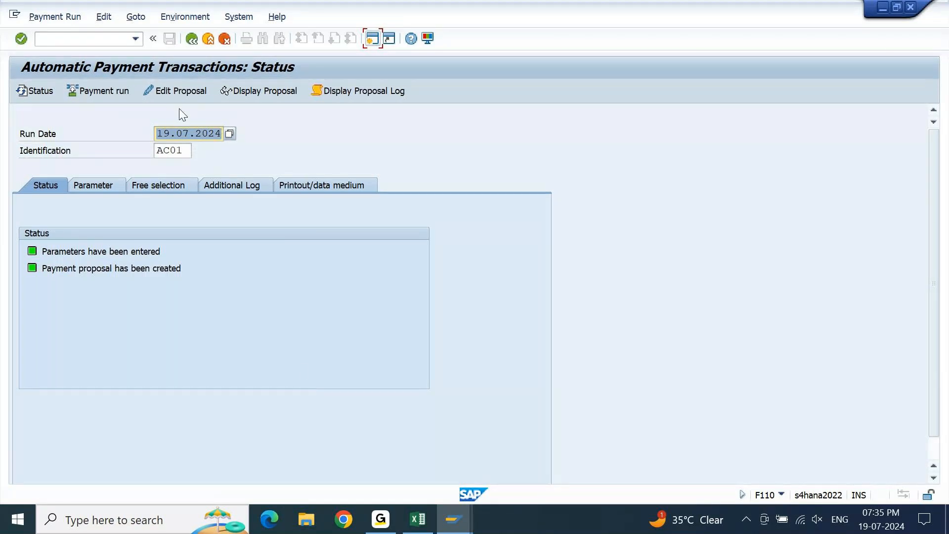
Display the proposal log and examine the bank selection, profit center and posting document entries for vendor 5811.
click(343, 91)
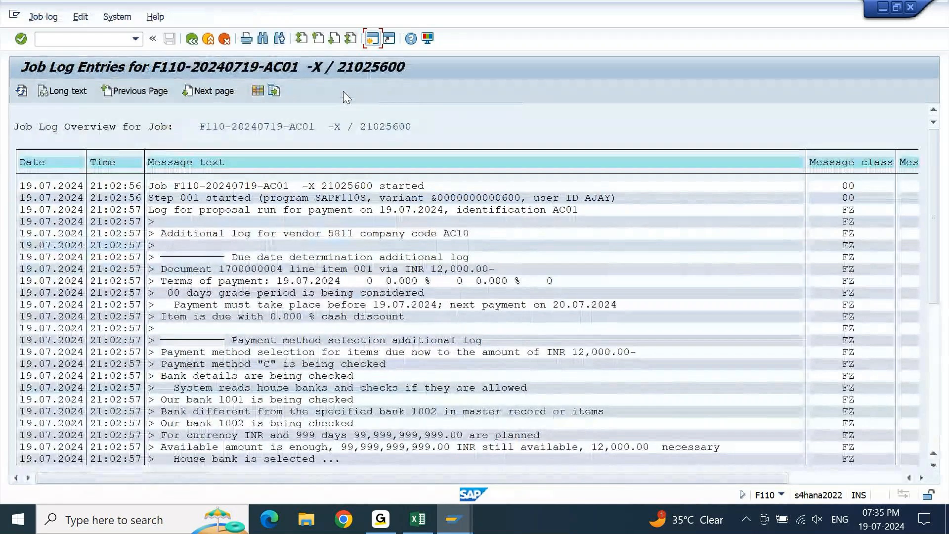
click(265, 413)
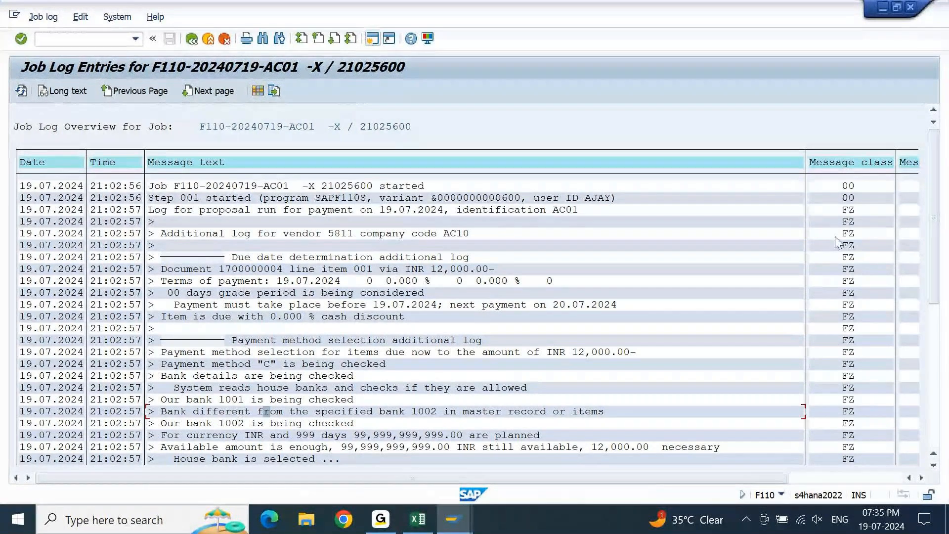
drag(933, 234, 929, 375)
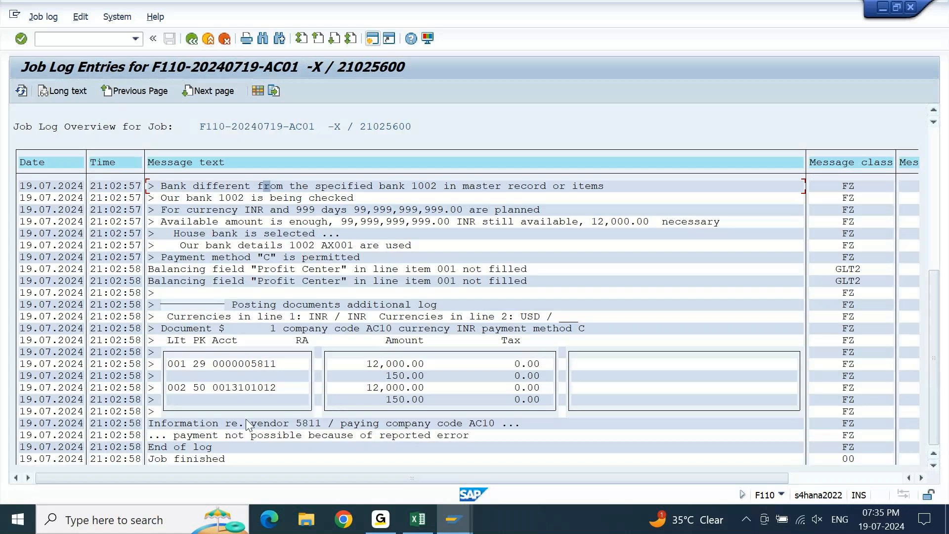
click(248, 389)
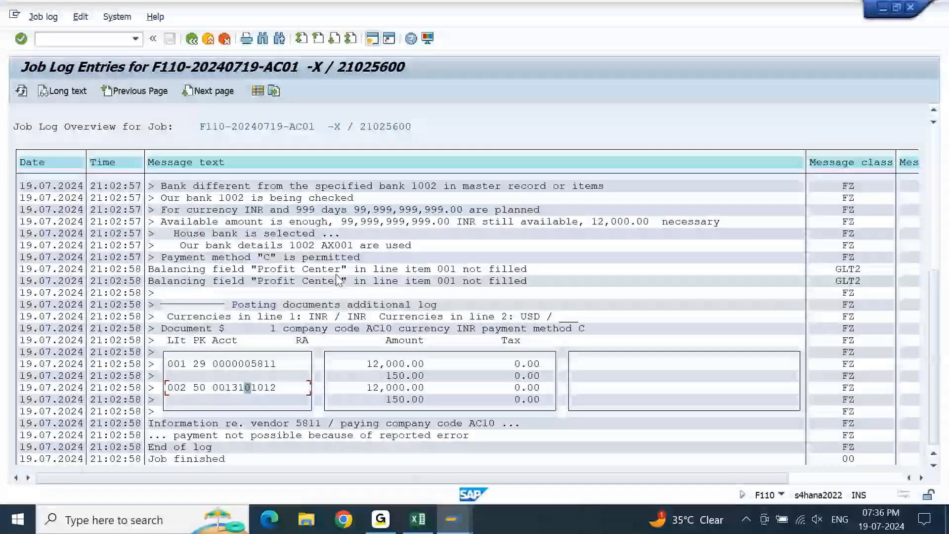
Leave the displayed down payment request, open Post Vendor Down Payment (F-48), and examine the bank section's Profit Center field.
click(278, 477)
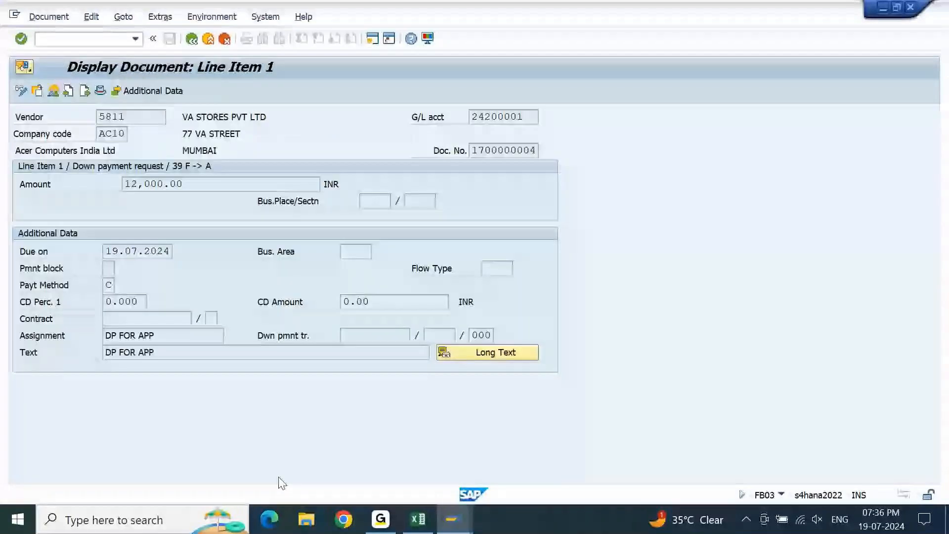
key(F3)
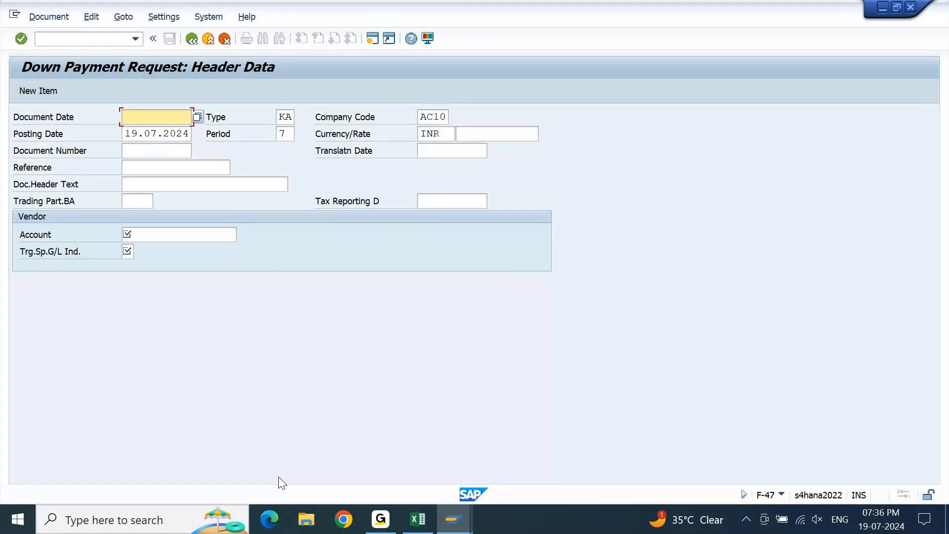
key(F3)
key(Left)
key(Return)
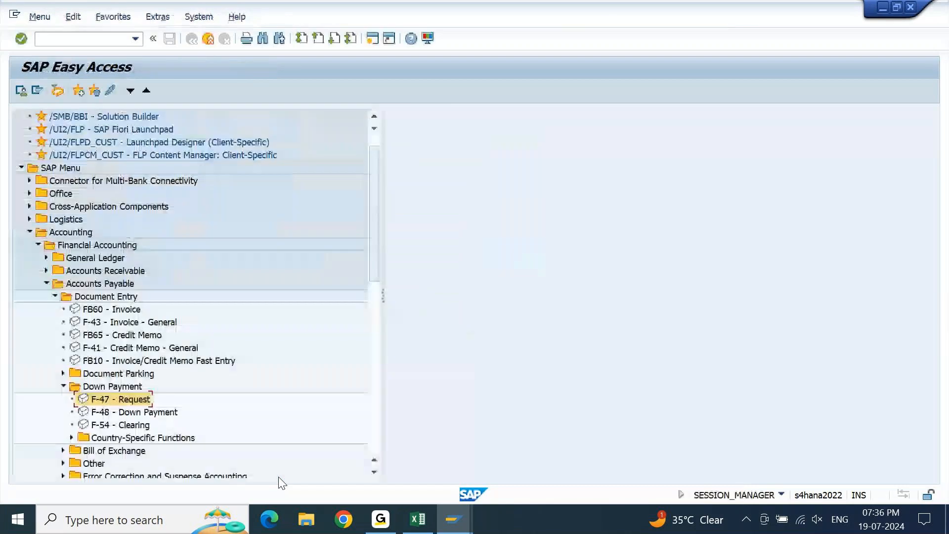
click(141, 414)
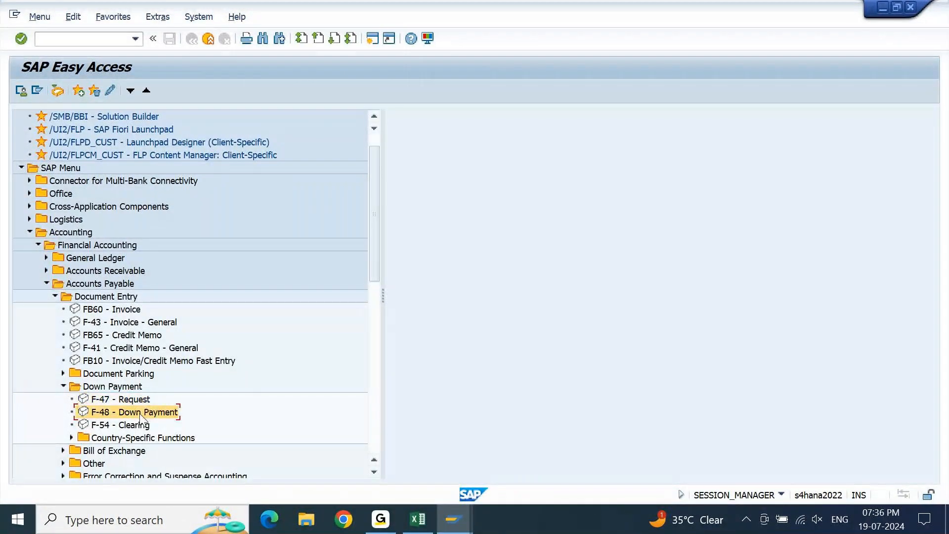
double_click(141, 415)
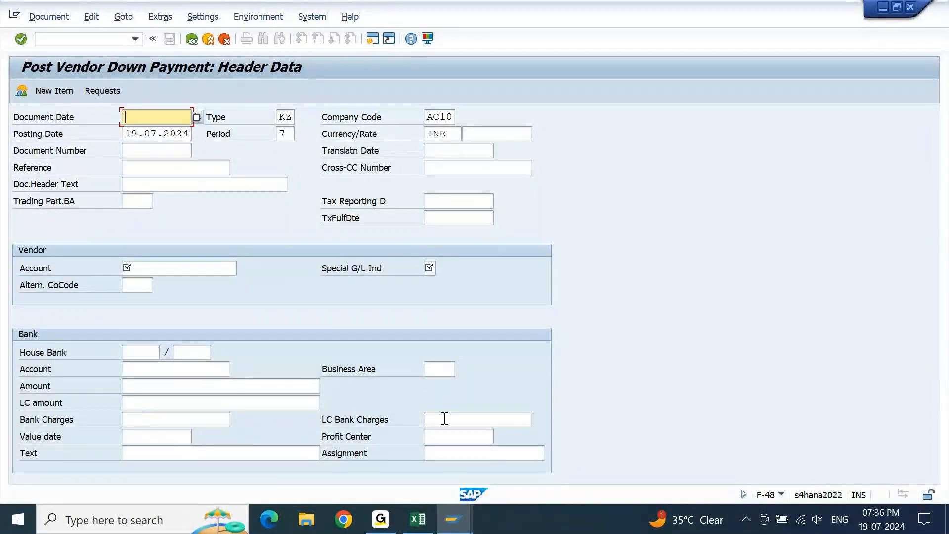
click(447, 435)
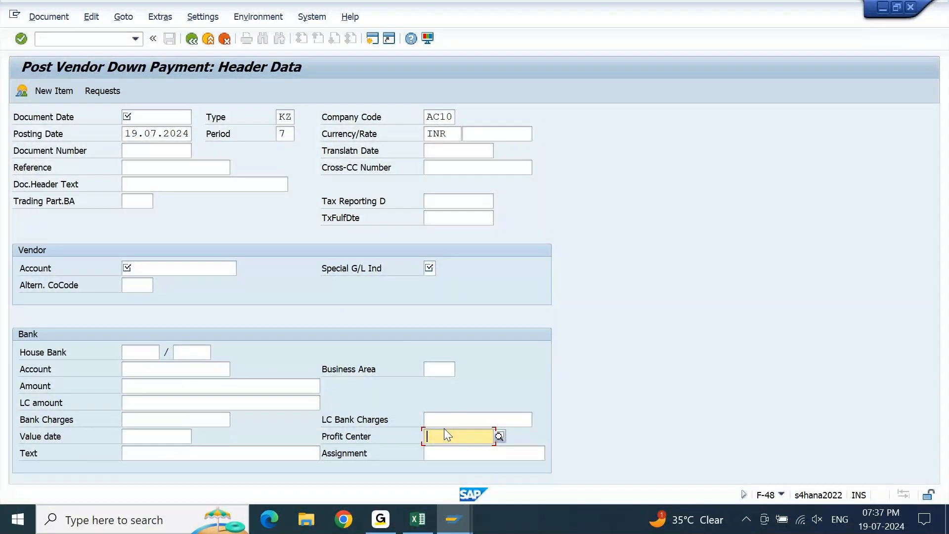
Switch to the Excel notes and enter the heading "Default Profit center Mapping:" in cell A2422.
click(425, 523)
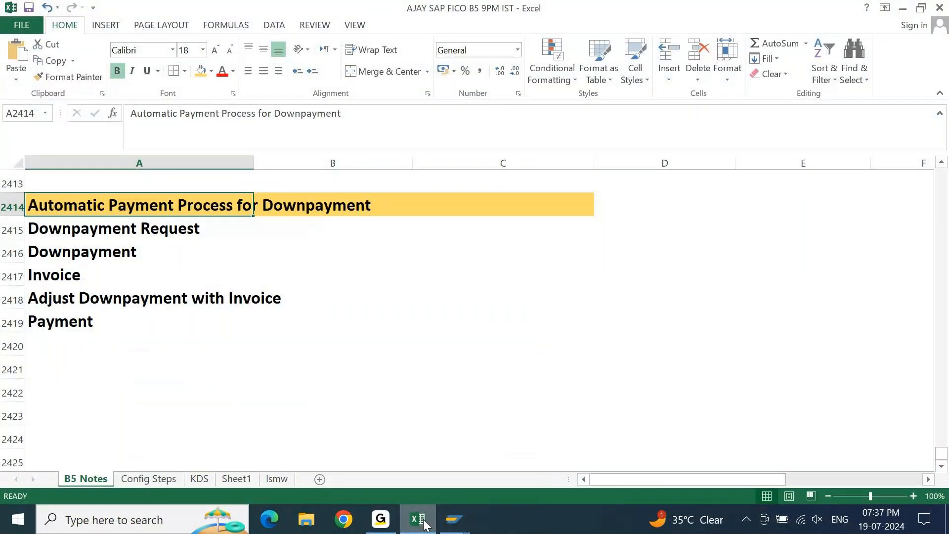
key(Down)
key(Down)
key(Down)
key(Down)
key(Down)
key(Down)
key(Down)
key(Down)
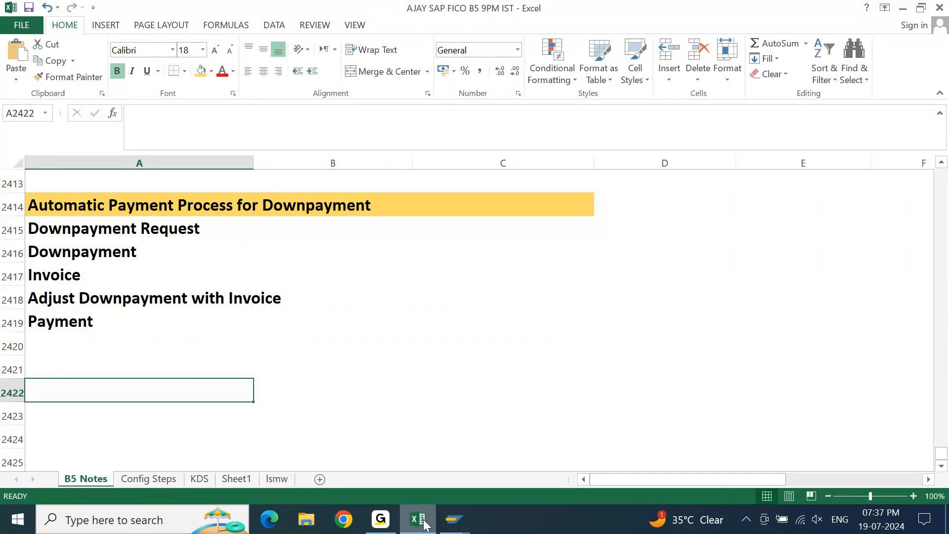
text(De)
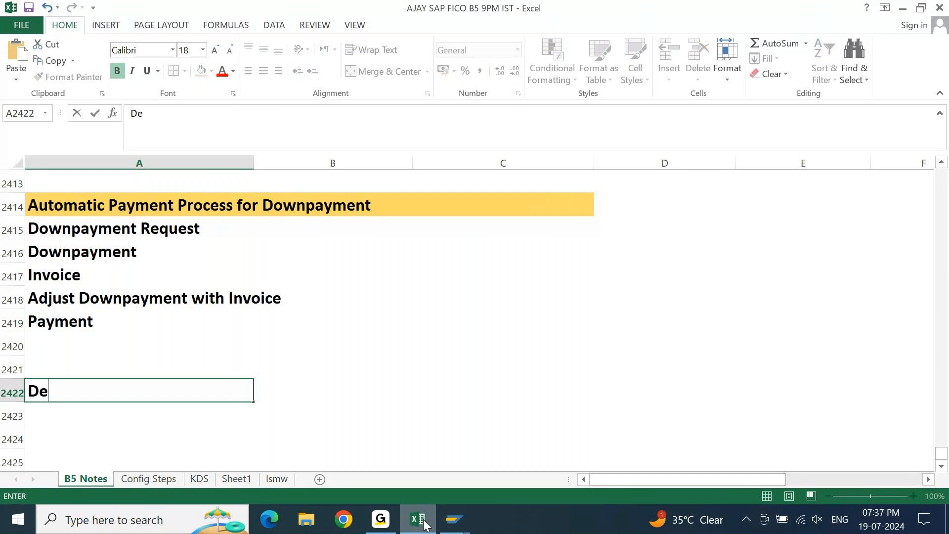
text(fault Profit)
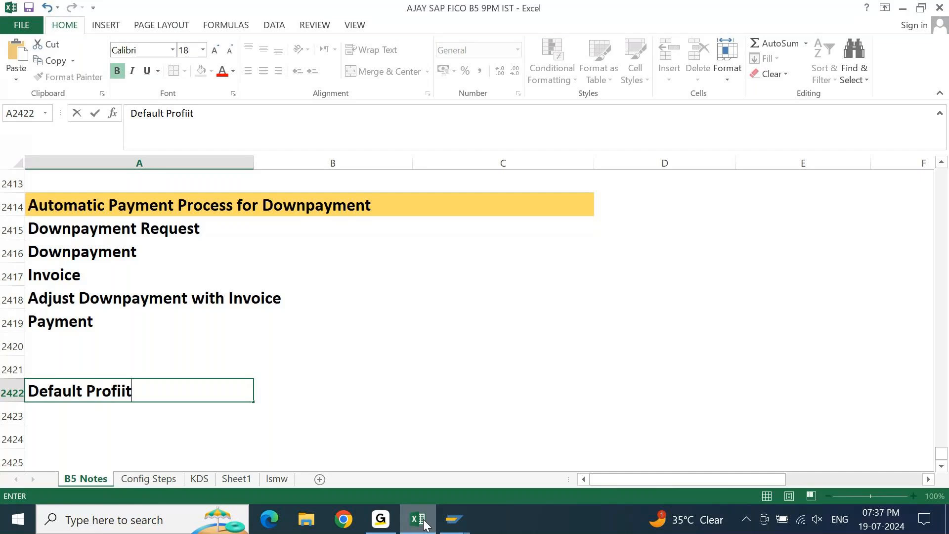
key(BackSpace)
text(t center Mappin)
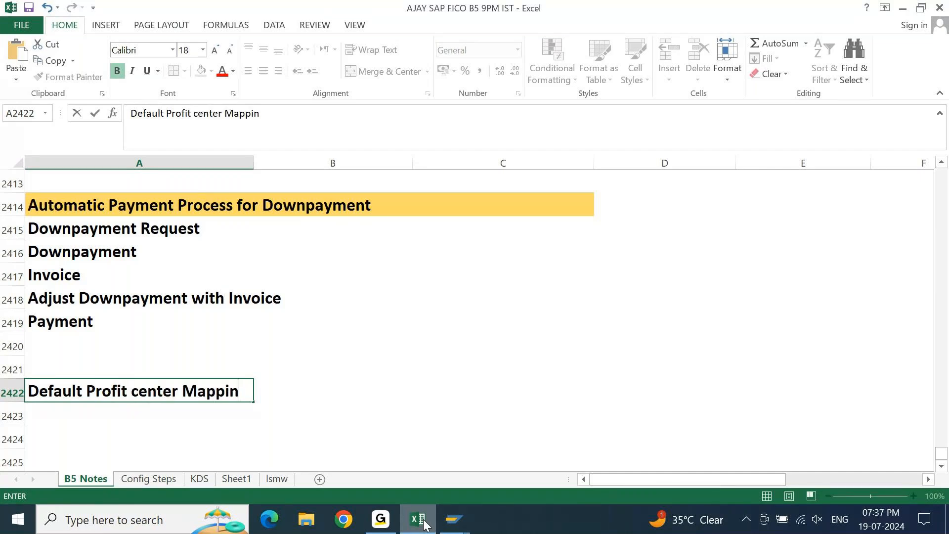
text(gL)
key(Return)
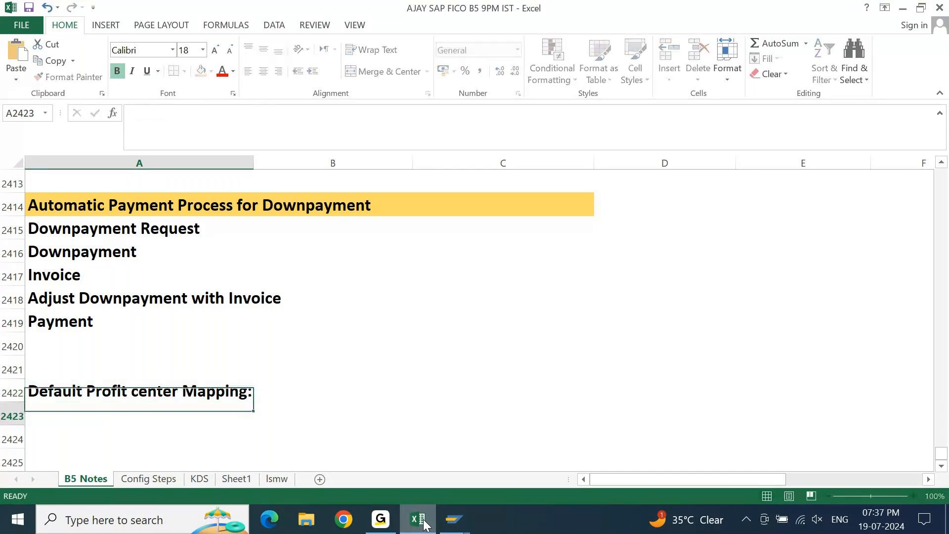
Enter the transaction code FAGL3KEH in cell A2423, beneath the profit center mapping heading.
text(FAG)
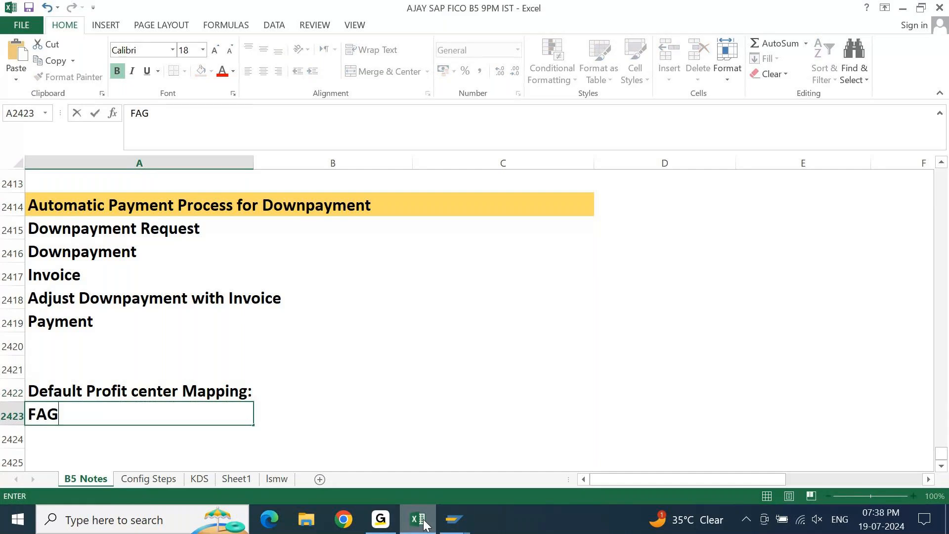
text(L3KEH)
key(Return)
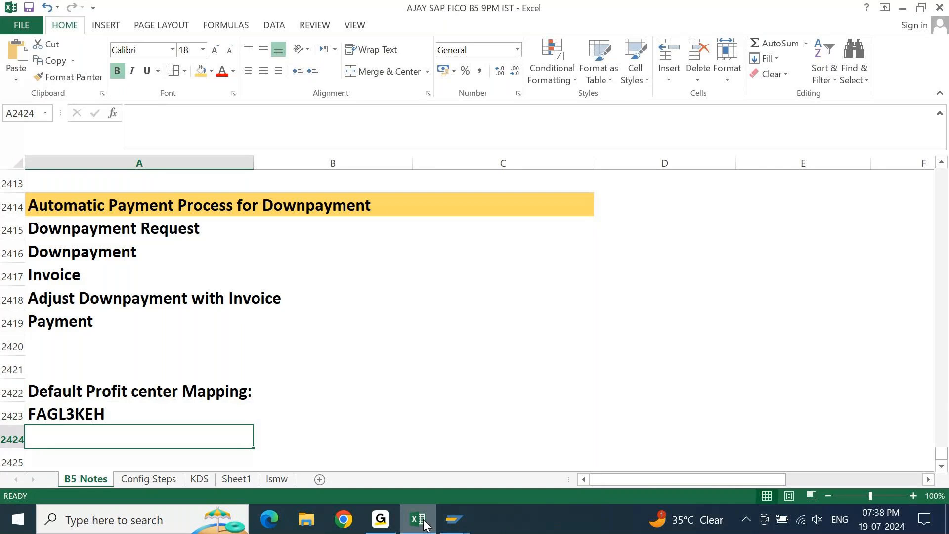
Add an outside border around A2422:B2423 and fill the heading cells A2422:B2422 with gold.
key(Up)
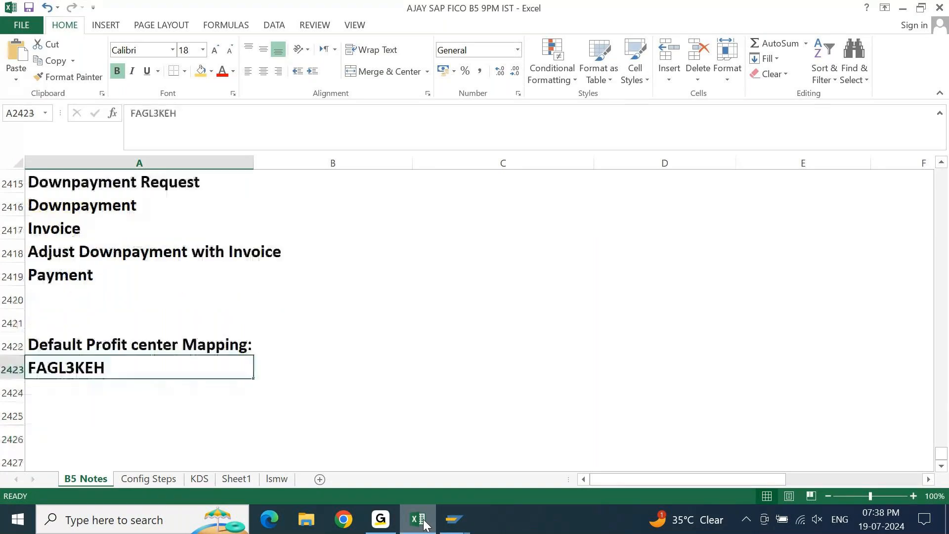
key(Up)
key(shift+Down)
key(shift+Right)
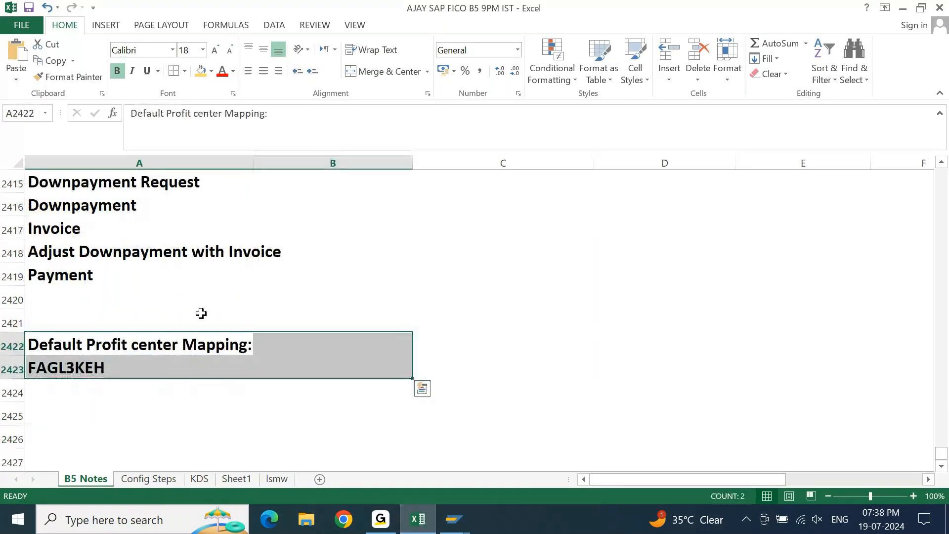
click(185, 72)
click(199, 218)
drag(95, 345, 296, 345)
click(201, 72)
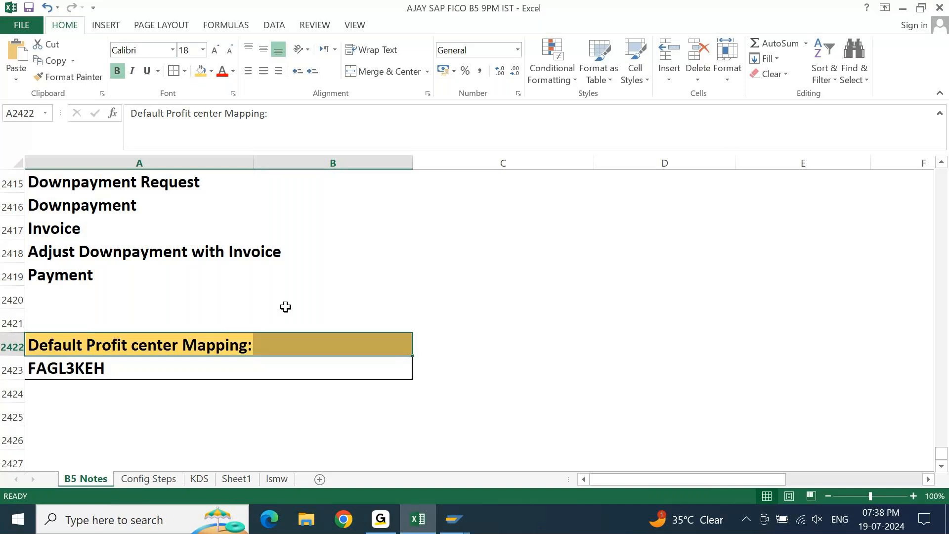
click(284, 307)
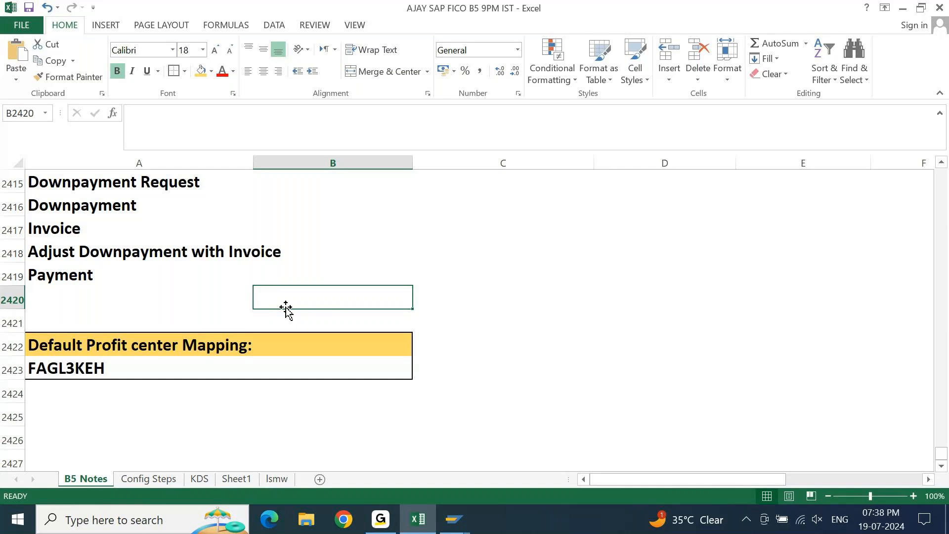
Switch to the F110 job log in SAP and examine the vendor and bank account posting lines.
click(454, 519)
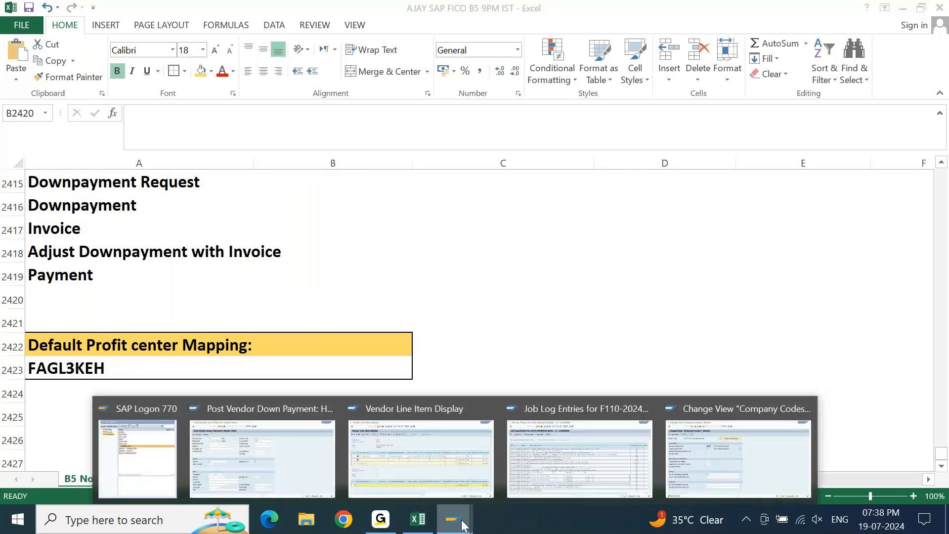
click(553, 471)
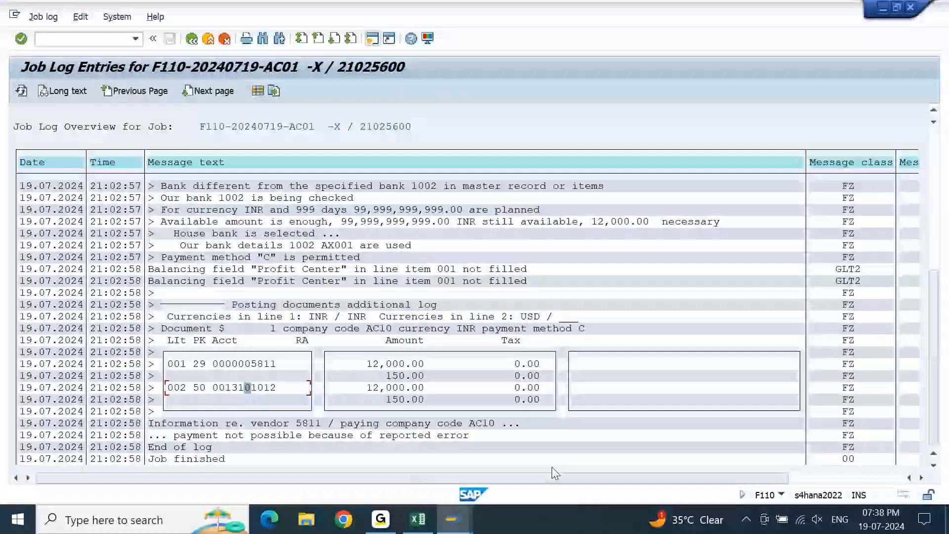
click(253, 377)
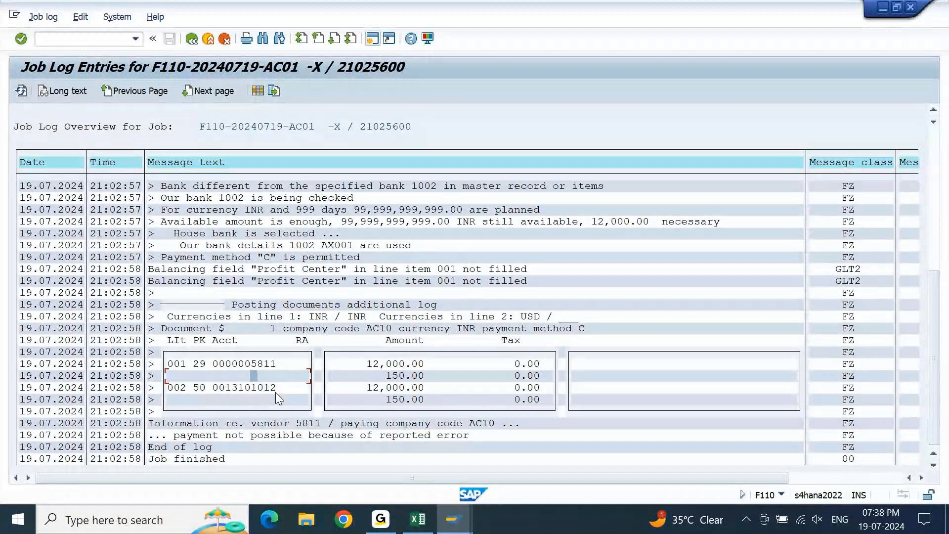
Open a new SAP session from the F-48 window and start FAGL3KEH for company code AC10.
click(451, 519)
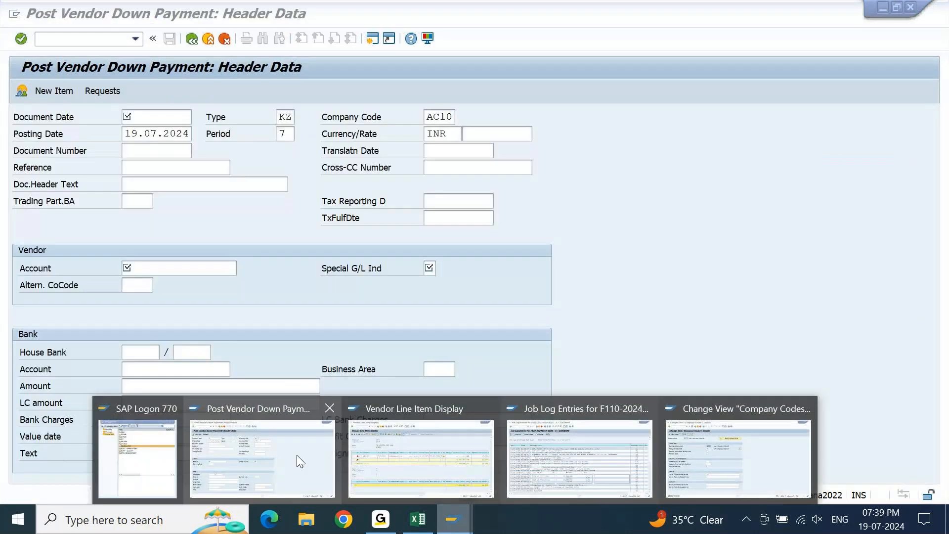
click(296, 454)
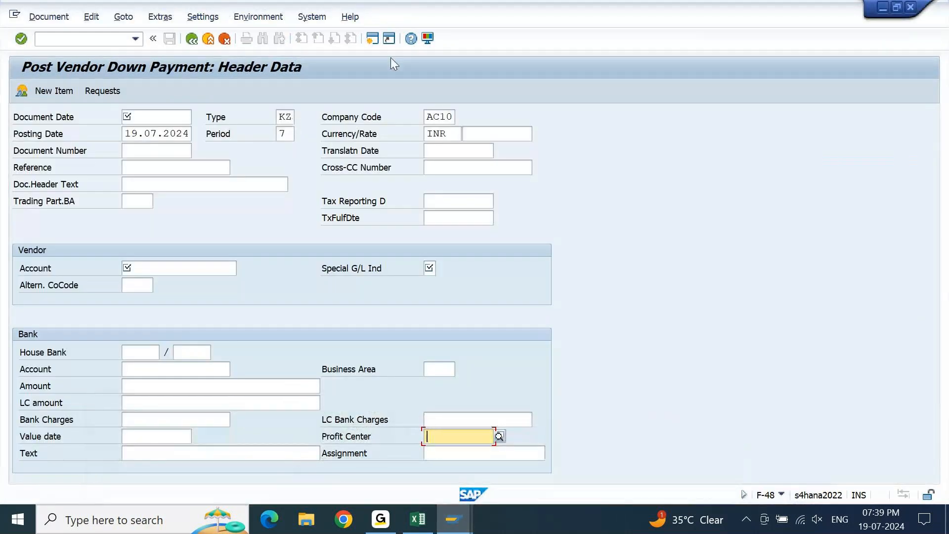
click(371, 40)
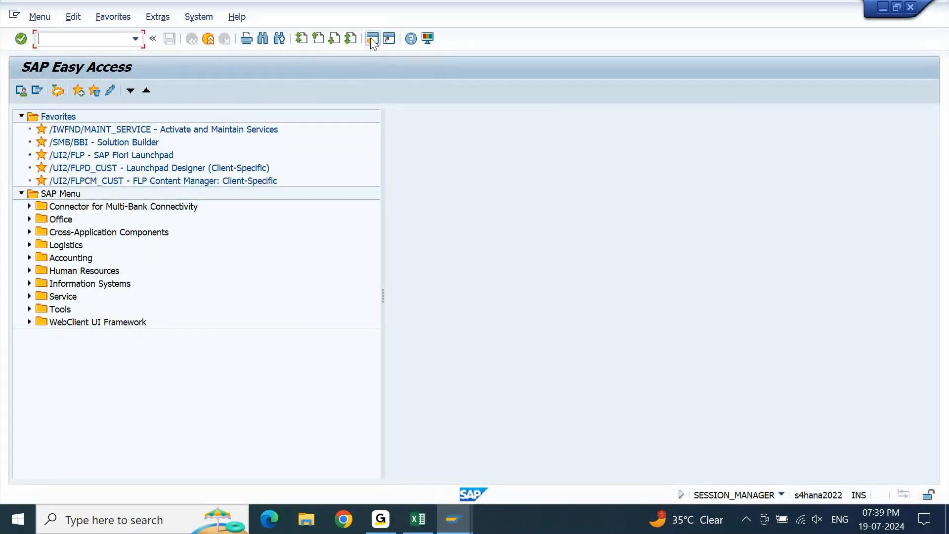
text(FAGL3KEH)
key(Return)
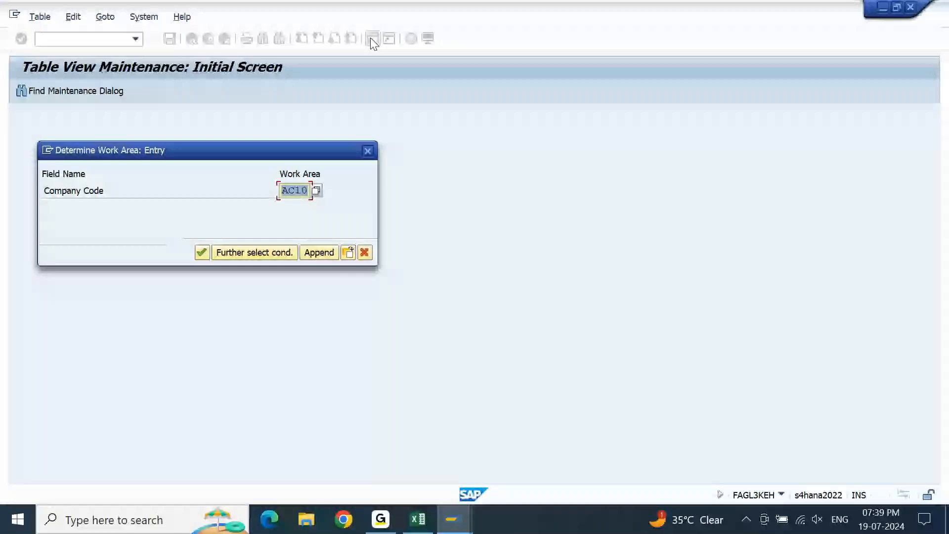
key(Return)
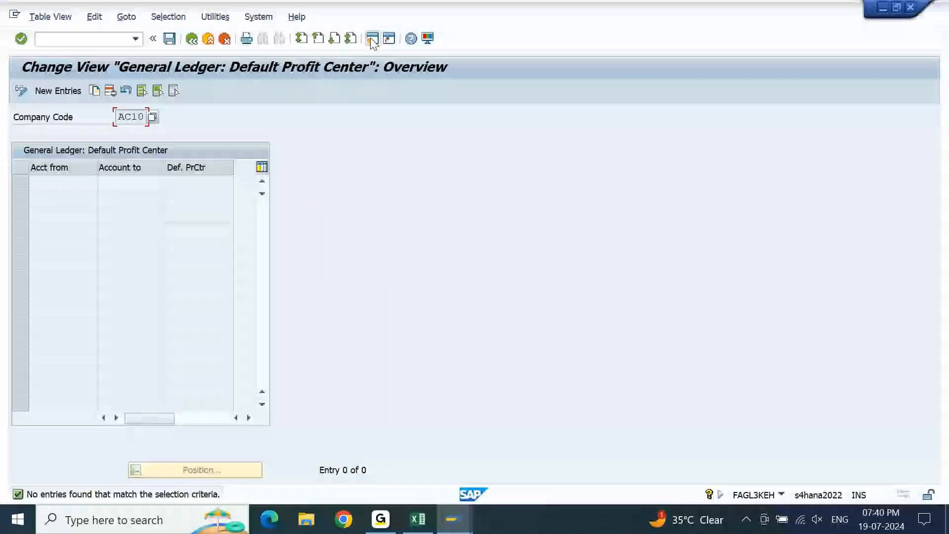
Create a new default profit center entry with G/L account 13101012 as both the from and to account.
click(72, 89)
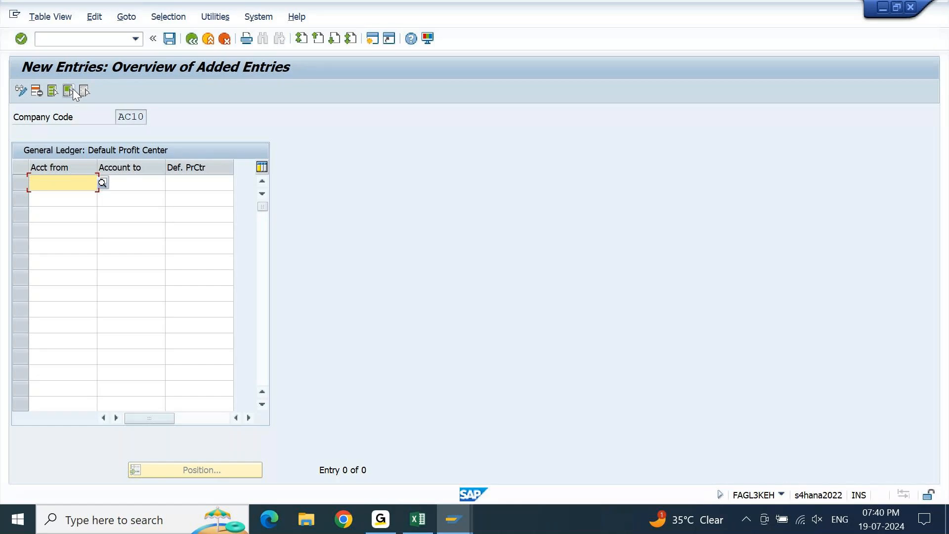
text(13101)
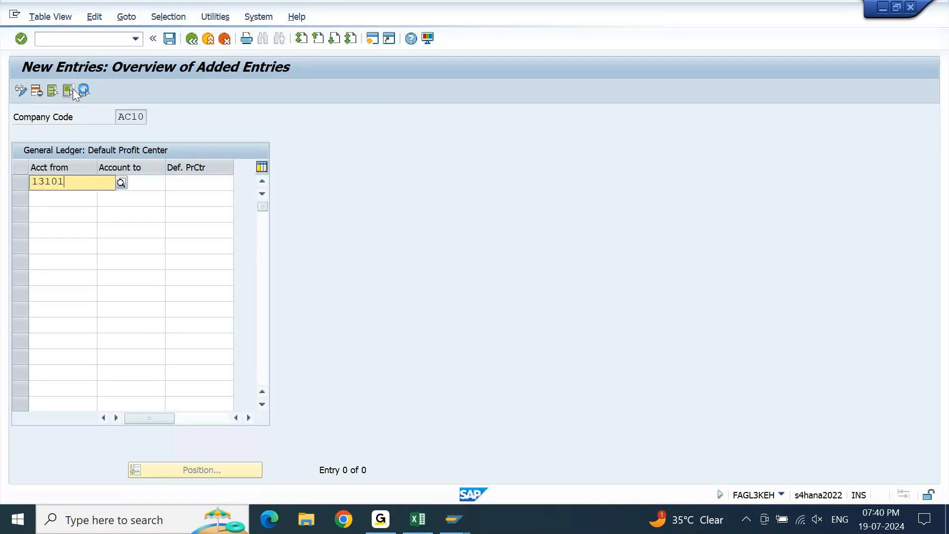
text(01)
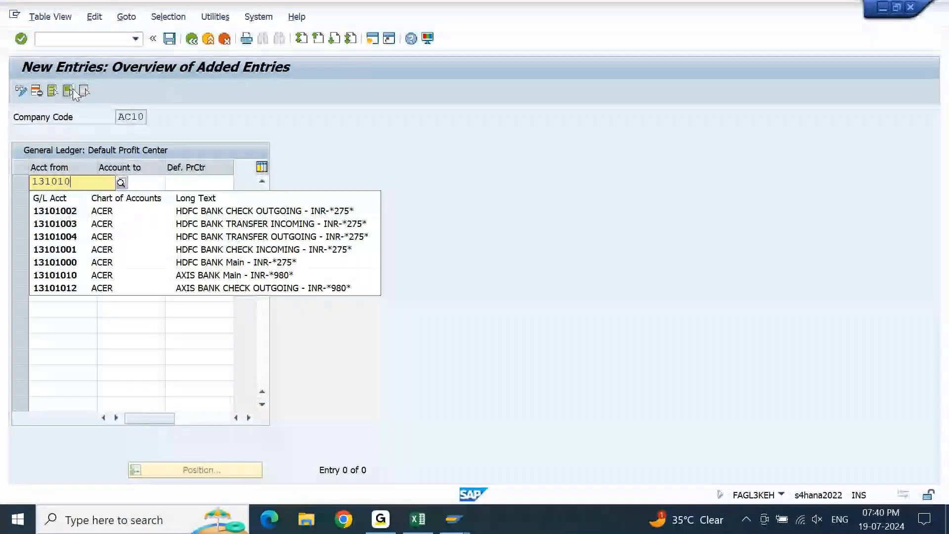
key(Down)
key(Down)
key(Return)
key(shift+Tab)
key(ctrl+c)
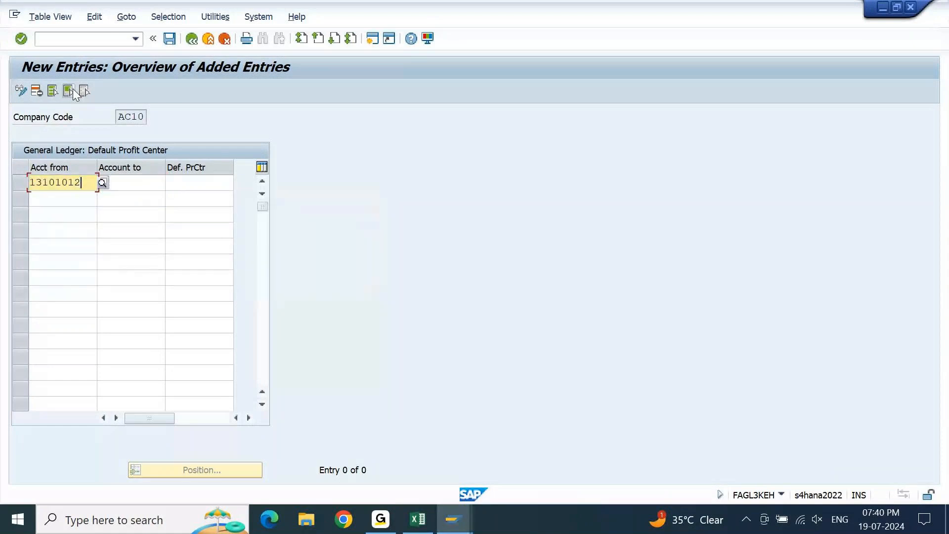
key(Tab)
key(ctrl+v)
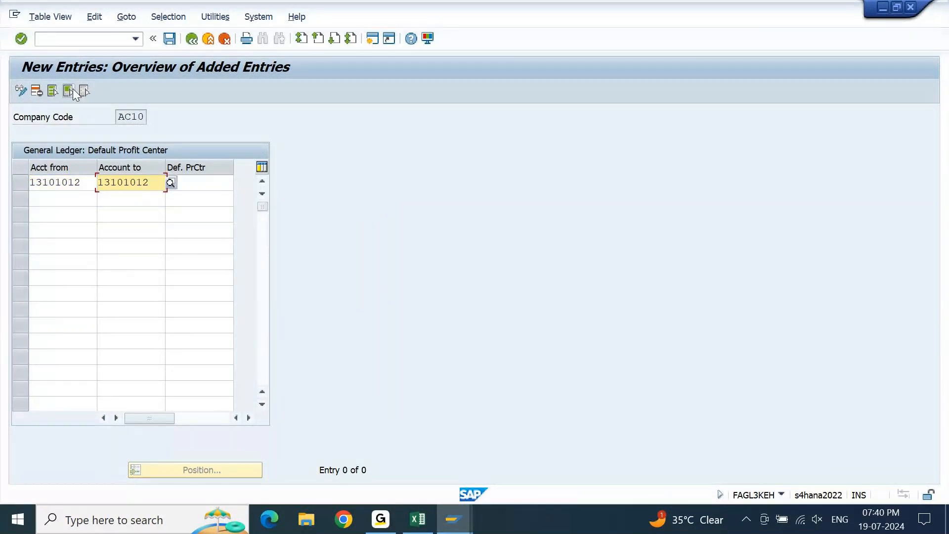
Assign AC1001 (A100-Computers) as the default profit center for the account 13101012 entry.
key(Tab)
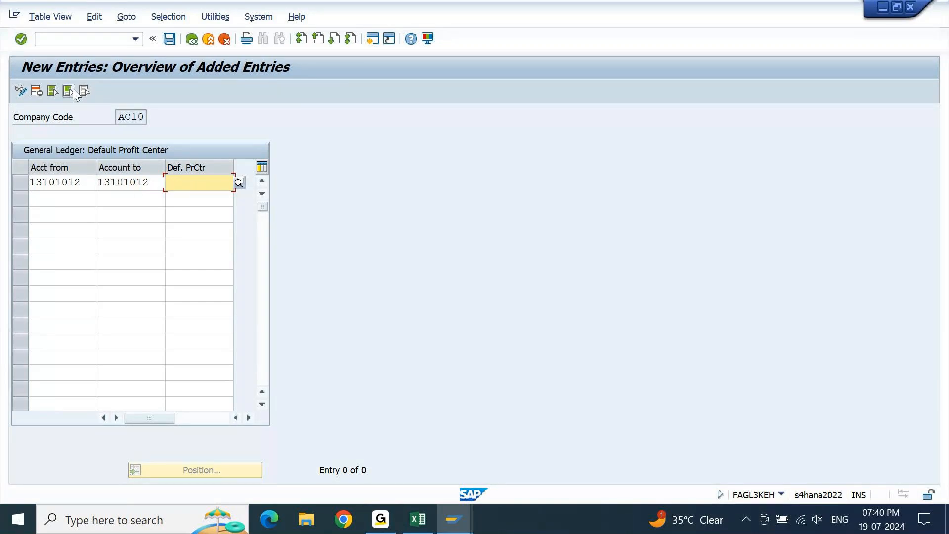
text(AC10)
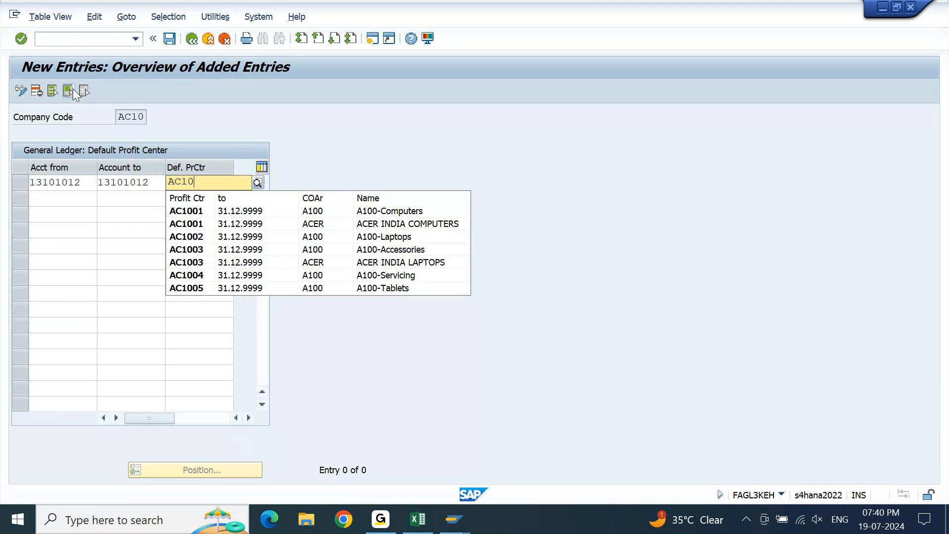
key(Down)
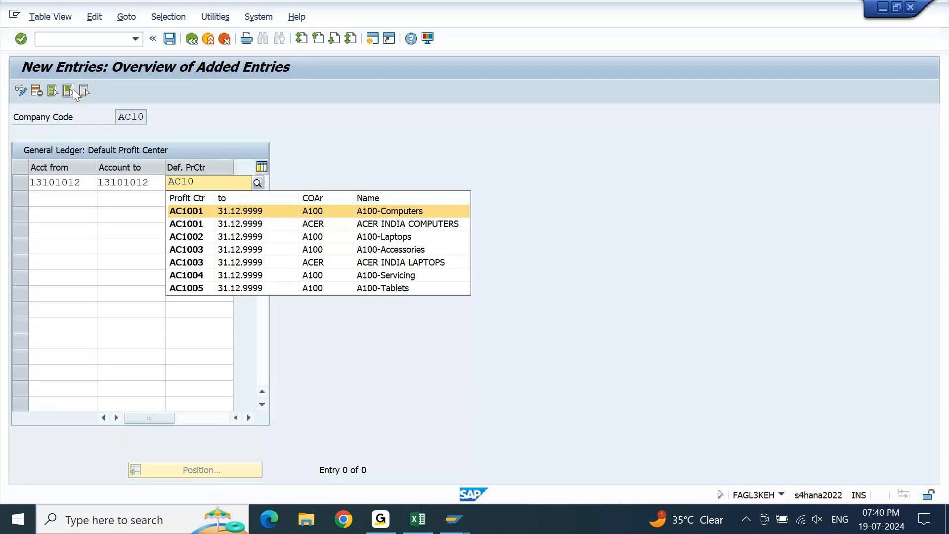
key(Return)
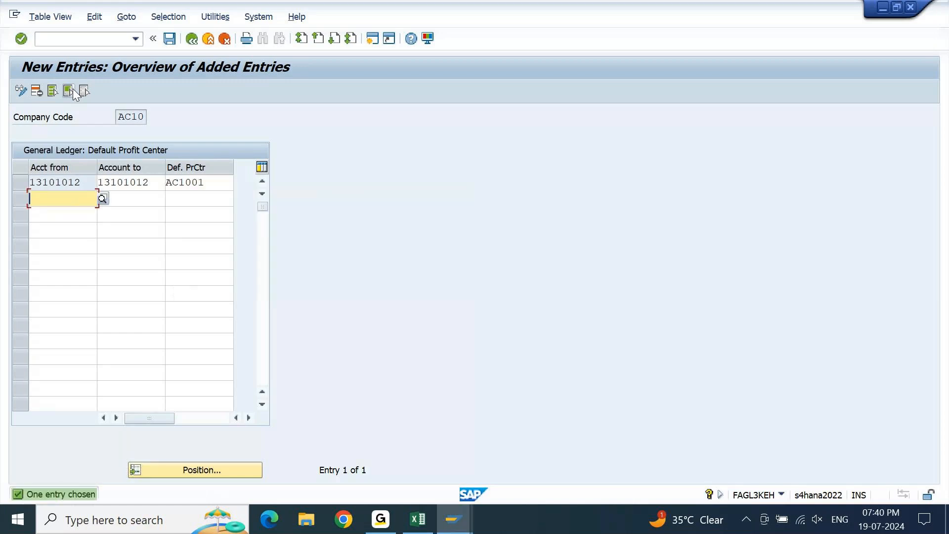
Save the default profit center entry and return to the F110 payment run status.
key(ctrl+s)
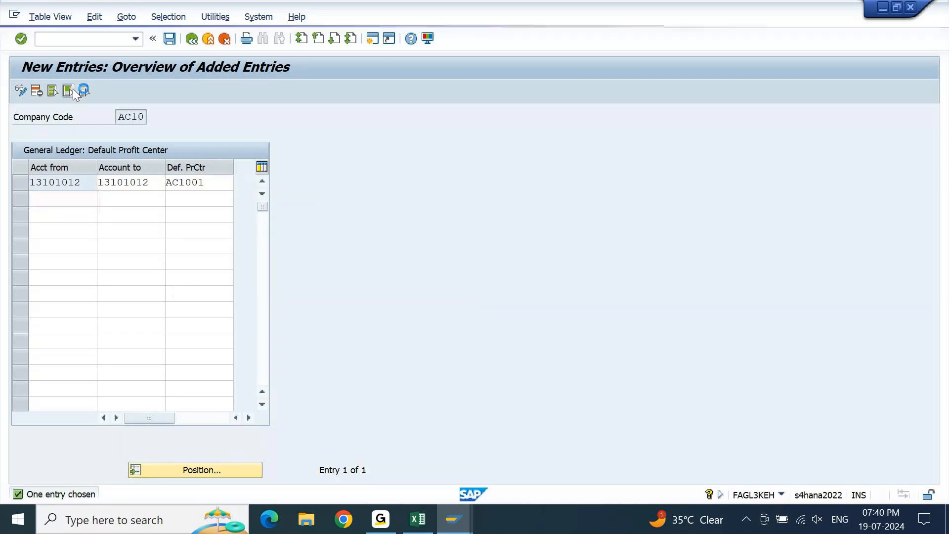
key(Return)
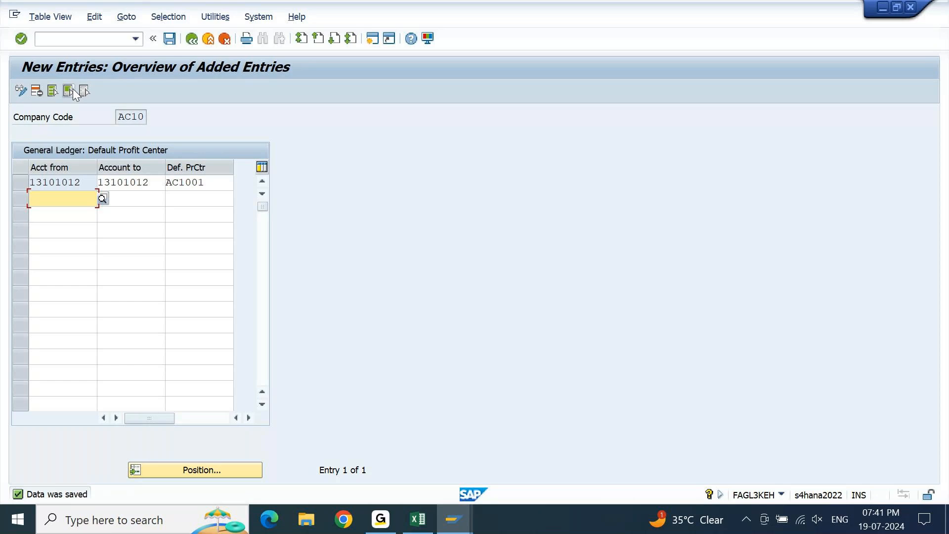
click(458, 528)
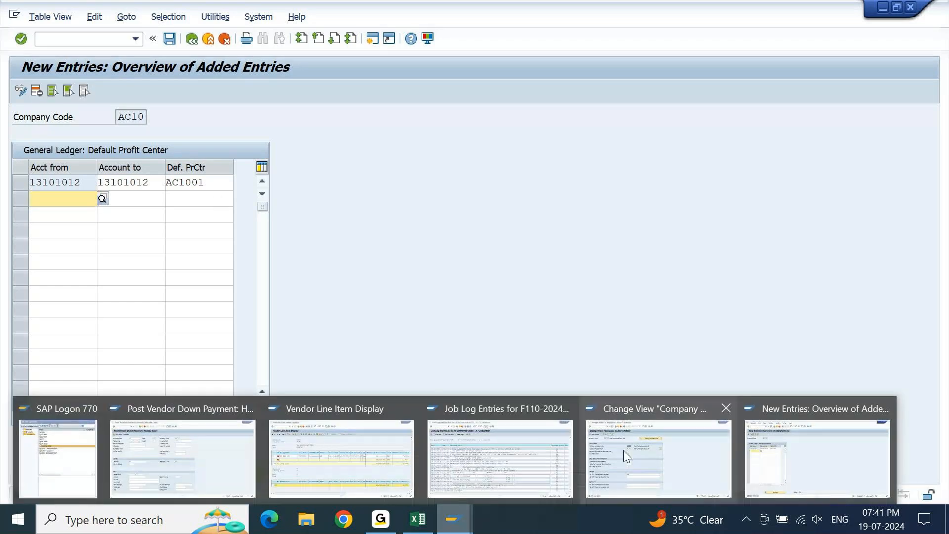
click(547, 463)
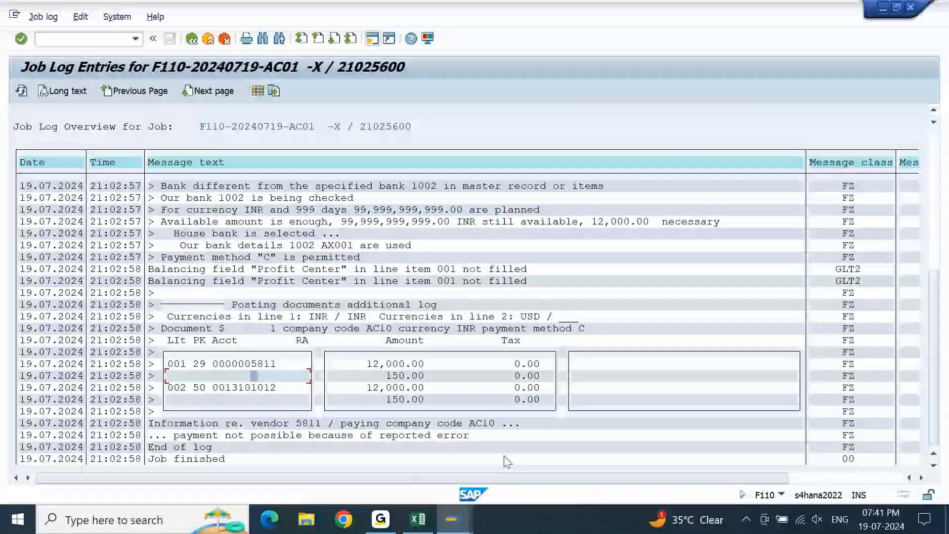
key(F3)
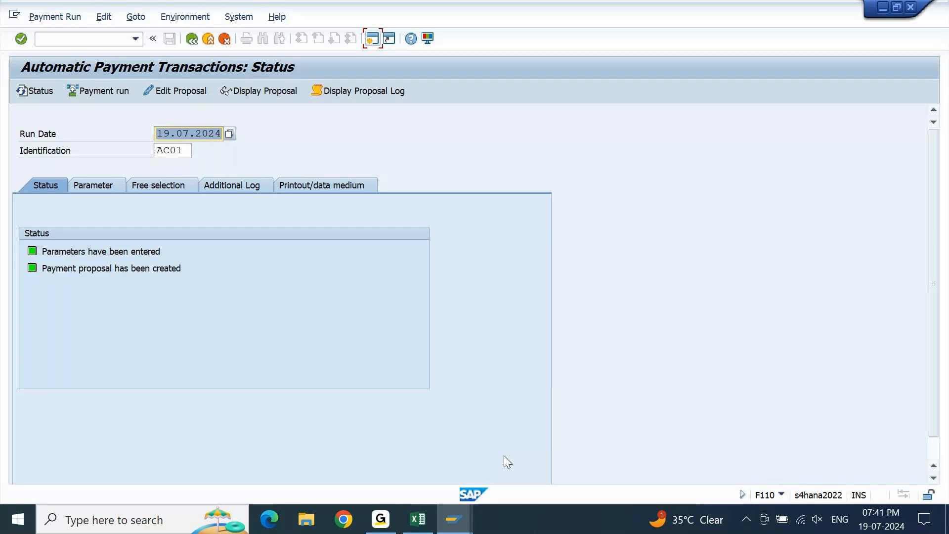
Delete the payment proposal for run AC01 and schedule a new proposal to start immediately on 19.07.2024.
click(105, 17)
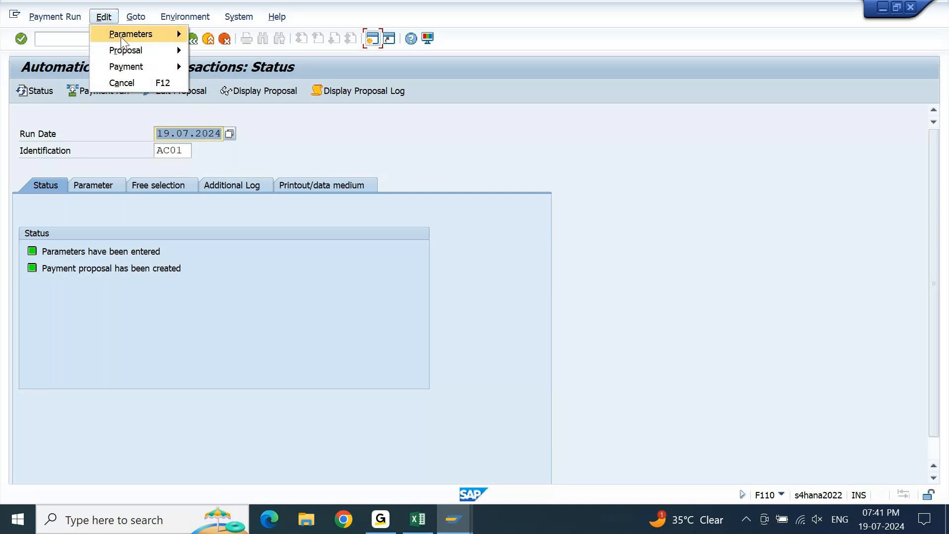
mouse_move(130, 50)
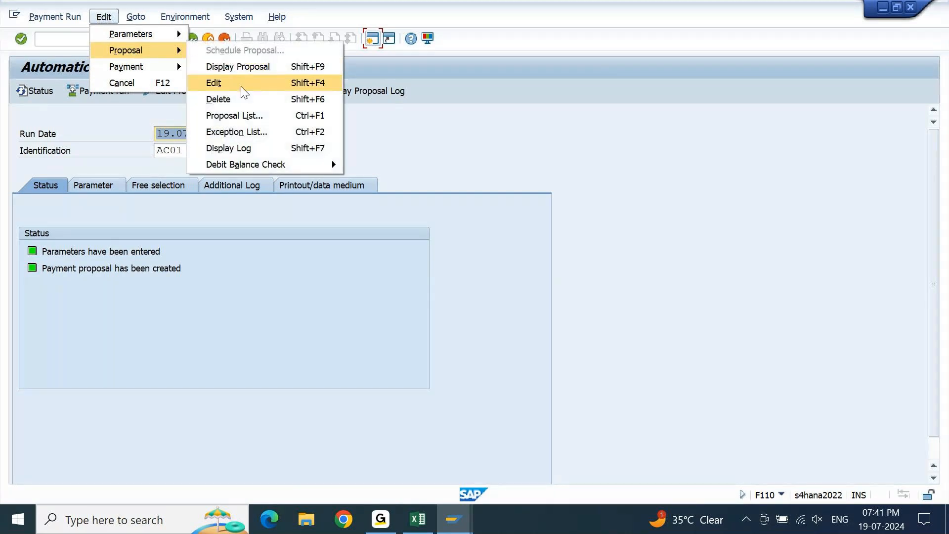
click(240, 99)
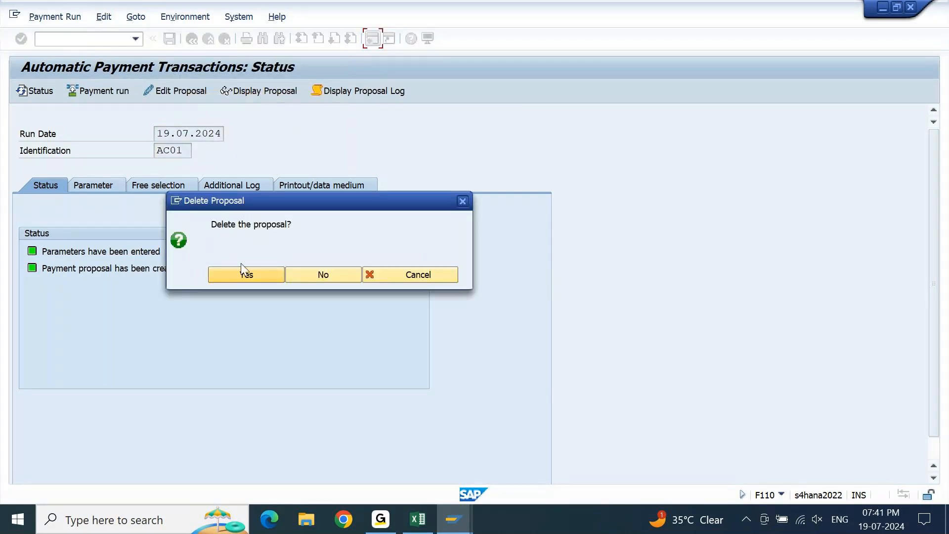
click(242, 277)
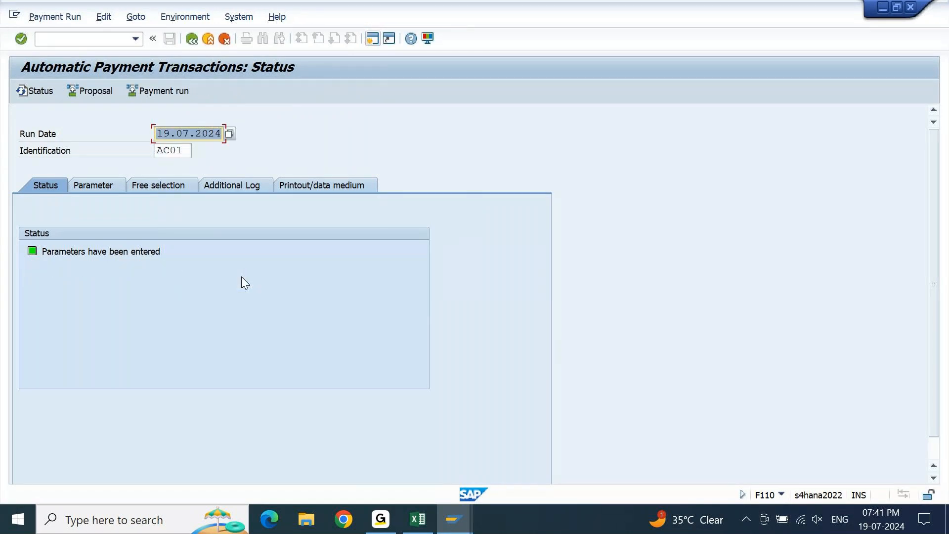
click(97, 92)
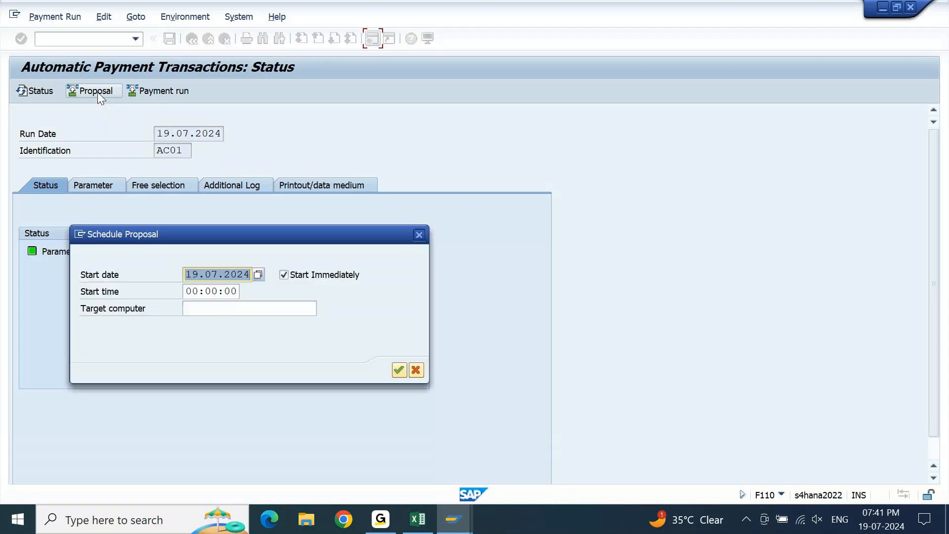
key(Return)
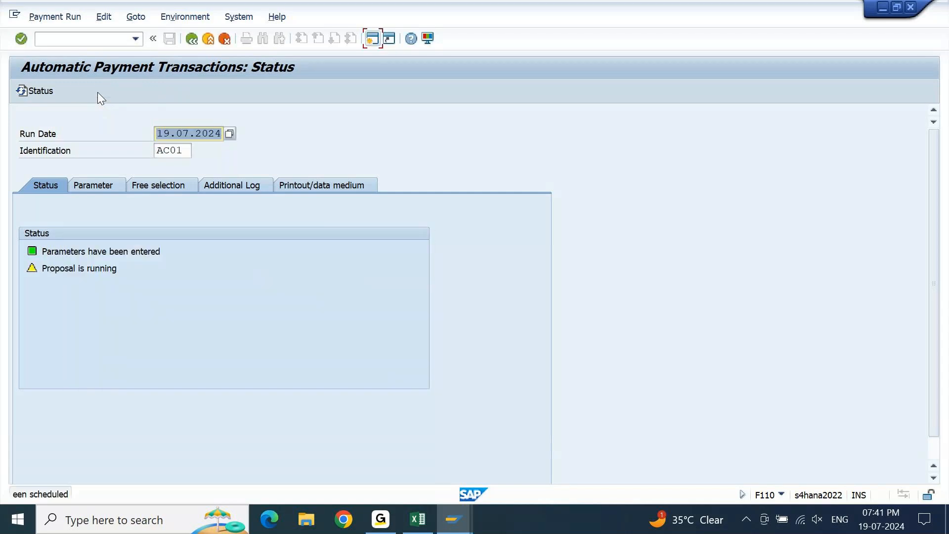
key(Return)
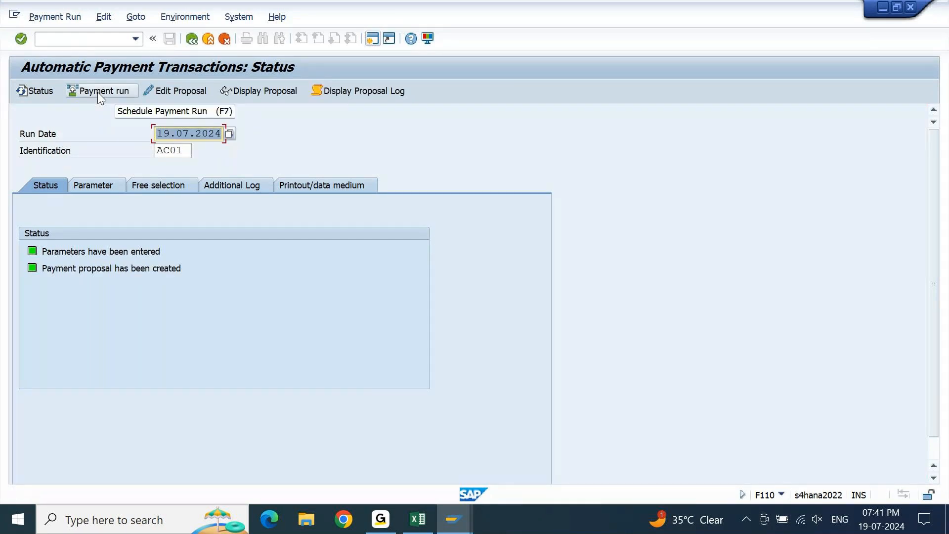
Review the new payment proposal, and execute payment run AC01 immediately with start date 19.07.2024.
click(247, 90)
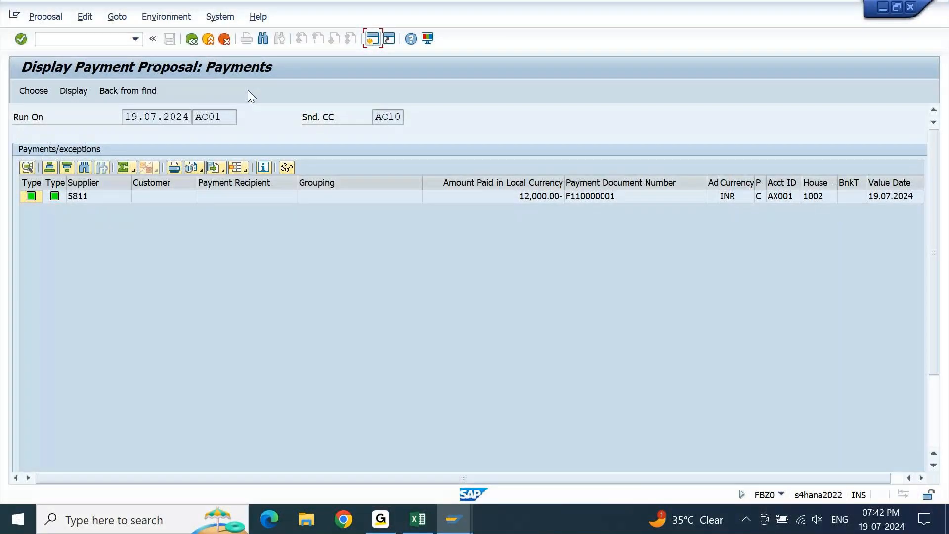
key(F3)
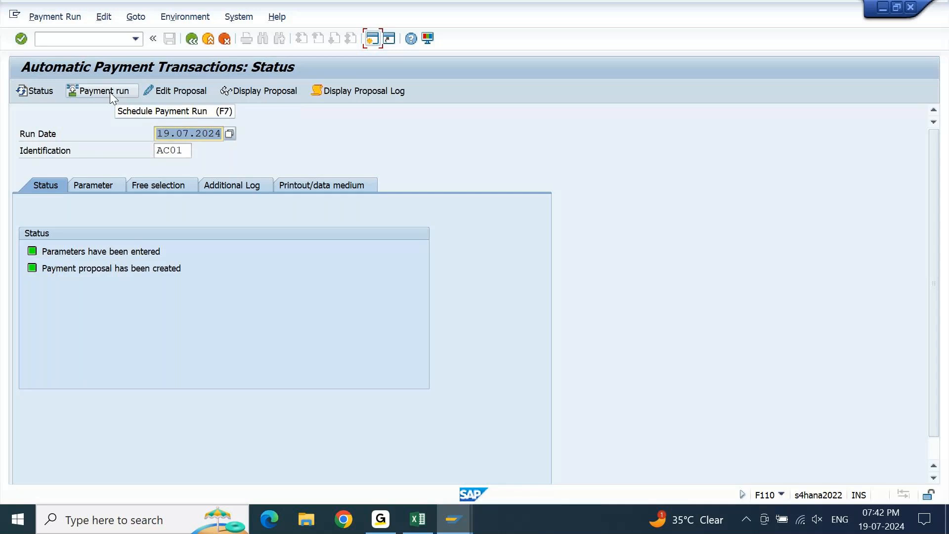
click(110, 92)
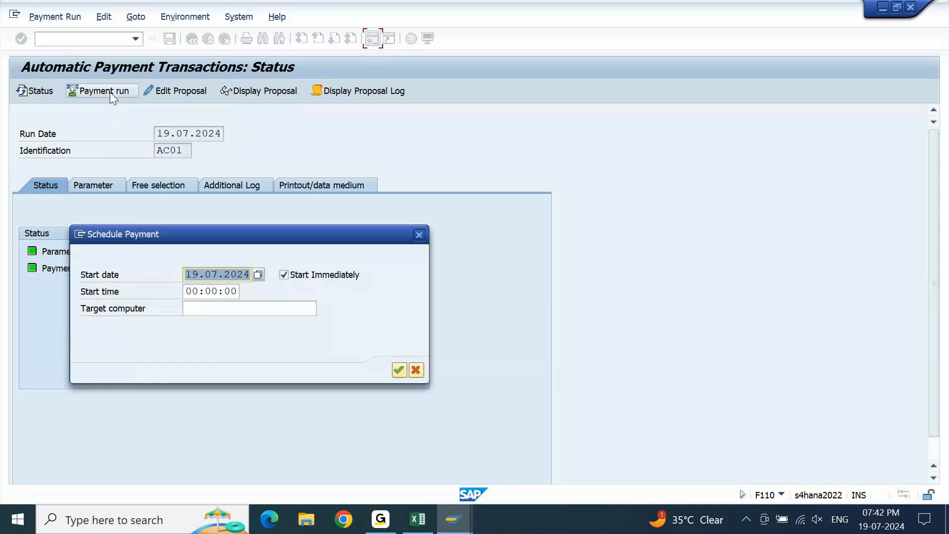
key(Return)
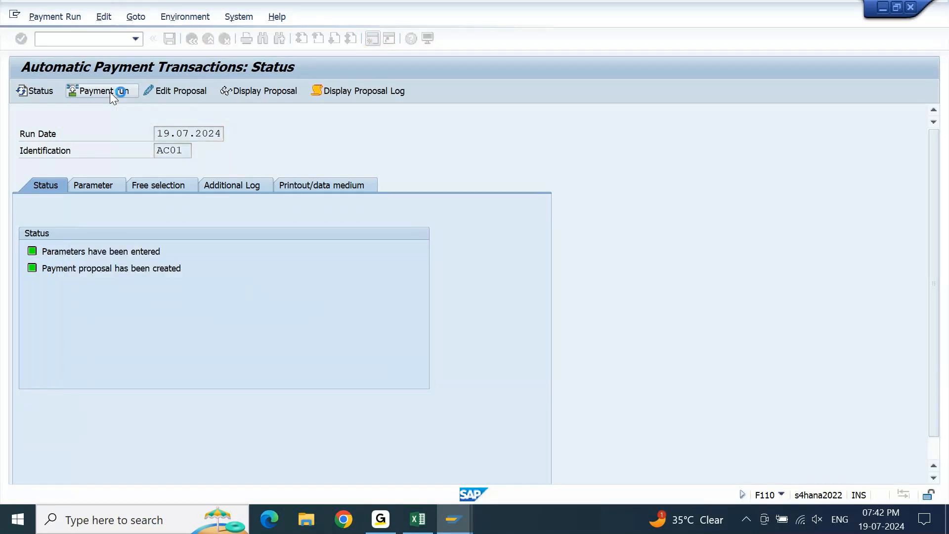
key(Return)
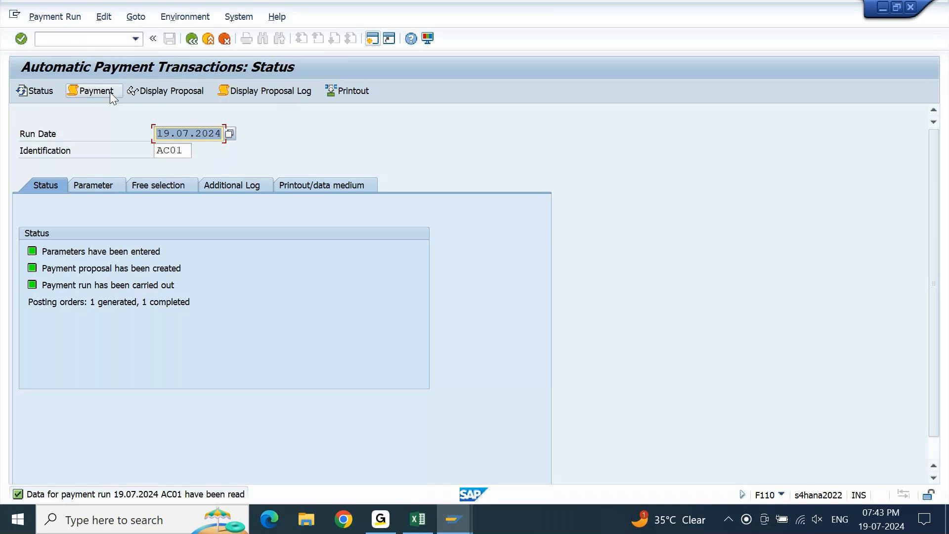
Switch to the vendor line item display and refresh the list to check the down payment posting.
click(452, 530)
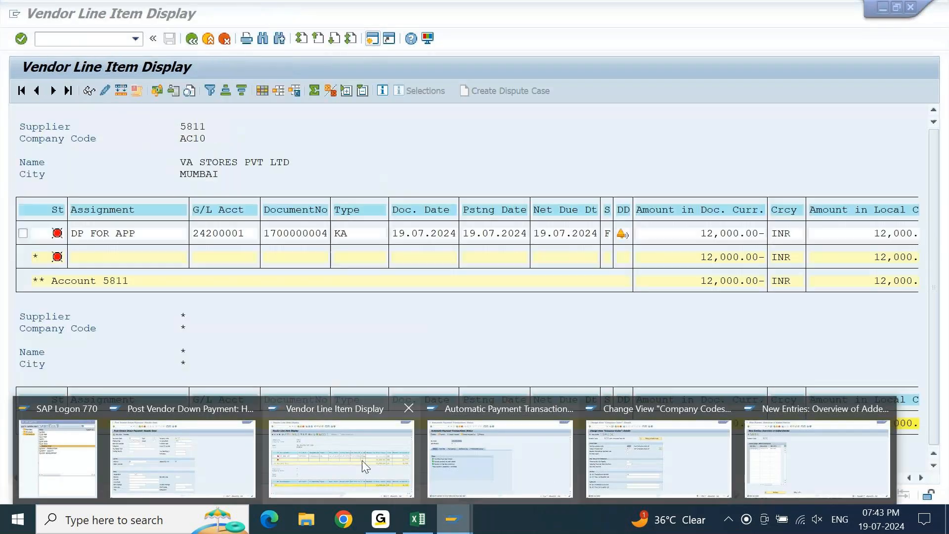
click(361, 460)
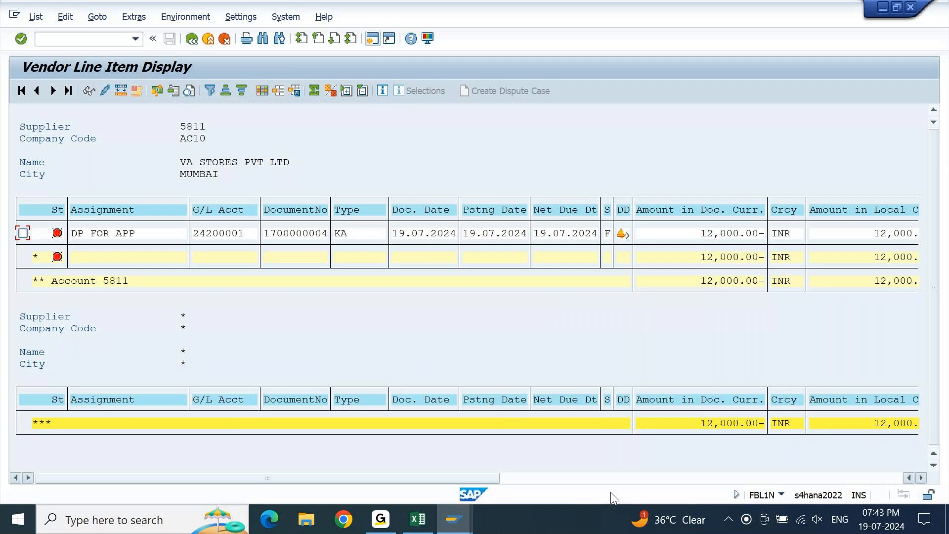
click(759, 282)
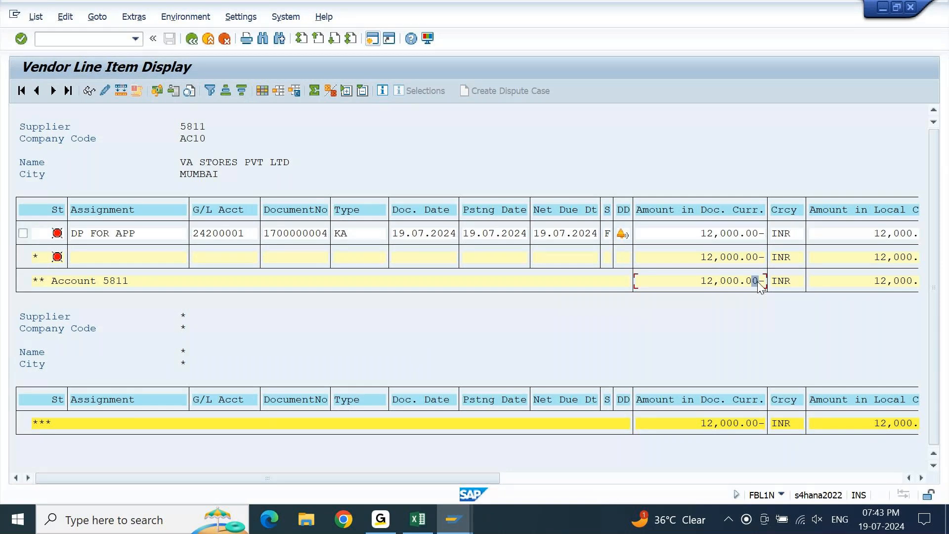
click(730, 318)
click(36, 16)
click(44, 47)
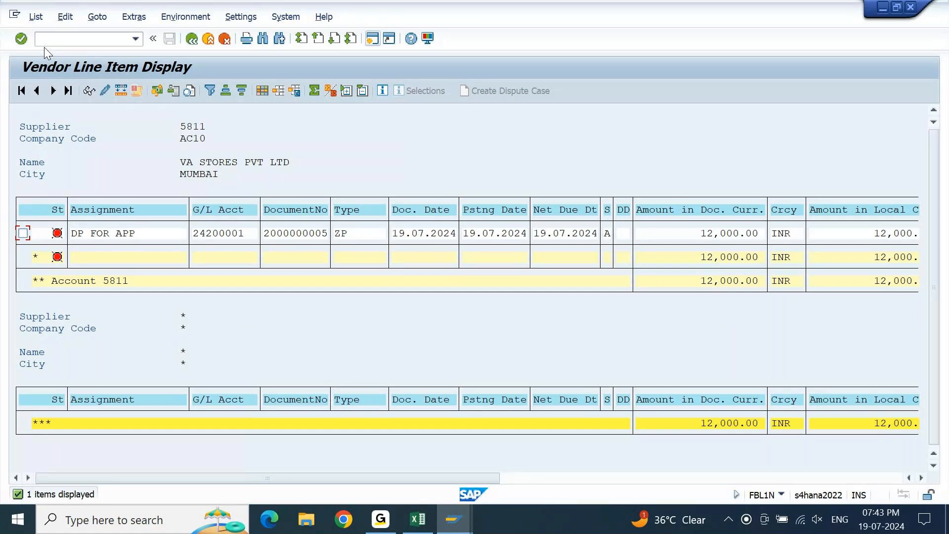
Start vendor invoice entry (F-43) in the session that holds the default profit center entries.
click(372, 39)
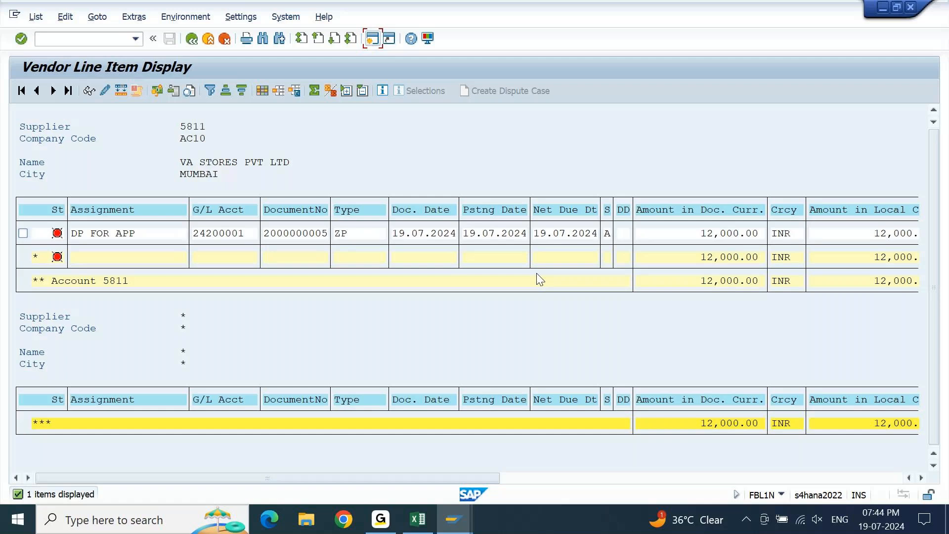
click(452, 519)
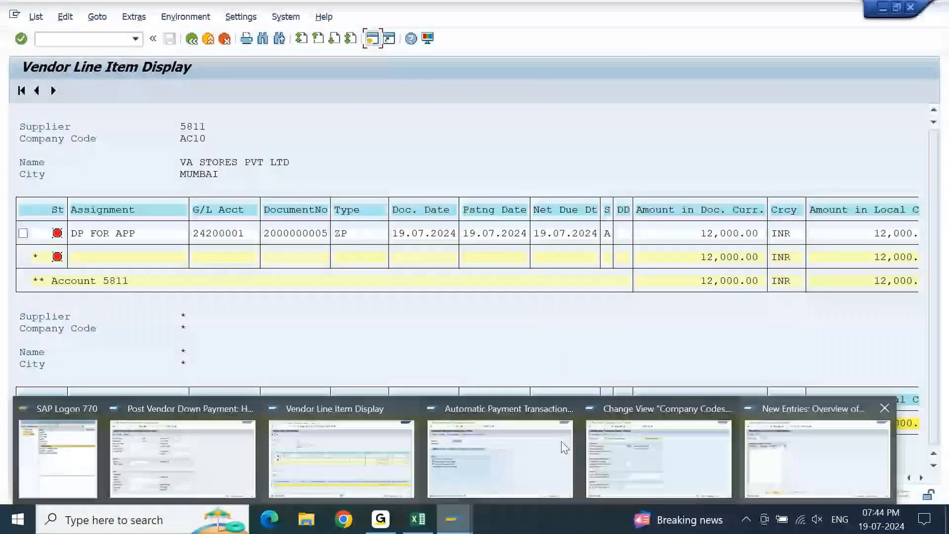
click(817, 459)
click(95, 44)
text(/NF-43)
key(Return)
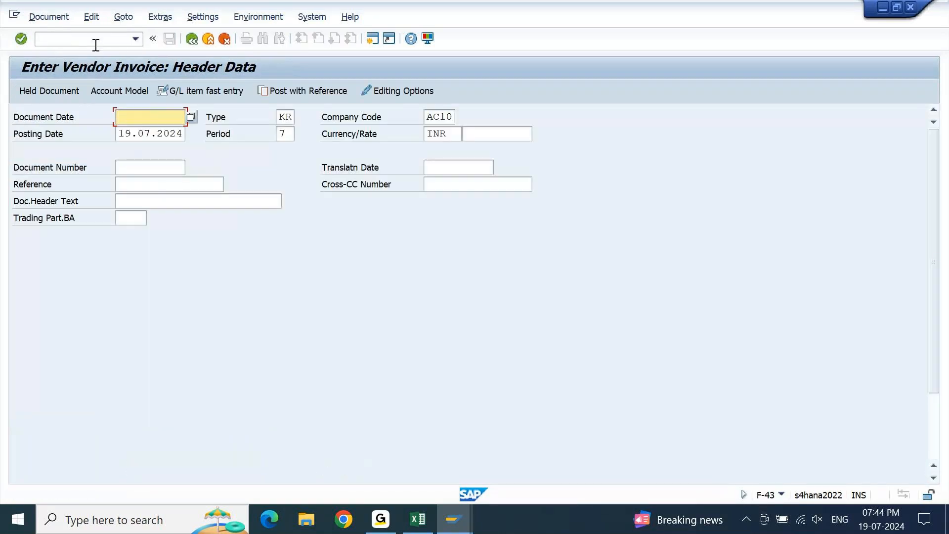
Fill in the invoice header with document date 19.07.2024 and "APP DP IV" as reference and header text, then open the VA STORES PVT LTD item.
key(Tab)
key(ctrl+c)
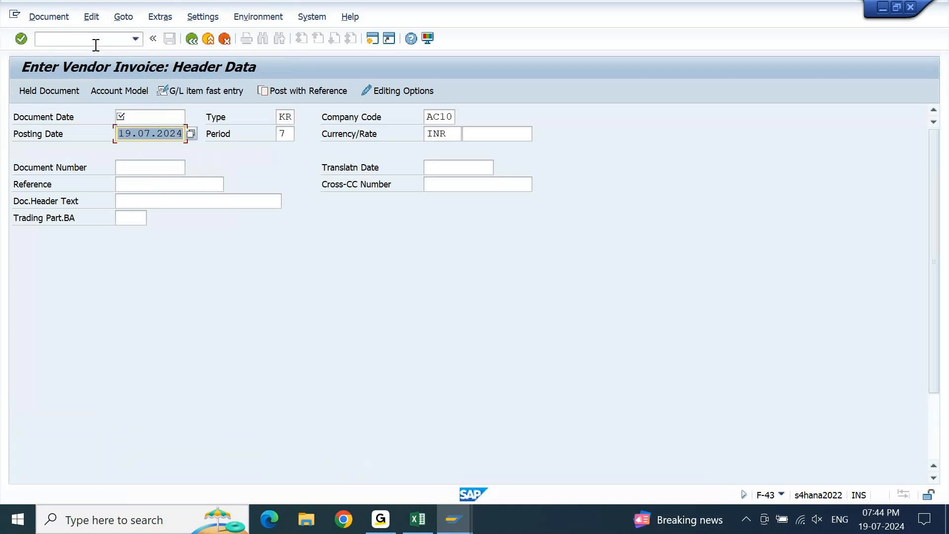
key(shift+Tab)
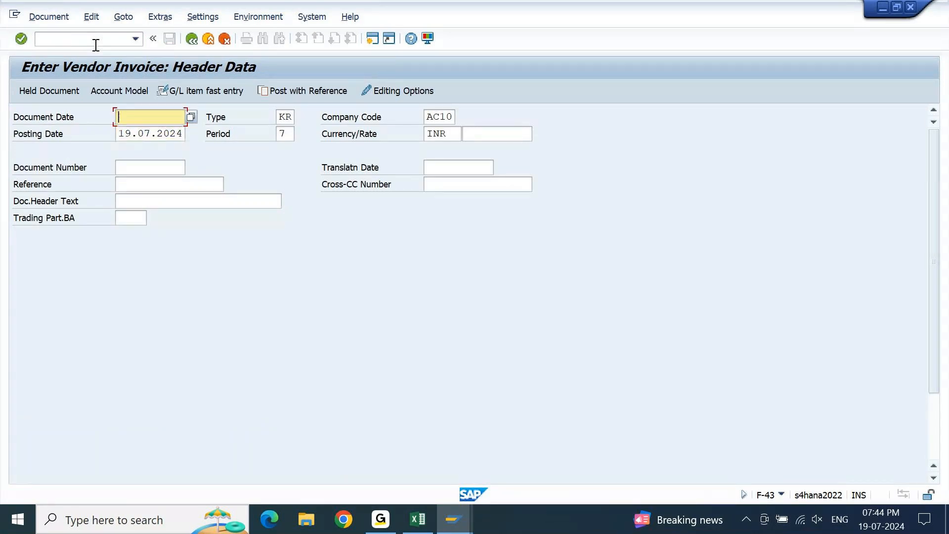
key(ctrl+v)
key(Down)
key(Down)
key(Down)
text(APP DP)
text( I)
text(NV)
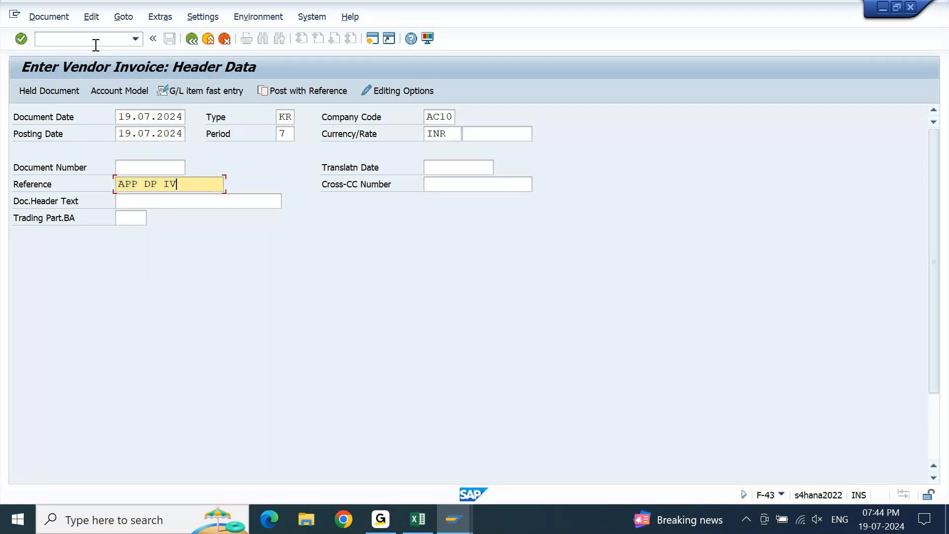
key(ctrl+a)
key(ctrl+c)
key(Down)
key(Down)
key(ctrl+v)
key(Down)
key(Down)
key(Tab)
key(Down)
key(Return)
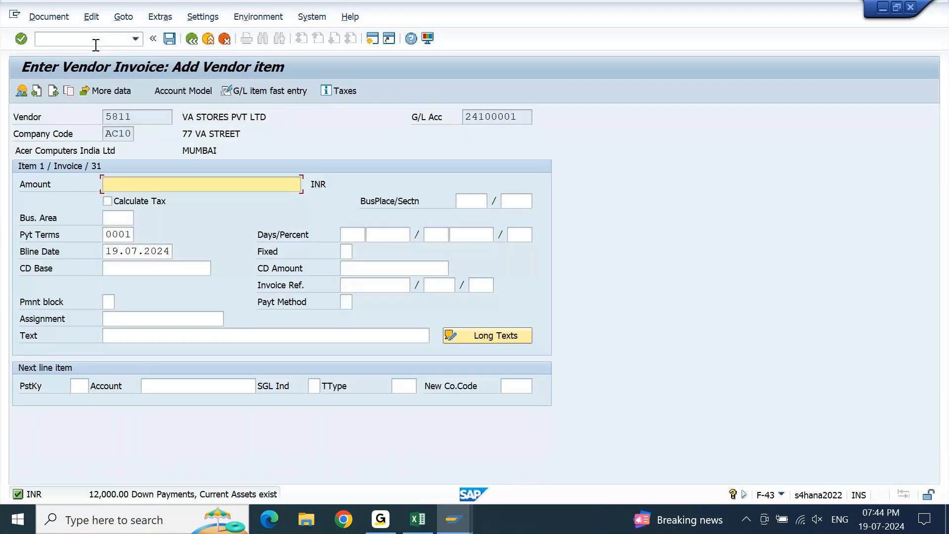
Enter the vendor item with amount 40000 INR, payment method C and text "DP INV".
text(40000)
key(Tab)
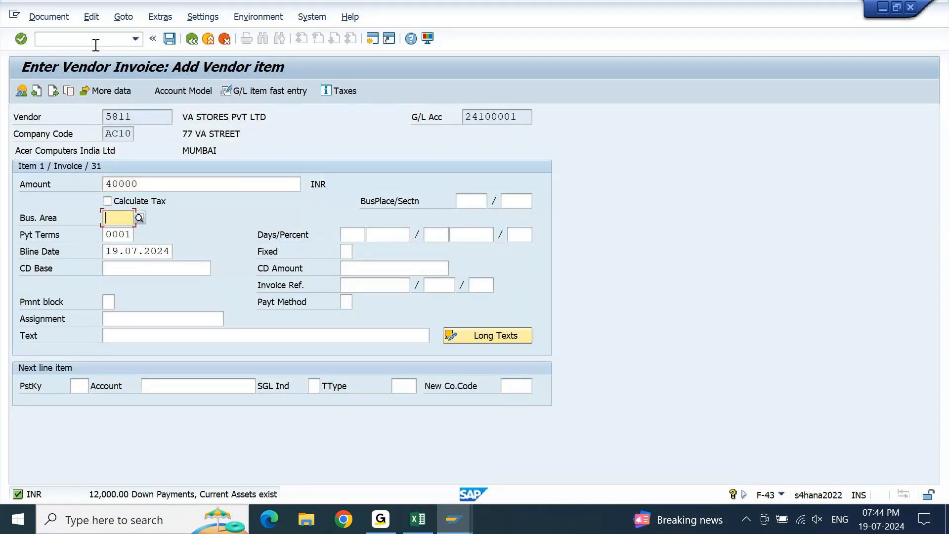
key(Tab)
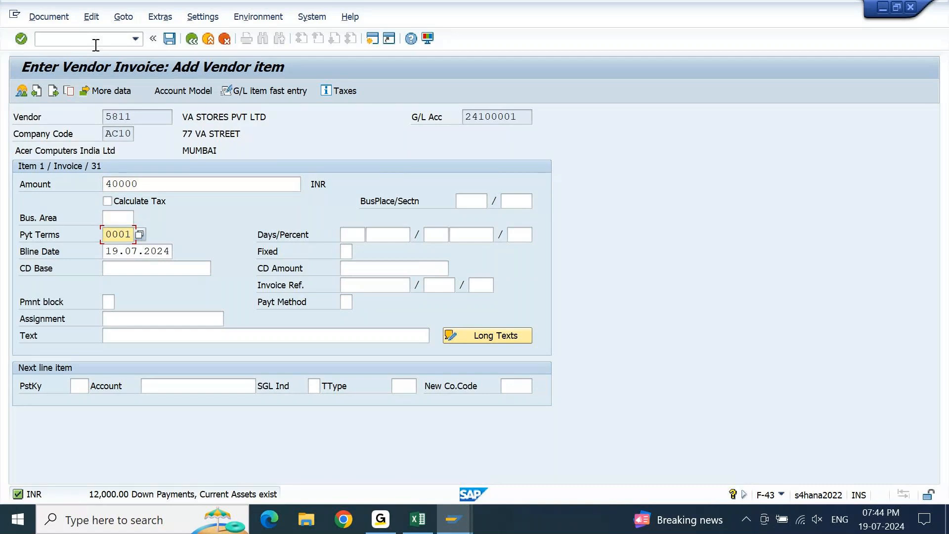
key(Tab)
key(Tab)
key(Tab)
key(Tab)
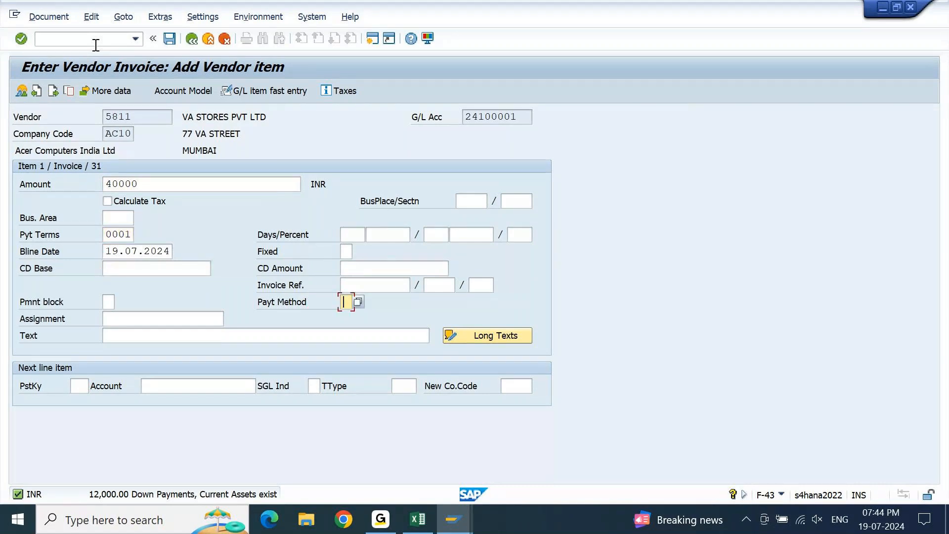
text(C)
key(Tab)
key(Tab)
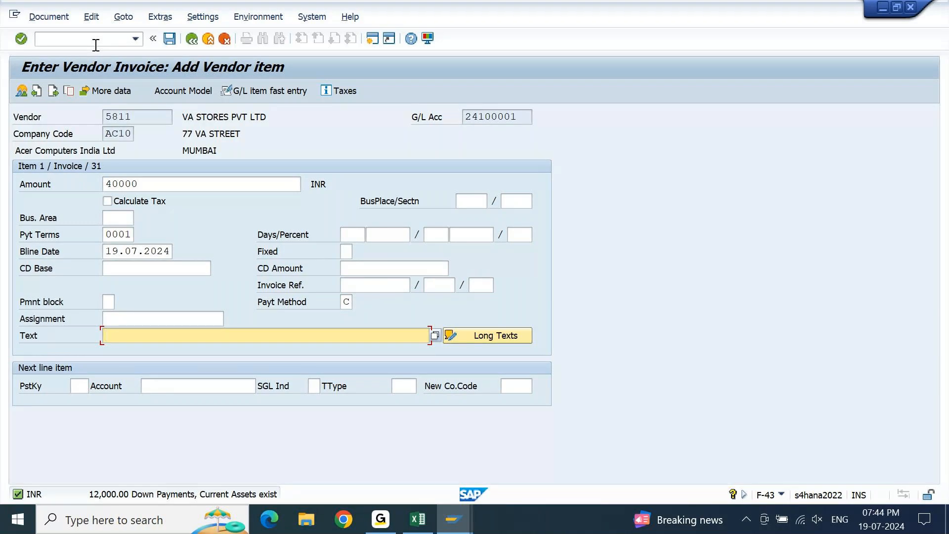
text(DP INV)
Open a debit line item with posting key 40 for Printing & Stationary account 41200000.
key(Tab)
key(Tab)
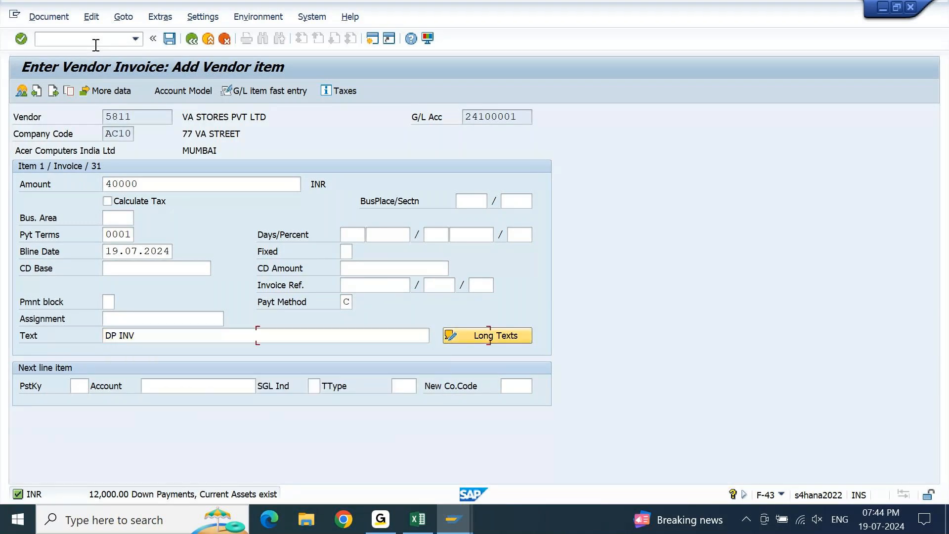
text(40)
key(Tab)
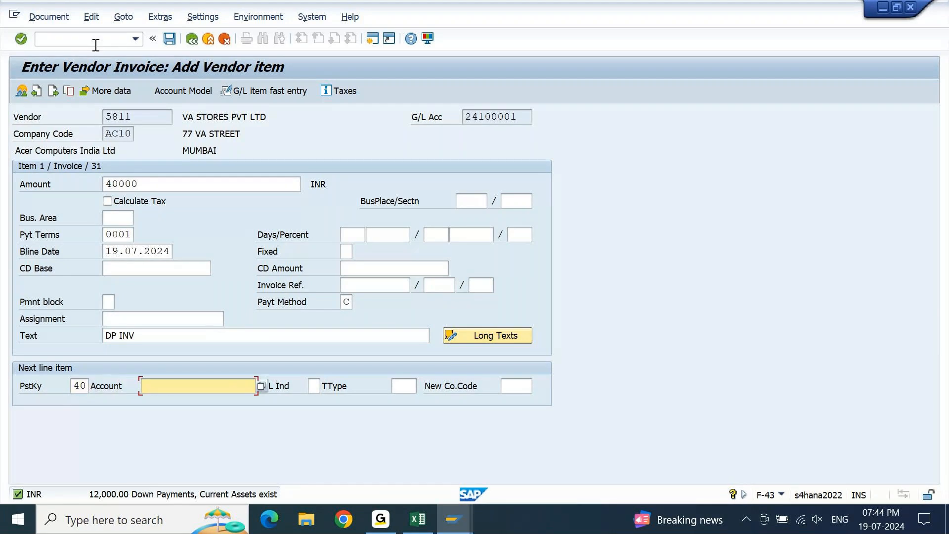
key(Down)
key(Down)
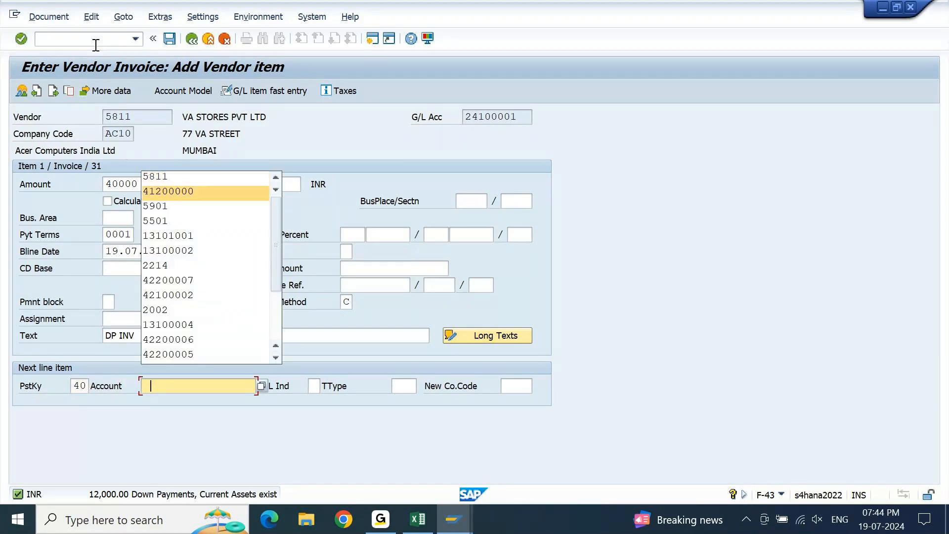
key(Return)
key(Return)
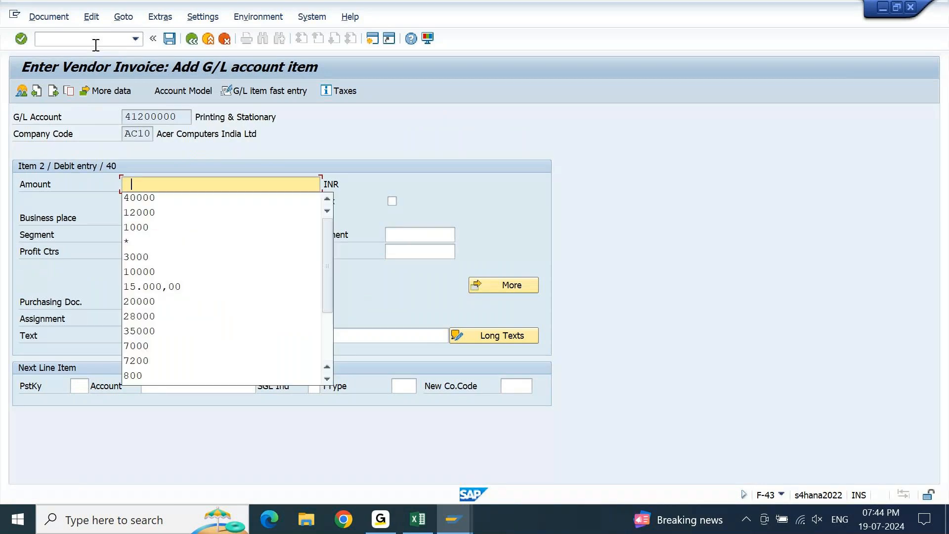
Enter the amount 40000 INR for the debit item and assign cost center AC10011001 in the coding block.
key(Down)
key(Return)
key(Tab)
key(Tab)
key(Tab)
key(Tab)
key(Tab)
key(Tab)
key(Tab)
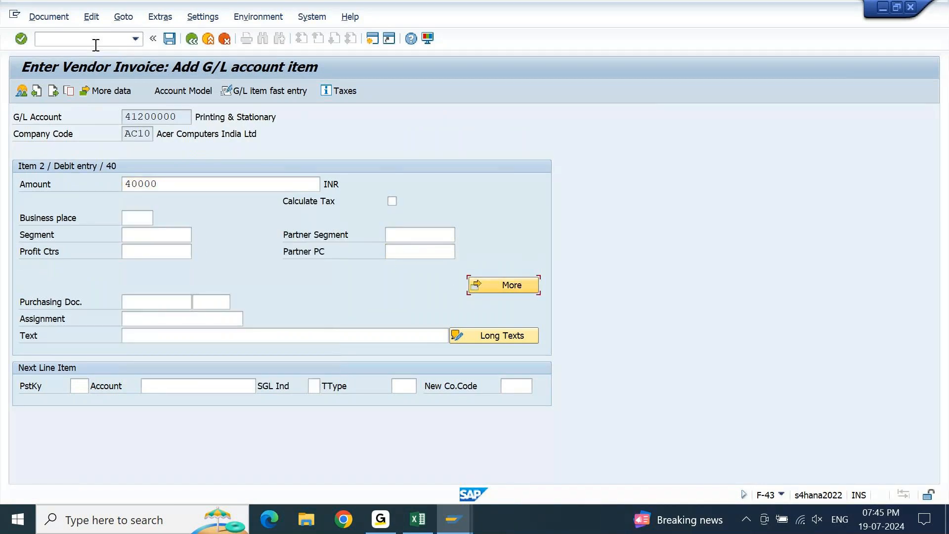
key(Return)
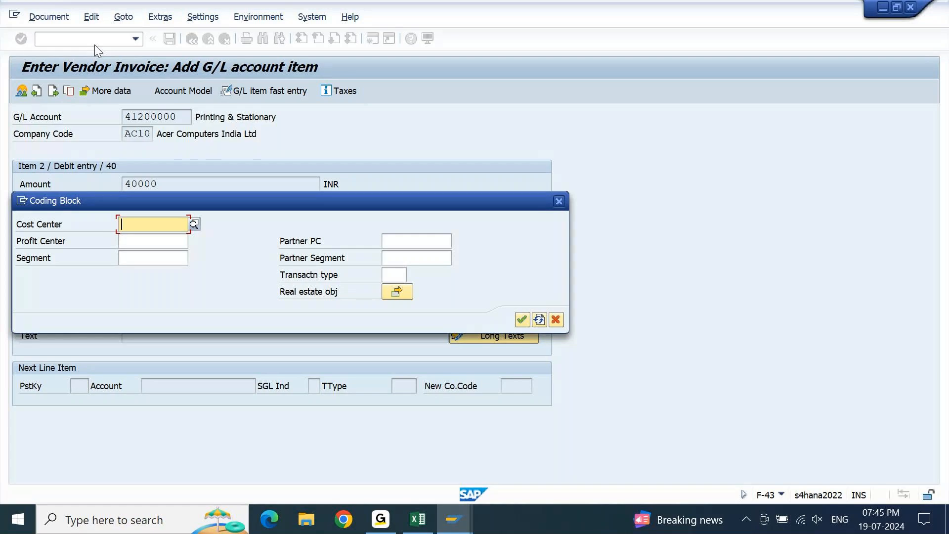
key(Down)
key(Return)
key(Return)
Copy the vendor item's text into the debit item by entering "+" as its text.
key(Tab)
key(Tab)
key(Tab)
key(Tab)
key(Tab)
key(Tab)
key(Tab)
key(Tab)
key(Tab)
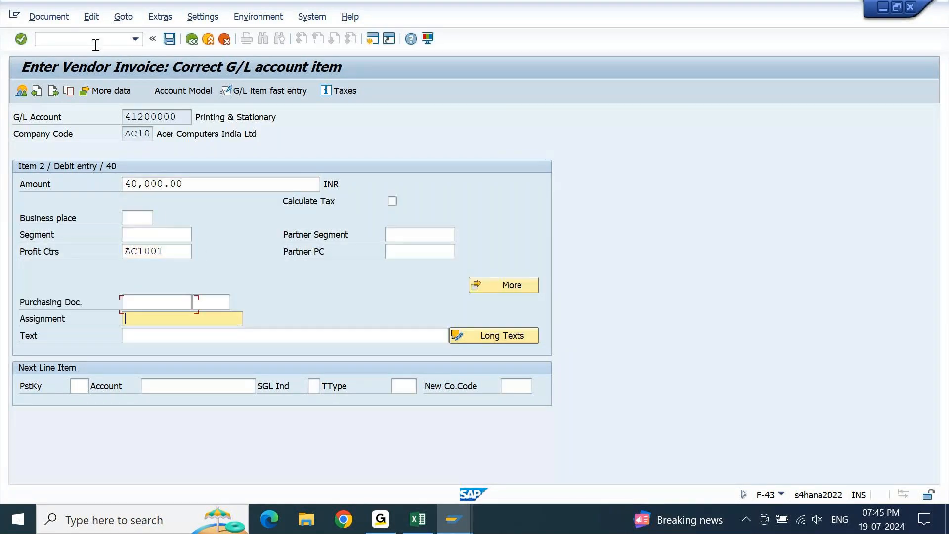
text(+)
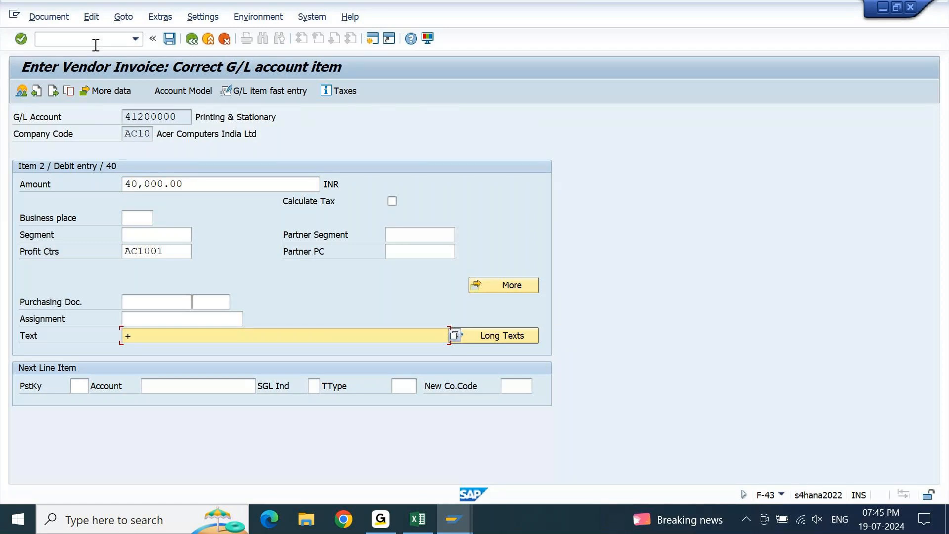
key(Return)
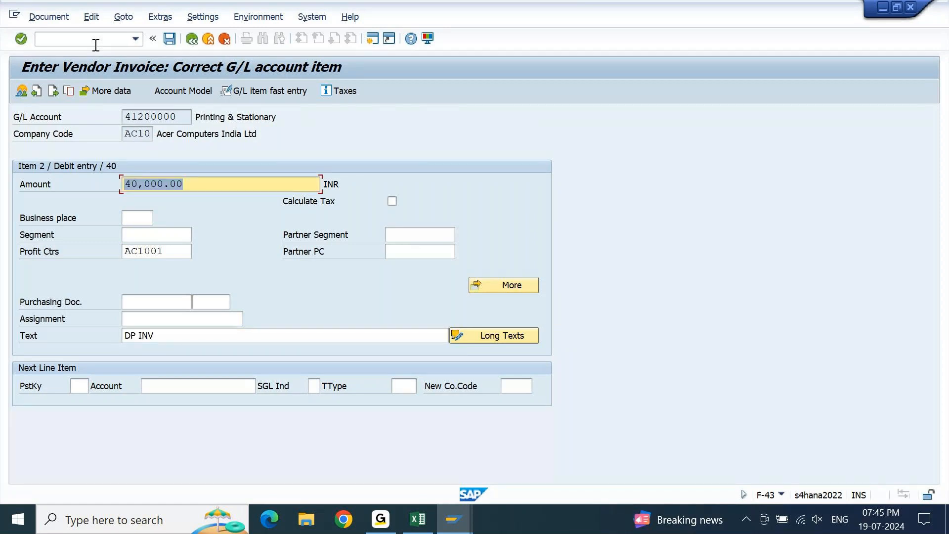
Simulate the vendor invoice and its general ledger postings, and return to the document overview.
click(62, 21)
click(53, 82)
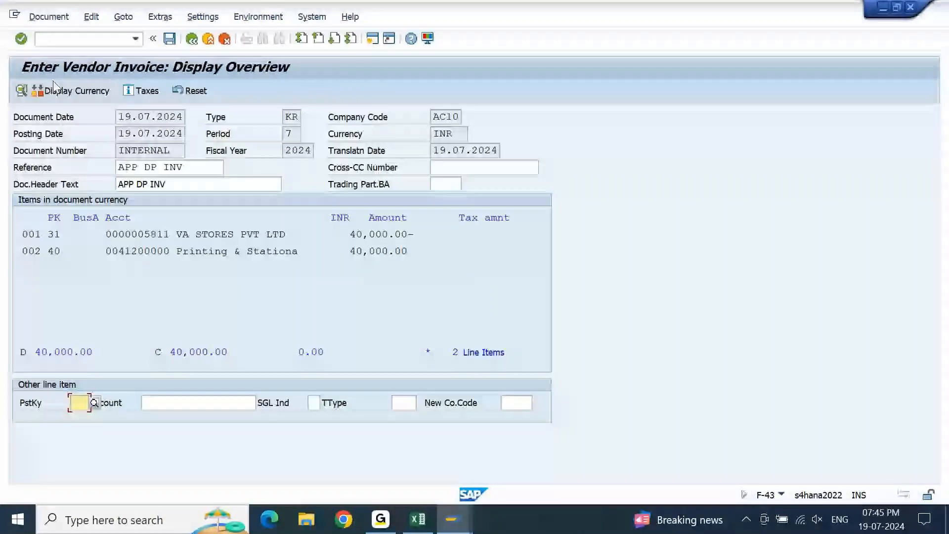
click(48, 18)
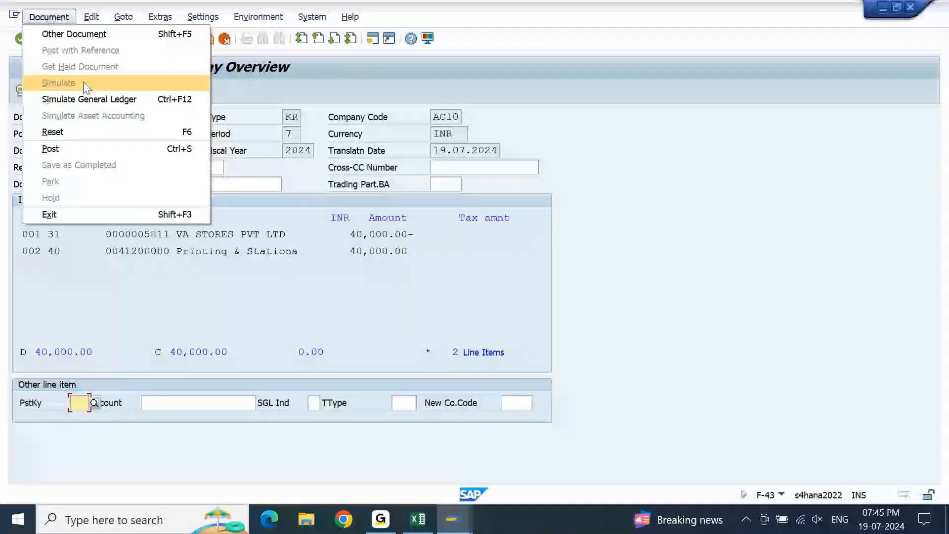
click(89, 100)
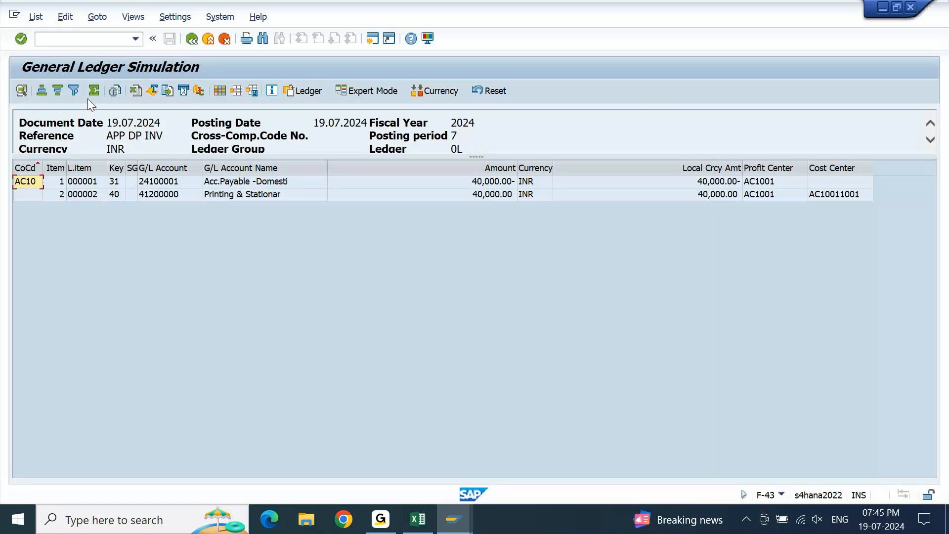
key(F3)
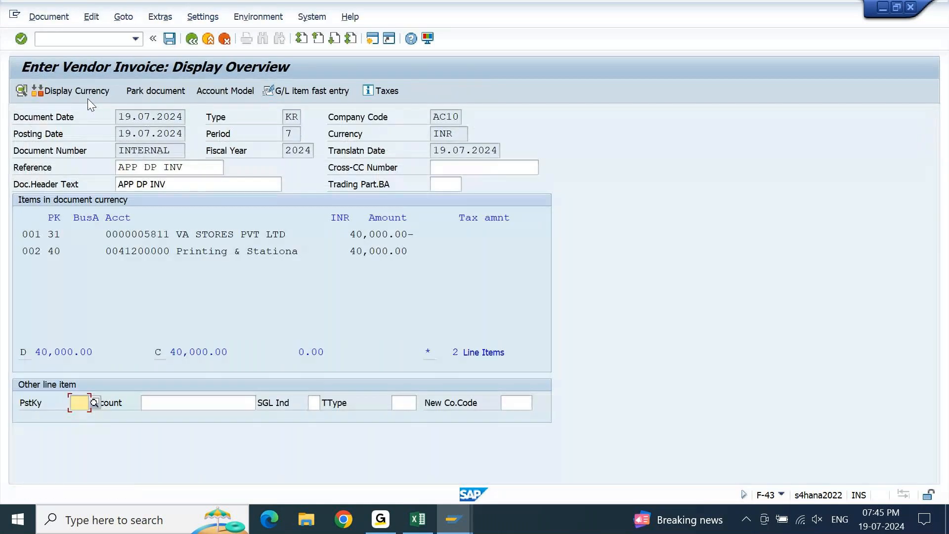
Post the vendor invoice and switch to the session with the vendor line item display.
key(ctrl+s)
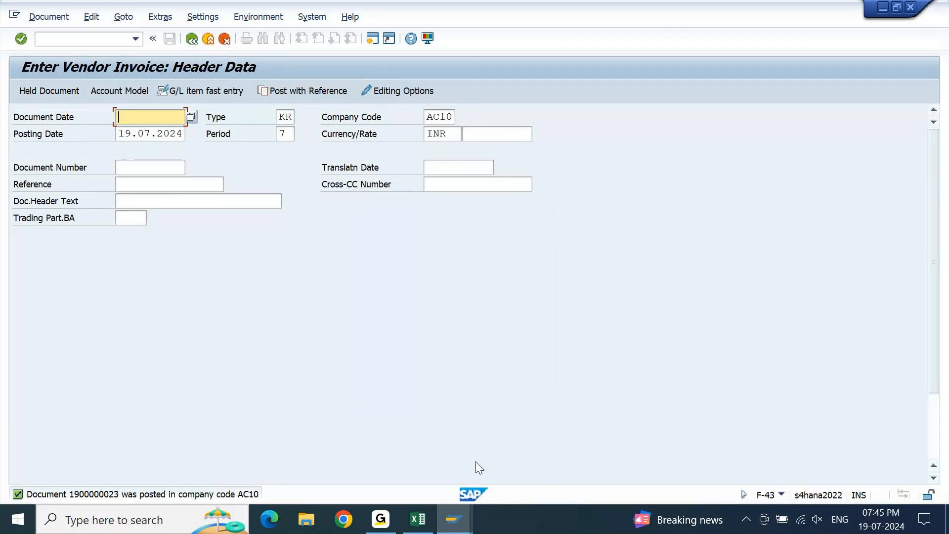
mouse_move(454, 520)
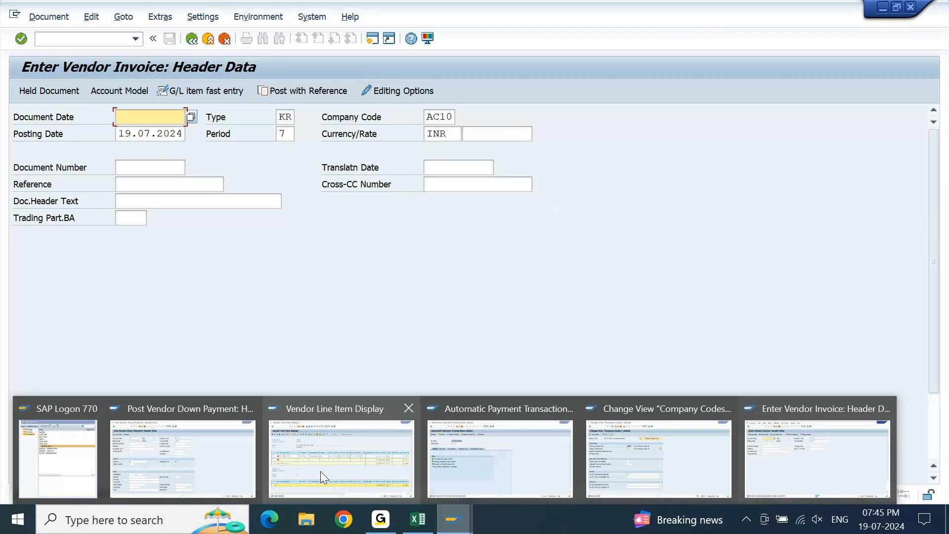
click(321, 472)
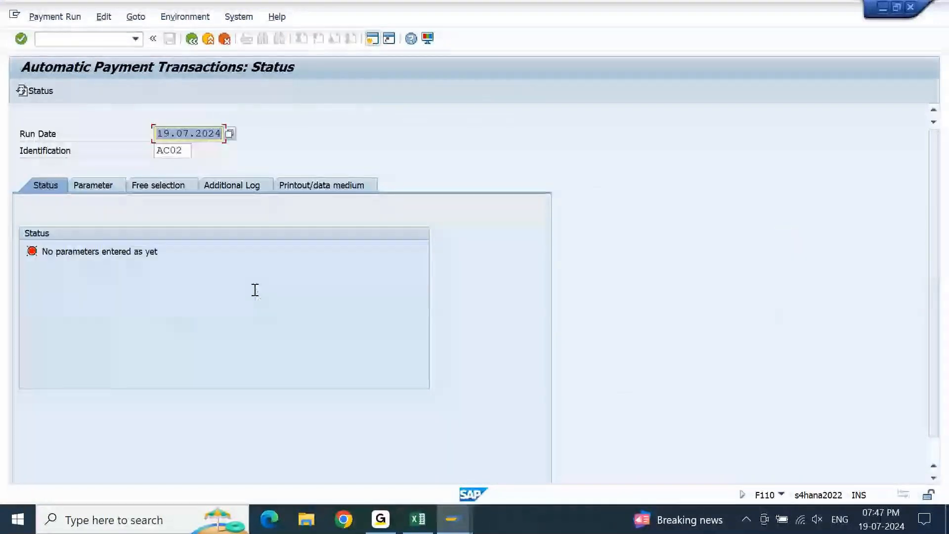
Copy the parameters of payment run AC01 into run AC02 dated 19.07.2024 and save them.
click(83, 185)
click(21, 90)
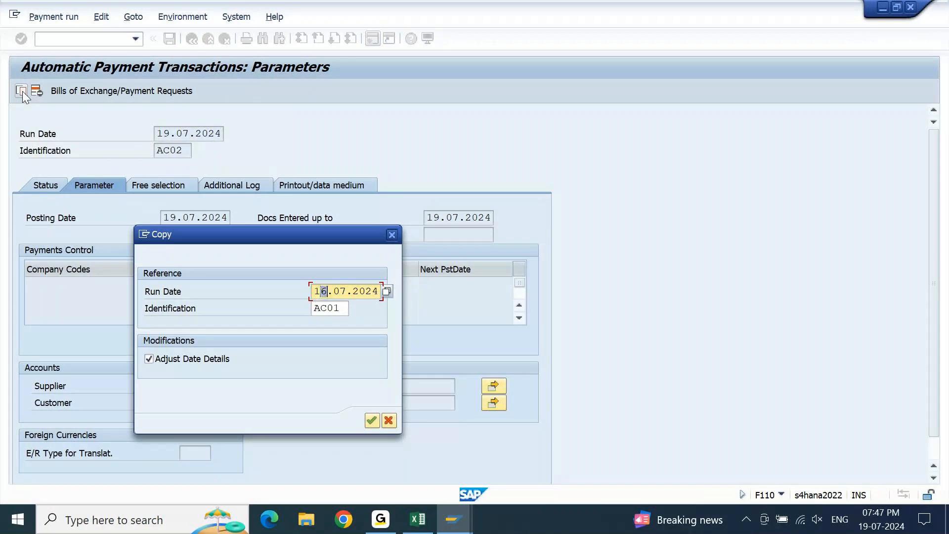
key(Return)
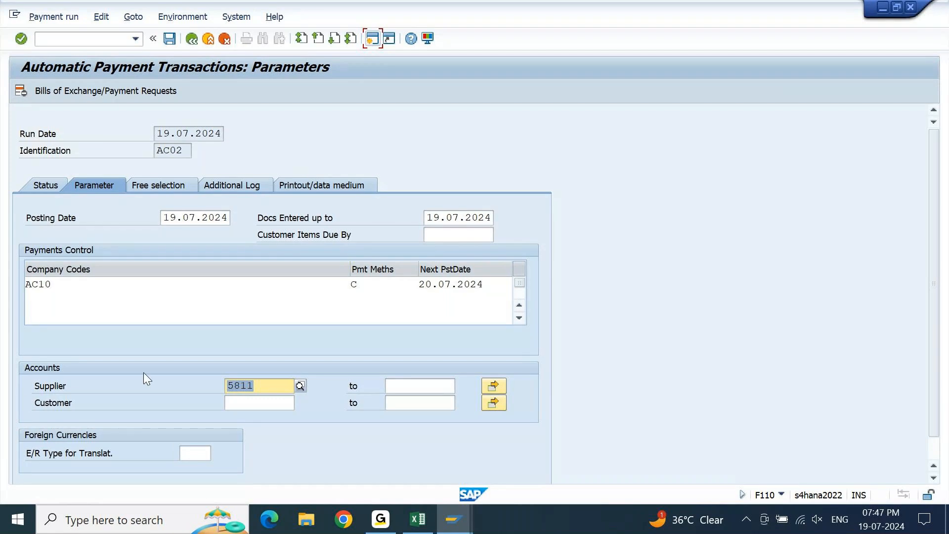
click(226, 289)
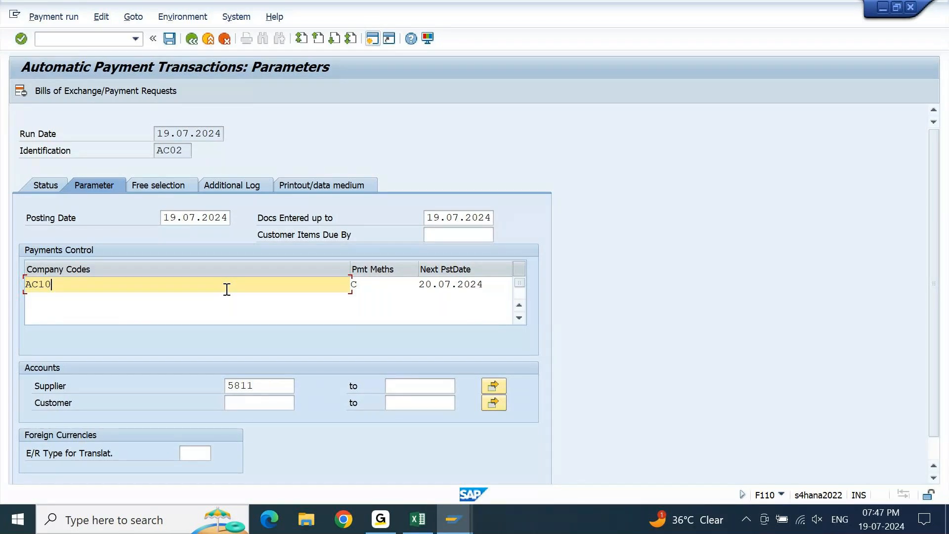
key(ctrl+s)
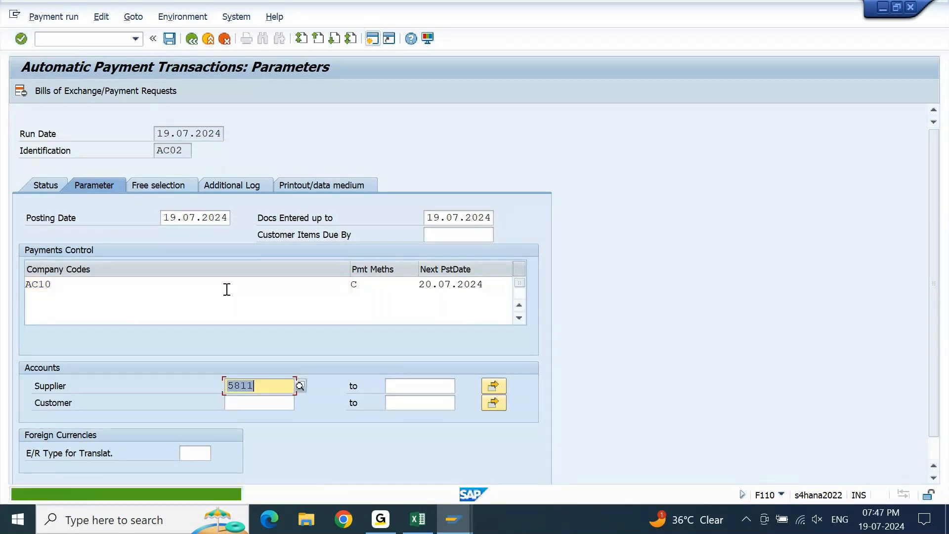
Create the payment proposal for run AC02 and display its payments.
click(43, 190)
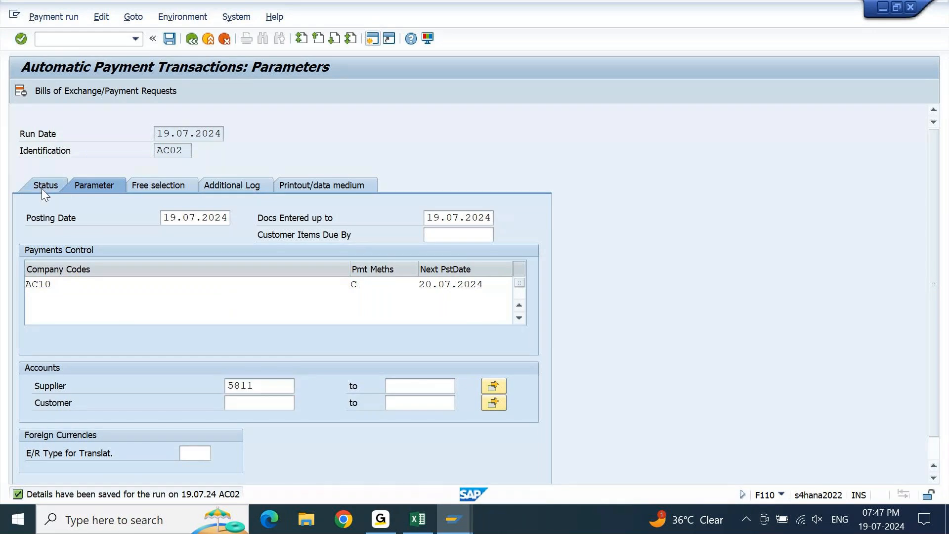
click(96, 91)
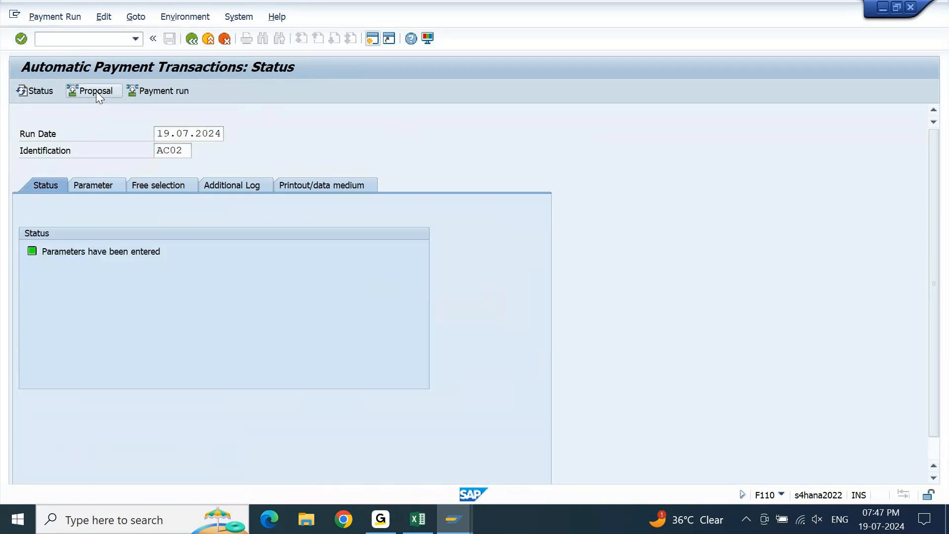
key(Return)
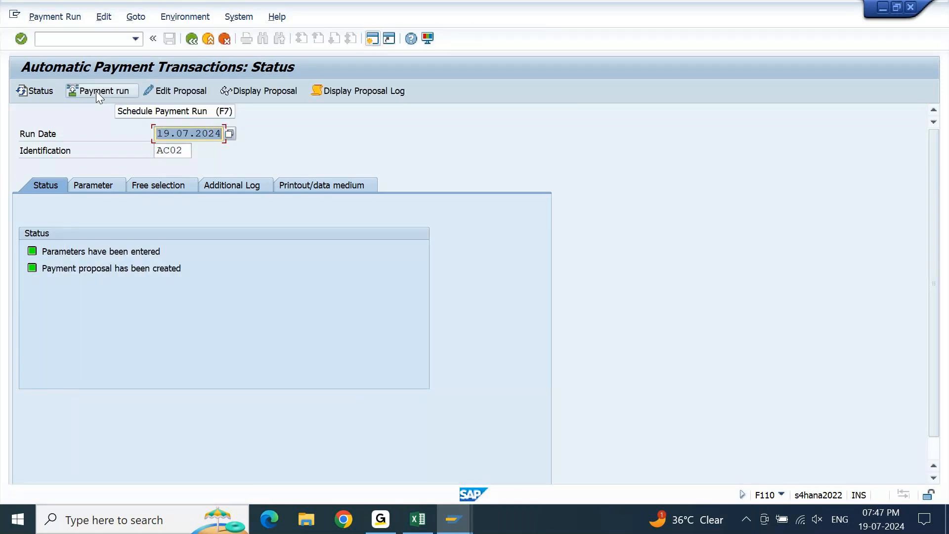
click(266, 92)
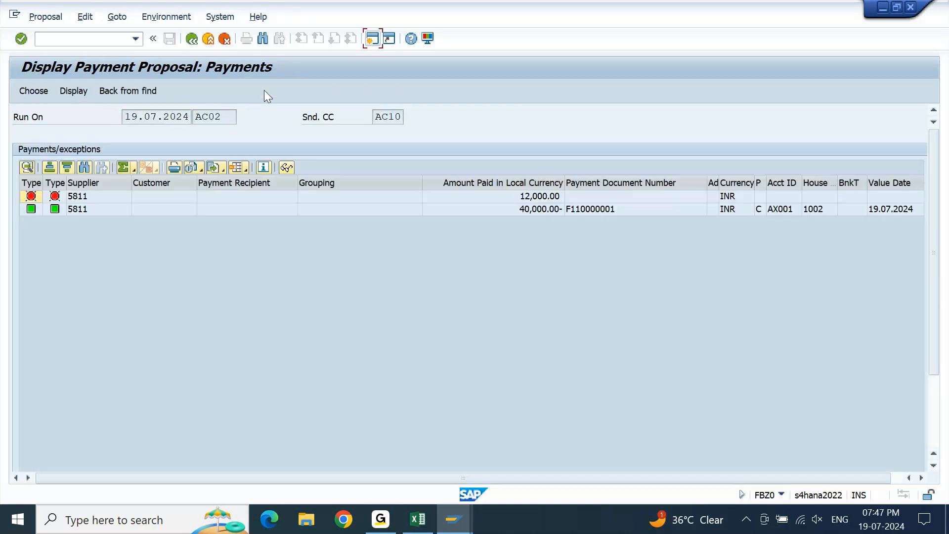
Examine the down payment and invoice lines in the payment proposal, dismissing the Windows Security notification.
click(525, 218)
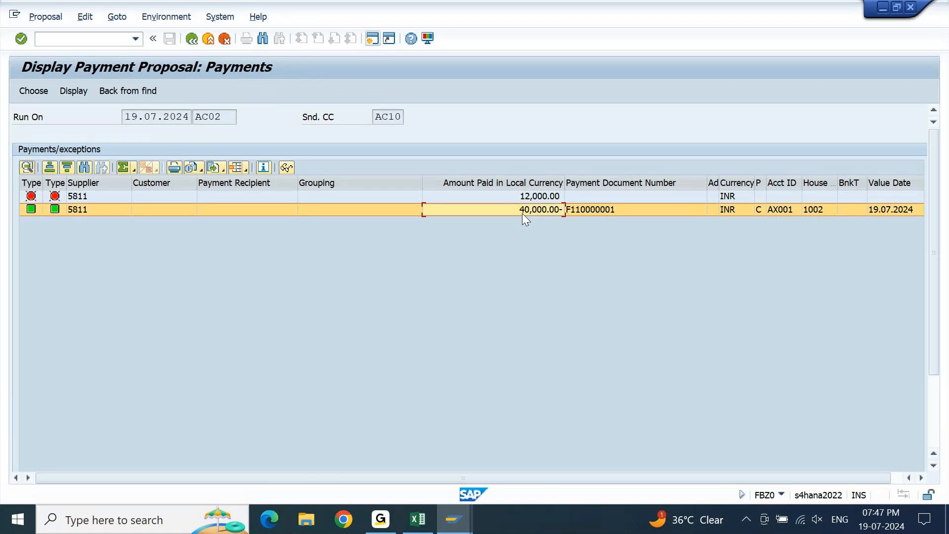
click(522, 200)
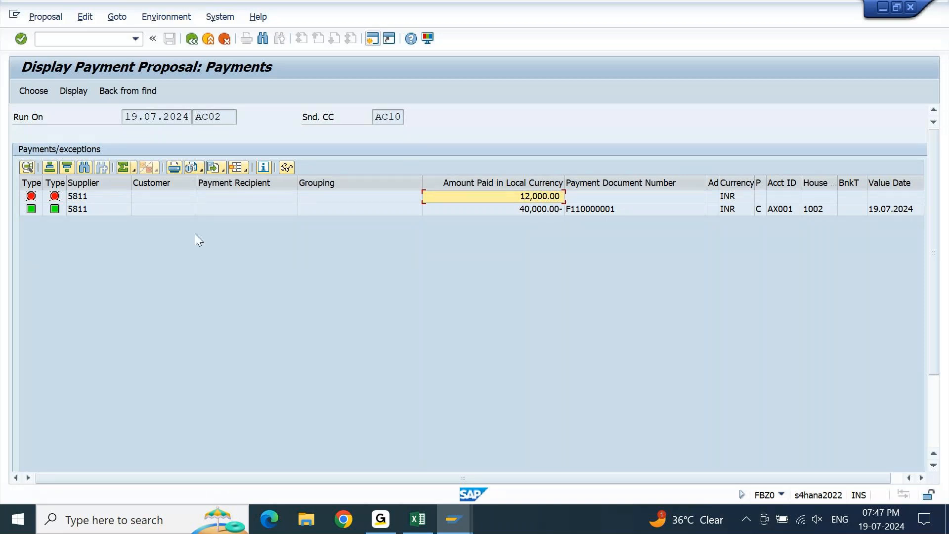
click(144, 206)
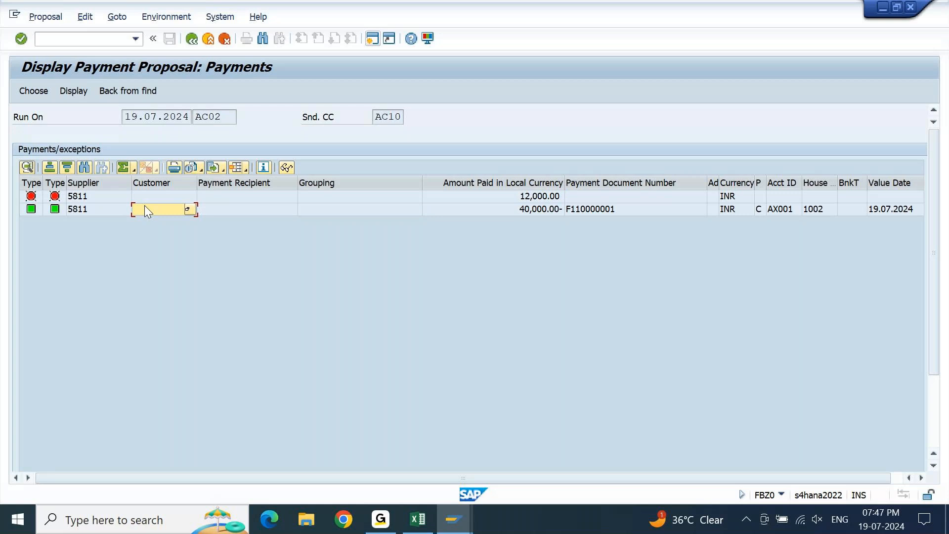
click(140, 196)
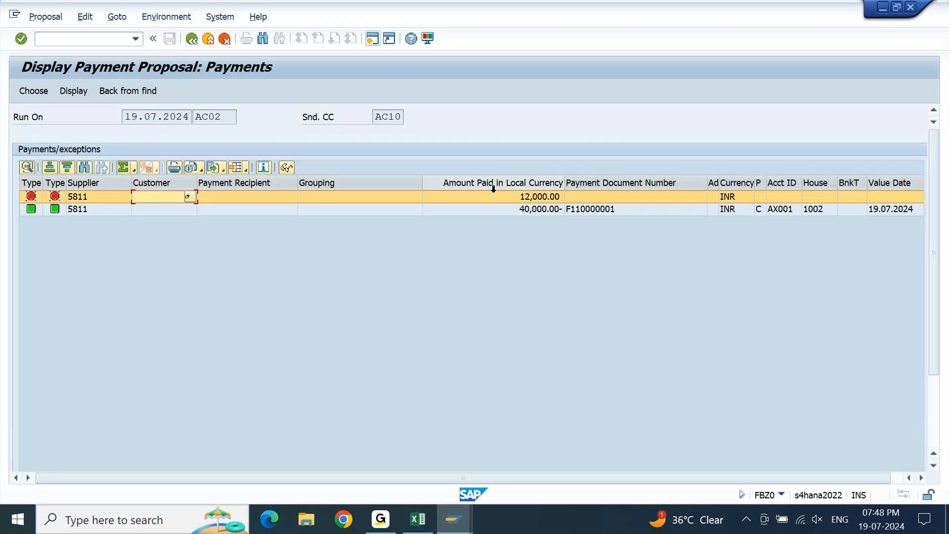
click(683, 200)
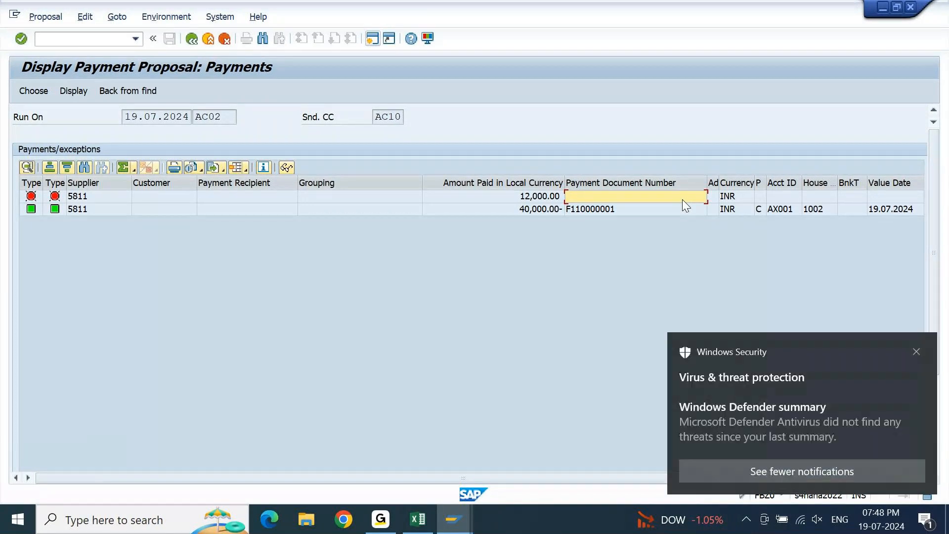
click(919, 349)
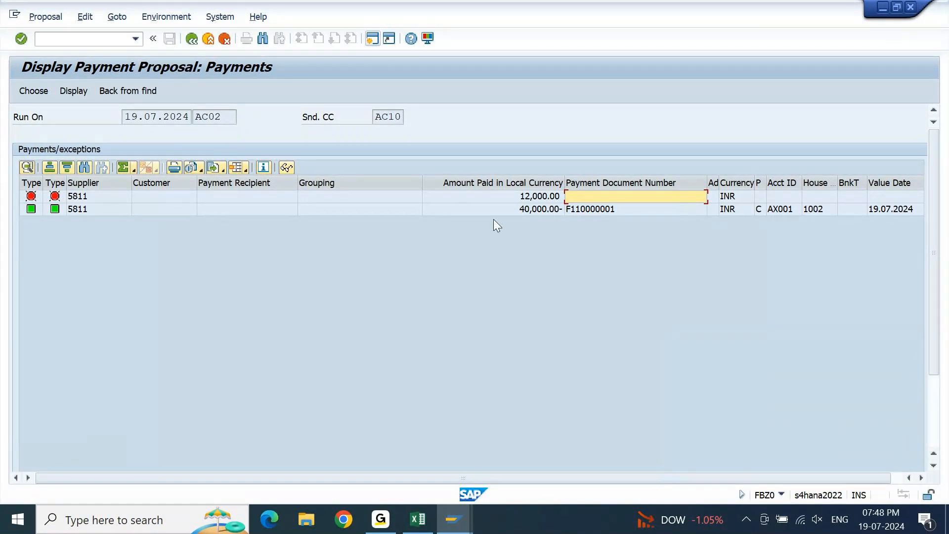
click(23, 210)
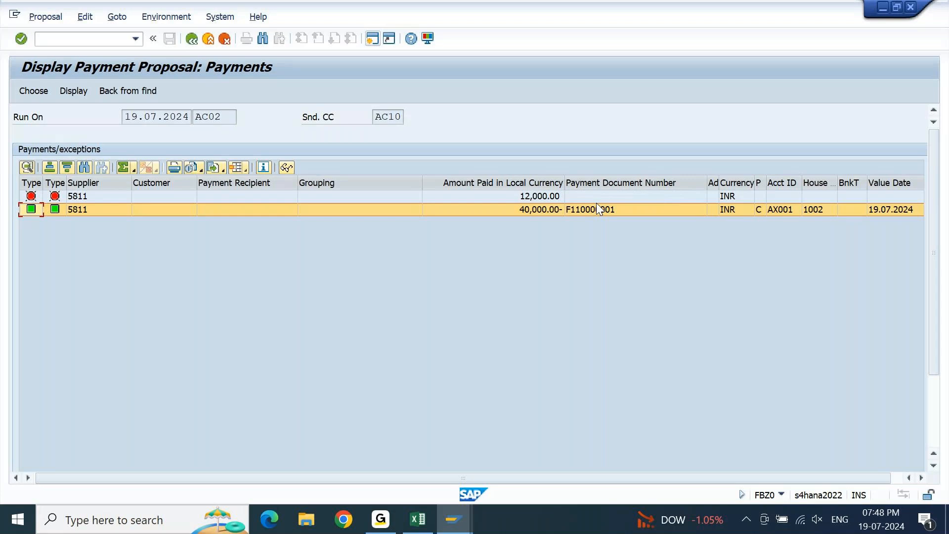
Total the proposal's Amount Paid in Local Currency column and subtotal it by Payment Document Number.
click(550, 182)
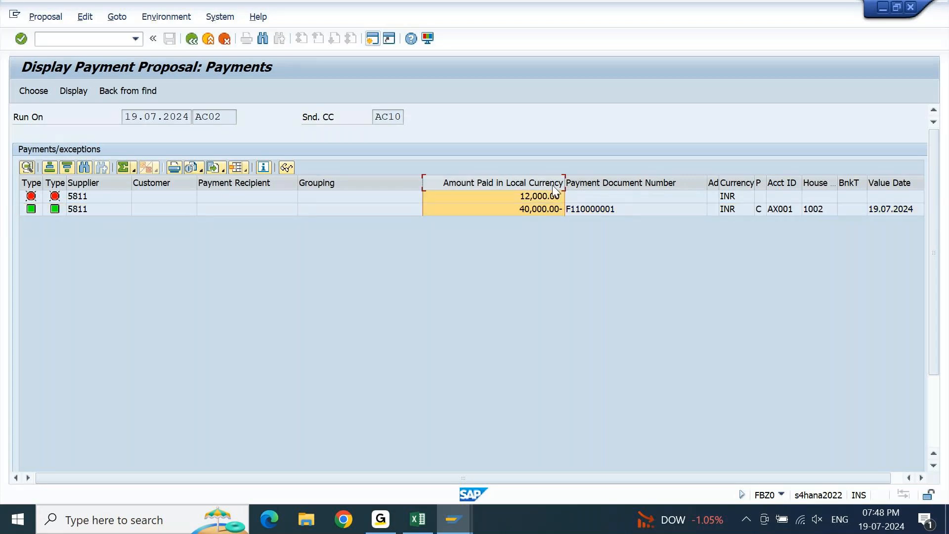
click(122, 168)
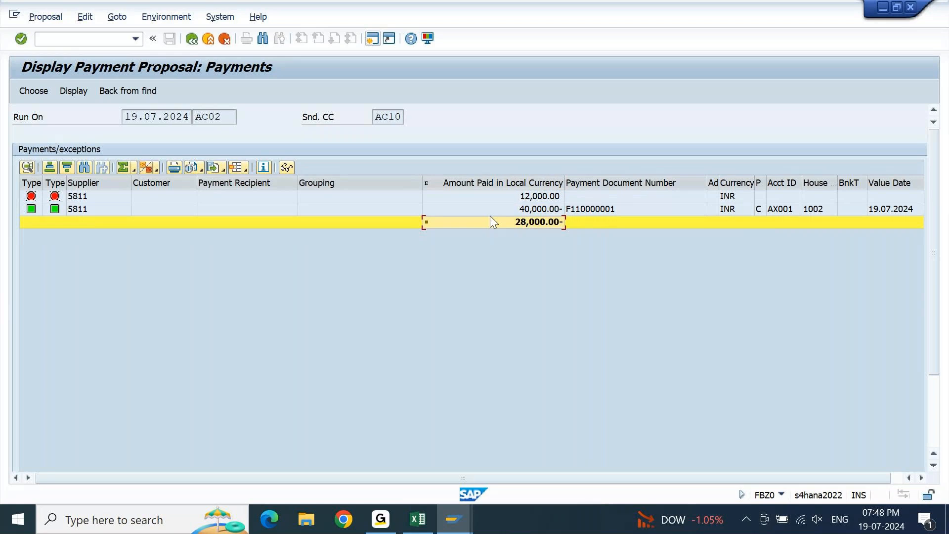
click(632, 184)
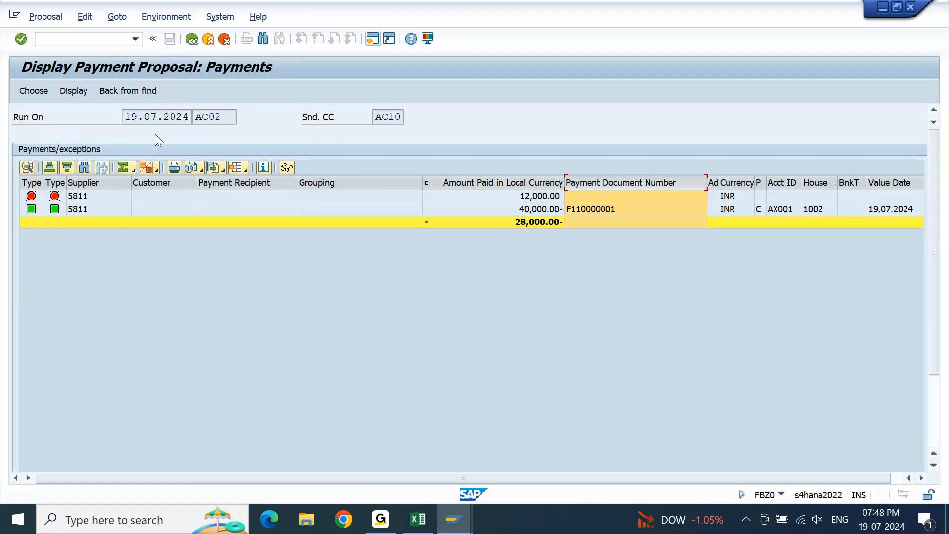
click(147, 167)
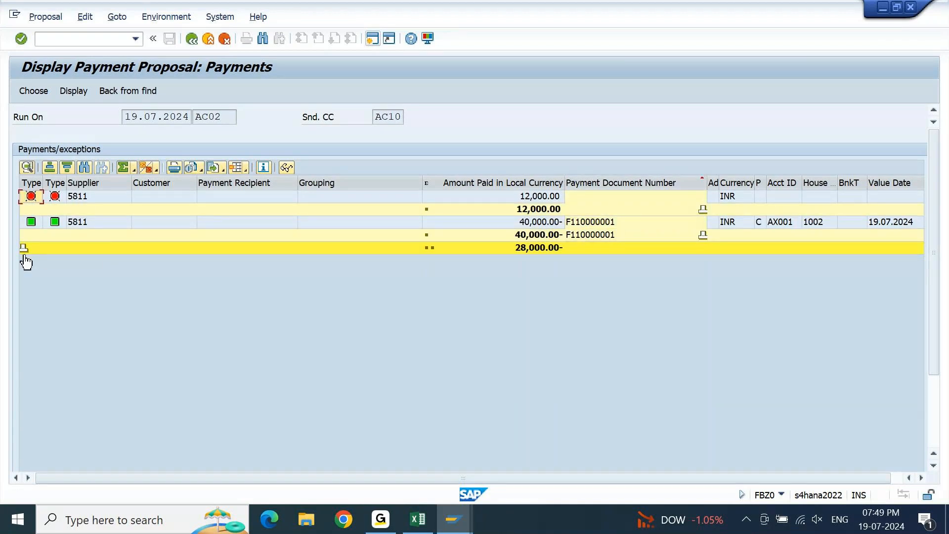
Collapse the proposal list to its payment document subtotals and return to the status screen of payment run AC02.
click(25, 249)
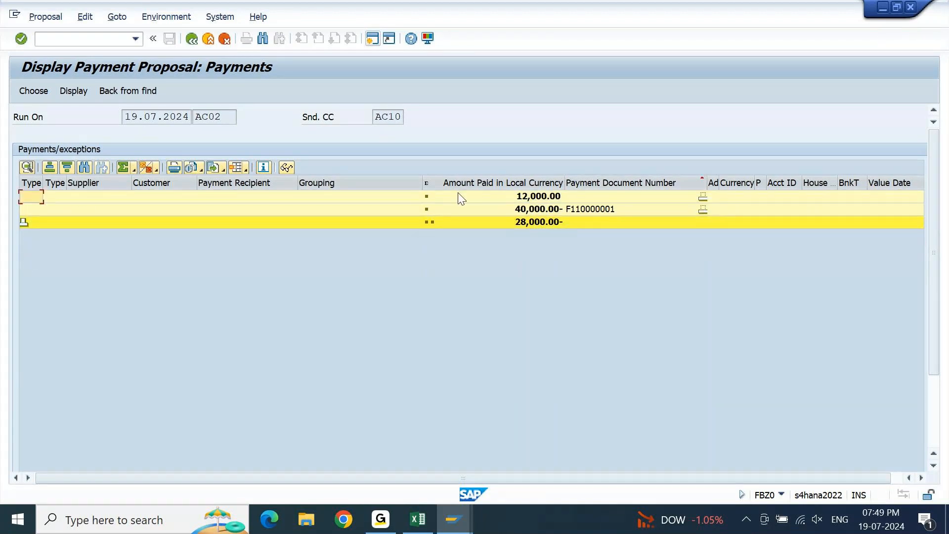
click(601, 214)
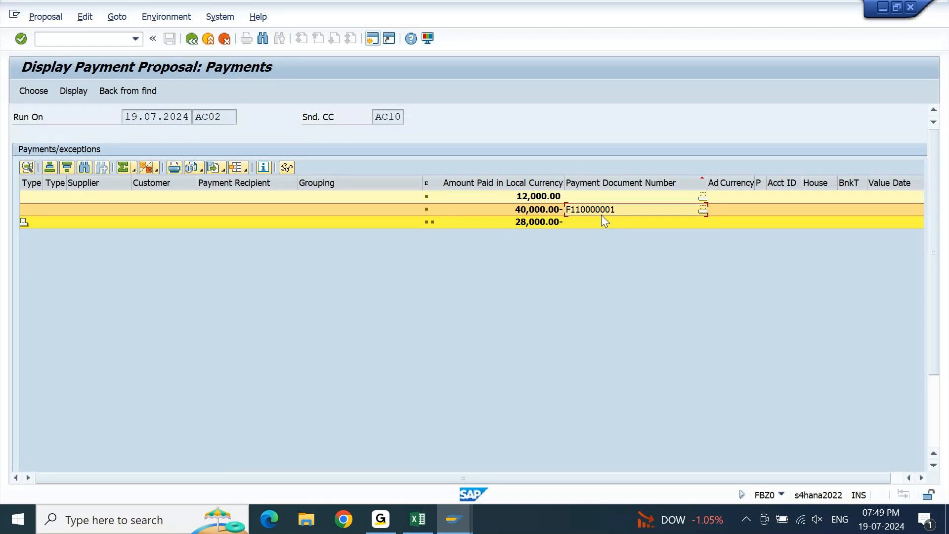
double_click(601, 214)
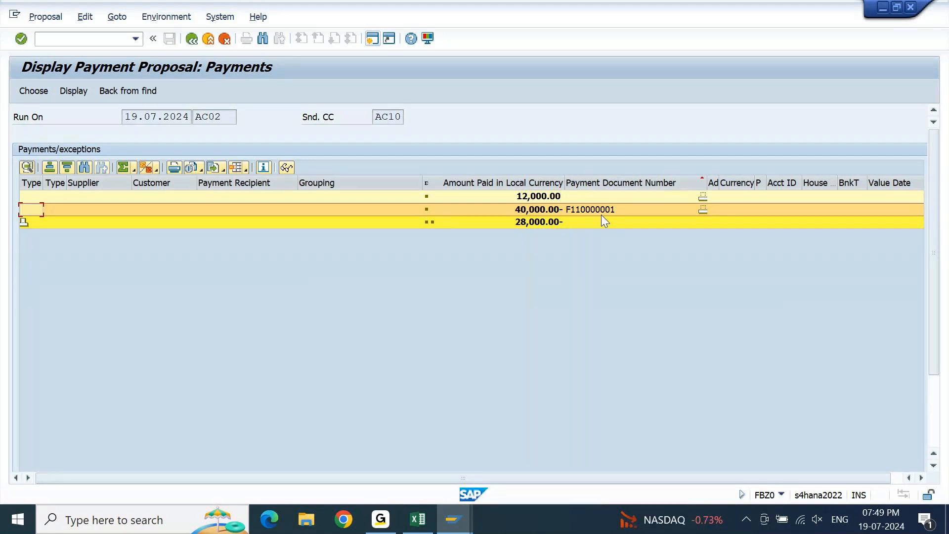
key(F3)
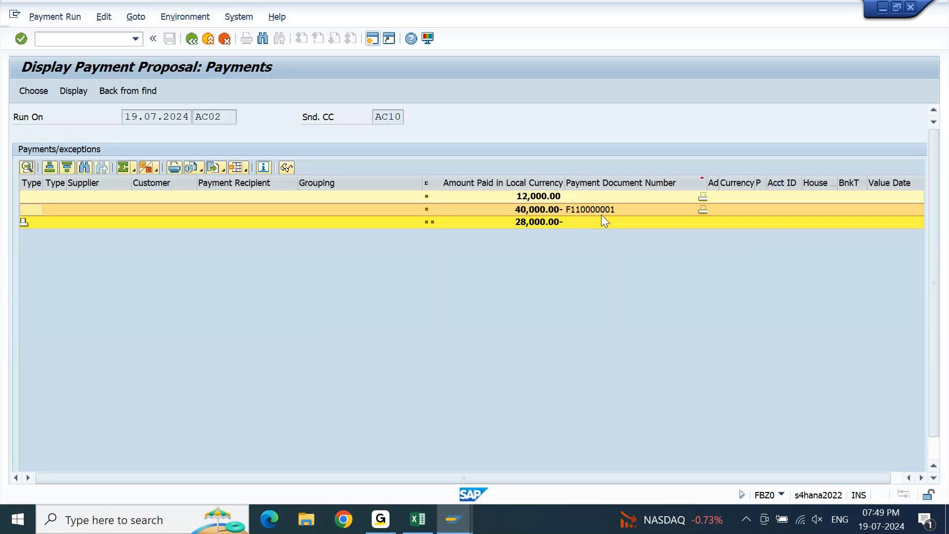
key(F3)
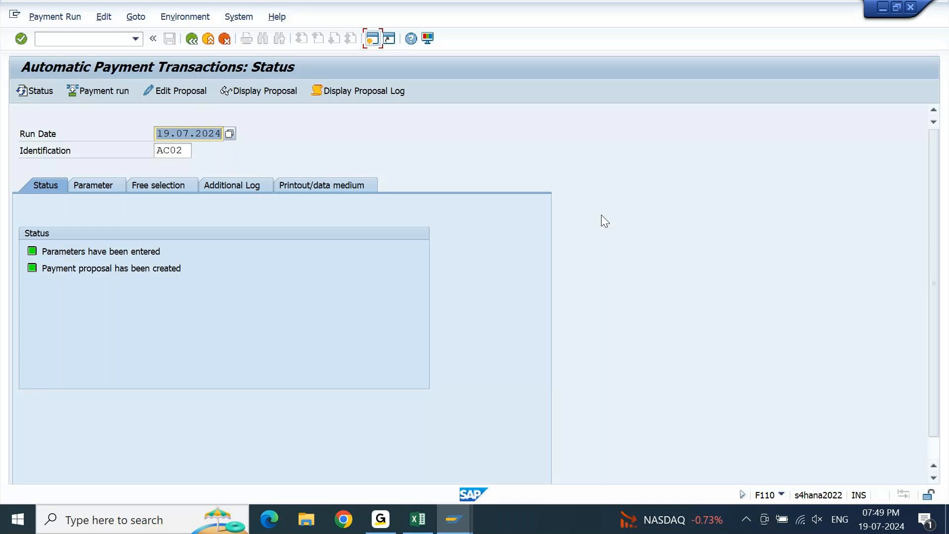
Switch to Excel and review the steps of the automatic payment process for down payments, ending at Adjust Downpayment with Invoice.
key(alt+Tab)
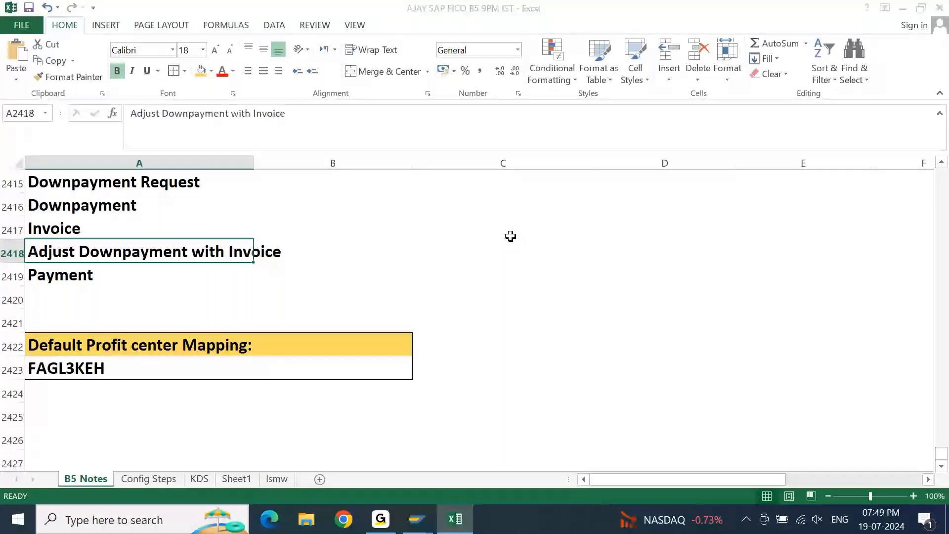
key(Up)
key(Up)
key(Up)
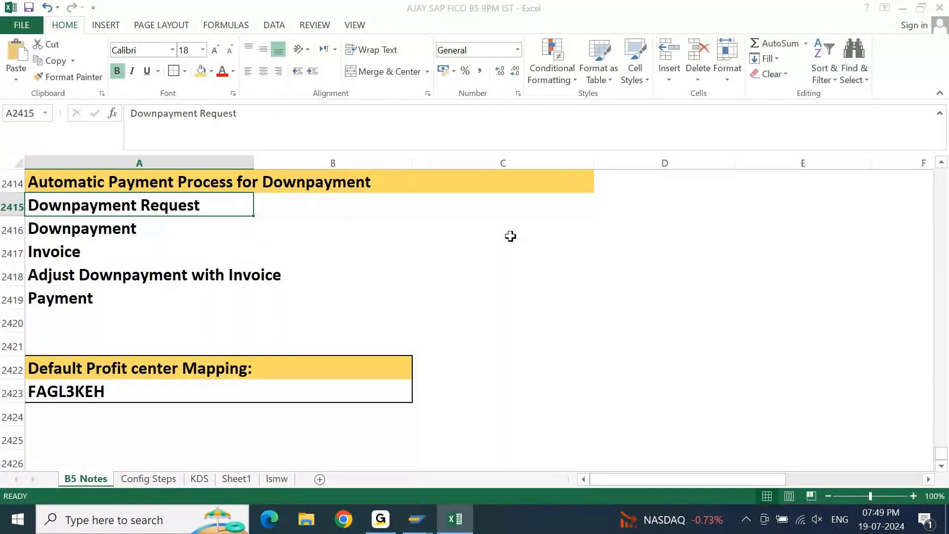
key(Down)
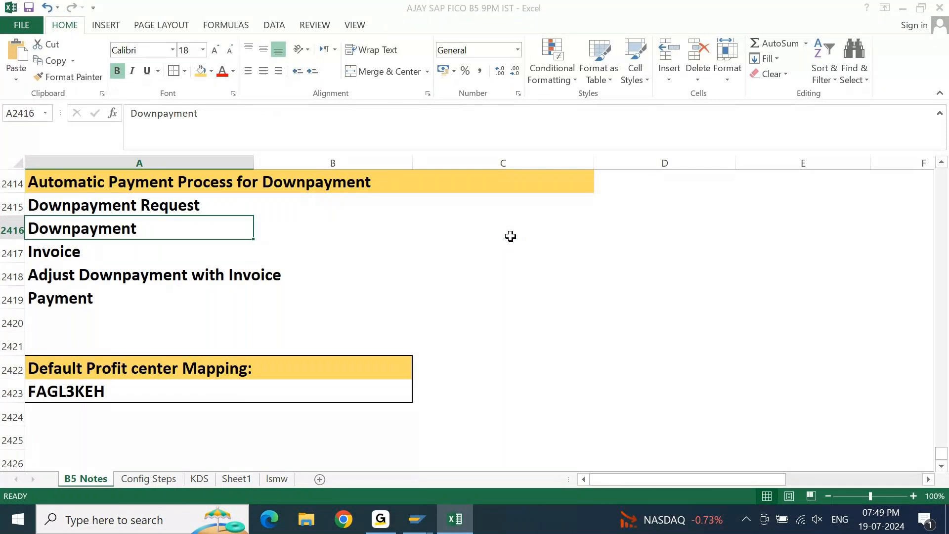
key(Down)
key(Down)
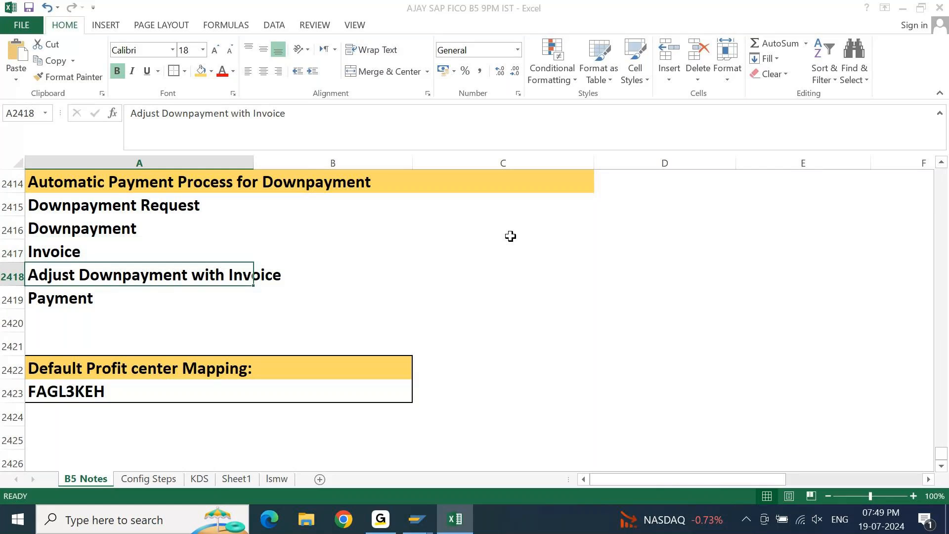
key(Down)
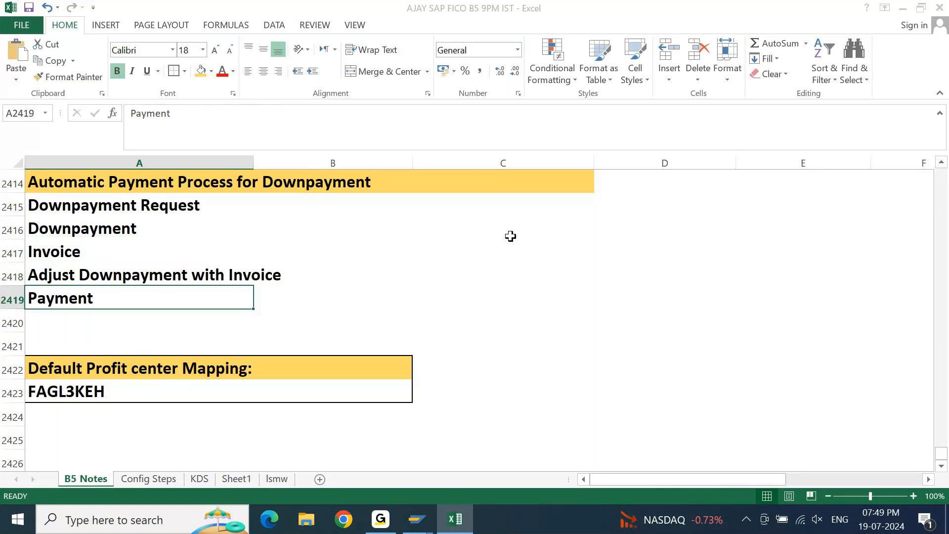
key(Up)
key(Up)
key(Up)
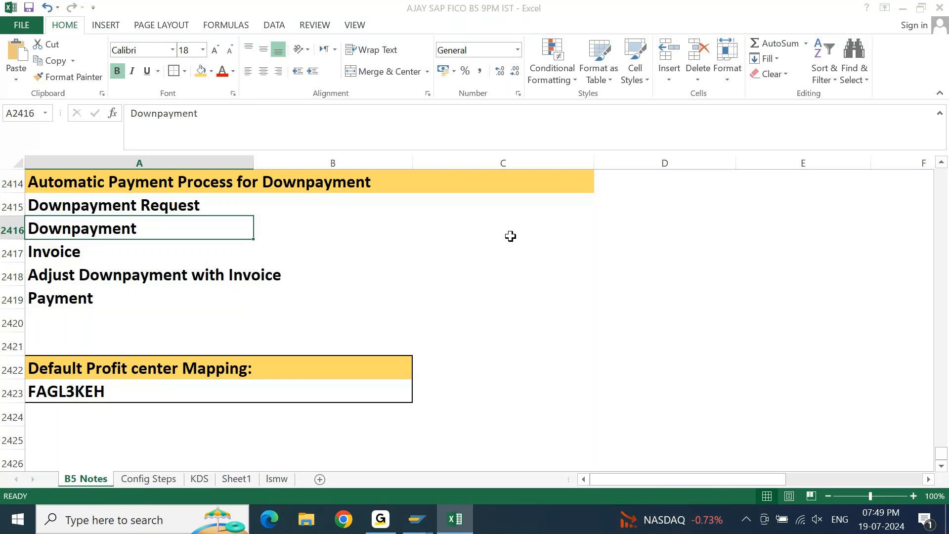
key(Down)
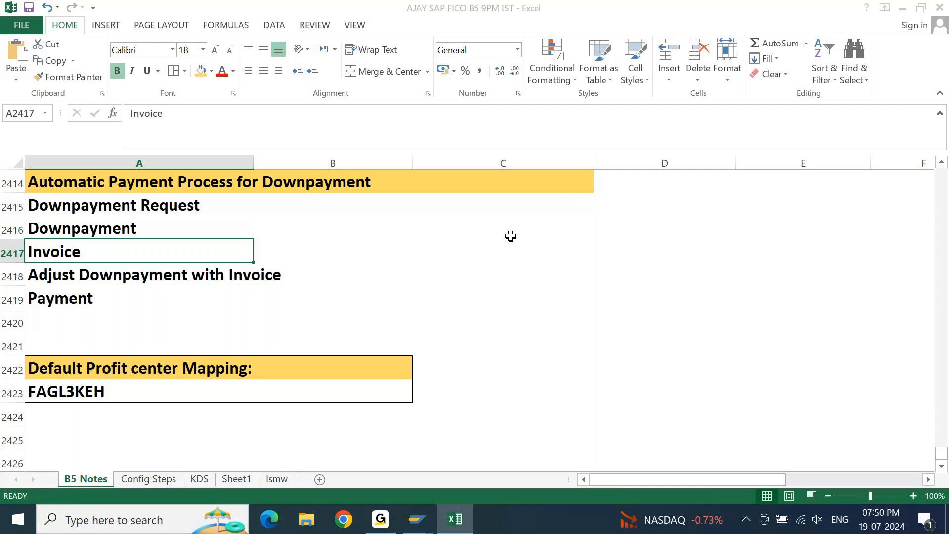
key(Down)
key(shift+Right)
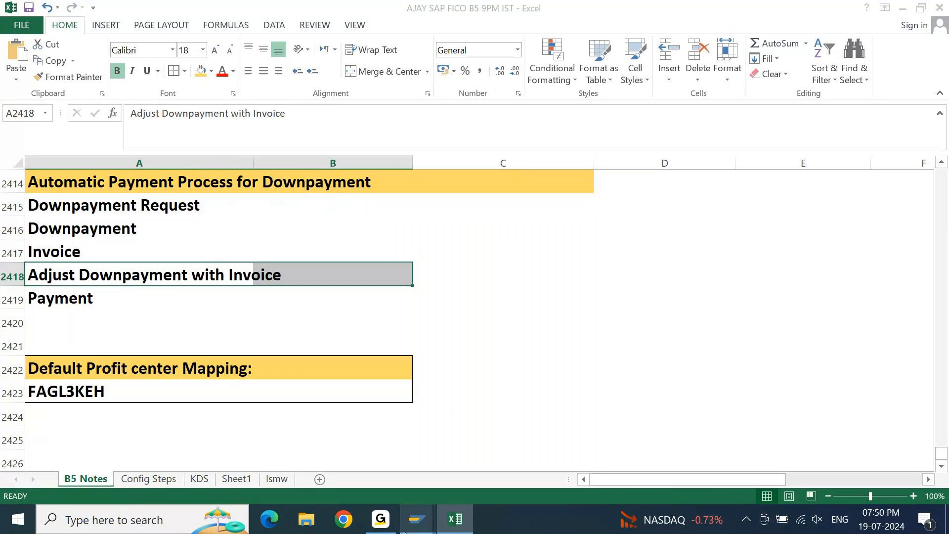
Switch back to SAP, exit the vendor down payment posting without saving, and open down payment clearing F-54.
click(417, 519)
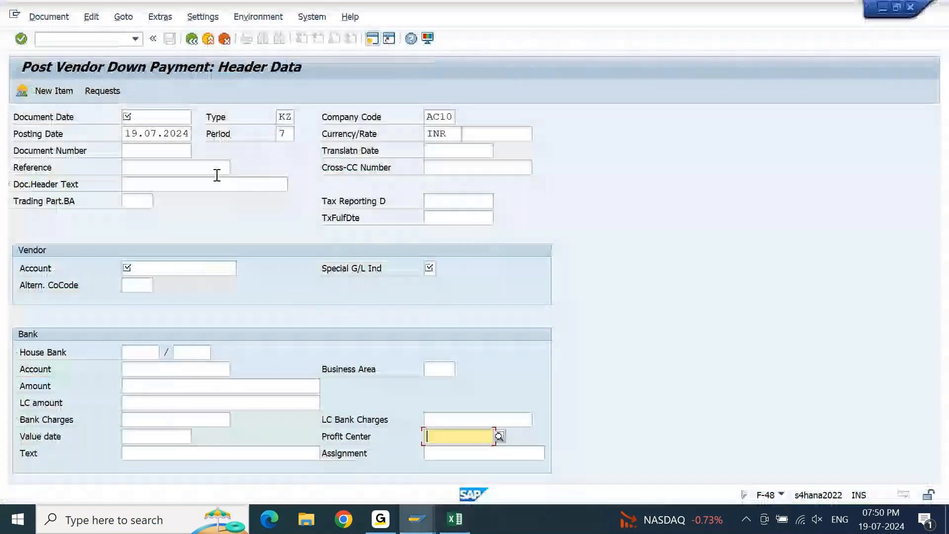
click(199, 39)
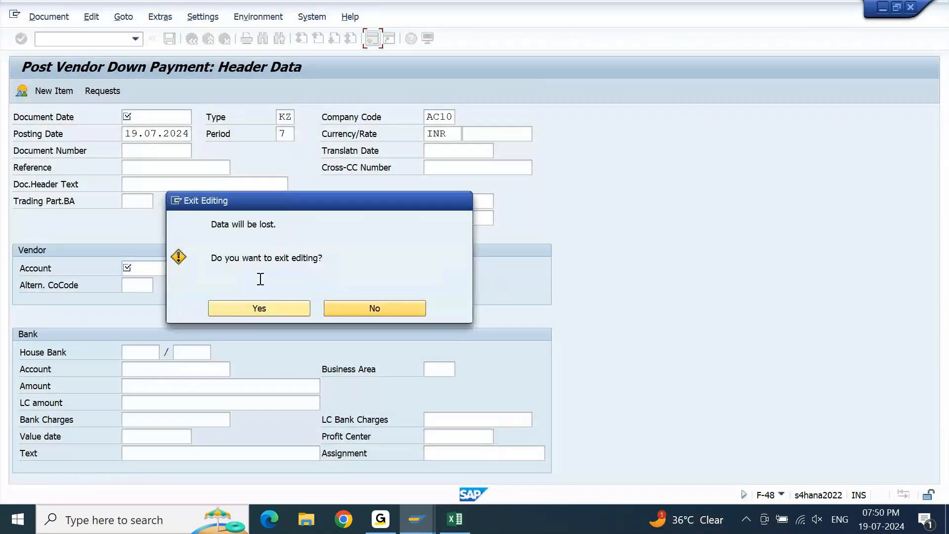
click(259, 310)
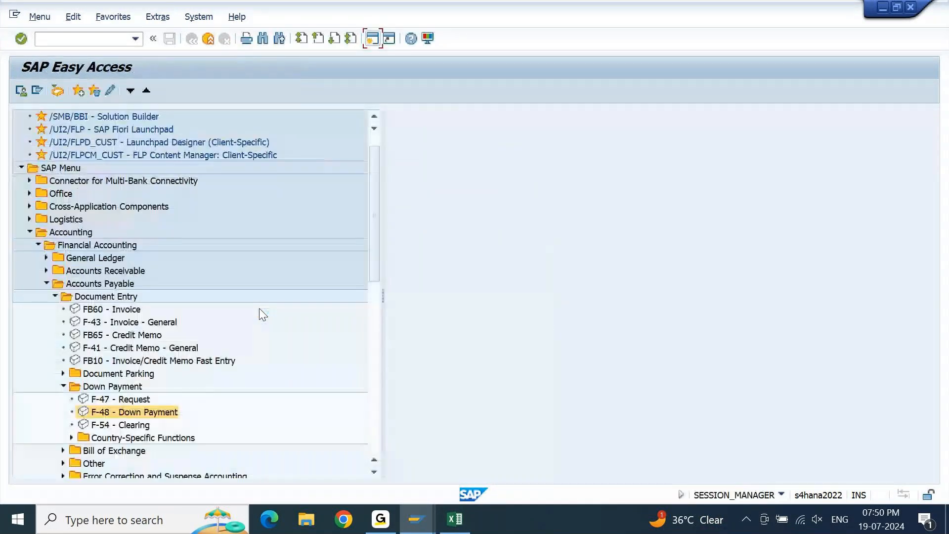
click(129, 428)
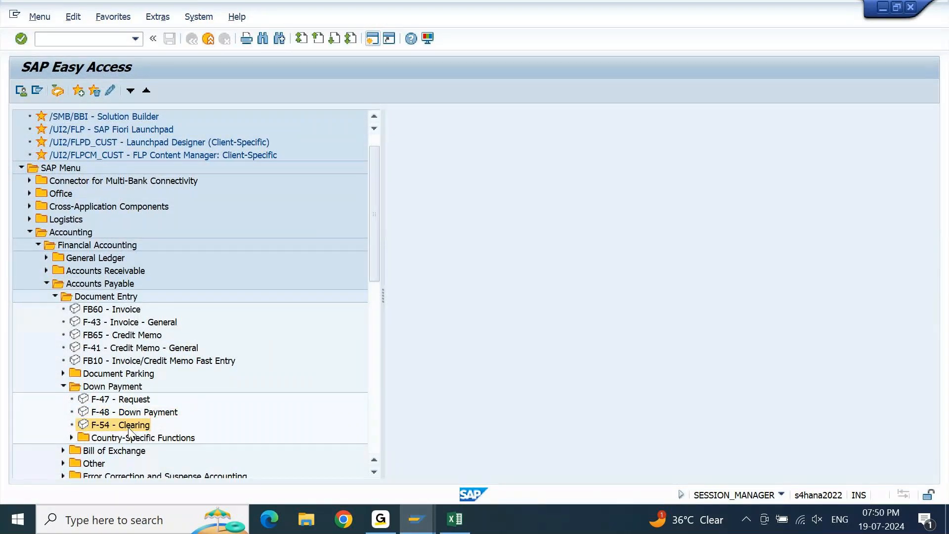
double_click(129, 428)
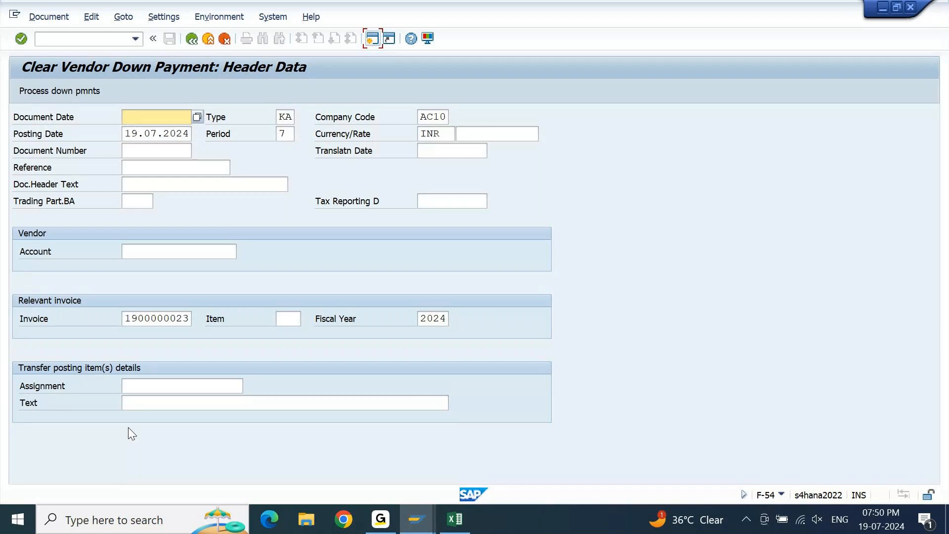
Set the clearing document's date to 19.07.2024 and enter DP CLEARING as its reference and document header text.
key(Tab)
key(Down)
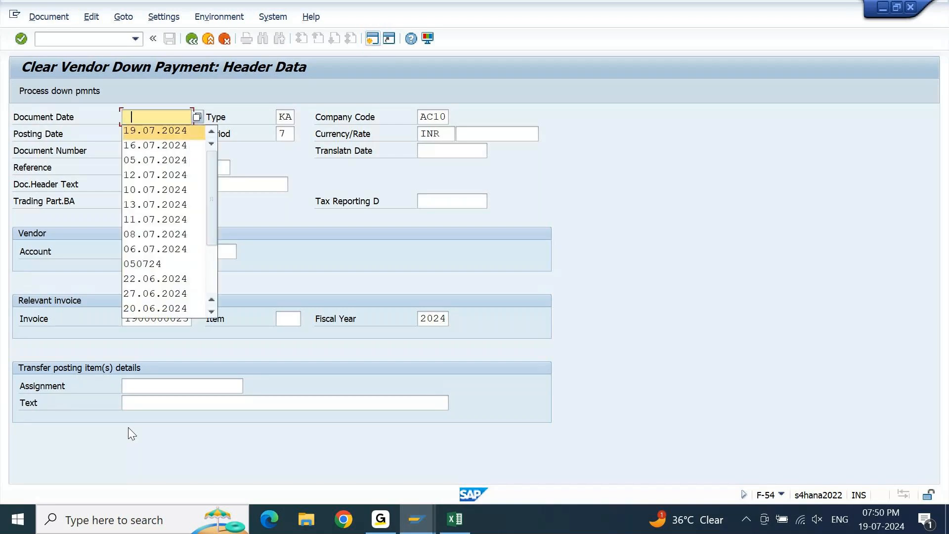
key(Return)
key(Down)
key(Down)
key(Down)
text(D)
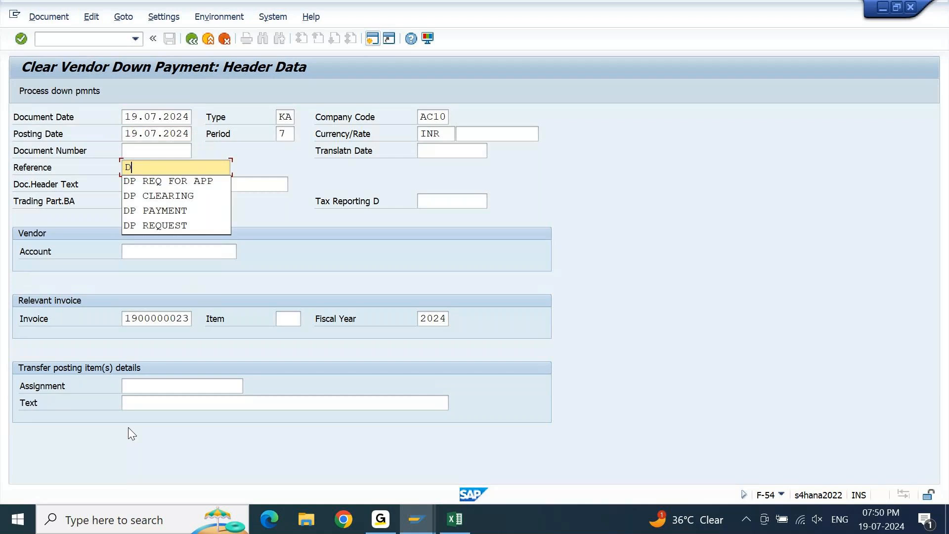
key(Down)
key(Down)
key(Return)
key(Down)
text(DP CLEARING)
key(Down)
key(Down)
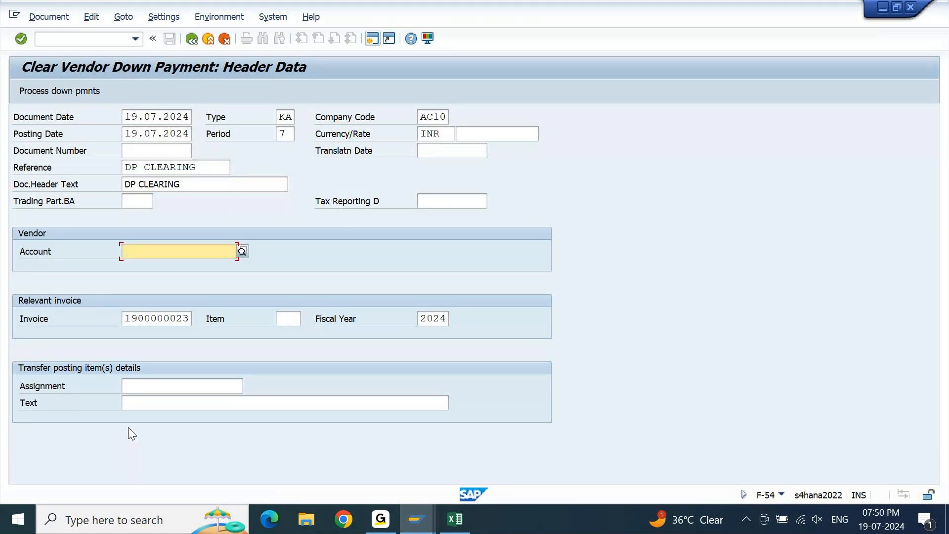
Enter the vendor's account number, set the transfer posting assignment and text to DP FOR APP, and process the down payments.
key(Down)
key(Down)
key(Return)
key(Down)
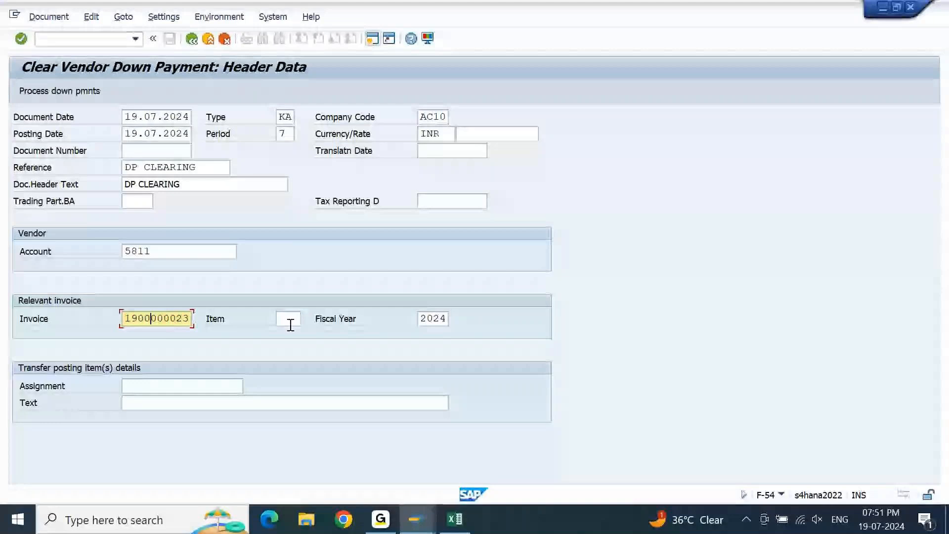
click(152, 387)
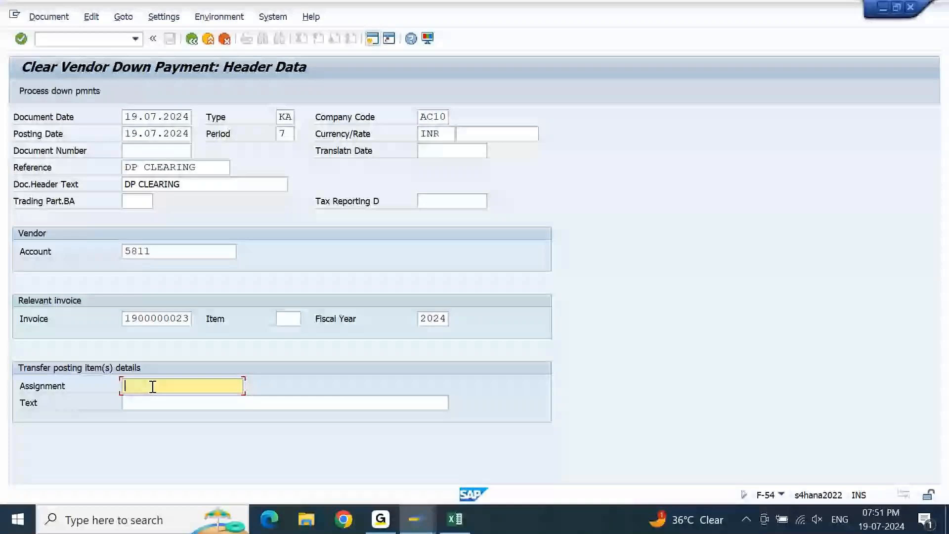
text(DP FOR APP)
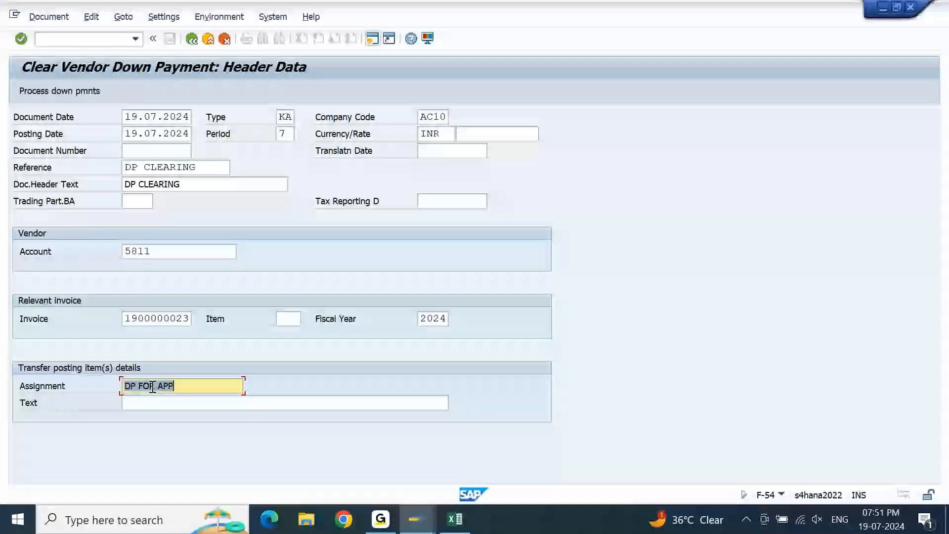
key(Tab)
text(DP FOR APP)
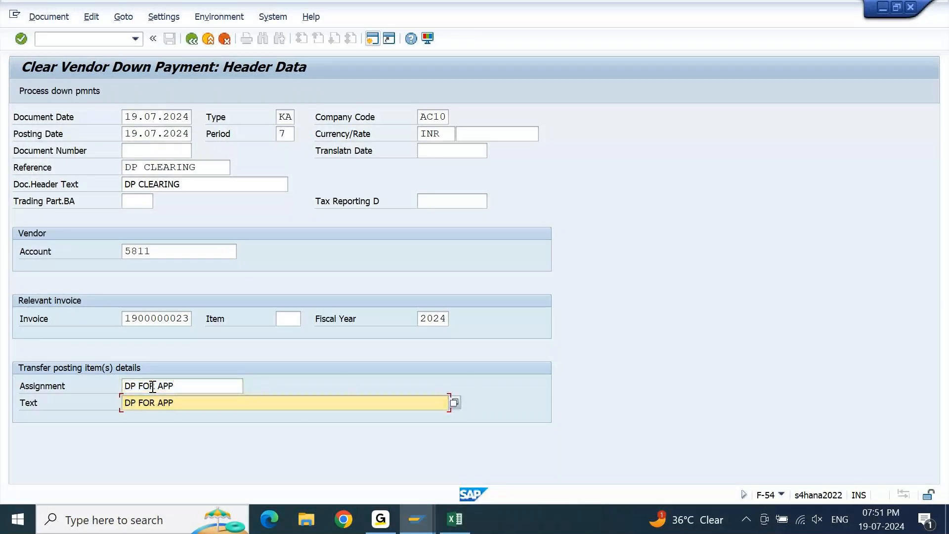
key(Return)
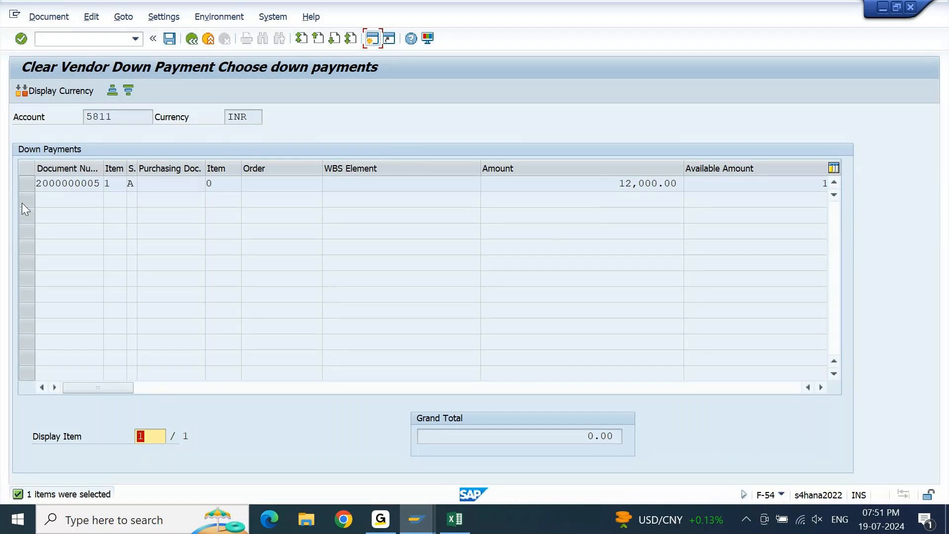
Simulate clearing the 12,000.00 INR down payment against the invoice, check both line items, and post the clearing document.
click(34, 183)
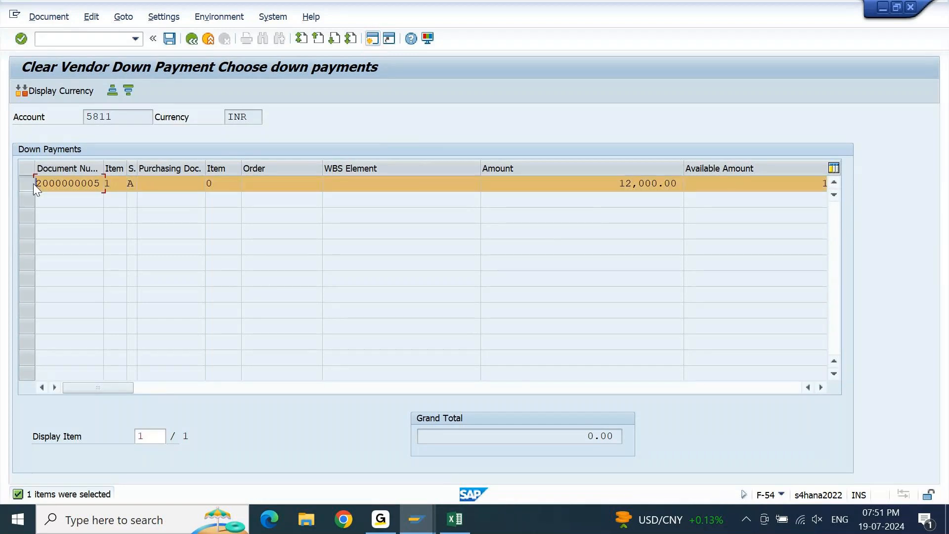
click(51, 17)
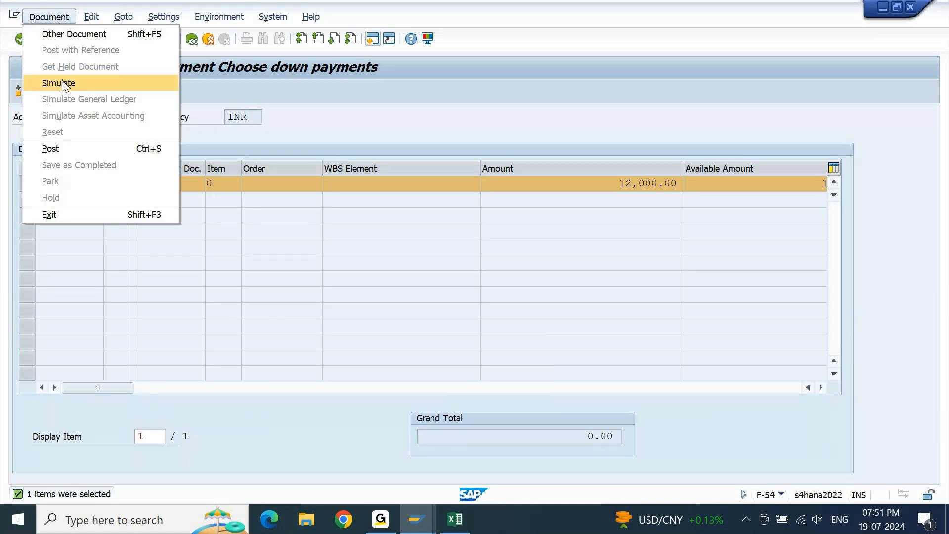
click(62, 83)
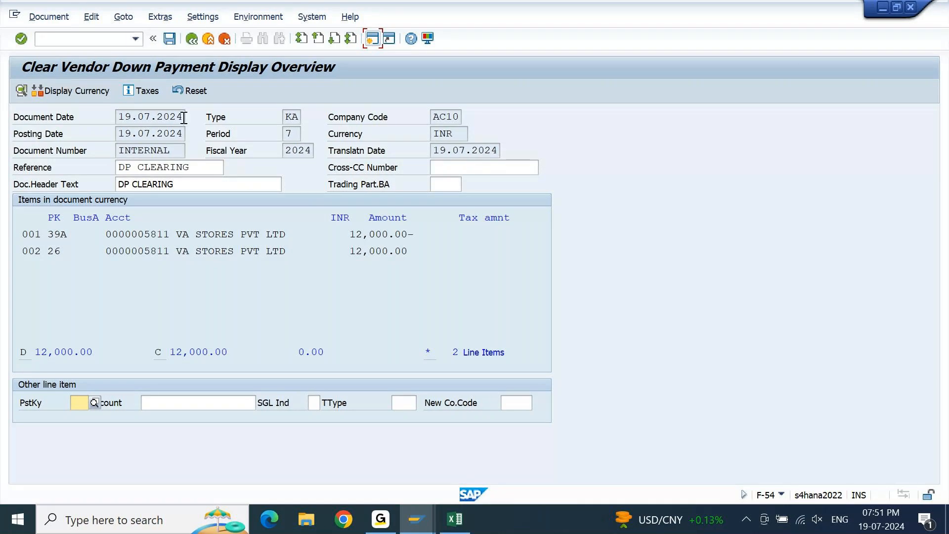
drag(415, 234, 169, 233)
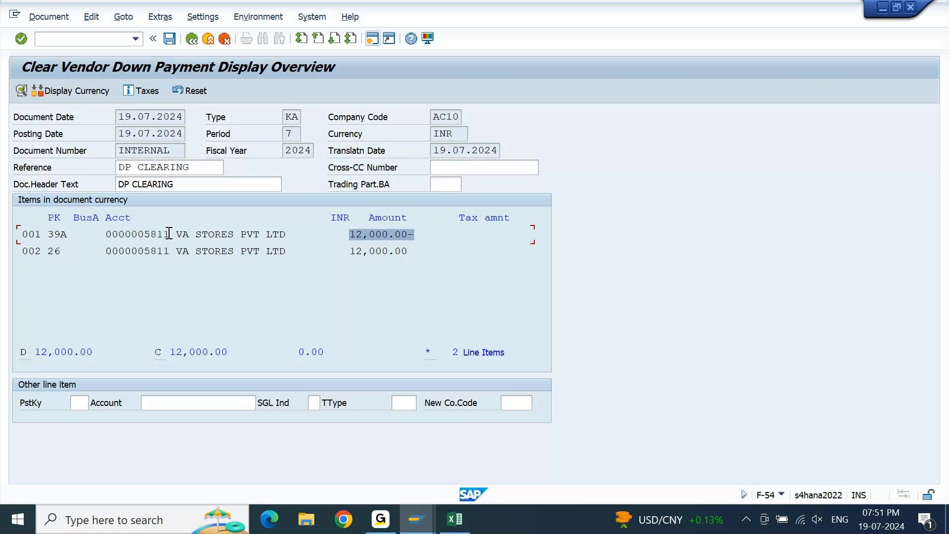
drag(418, 254, 337, 255)
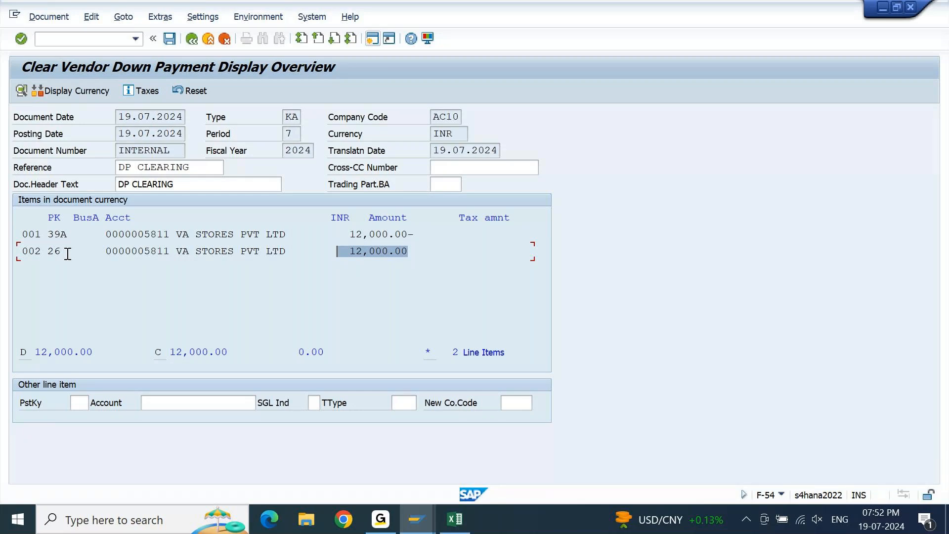
click(172, 40)
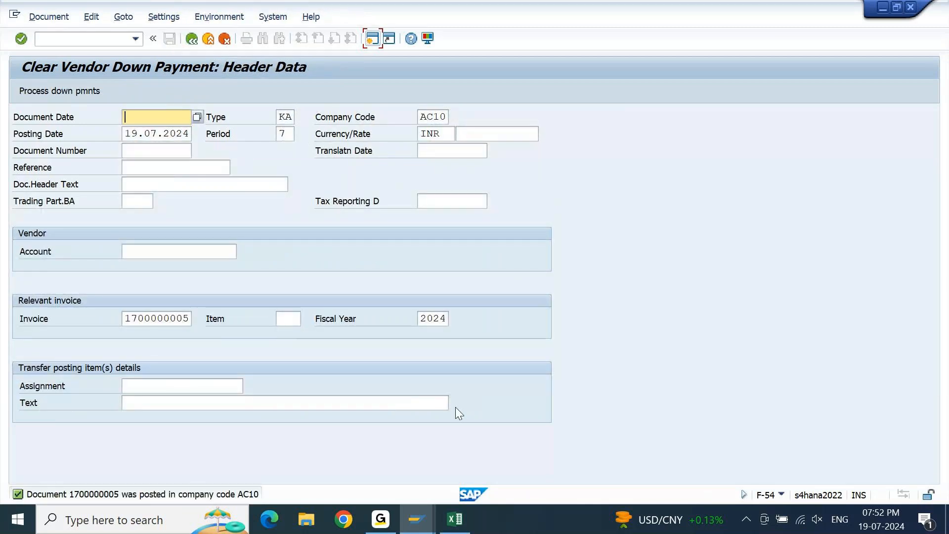
Refresh the vendor line item display in FBL1N and examine the items' amounts, invoice references and texts.
mouse_move(421, 530)
click(361, 489)
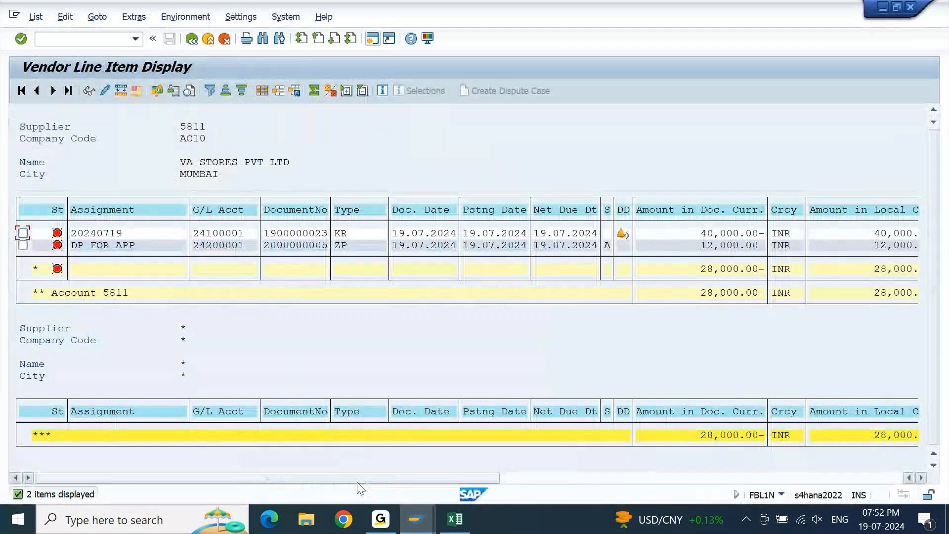
click(36, 17)
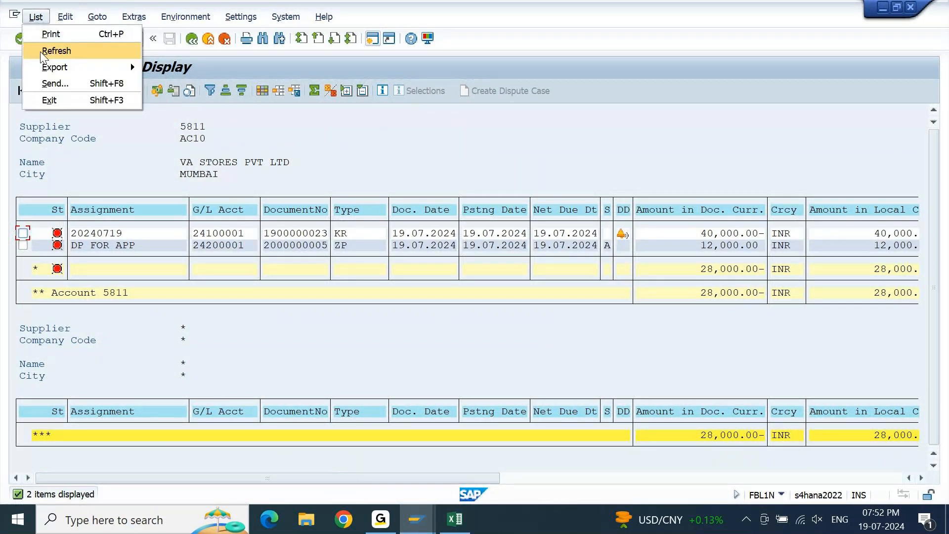
click(41, 52)
drag(214, 482, 504, 491)
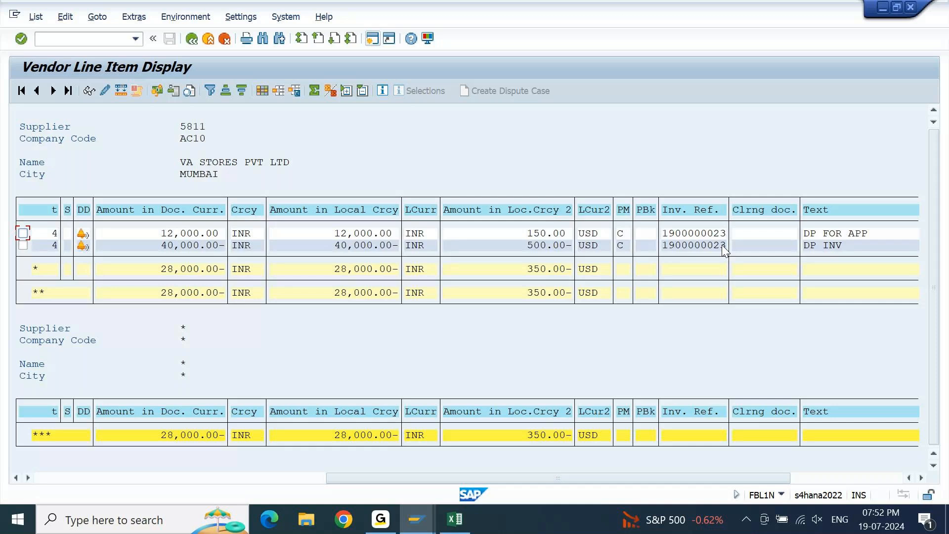
Switch to the F110 session and delete the existing payment proposal for run AC02 dated 19.07.2024.
click(471, 471)
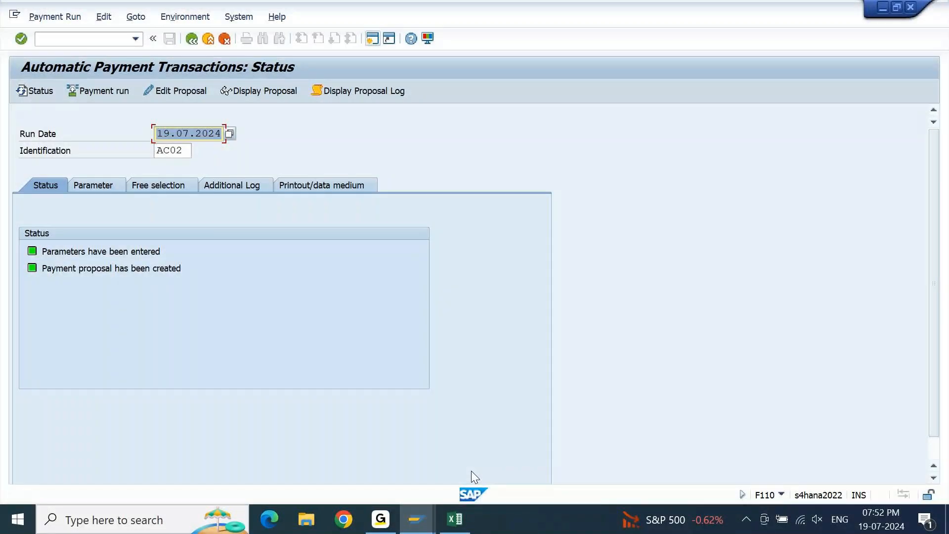
click(103, 16)
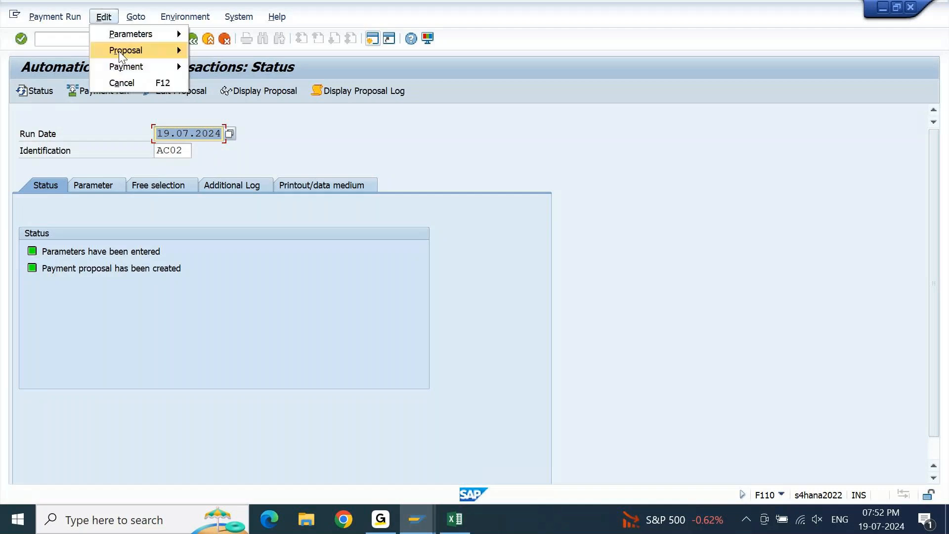
mouse_move(119, 51)
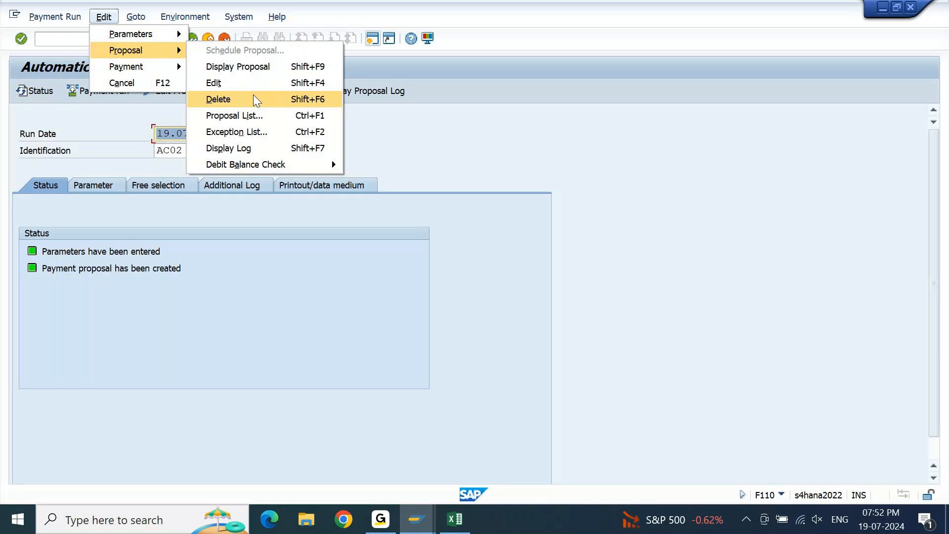
click(253, 95)
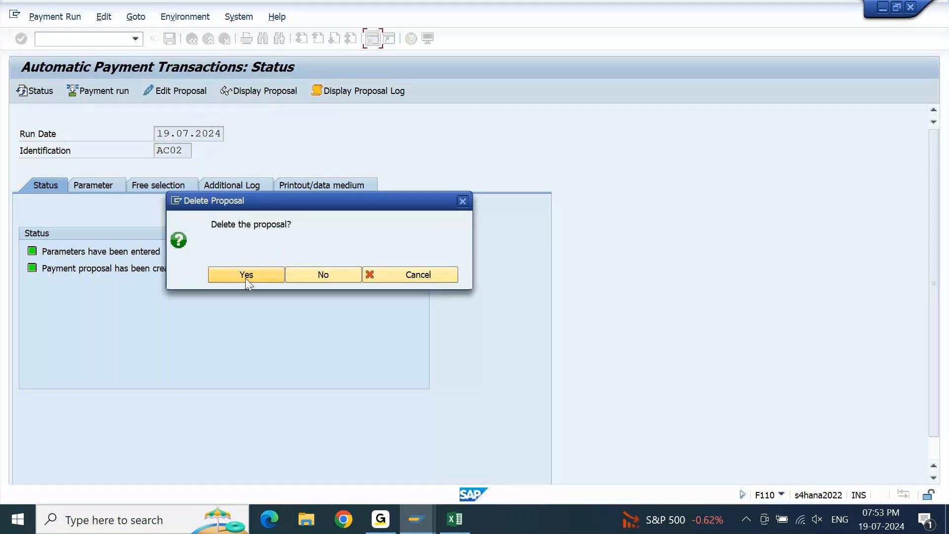
click(246, 281)
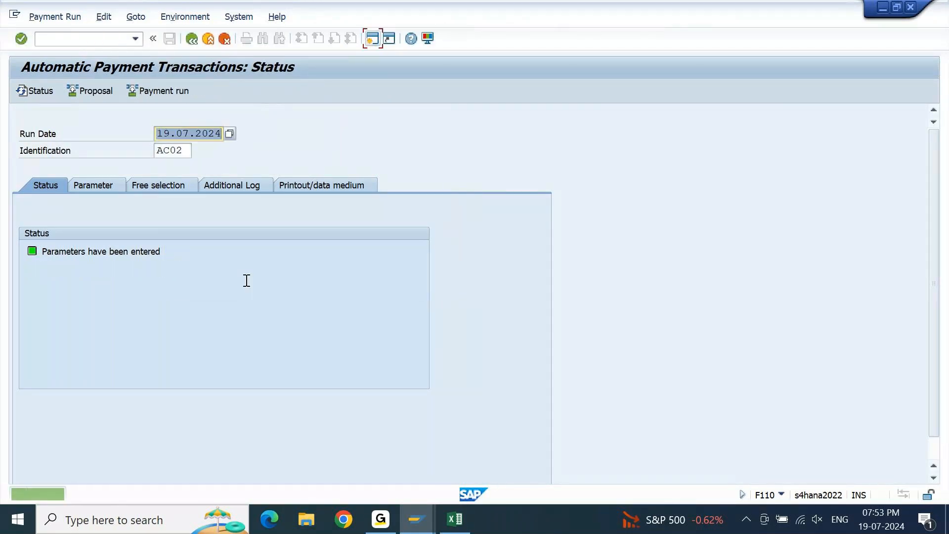
Create a new proposal for run AC02 and, after checking the proposed supplier payment, carry out the payment run.
click(97, 91)
key(Return)
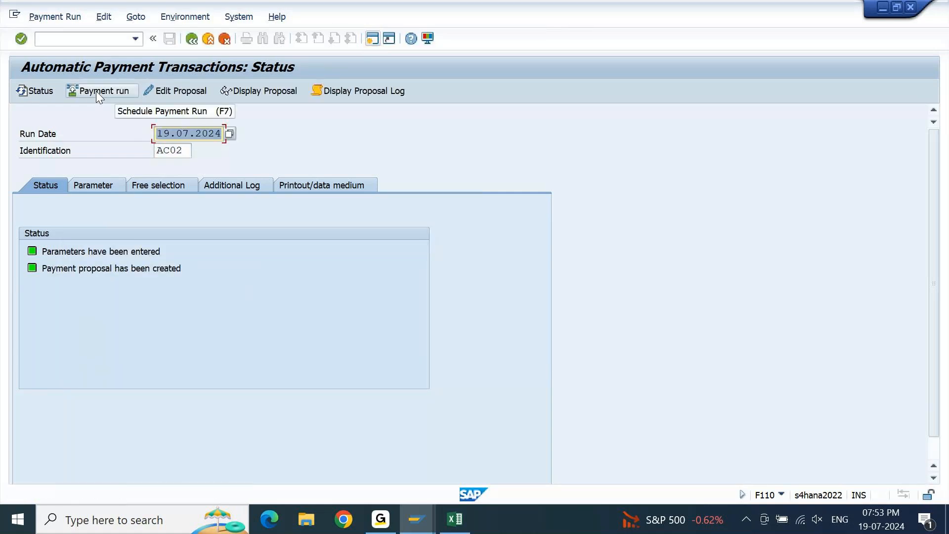
click(263, 90)
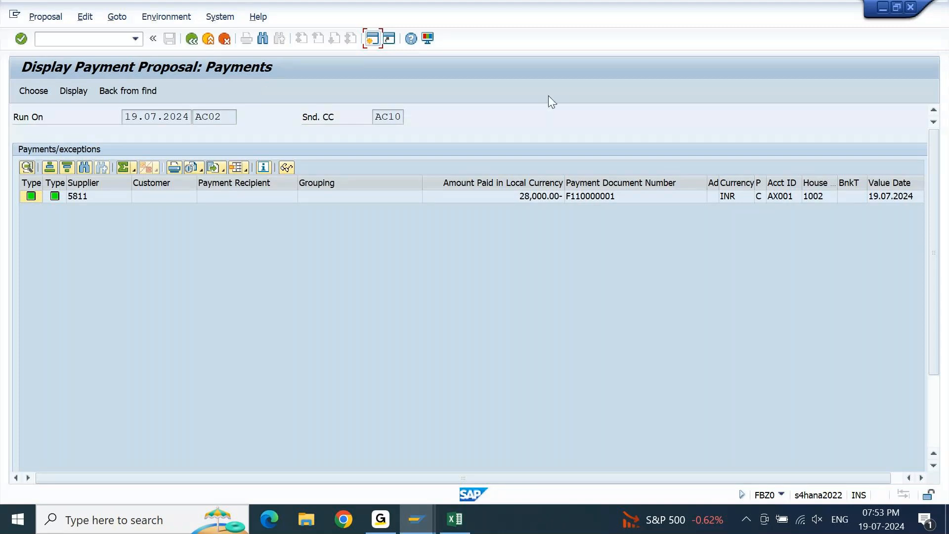
click(537, 195)
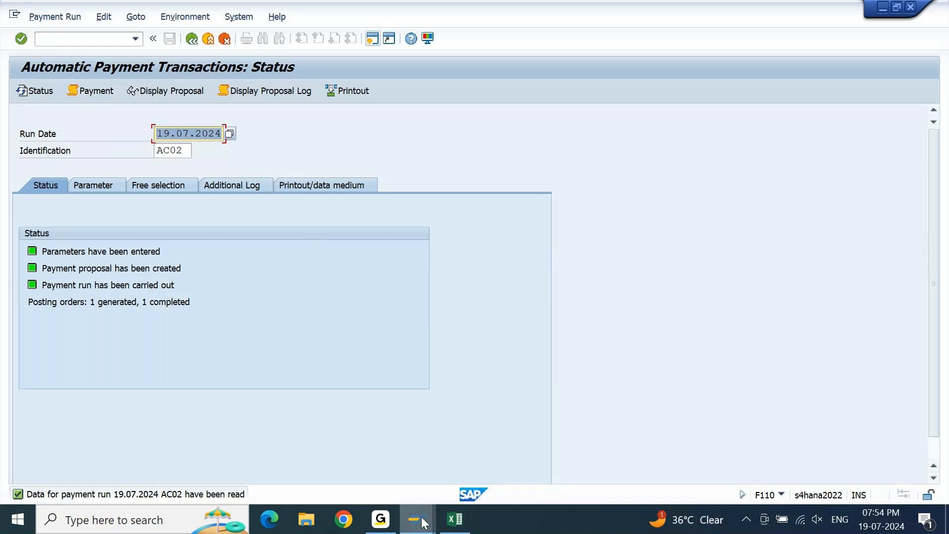
Return to the vendor line item display, refresh it, and list all of the vendor's items instead of only open items.
mouse_move(424, 522)
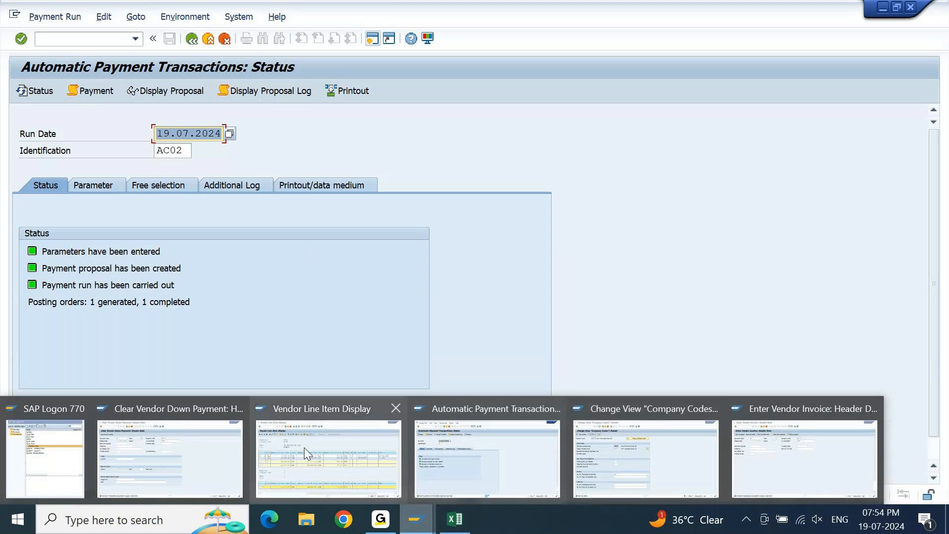
click(304, 447)
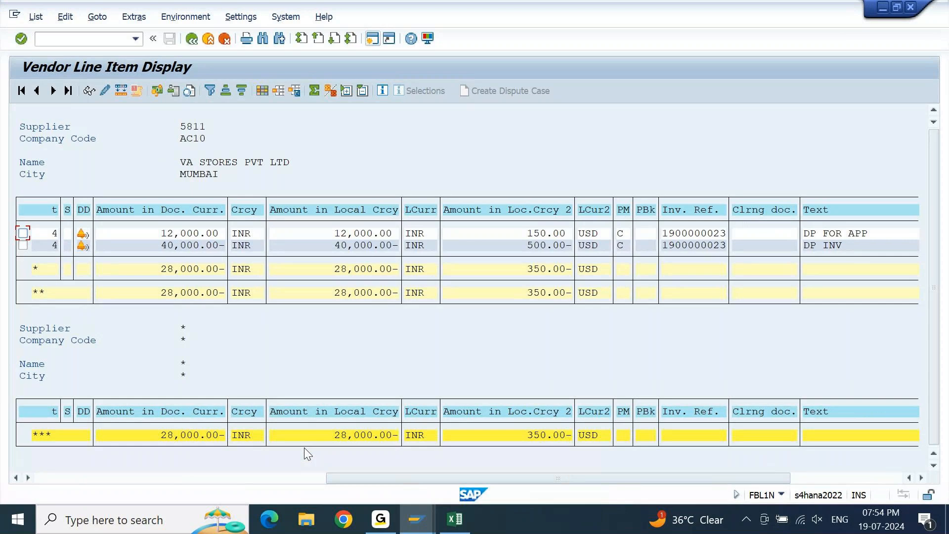
click(38, 22)
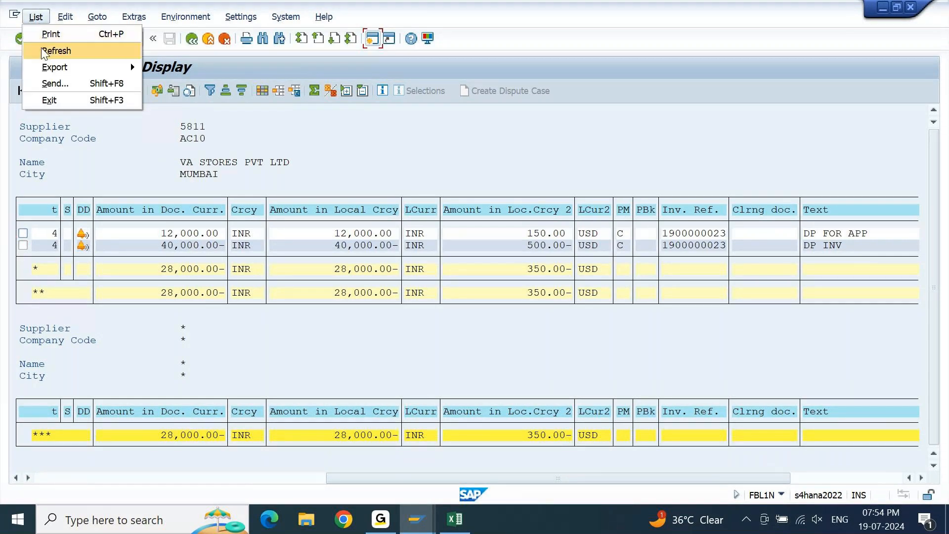
click(42, 51)
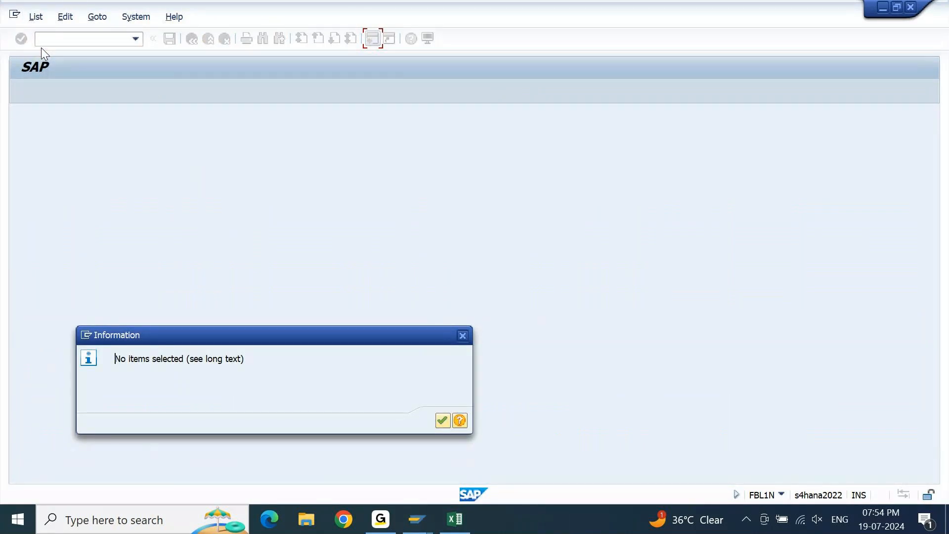
key(Return)
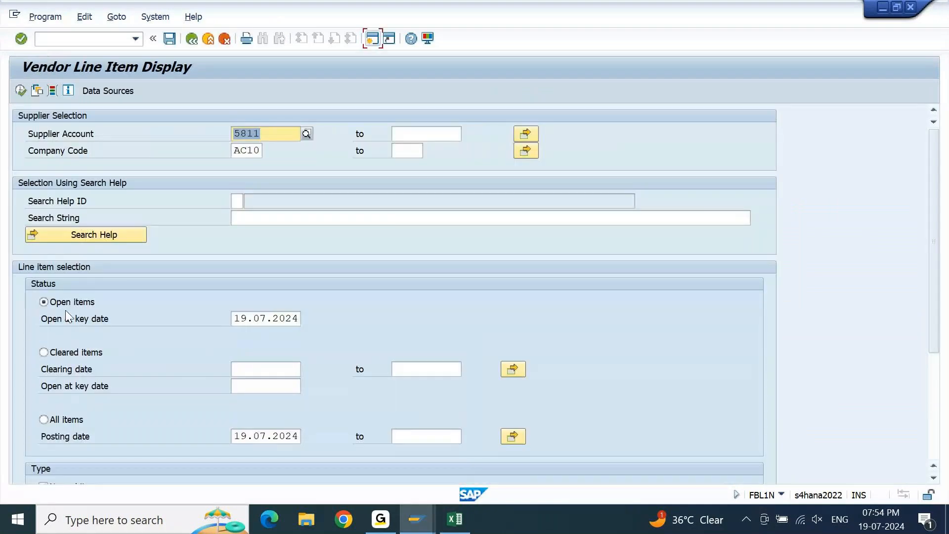
click(44, 419)
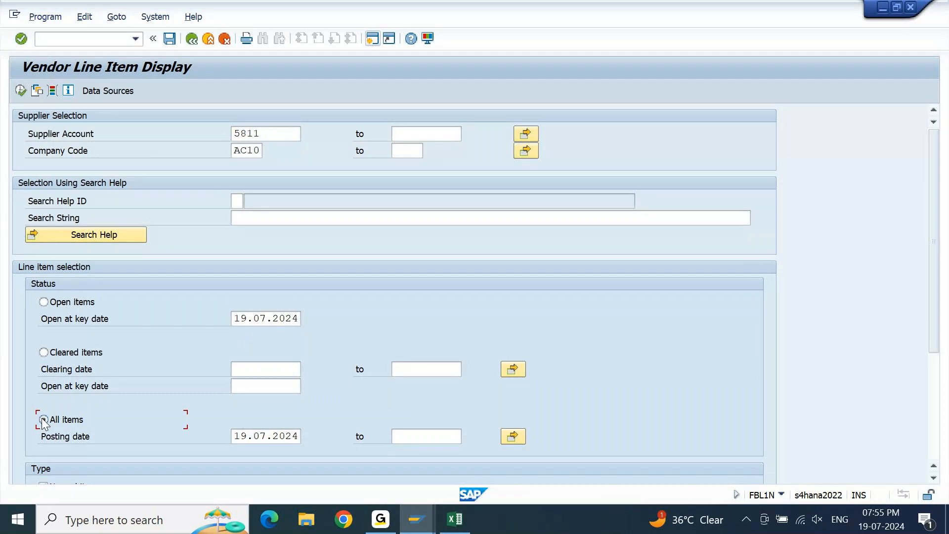
key(F8)
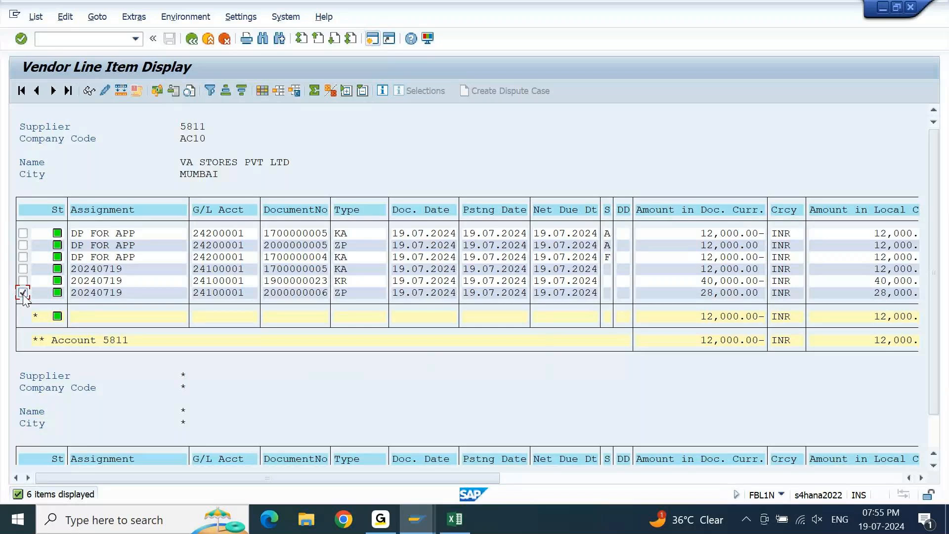
Open the 28,000.00 INR payment document and examine its payment usage and the amounts of the line items it cleared.
click(89, 92)
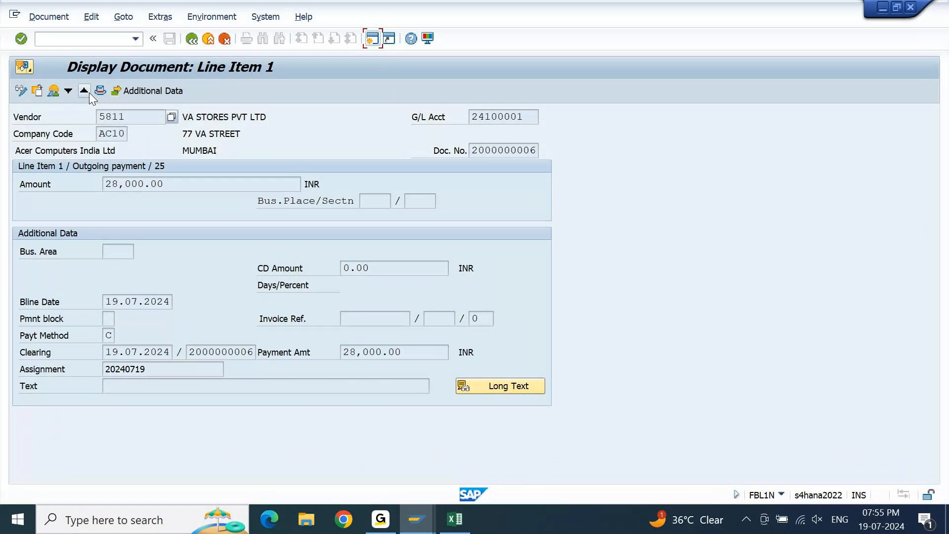
click(230, 18)
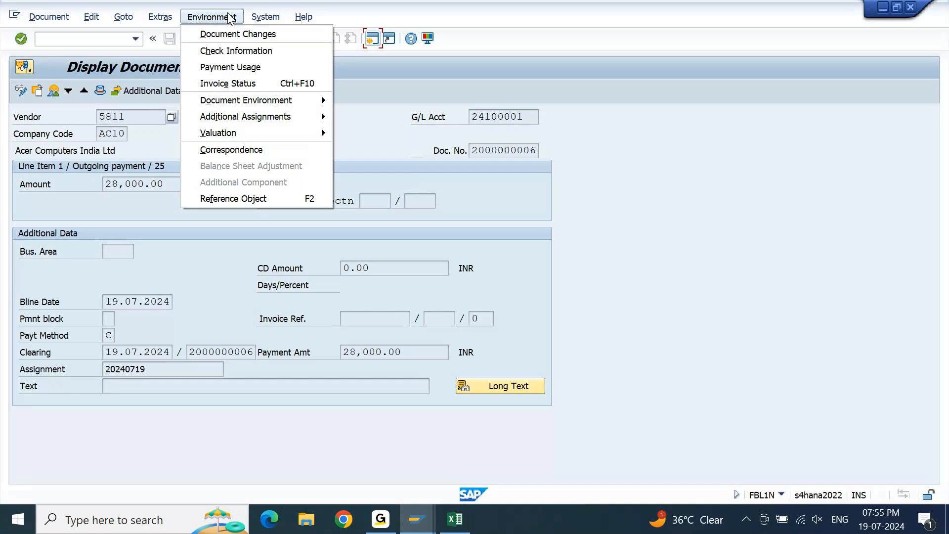
click(235, 68)
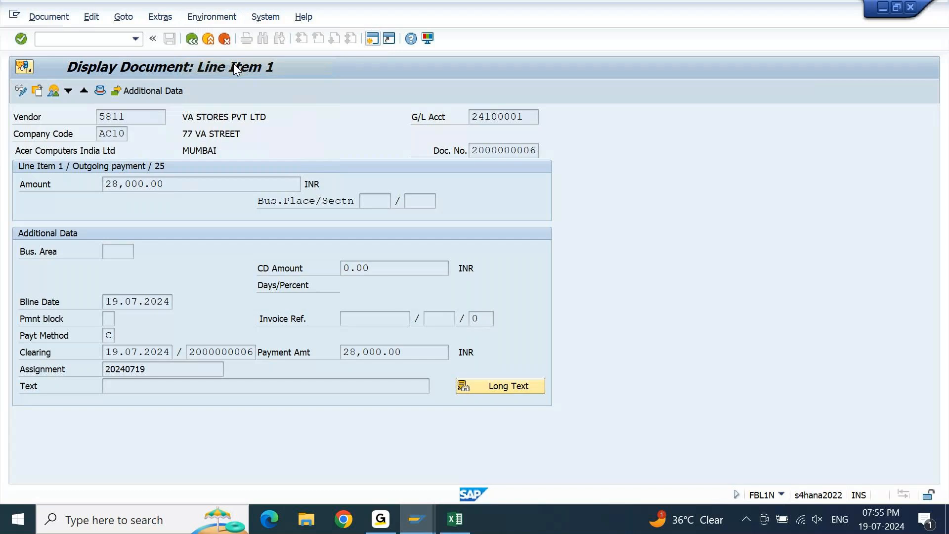
key(F3)
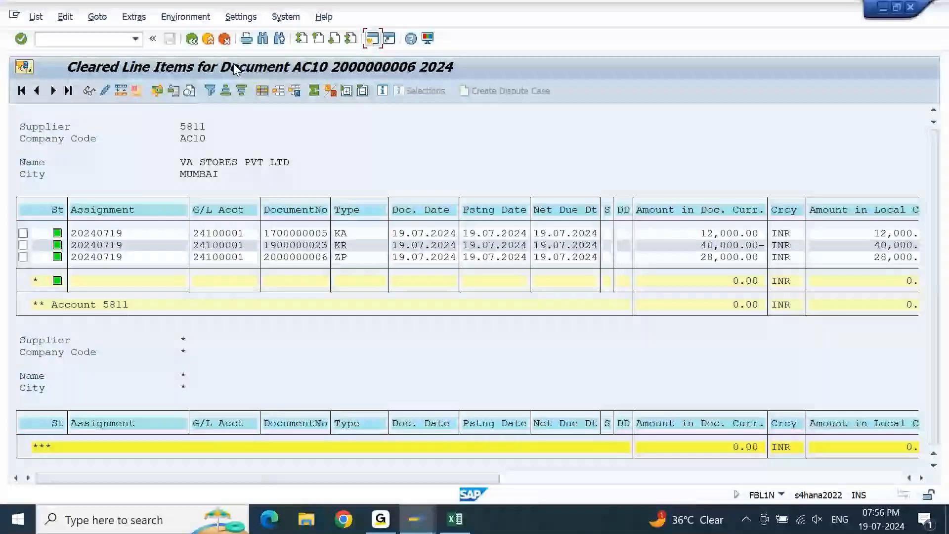
click(707, 234)
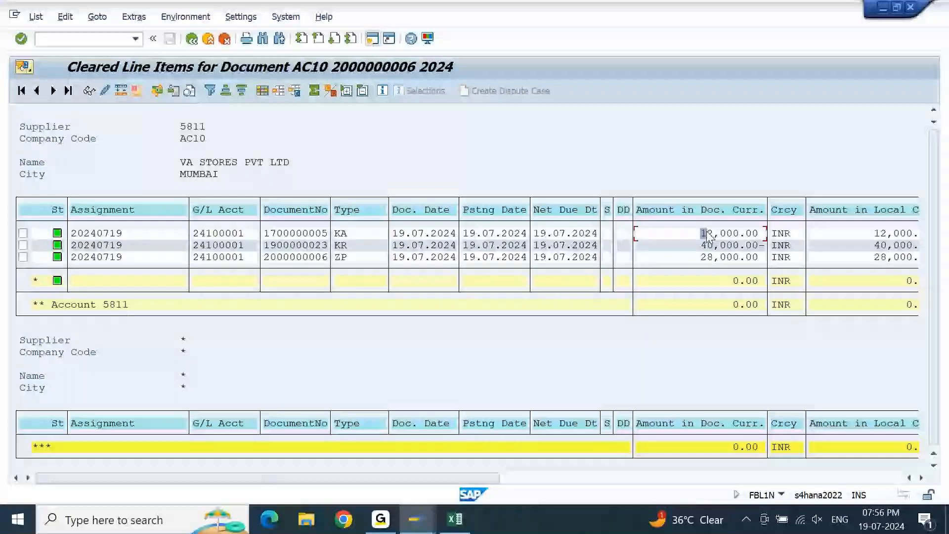
click(686, 245)
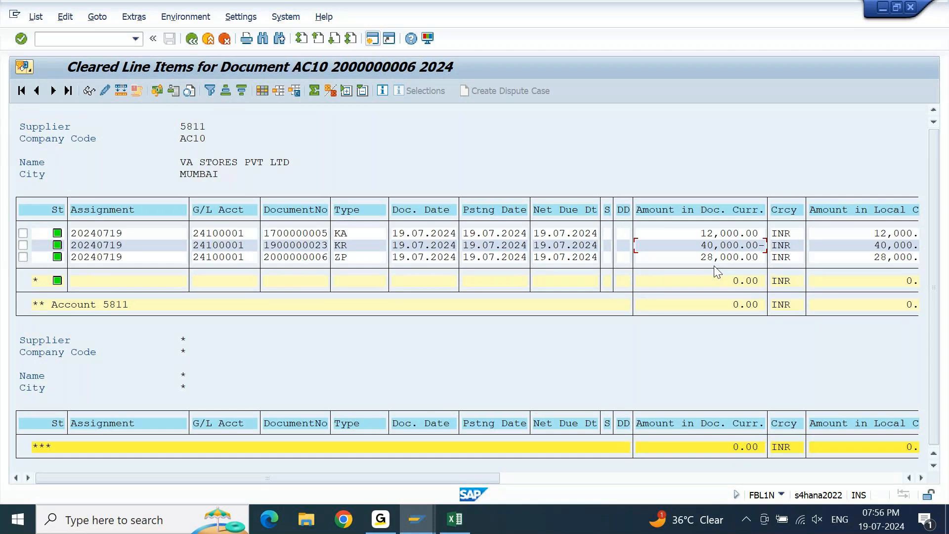
Switch to the Excel notes and delete the extra blank row above the Default Profit center Mapping heading.
click(456, 519)
key(Up)
key(shift+space)
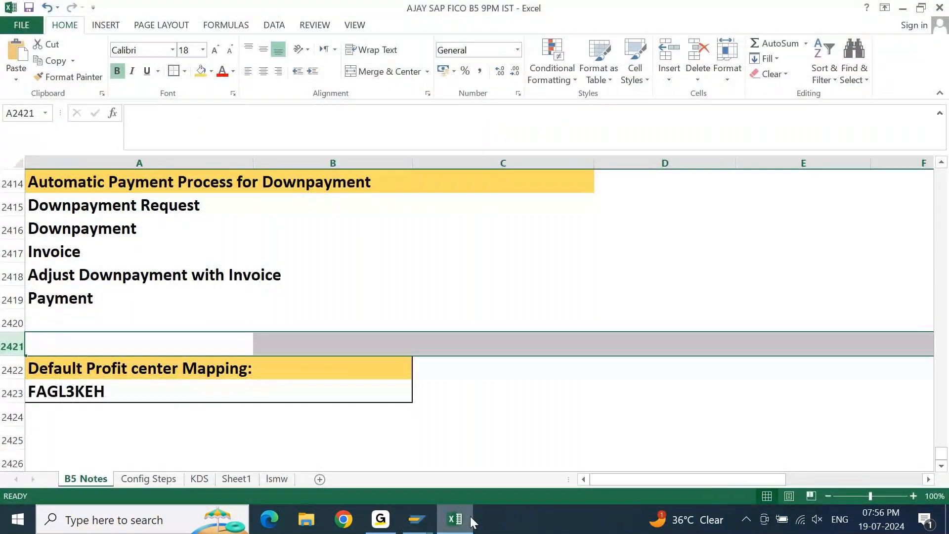
key(ctrl+minus)
Enter the heading Assignment: in cell A2424, leaving one blank row below the FAGL3KEH entry.
key(Down)
key(Down)
key(Down)
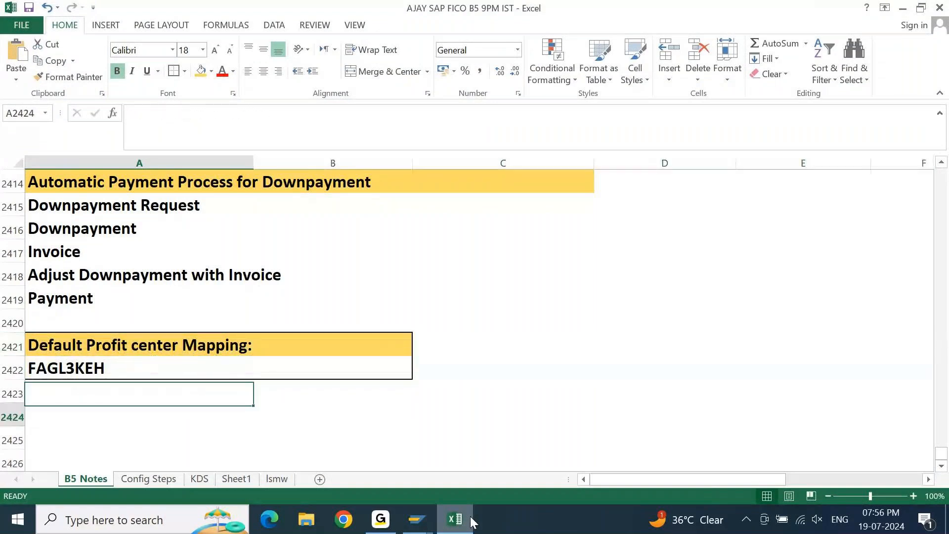
key(Down)
key(Down)
key(Down)
key(ctrl+Down)
key(ctrl+Up)
key(Down)
key(Down)
text(aSSIGN)
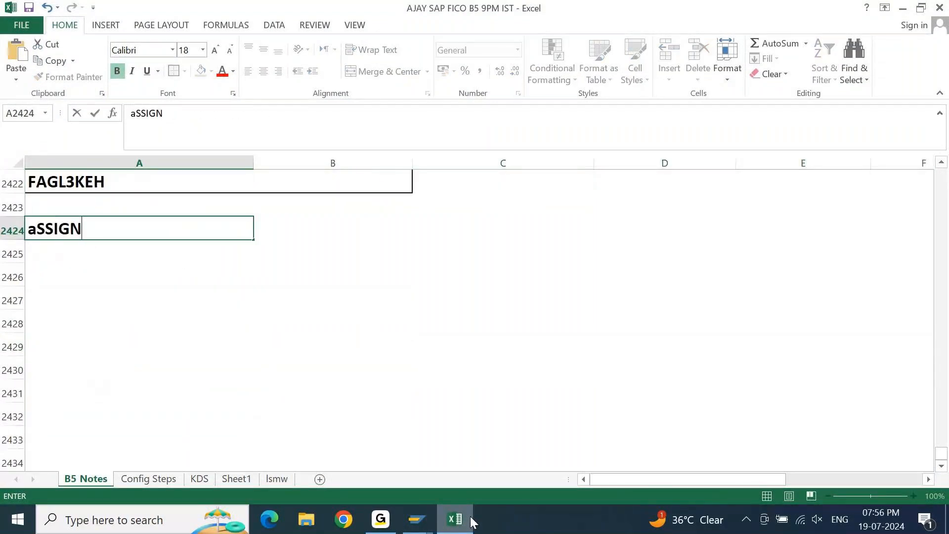
text(ment:)
key(Return)
Fill the Assignment: heading cell with the standard light green color.
key(Up)
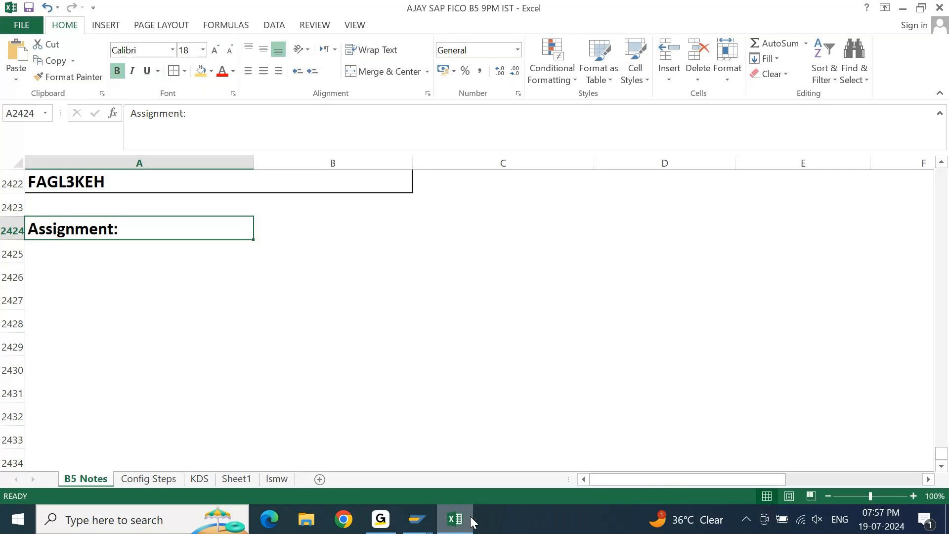
click(211, 72)
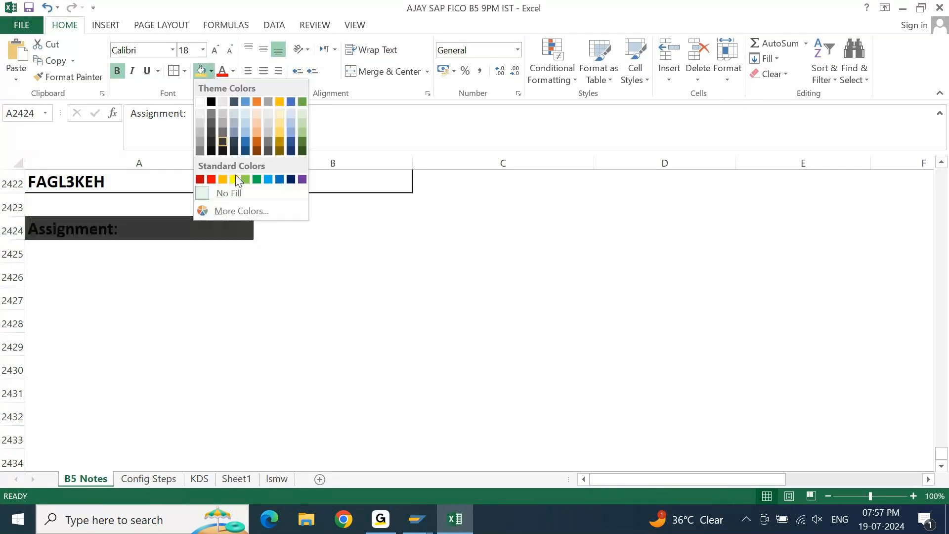
click(242, 179)
key(Return)
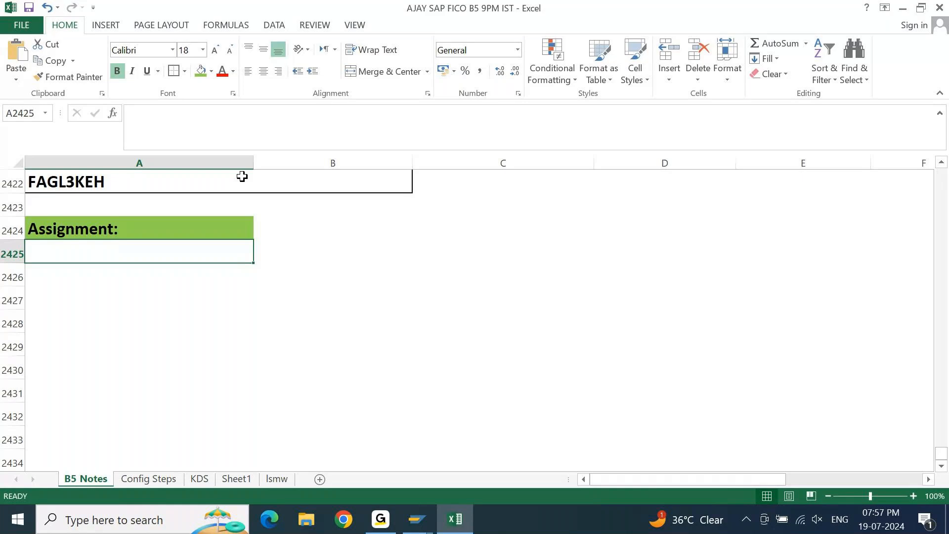
Enter the date 19-07-2024 below the Assignment: heading and copy it down through cell A2427.
key(ctrl+semicolon)
key(Return)
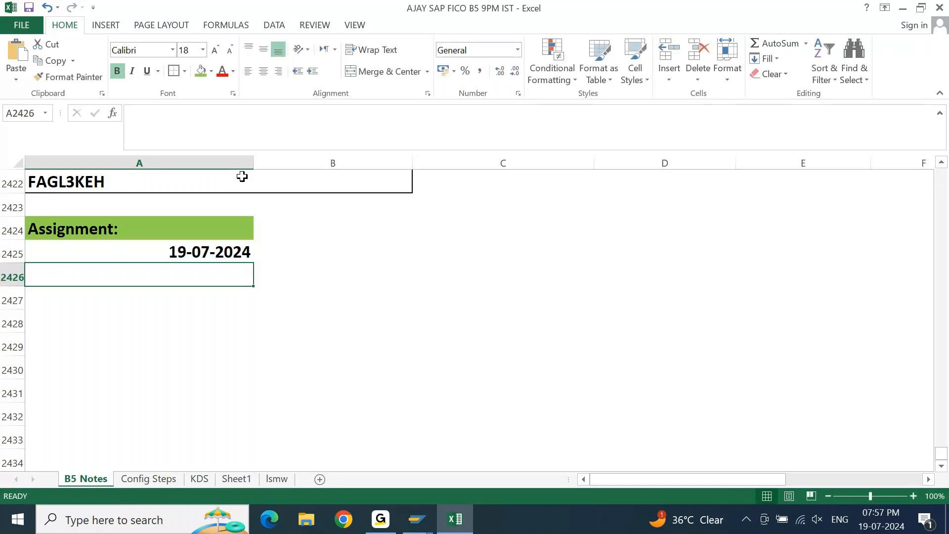
key(Up)
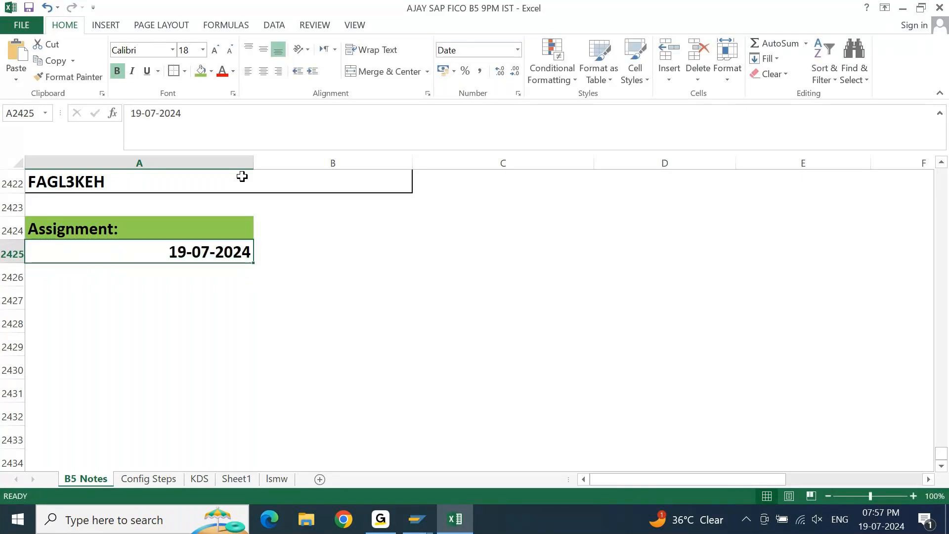
key(Down)
key(ctrl+d)
key(Down)
key(ctrl+d)
key(Up)
key(Up)
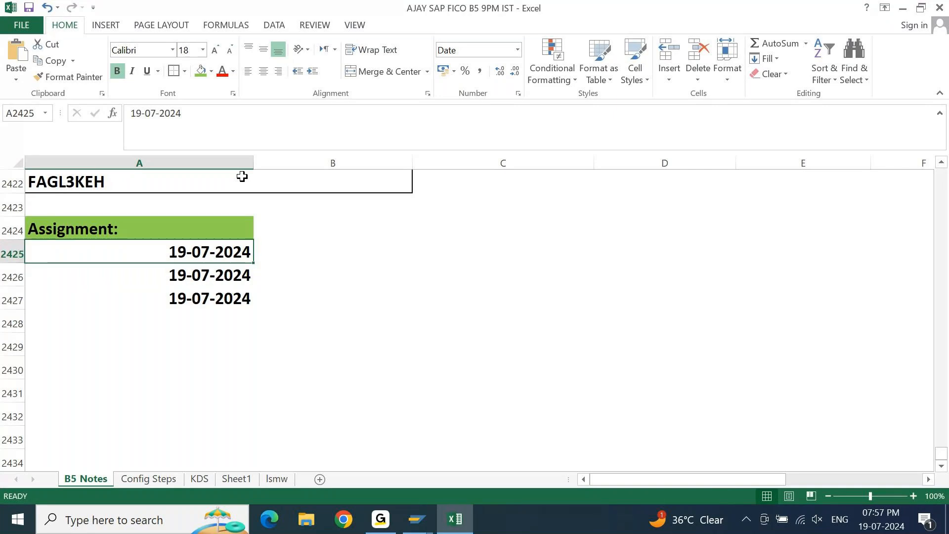
Change the dates in cells A2425 and A2426 to 10-07-2024.
key(F2)
key(Left)
key(Left)
key(Left)
key(Left)
key(Left)
key(Left)
key(Left)
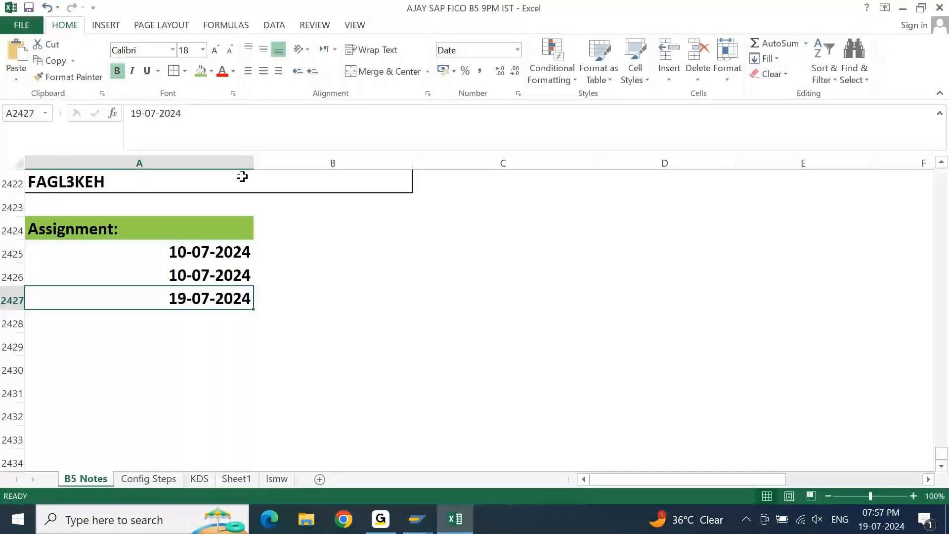
Label the three dated rows Invoice 1, Invoice 2 and Credit Memo 1, with amounts 1000, 2000 and 100.
key(Down)
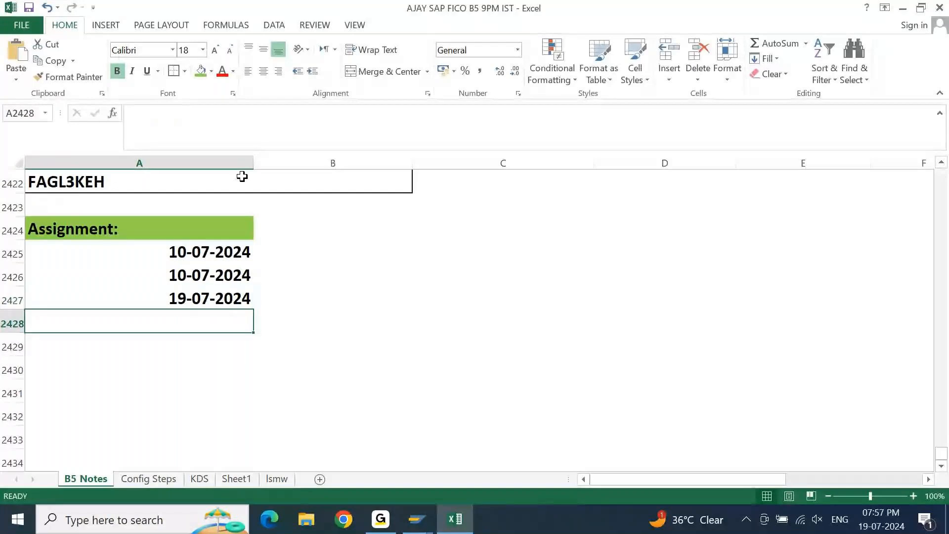
key(Up)
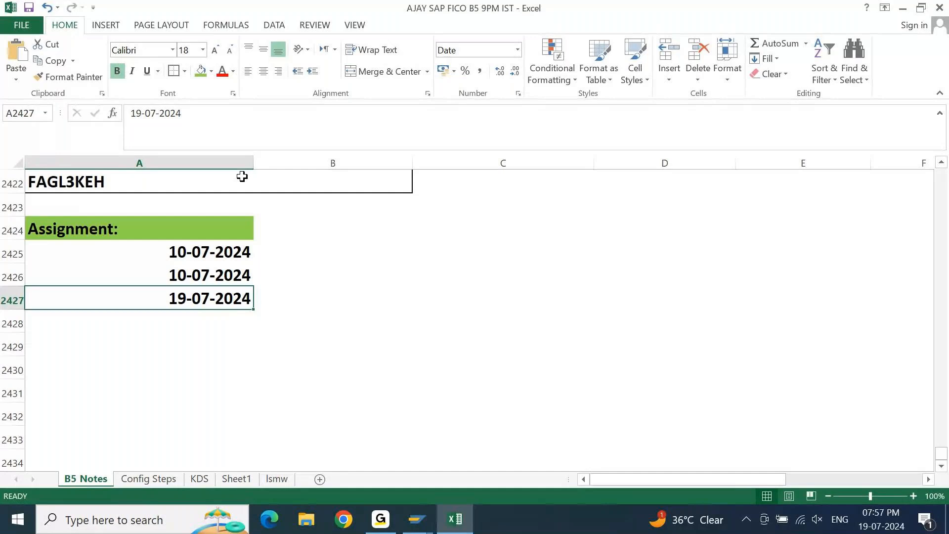
text(Credit Memo 1)
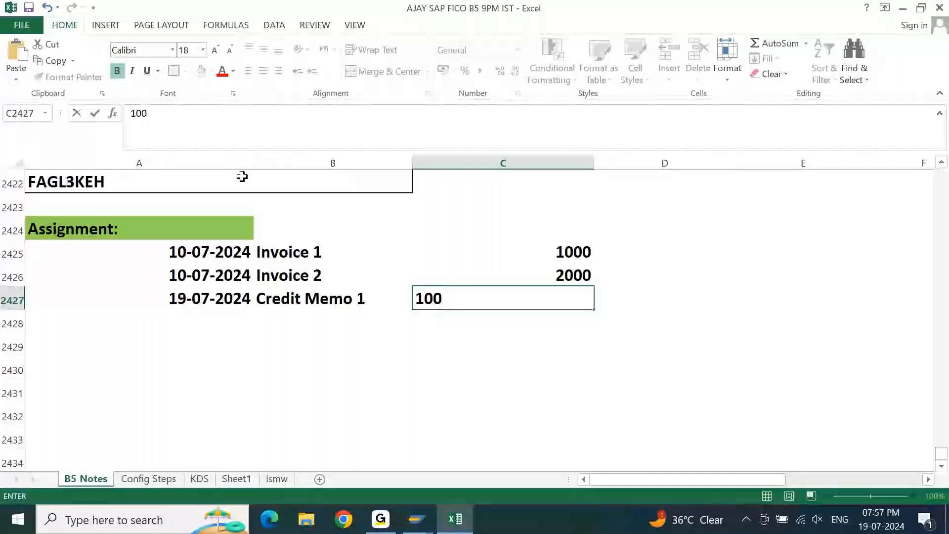
Make the two invoice amounts negative, -2000 for Invoice 2 and -1000 for Invoice 1.
key(Up)
key(F2)
key(Home)
text(-)
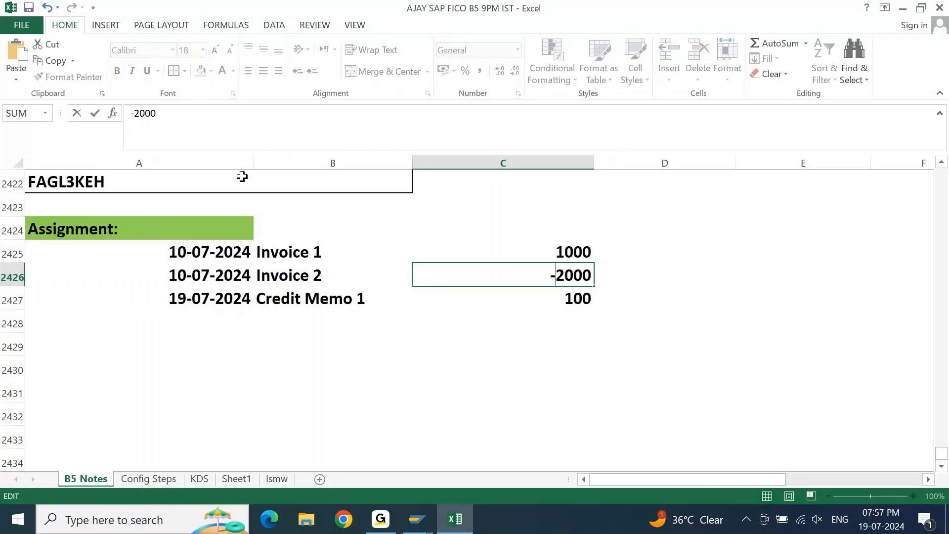
key(Return)
key(Up)
key(Up)
key(F2)
key(Home)
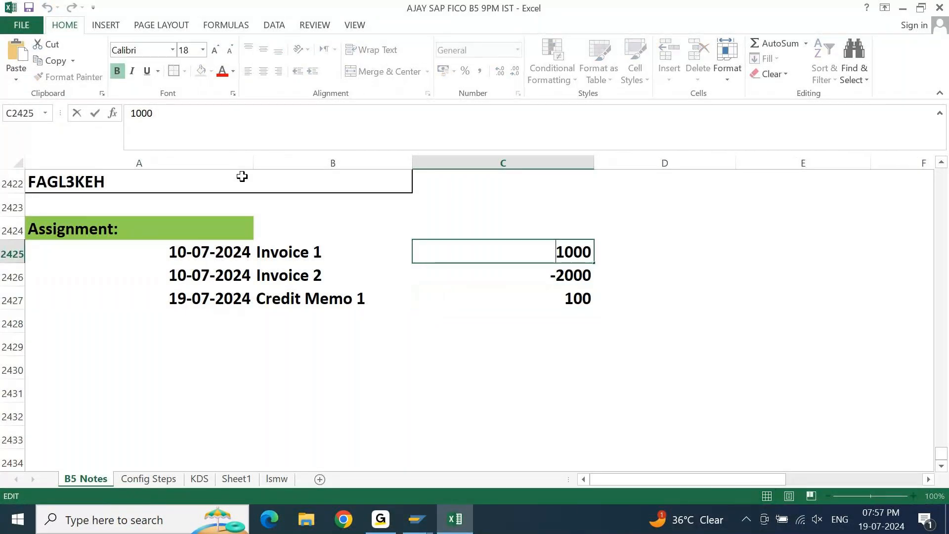
text(-)
key(Return)
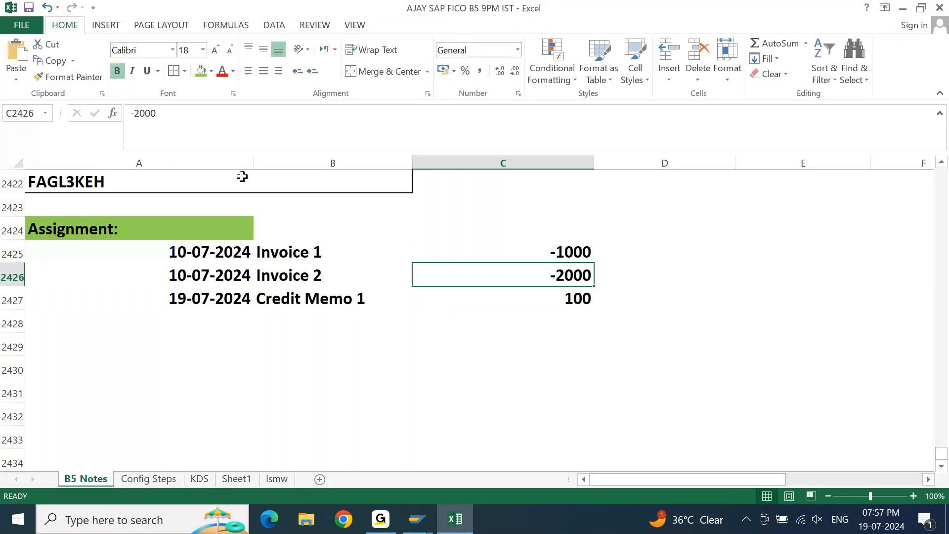
Total the two invoice amounts and the credit memo amount with a SUM formula in cell C2428.
key(Down)
key(Down)
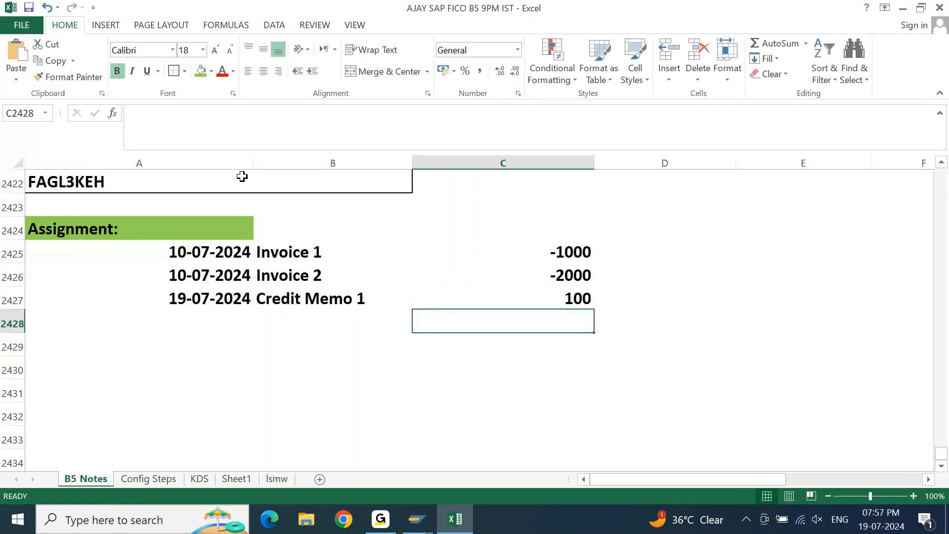
key(alt+equal)
key(alt+equal)
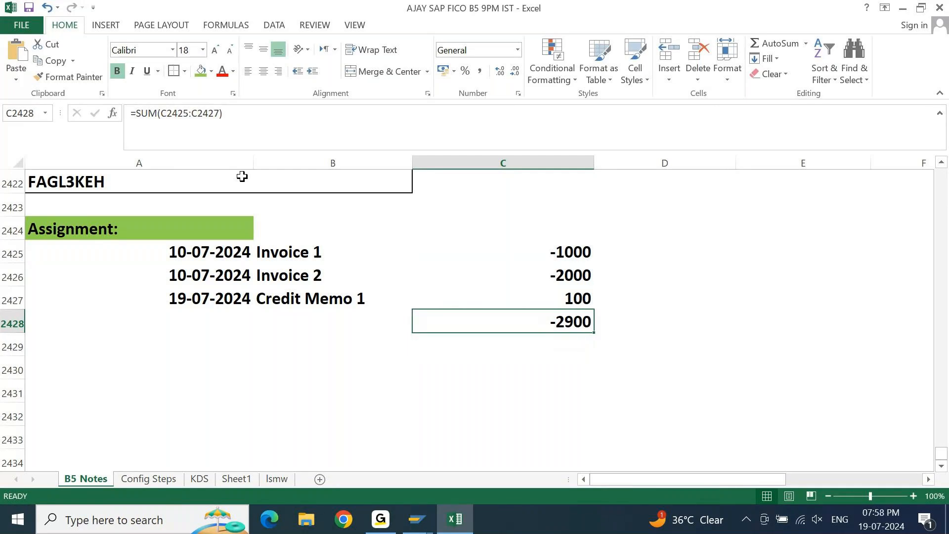
Fill the Credit Memo 1 and Invoice 1 amount cells with the light orange theme color.
key(Left)
key(Up)
key(Right)
key(Right)
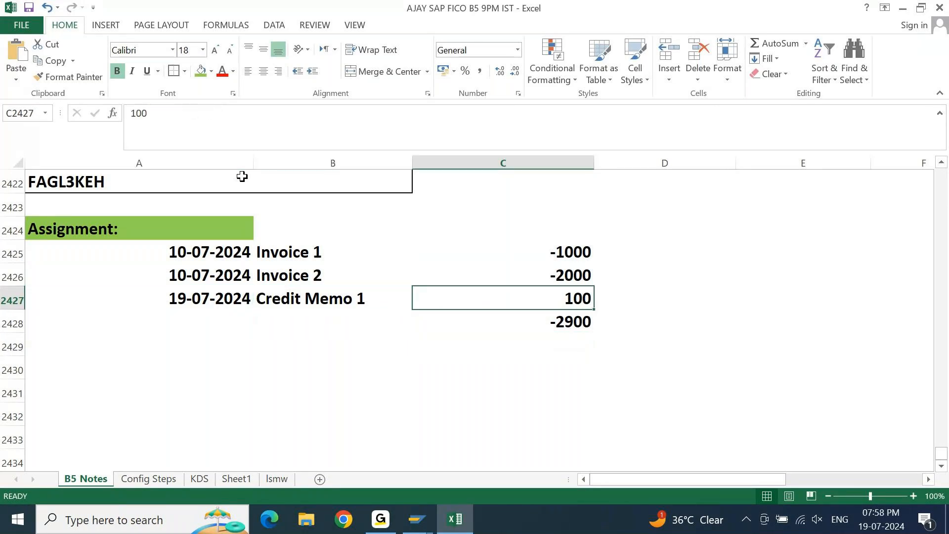
key(Left)
click(214, 73)
click(257, 132)
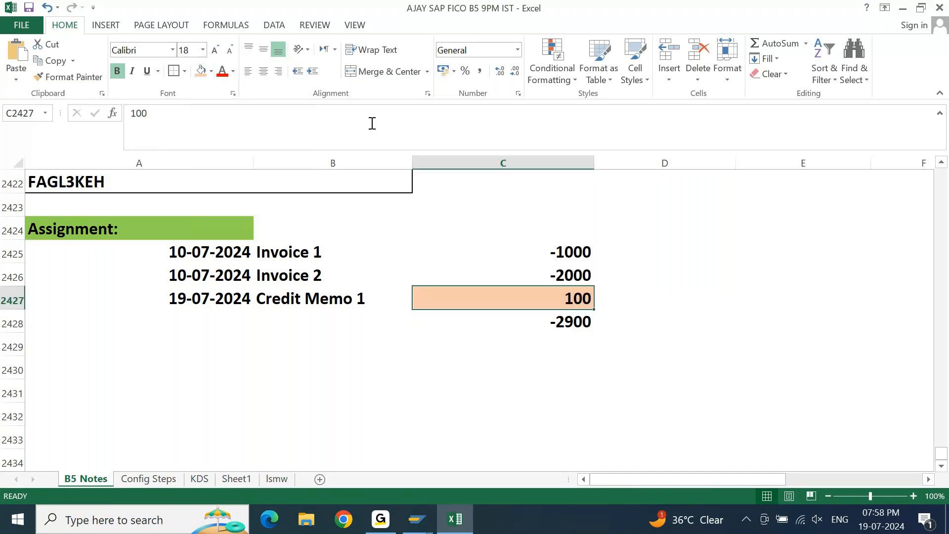
click(548, 257)
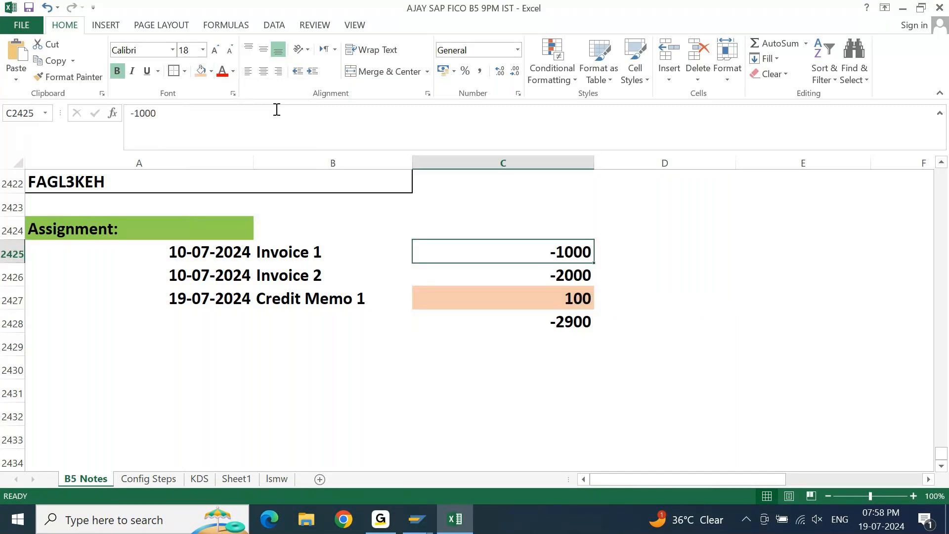
click(201, 73)
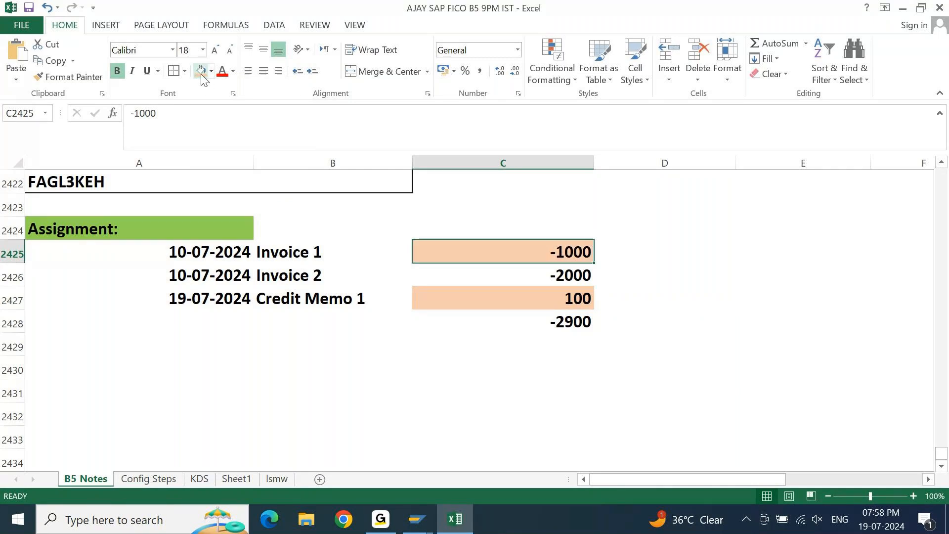
key(Down)
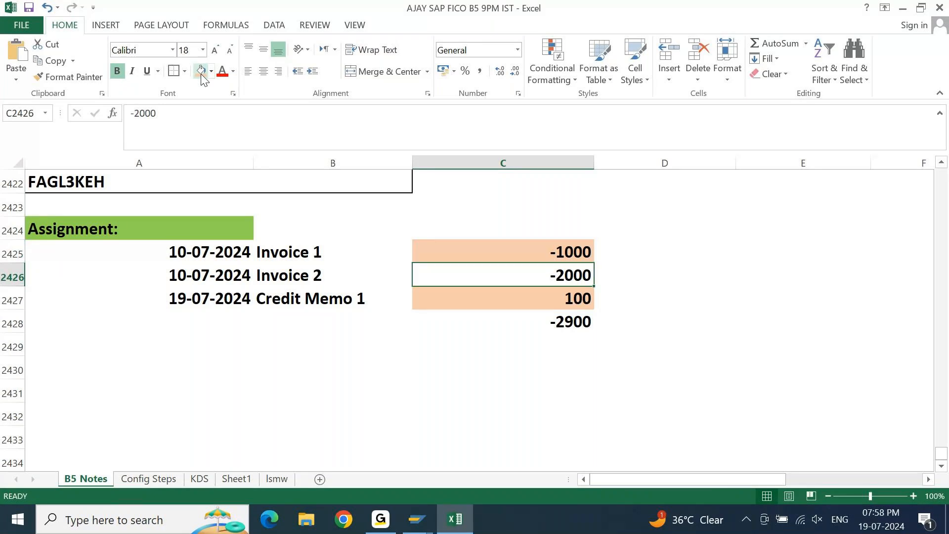
Enter the note Due on 25/july in column D beside the Invoice 1 amount.
key(Up)
key(Right)
text(Due on)
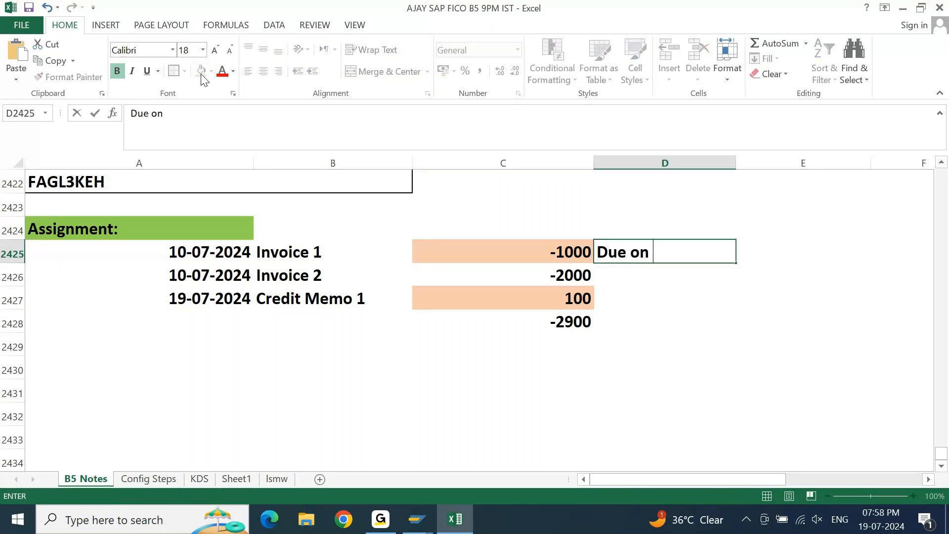
text( 25/july)
key(Return)
Copy the due note down to Invoice 2, change it to Due on 10/july, and save the workbook.
key(ctrl+d)
key(F2)
key(Left)
key(Left)
key(Left)
key(Left)
key(Left)
key(shift+Left)
key(shift+Left)
text(19)
key(BackSpace)
text(0)
key(Return)
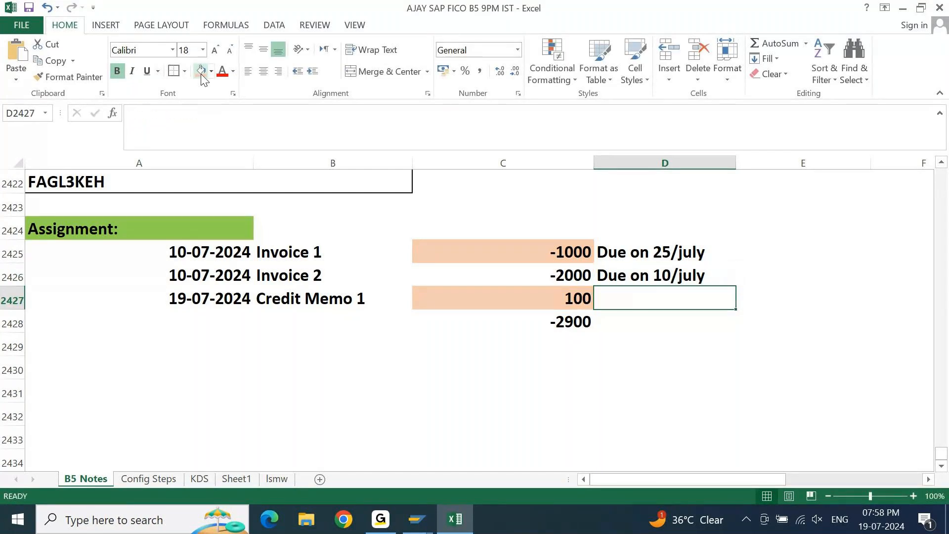
key(Left)
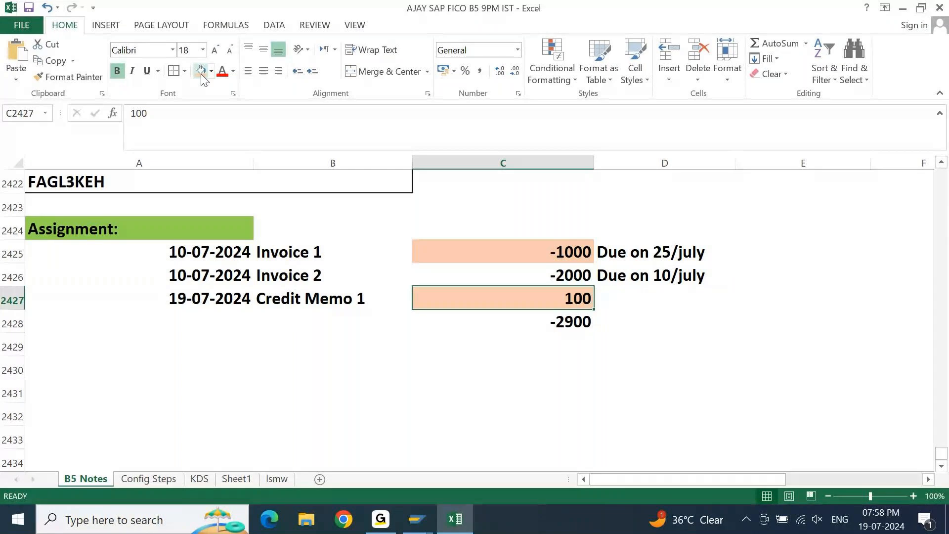
key(Right)
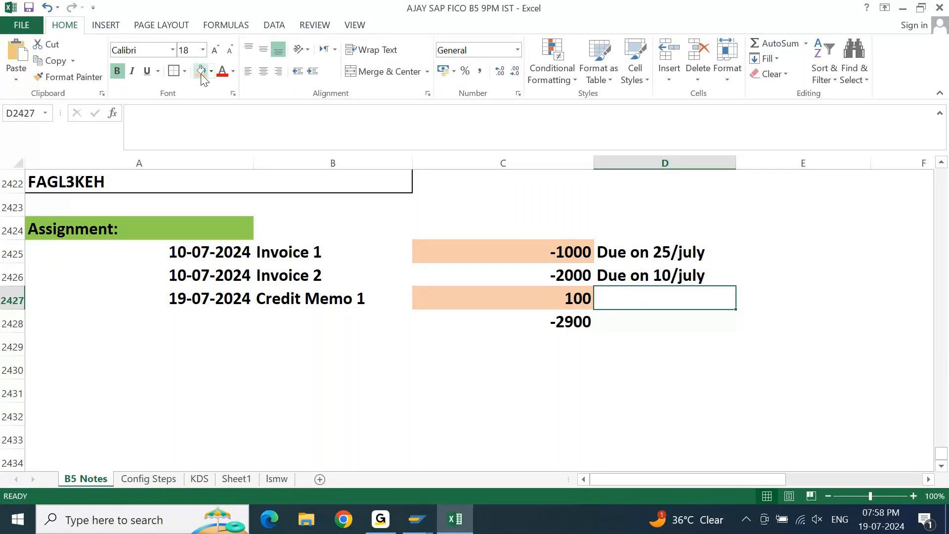
key(ctrl+s)
Add the heading APP on 19-07-2024 in cell A2429 and fill it with the standard light green color.
key(Down)
key(Left)
key(Left)
key(Left)
key(Down)
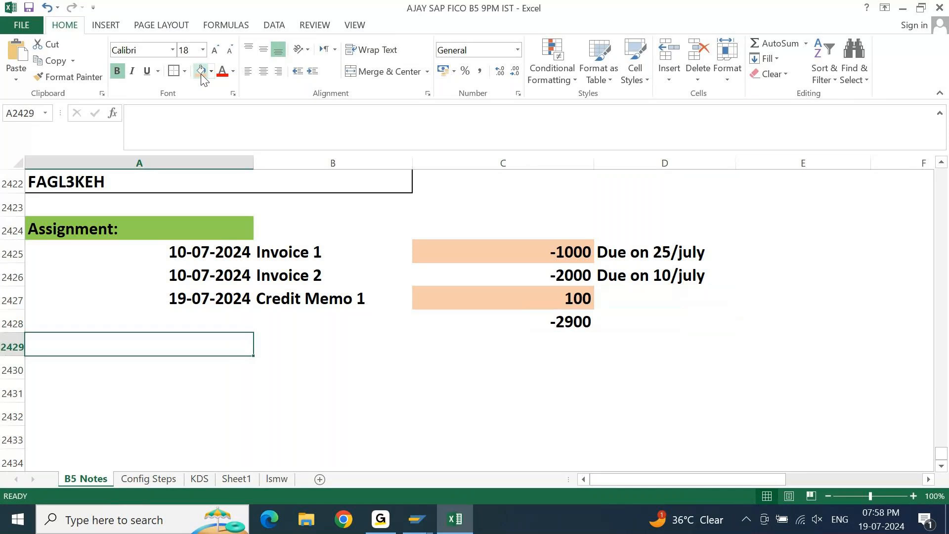
text(APP on)
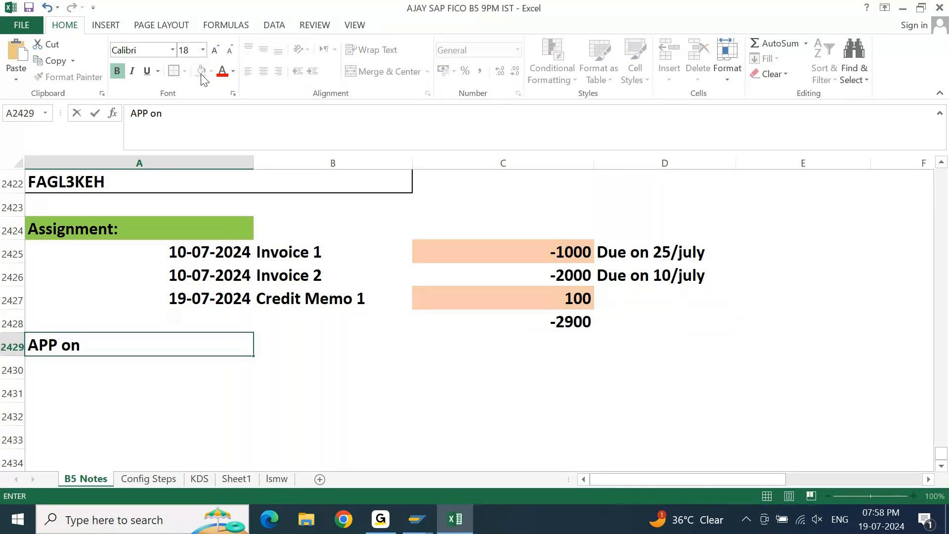
text( 19-07-2024)
key(Return)
key(Up)
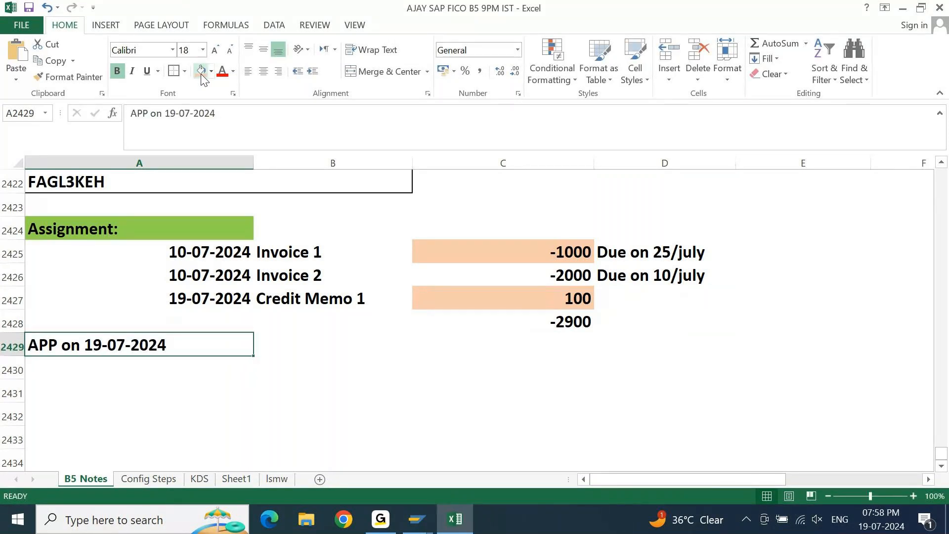
click(211, 71)
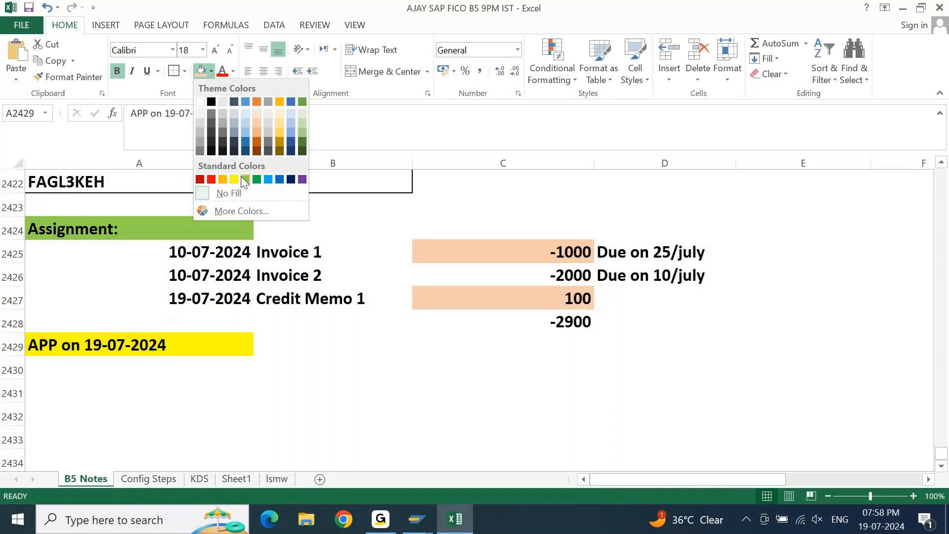
click(245, 179)
key(Down)
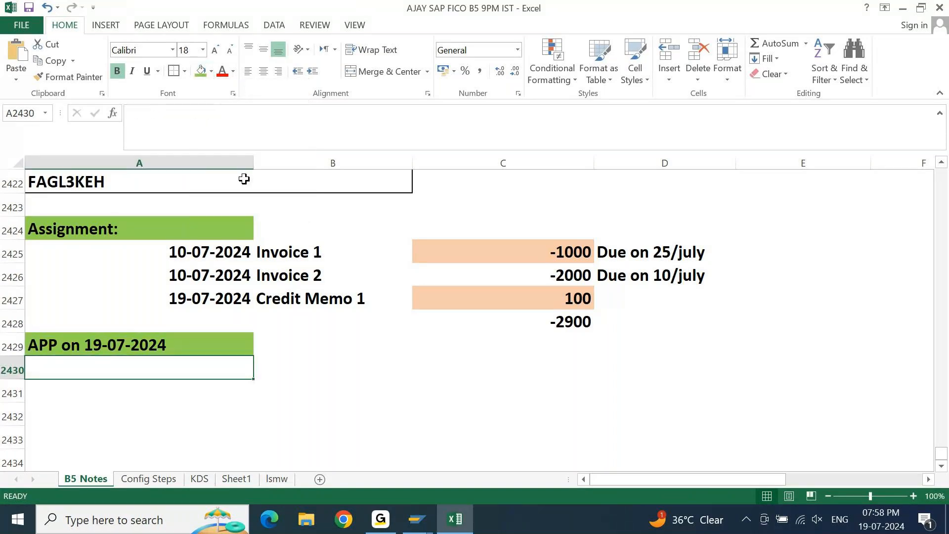
Label cell A2430 Proposal Invoice and enter the amount -2000 in cell B2430.
text(Proposal)
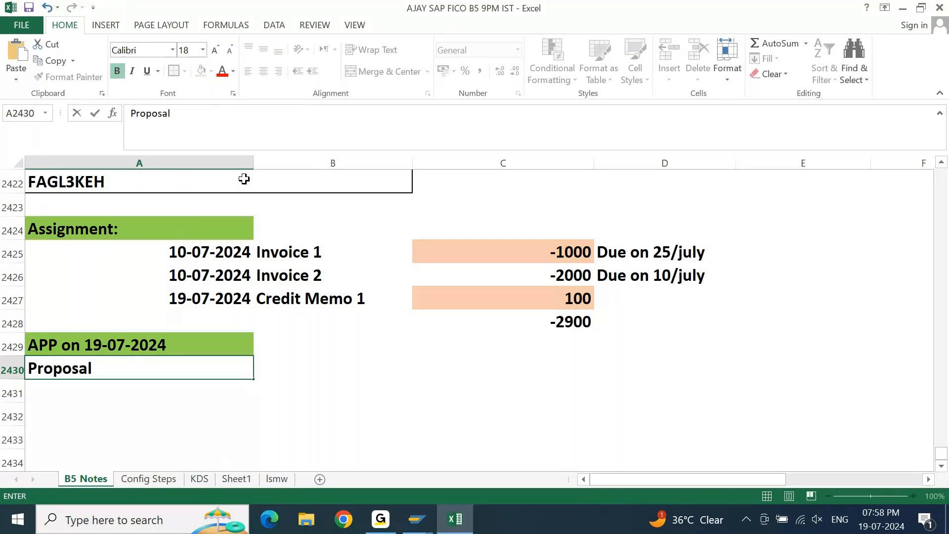
text( Invoice)
key(Return)
key(Up)
key(Right)
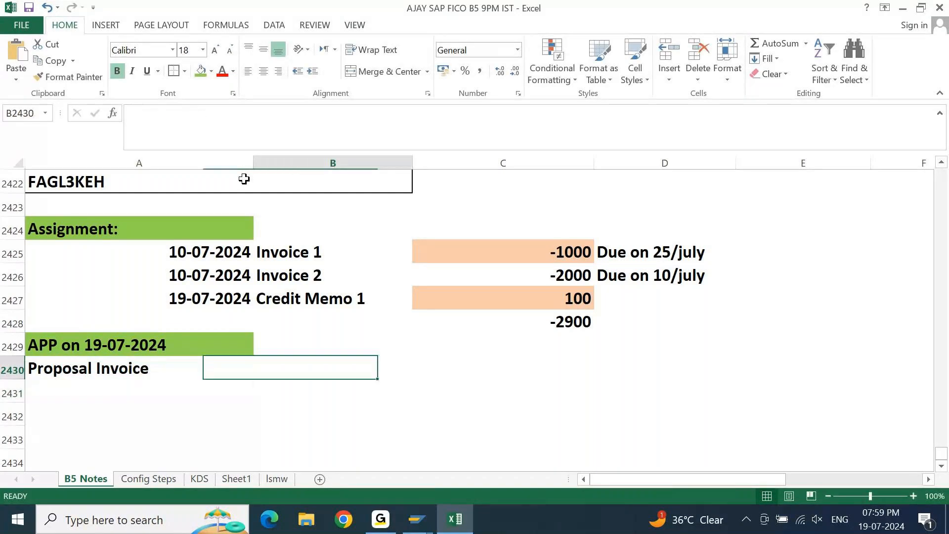
key(Left)
key(Up)
key(Up)
key(Up)
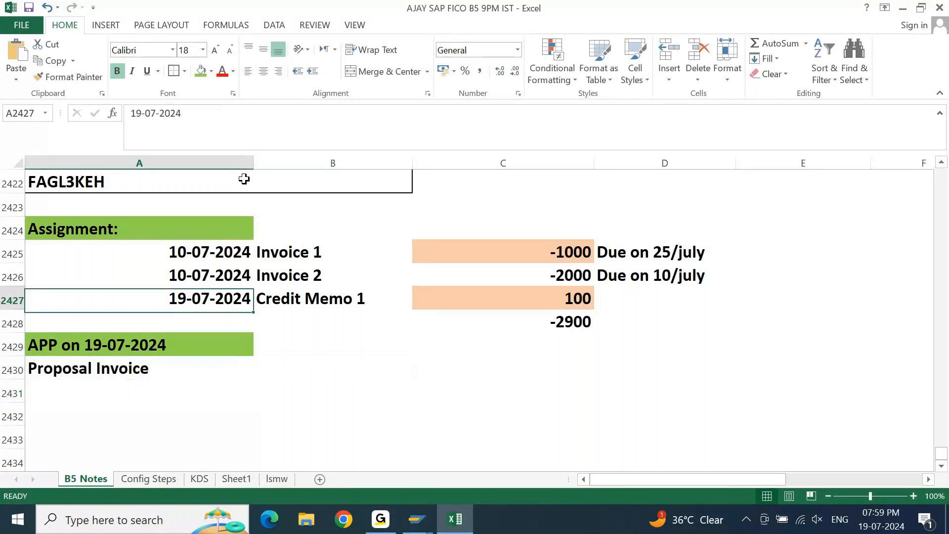
key(Up)
key(Down)
key(Down)
key(Down)
key(Down)
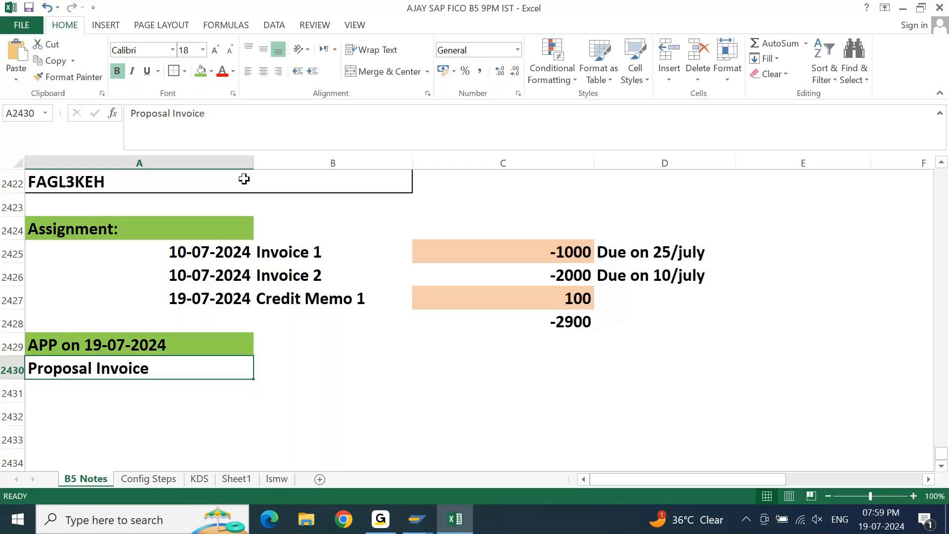
key(Right)
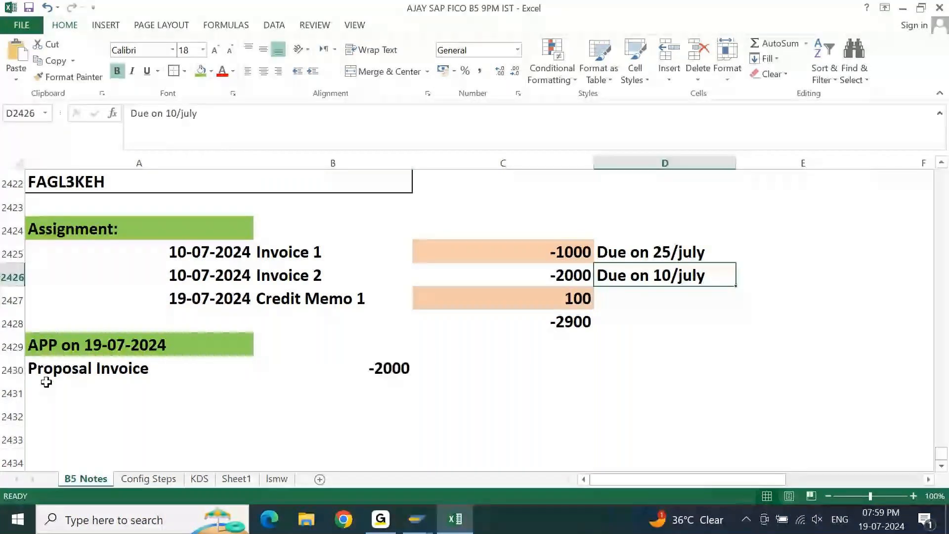
click(683, 254)
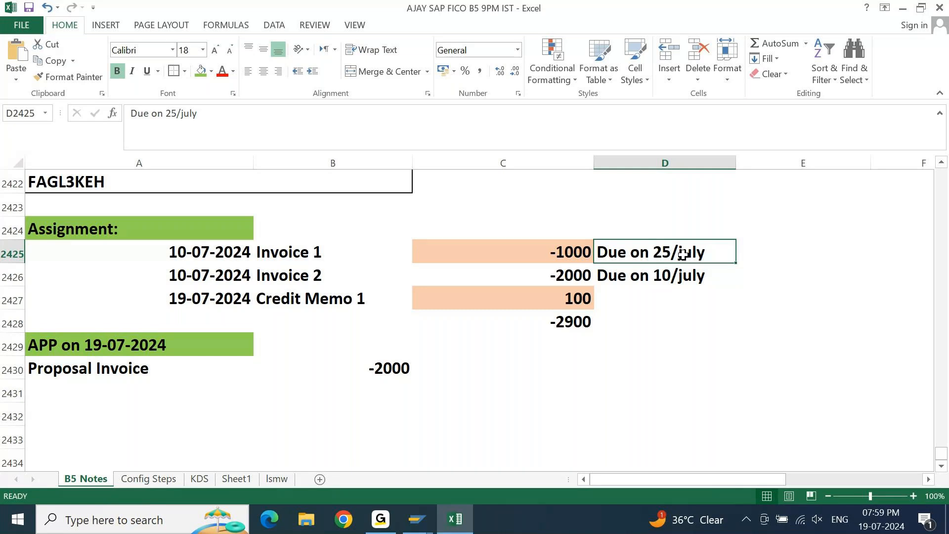
Label cell A2431 Proposed Payment and enter 2000 / 1900 in cell B2431.
click(70, 372)
key(Right)
key(Left)
key(Down)
text(Propo)
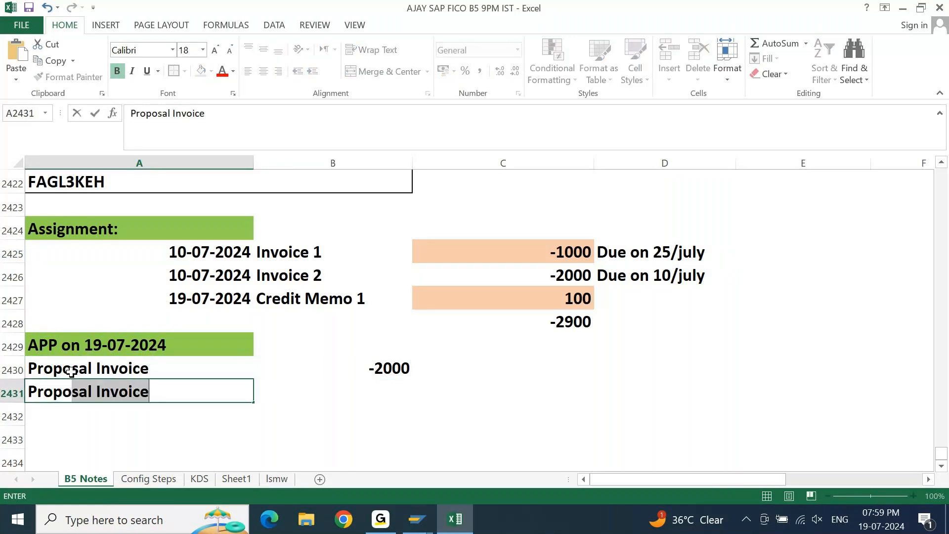
text(sed Payment)
key(Return)
key(Up)
key(Right)
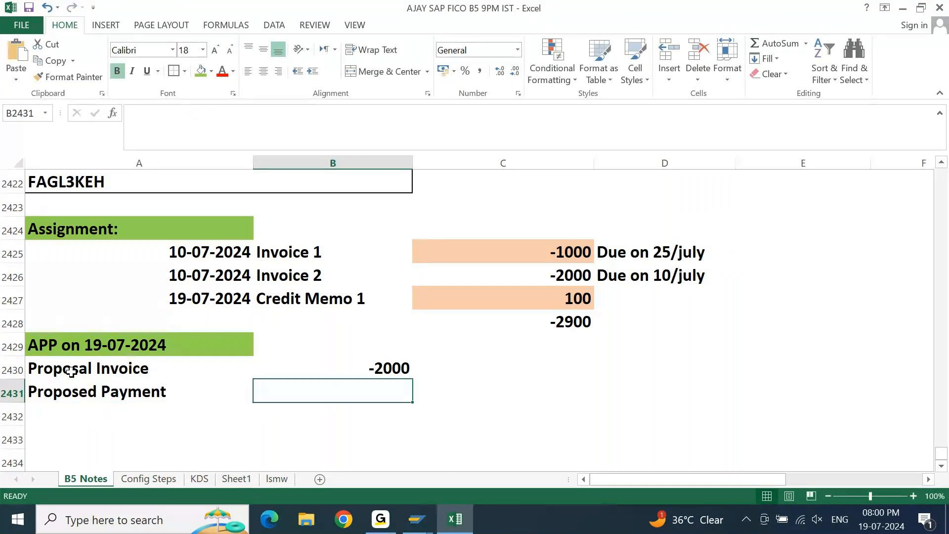
text(2000 / 1900)
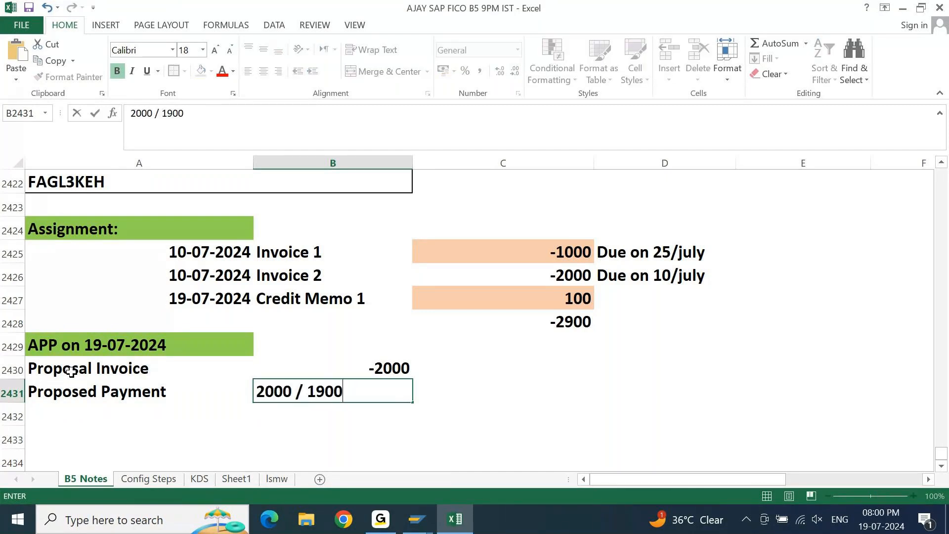
key(Return)
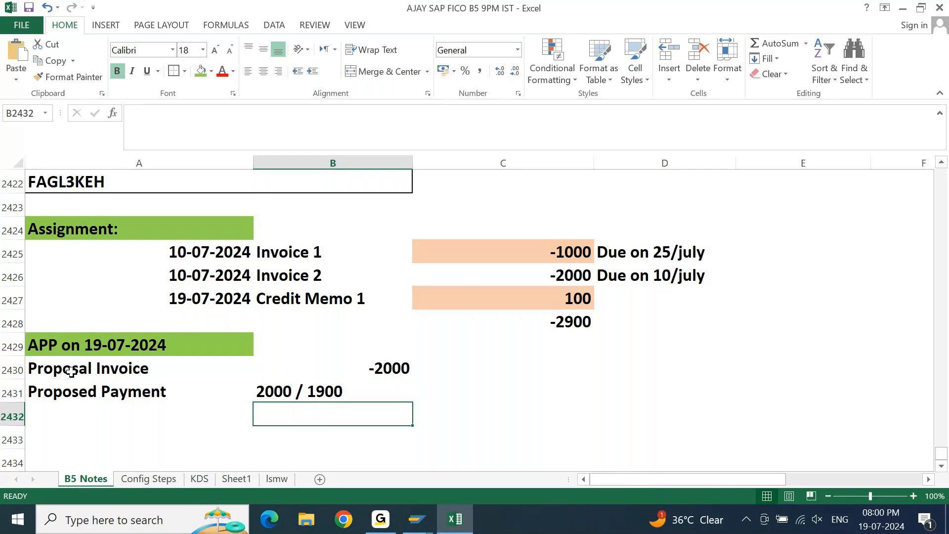
List the two possible payment amounts separately, 1900 in cell B2432 and 2000 in cell B2433.
key(Down)
text(2000)
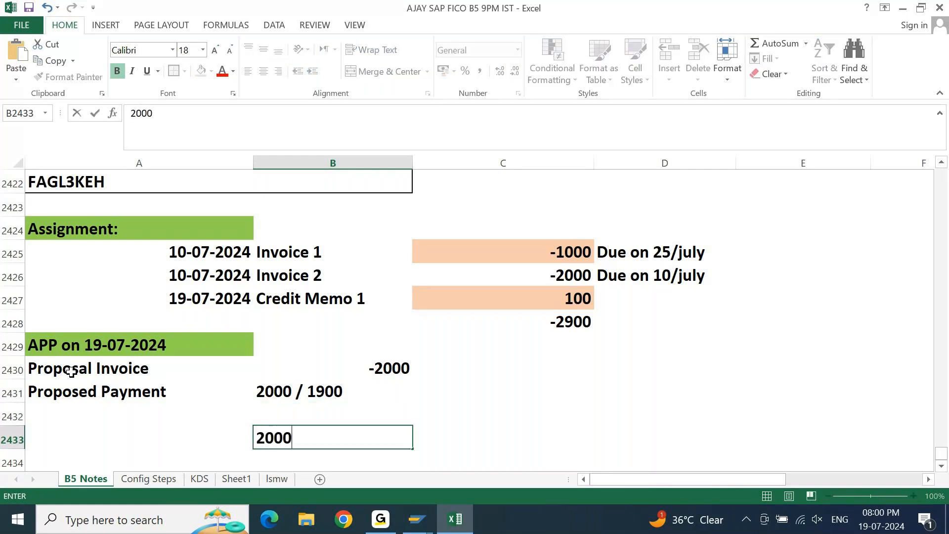
key(Return)
key(Up)
key(Up)
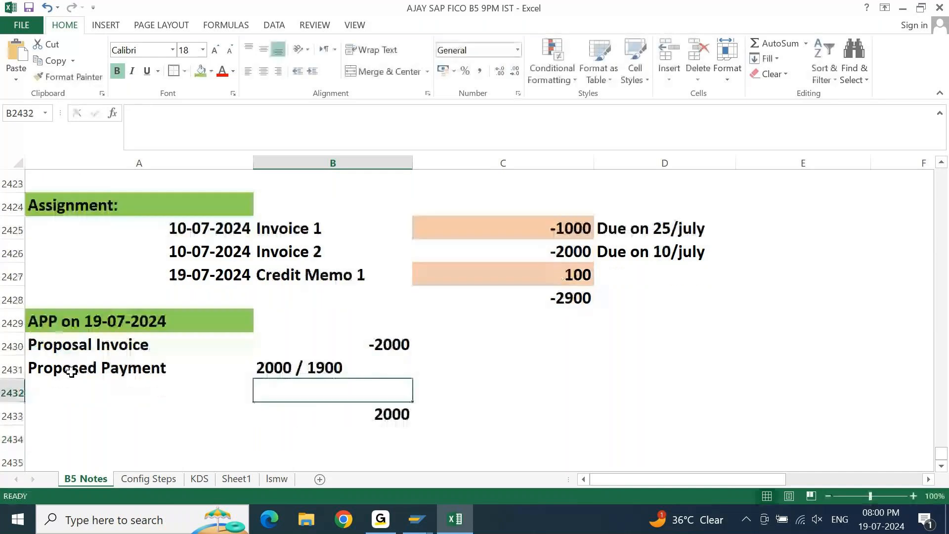
text(1900)
key(Return)
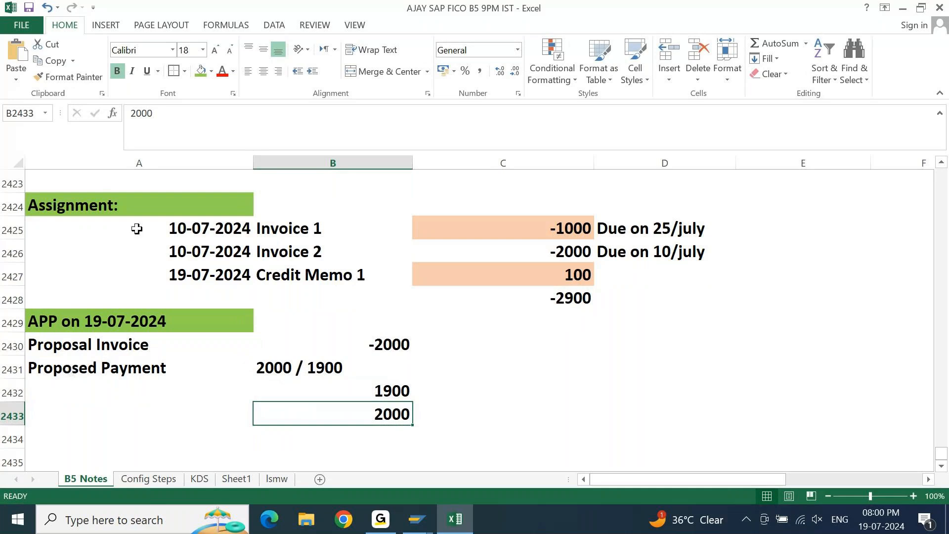
Fill the 2000 payment option in cell B2433 light green and the 1900 option in cell B2432 red.
click(201, 71)
key(Up)
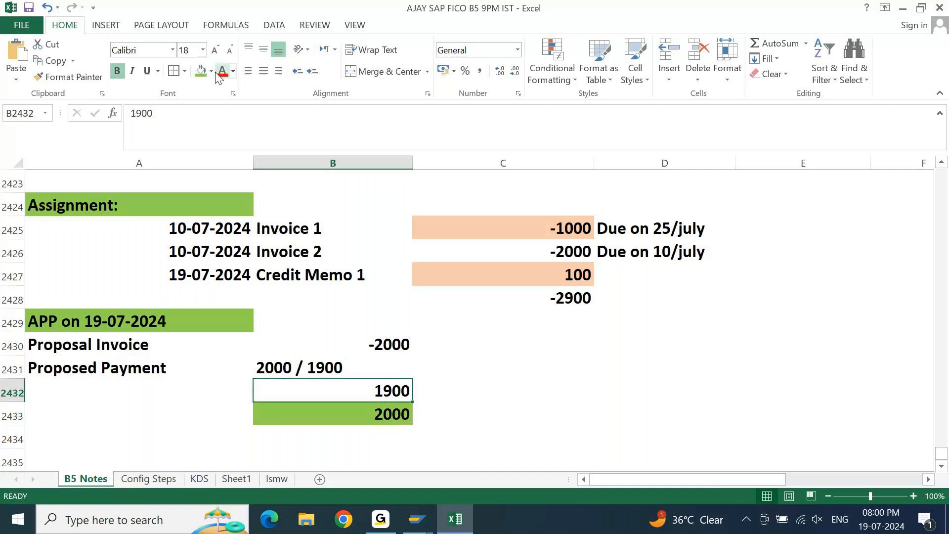
click(211, 72)
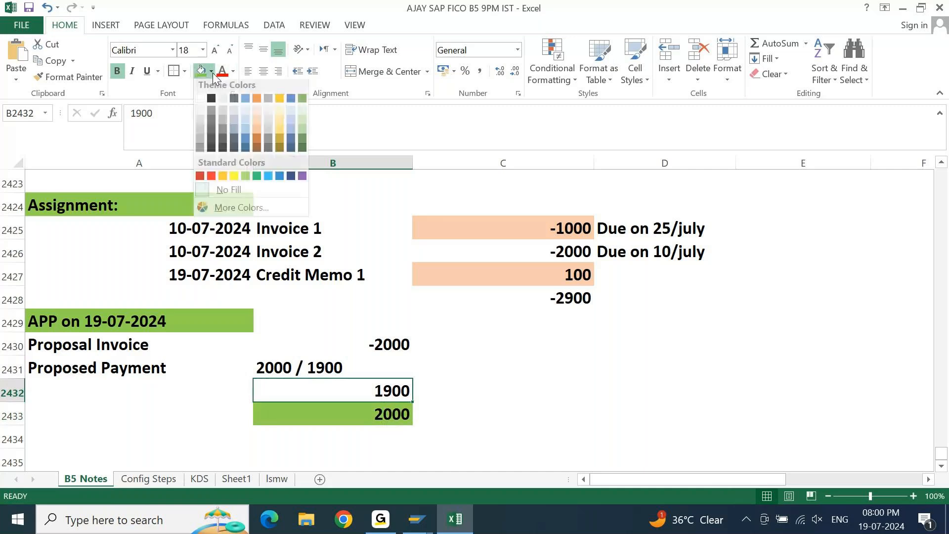
click(211, 176)
key(Up)
key(Up)
key(Up)
key(Up)
key(Up)
key(Up)
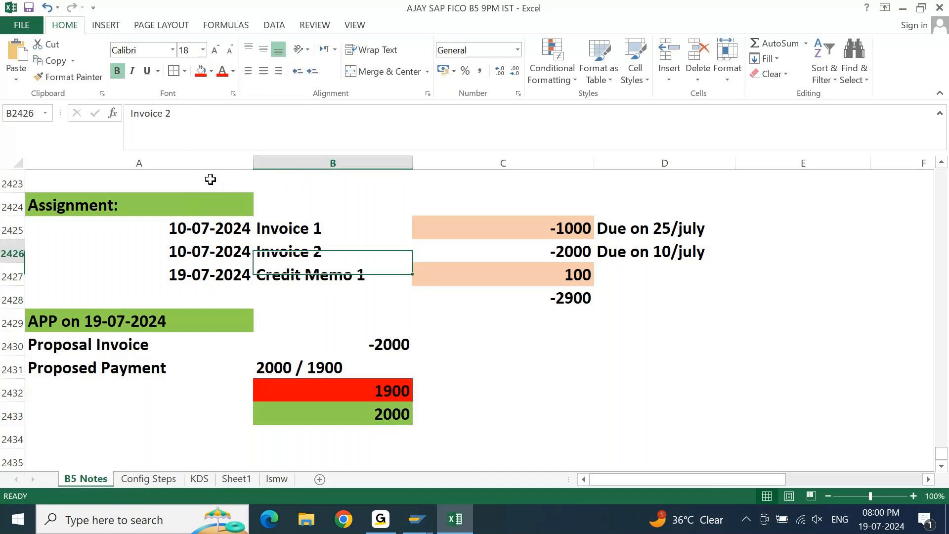
key(Up)
key(Up)
key(Up)
key(Up)
key(Up)
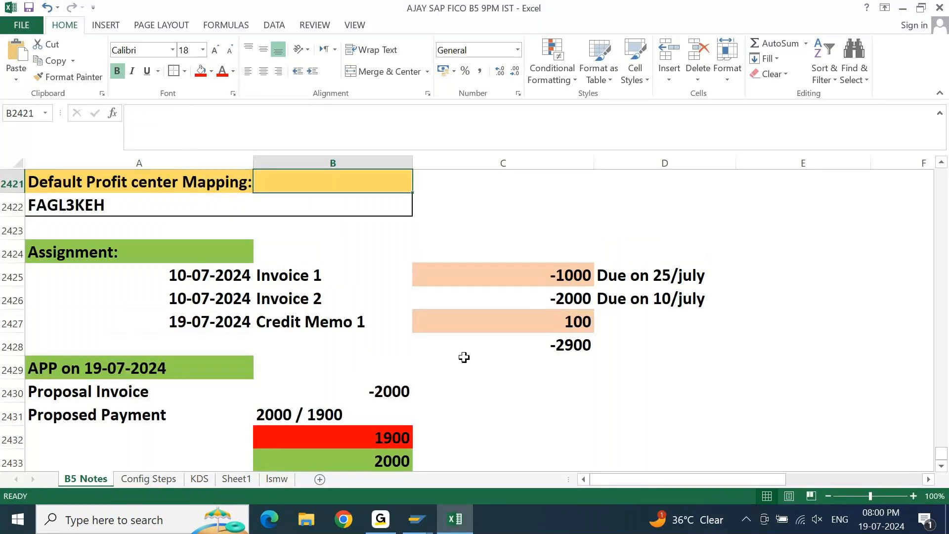
click(356, 438)
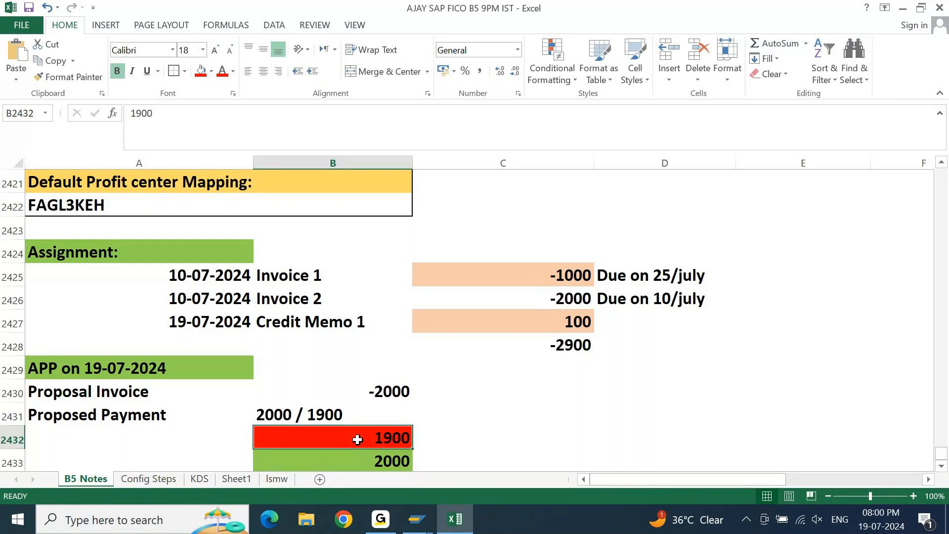
click(307, 283)
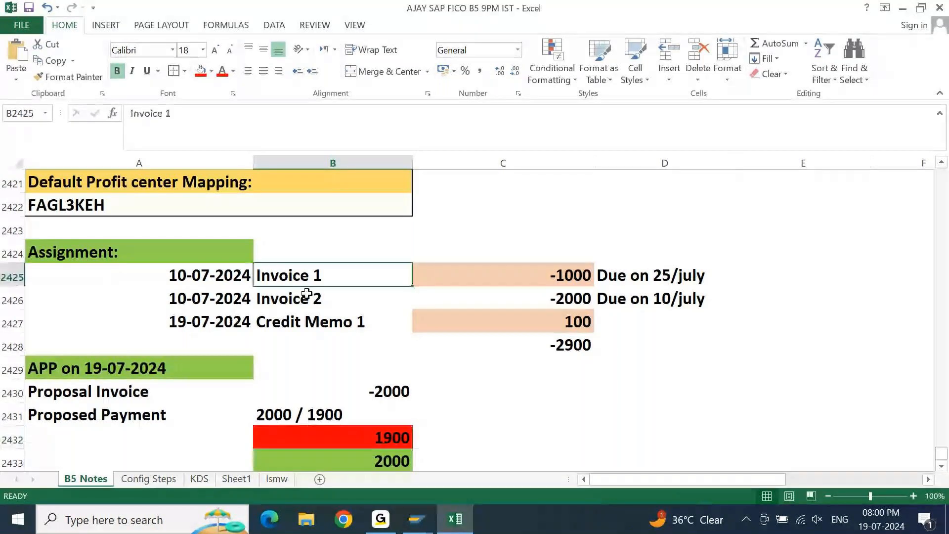
click(367, 311)
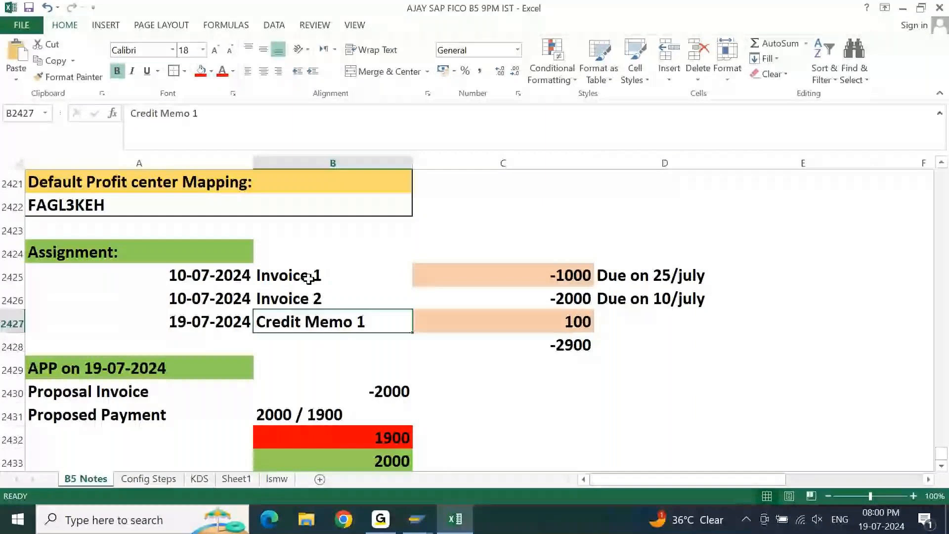
click(309, 279)
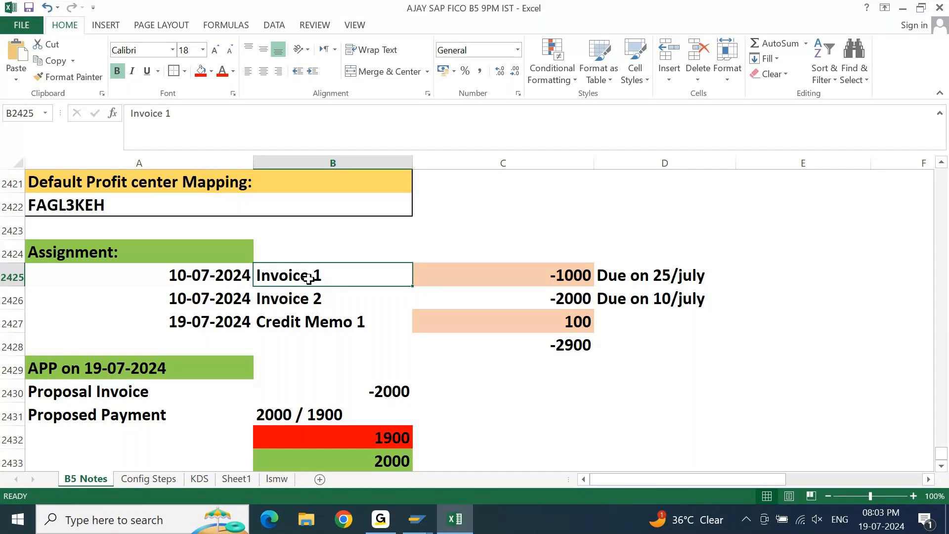
Review the assignment's invoices, credit memo and due dates against the 1900 and 2000 proposed payment options.
key(Down)
key(Down)
key(Down)
key(Down)
key(Down)
key(Down)
key(Down)
key(Down)
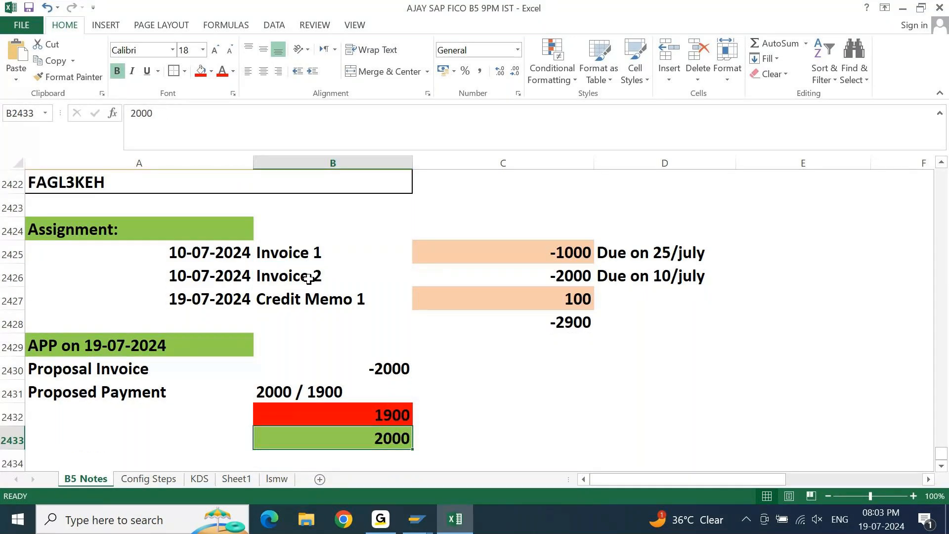
key(Down)
click(287, 241)
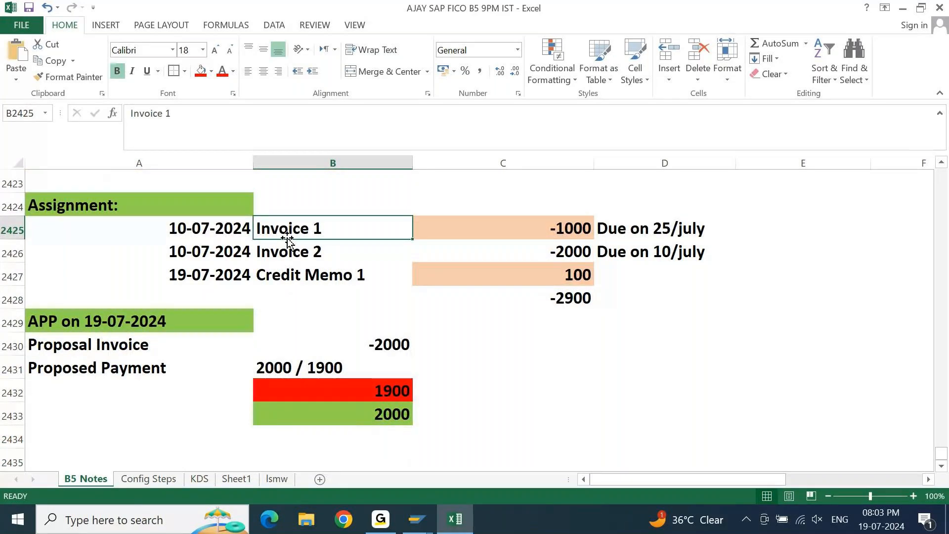
click(582, 276)
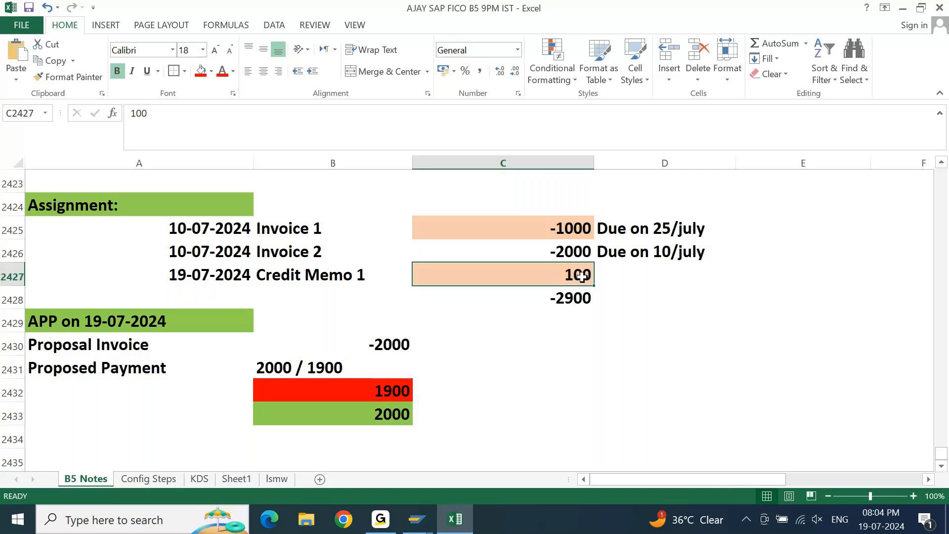
click(376, 275)
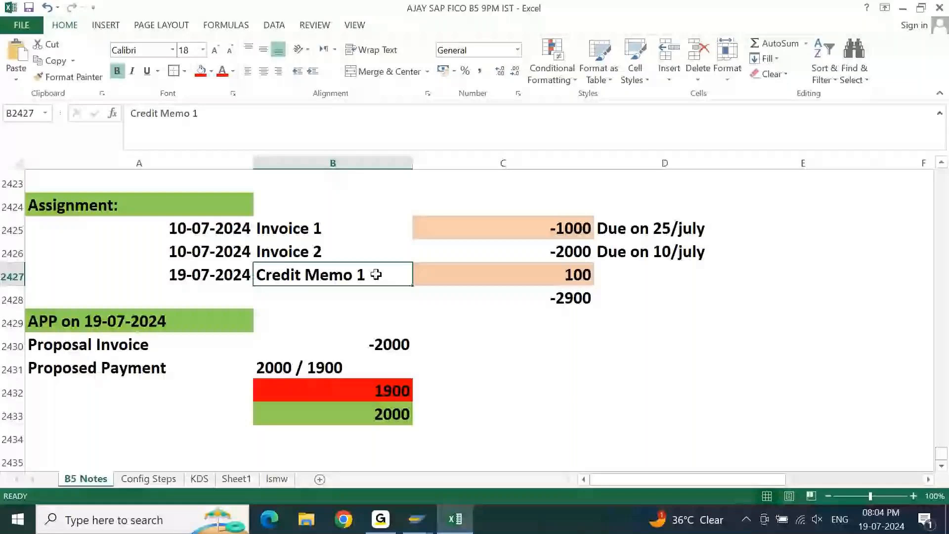
click(304, 228)
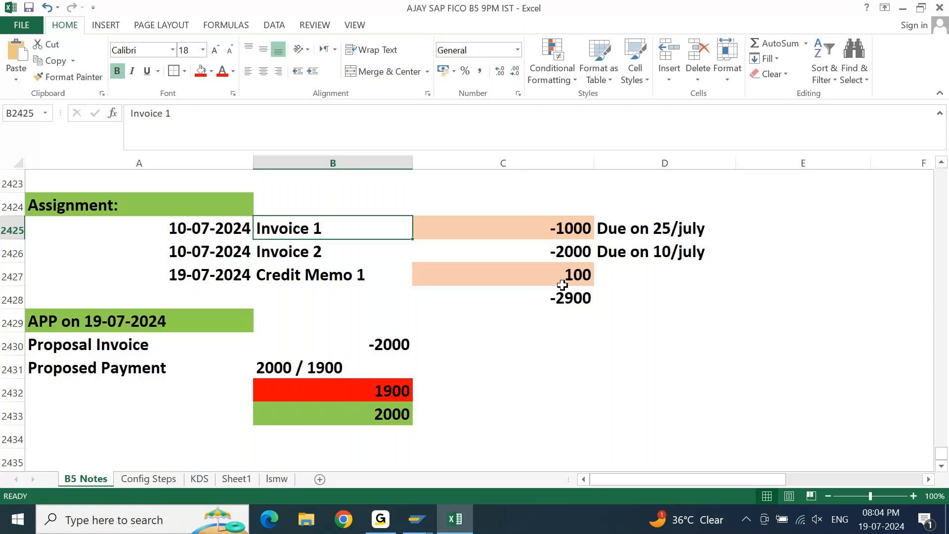
click(566, 229)
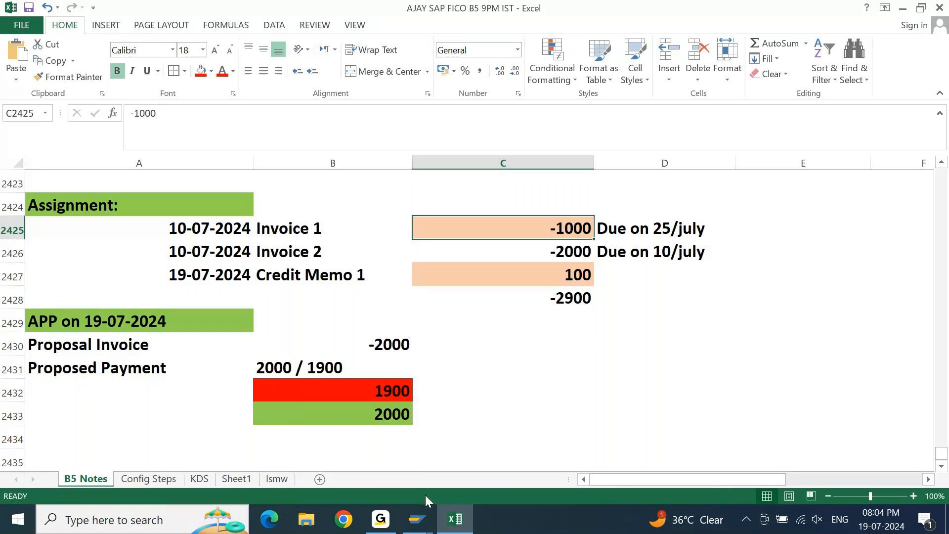
Switch to SAP and examine the invoice reference, clearing document and text columns of the cleared vendor line items.
click(417, 519)
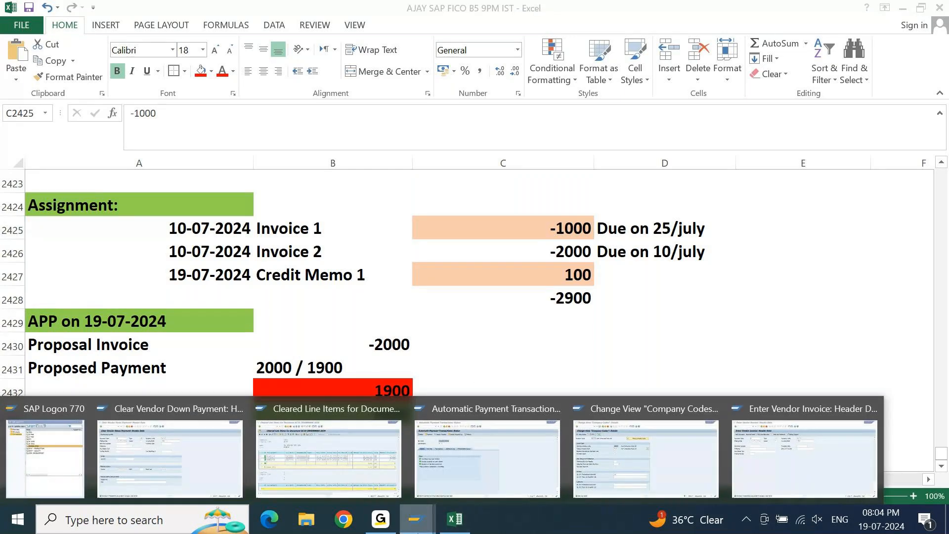
click(383, 479)
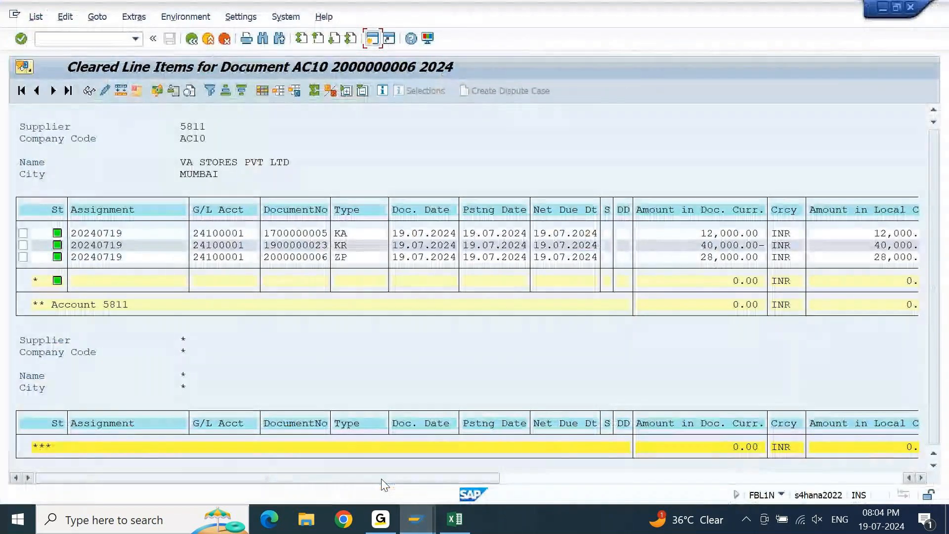
drag(382, 479, 534, 482)
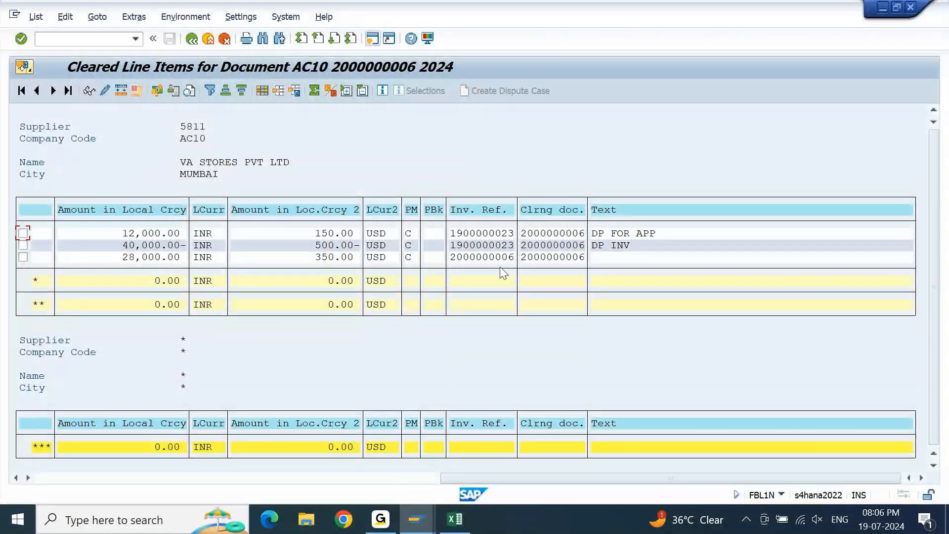
Switch back to Excel and review the steps listed under Automatic Payment Process for Downpayment.
click(455, 528)
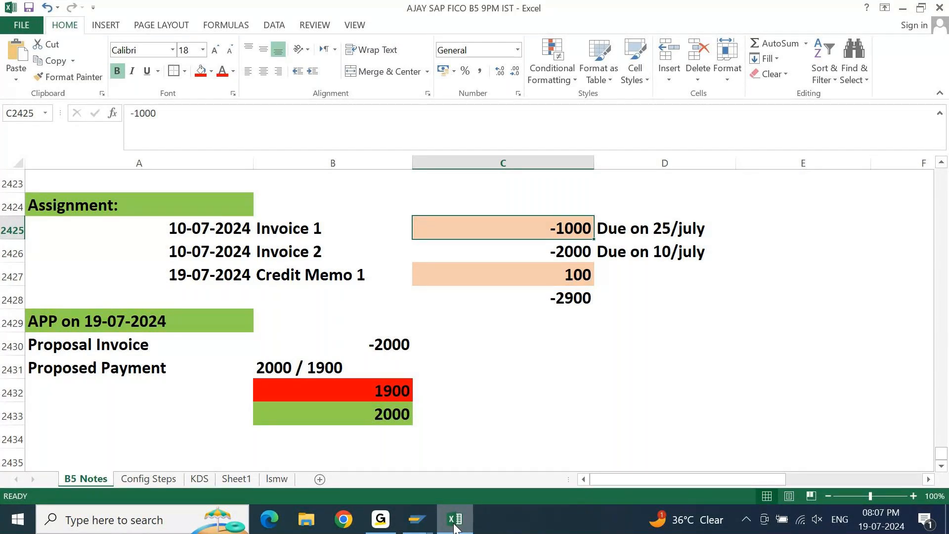
key(Left)
key(Left)
key(Page_Up)
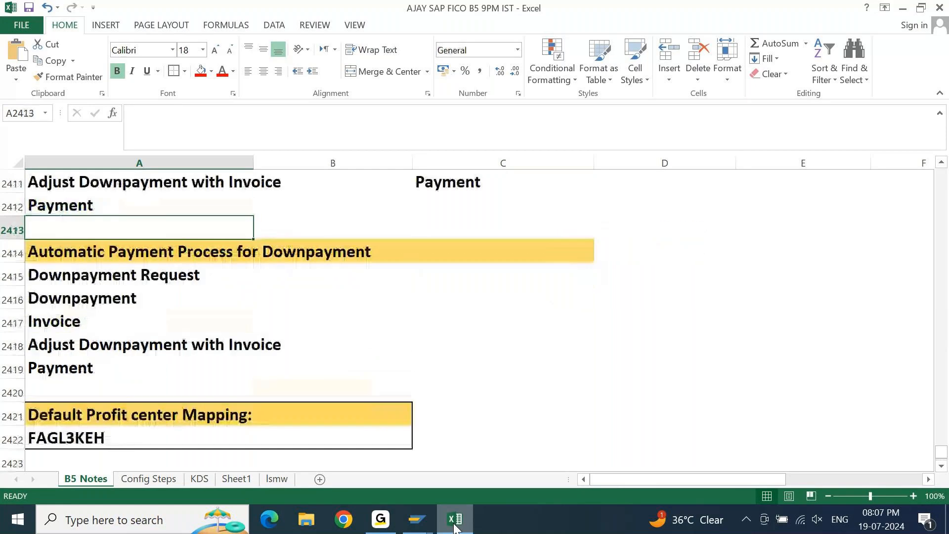
key(Down)
key(Down)
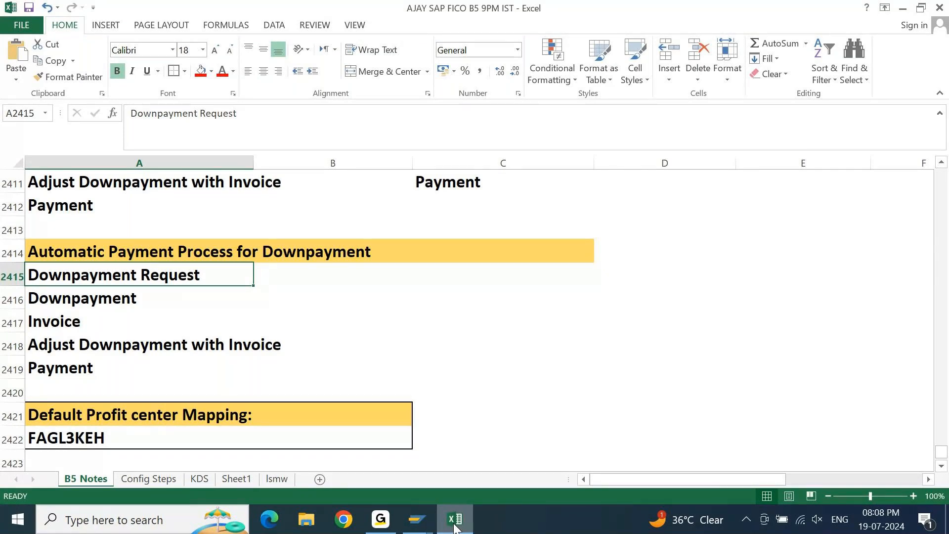
key(Up)
key(ctrl+shift+Down)
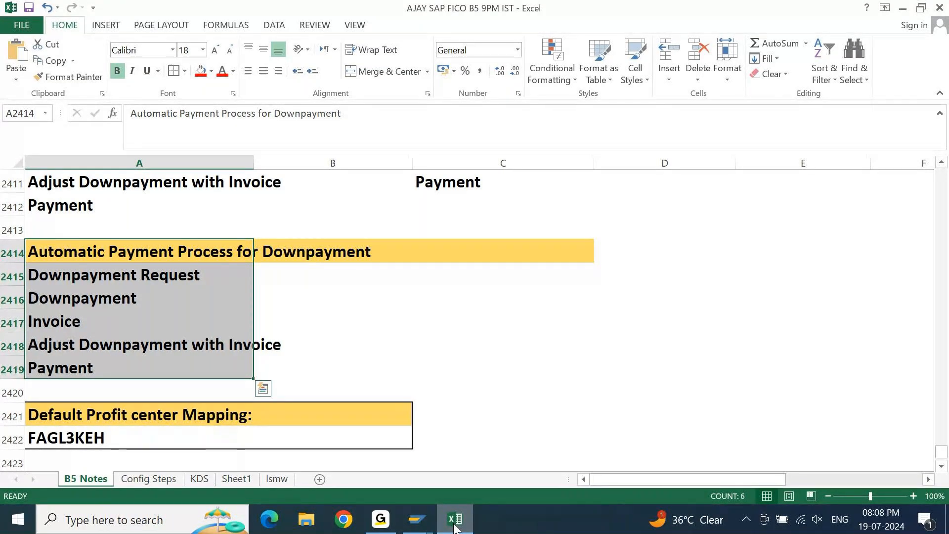
key(Down)
key(Up)
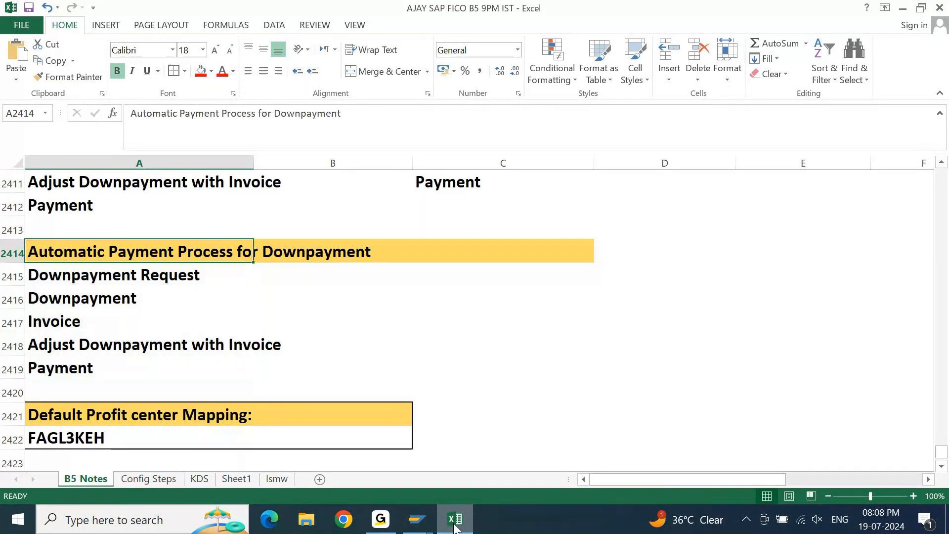
key(Down)
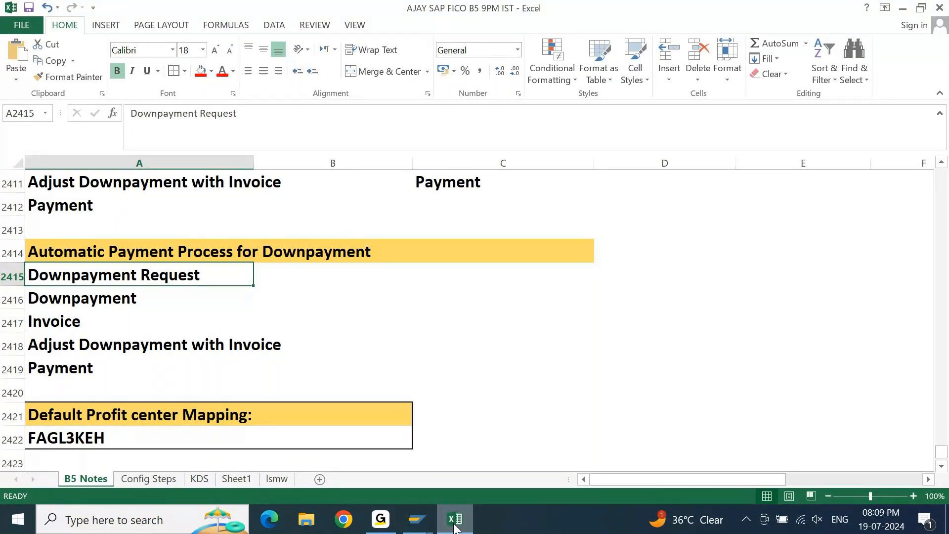
Enter the heading Default Cost Center Mapping in cell D2421, in the same row as the default profit center mapping.
key(Down)
key(Down)
key(Down)
key(Down)
key(Down)
key(Down)
key(Down)
key(Down)
key(Down)
key(Down)
key(Down)
key(Down)
key(Down)
key(Down)
key(Up)
key(Up)
key(Up)
key(Up)
key(Up)
key(Up)
key(Up)
key(Up)
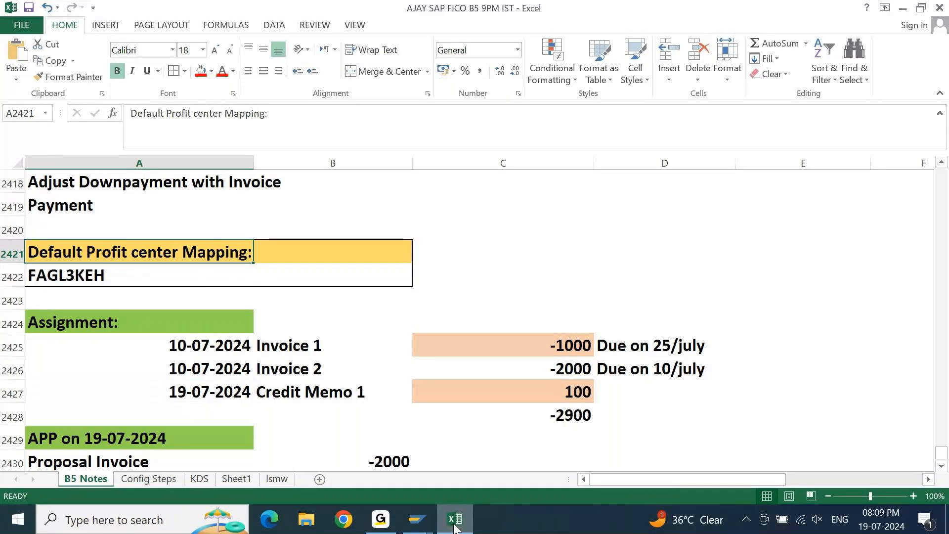
key(Right)
key(Right)
key(Right)
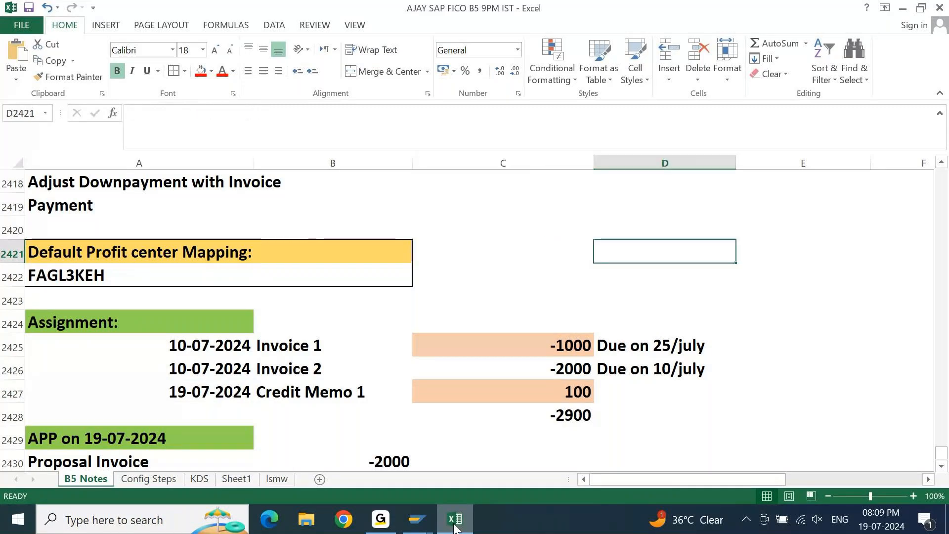
text(Default Cost Cente)
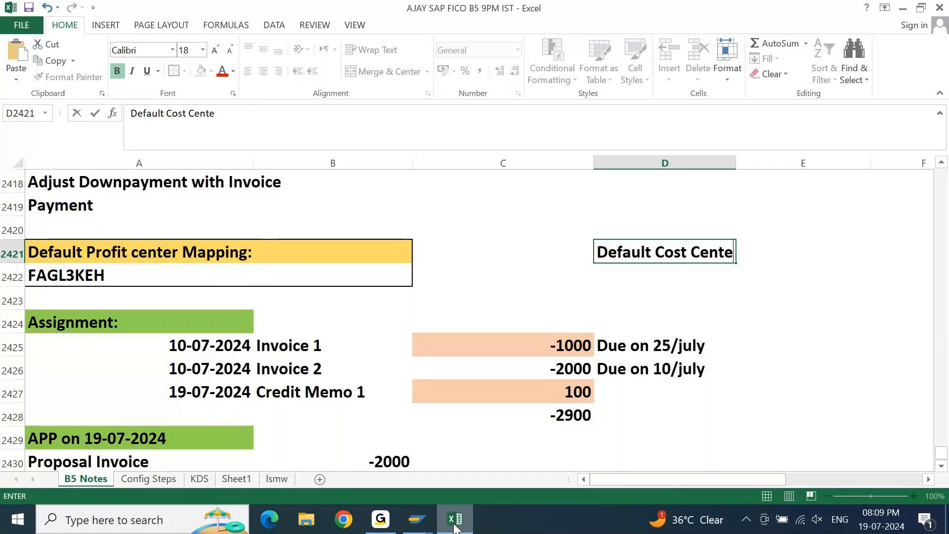
text(r Mapping)
key(Return)
Enter the transaction code OKB9 in cell D2422 under the cost center mapping heading.
text(LK)
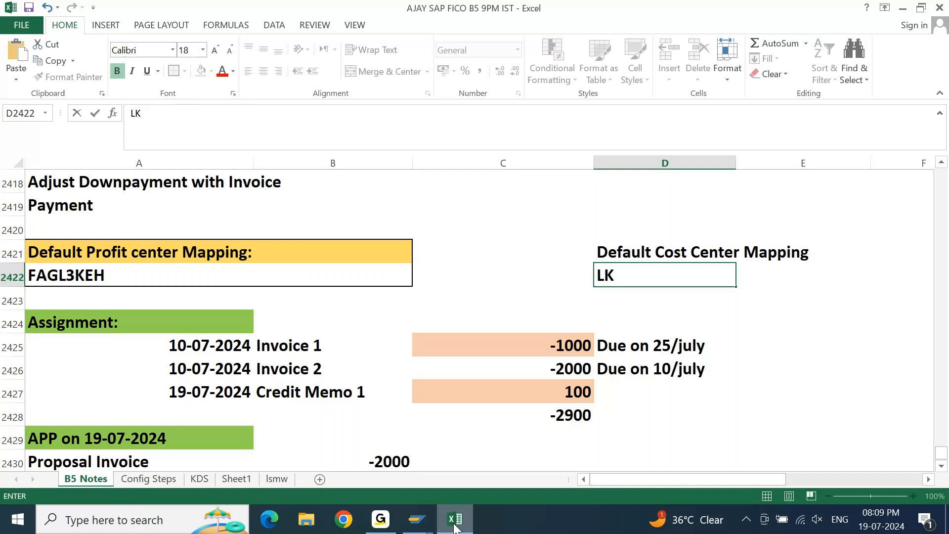
text(B)
key(BackSpace)
key(BackSpace)
key(BackSpace)
text(OKB9)
key(Return)
Fill both default mapping blocks, D2421:E2422 and A2421:B2422, with the same orange colour.
key(Up)
key(Up)
key(shift+Down)
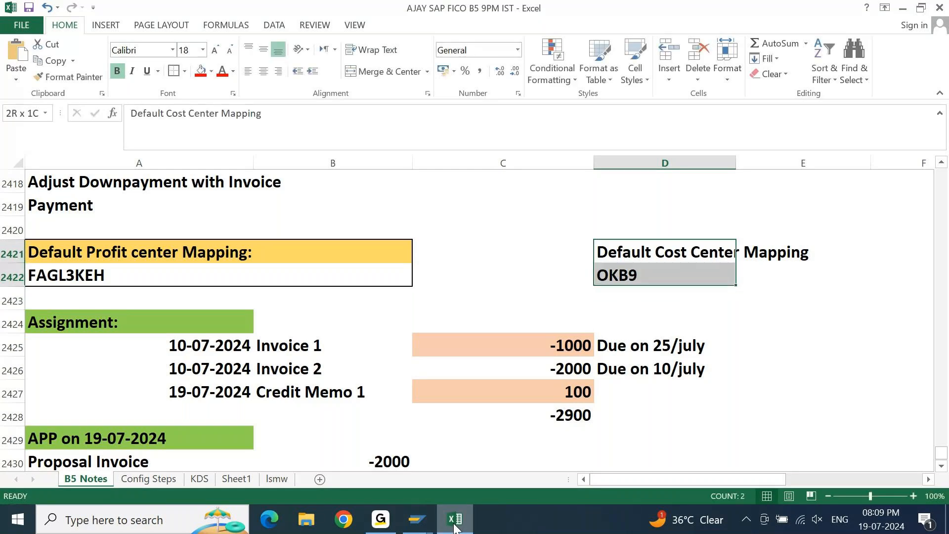
key(shift+Right)
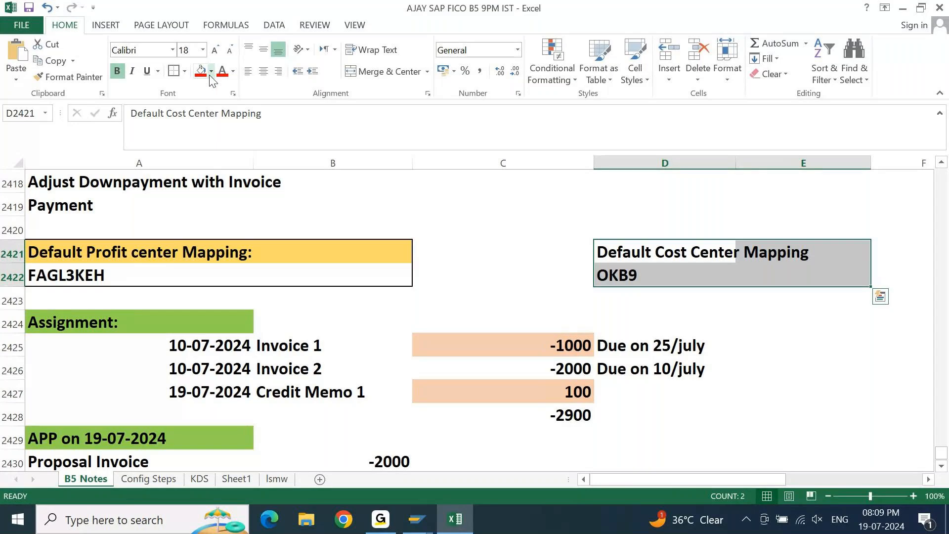
click(211, 74)
click(221, 181)
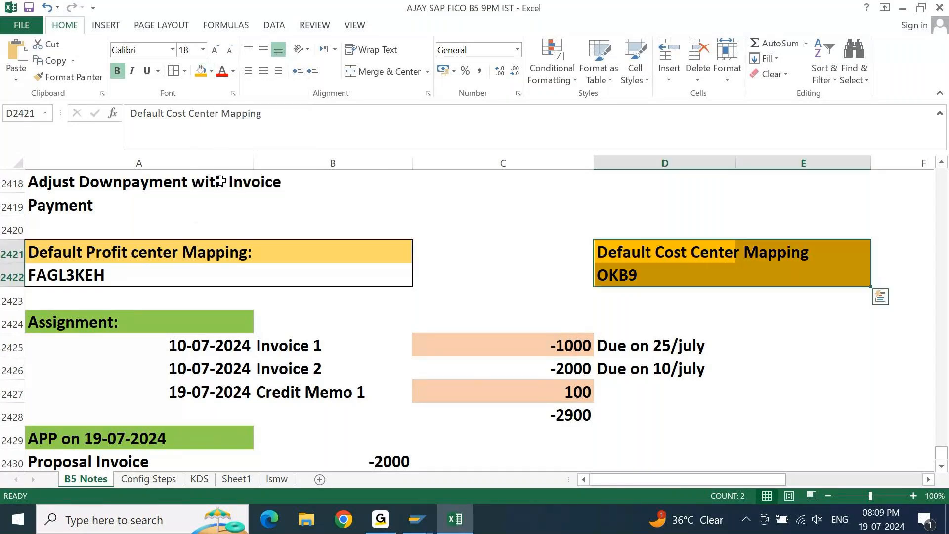
drag(66, 262, 376, 277)
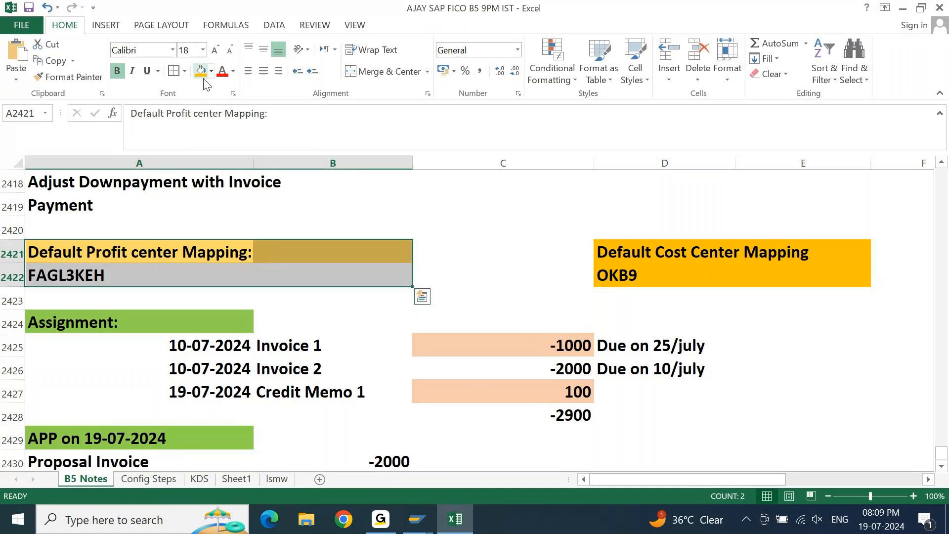
click(201, 74)
Append ( BS & Non Cost Elements) to the Default Profit center Mapping heading in cell A2421.
key(F2)
text(( BS)
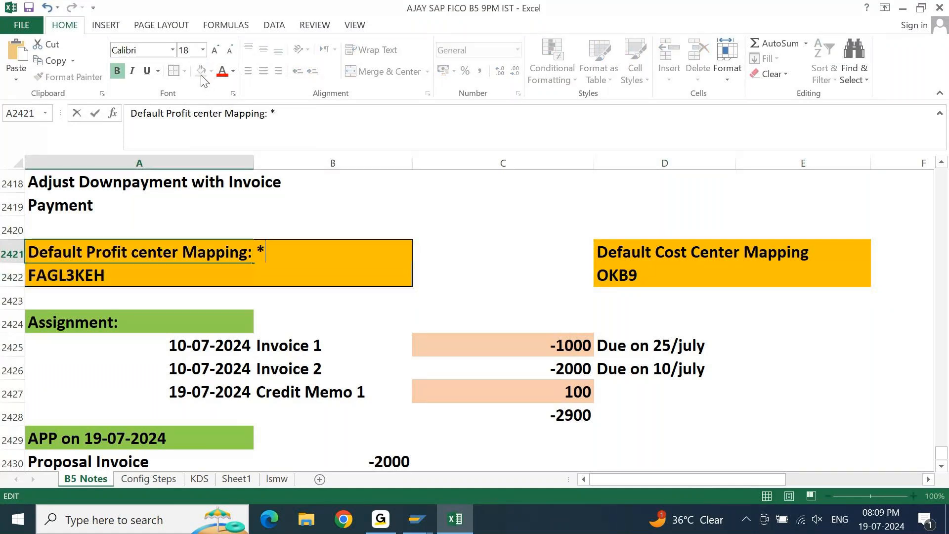
text( & )
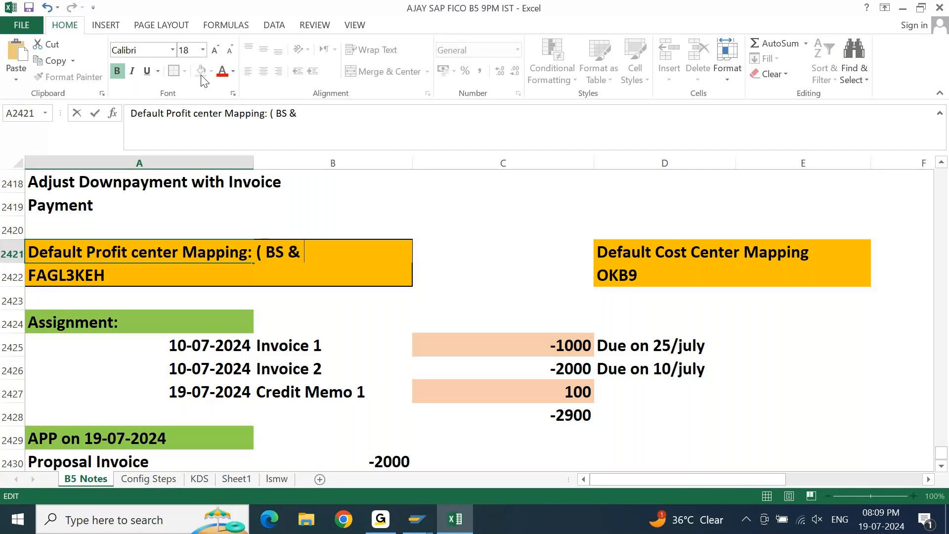
text(Non Cos)
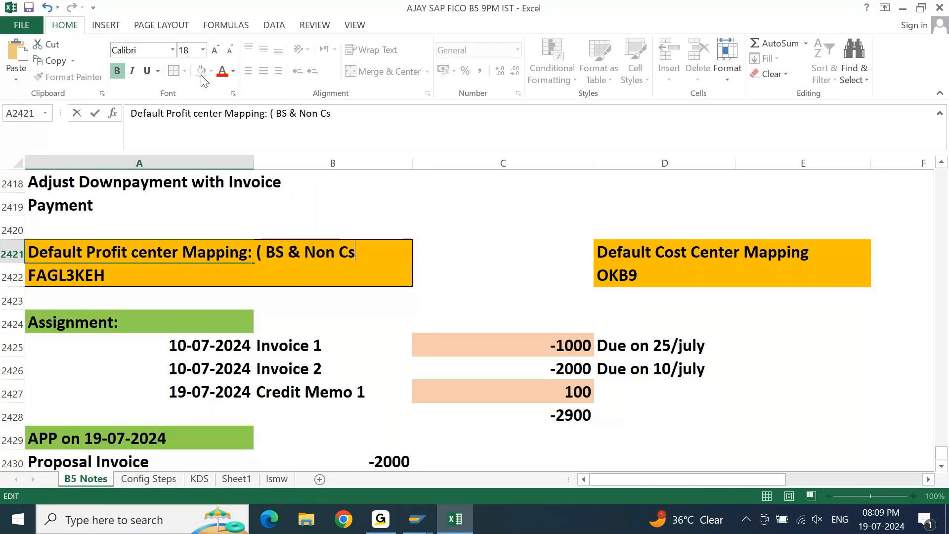
text(t Cel)
key(BackSpace)
key(BackSpace)
key(BackSpace)
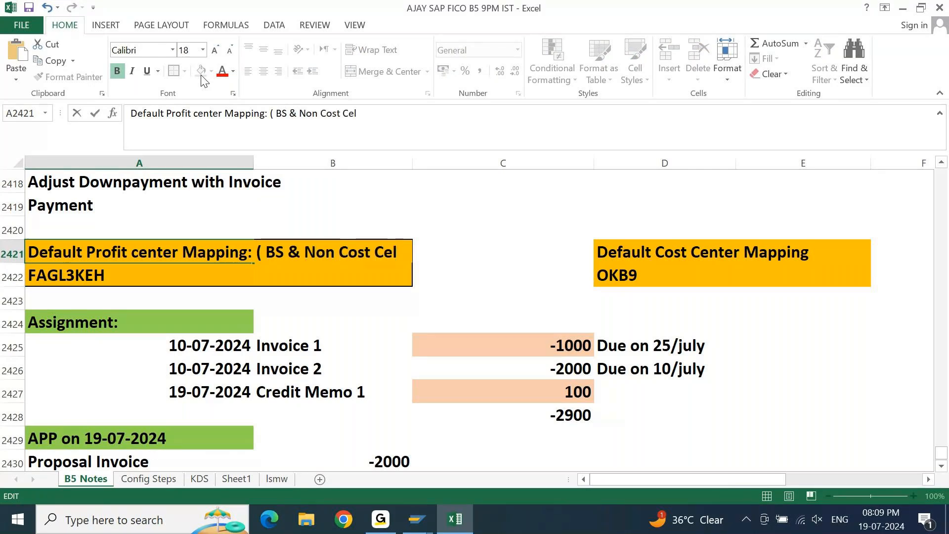
text(Elwmw)
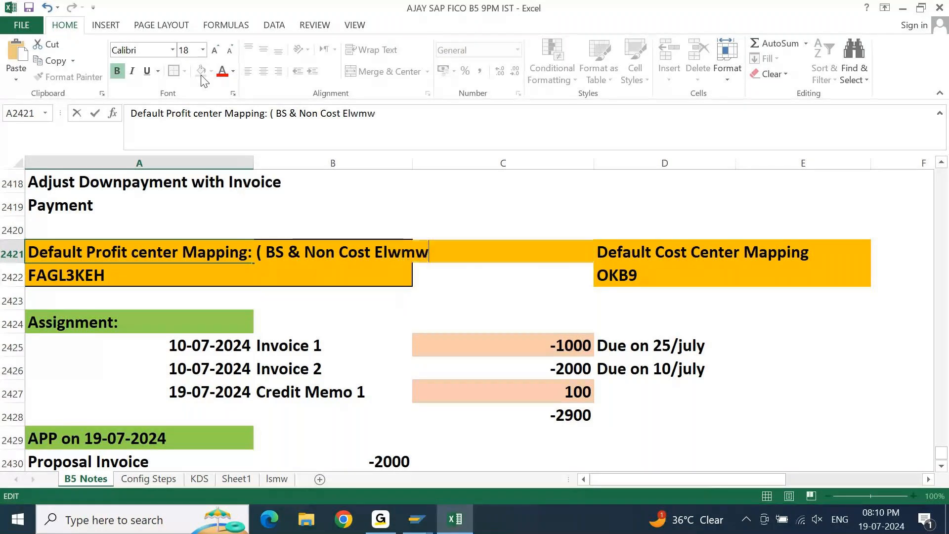
text(n)
key(BackSpace)
key(BackSpace)
key(BackSpace)
key(BackSpace)
key(BackSpace)
text(e)
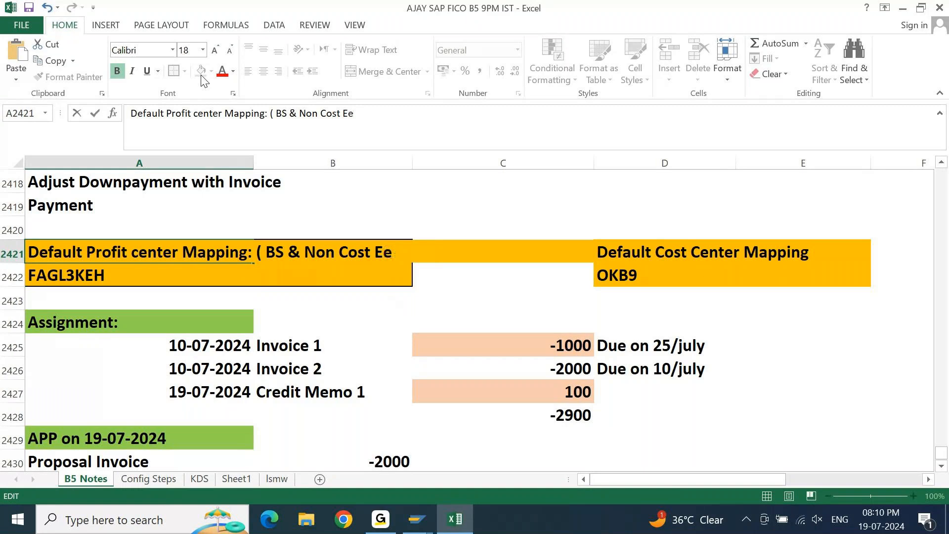
key(BackSpace)
text(lements))
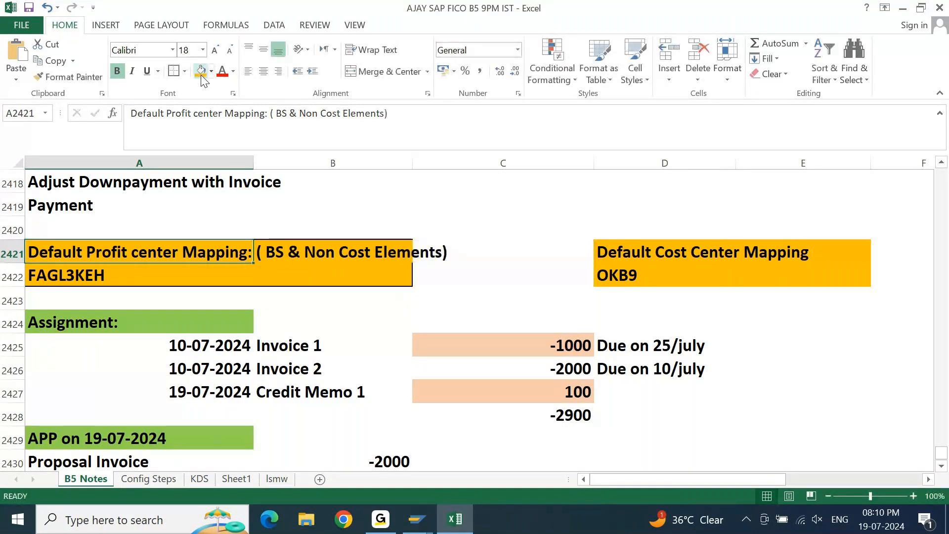
Append a bracketed note to the Default Cost Center Mapping heading in cell D2421 stating it is only for cost elements.
key(Tab)
key(Tab)
key(F2)
text(( Only for Cos)
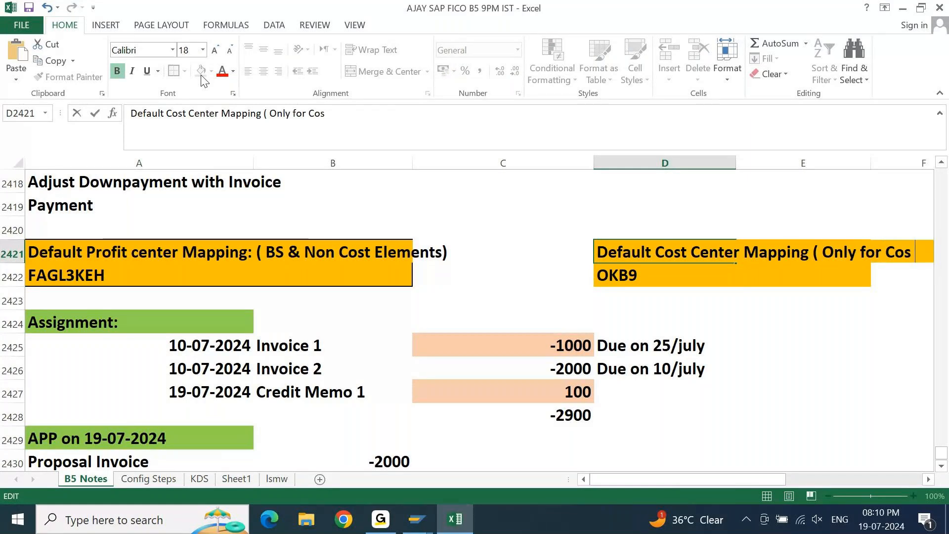
text(t Elemen)
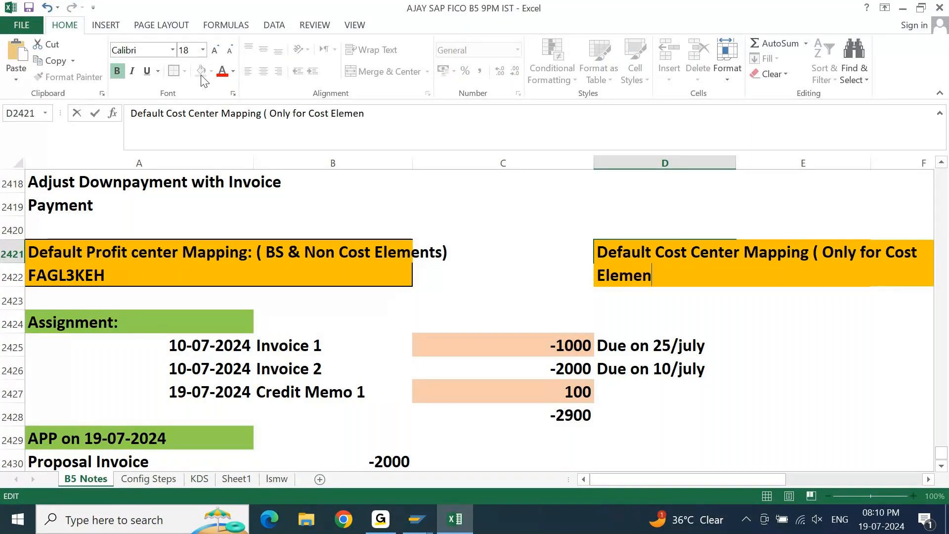
key(Return)
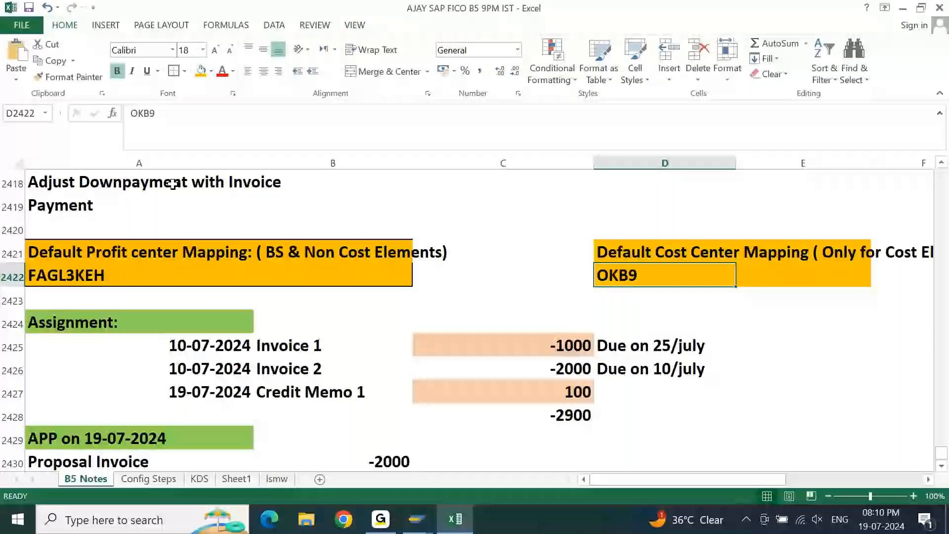
Switch to SAP and open the default account assignment overview with transaction OKB9.
key(alt+Tab)
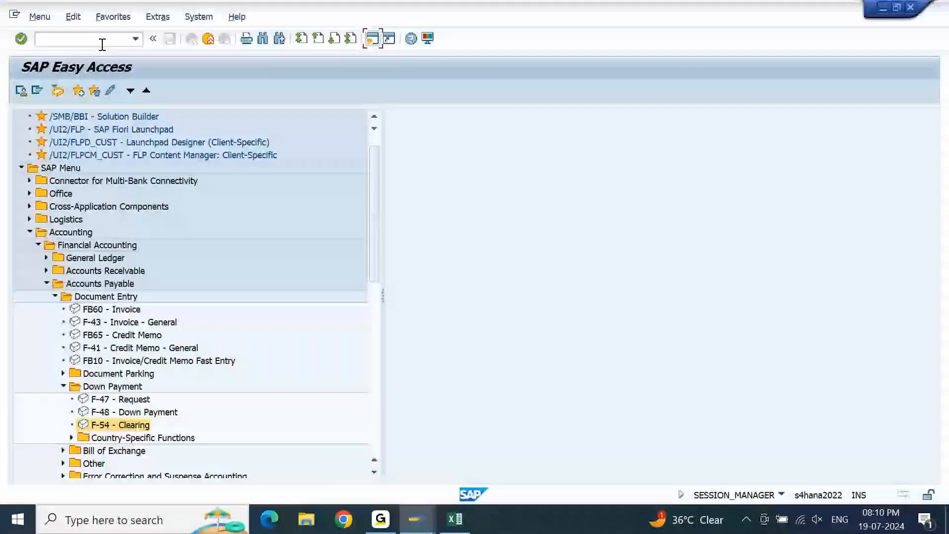
click(102, 45)
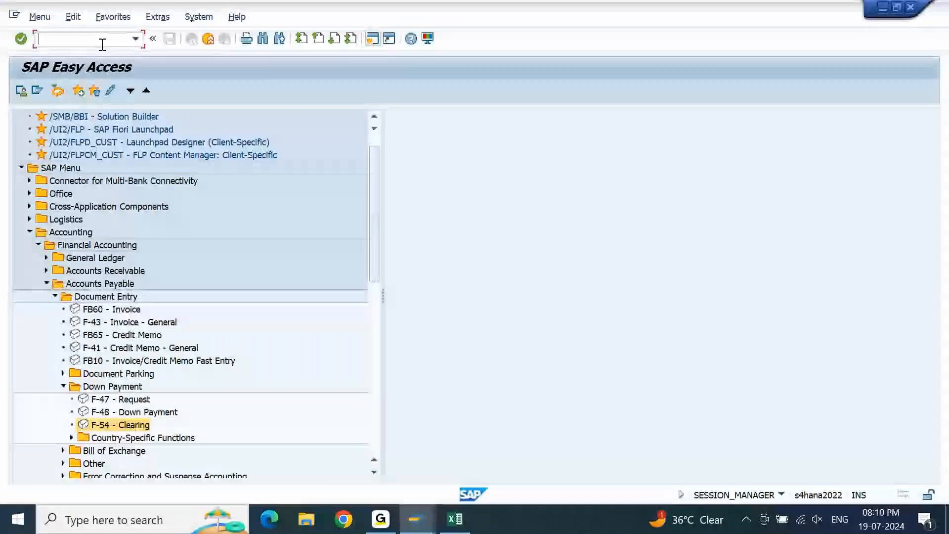
text(OKB9)
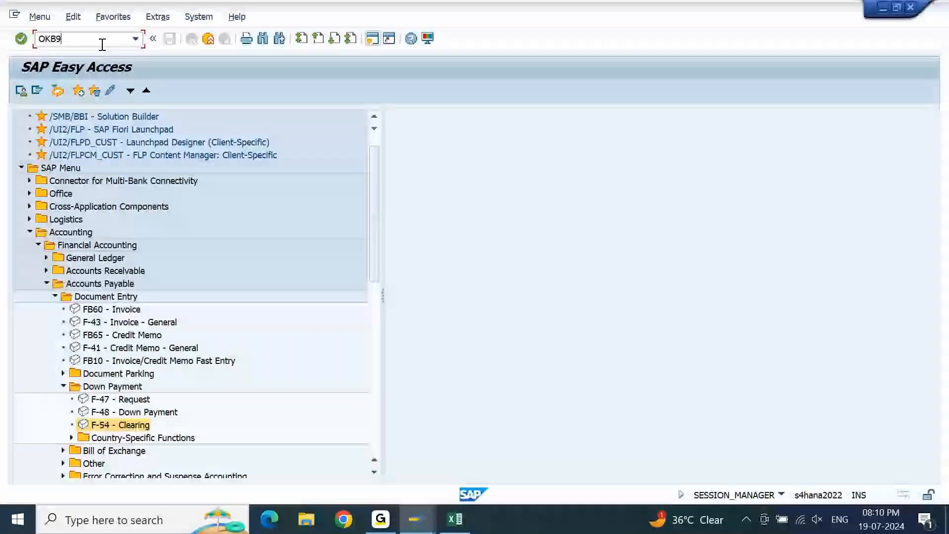
key(Return)
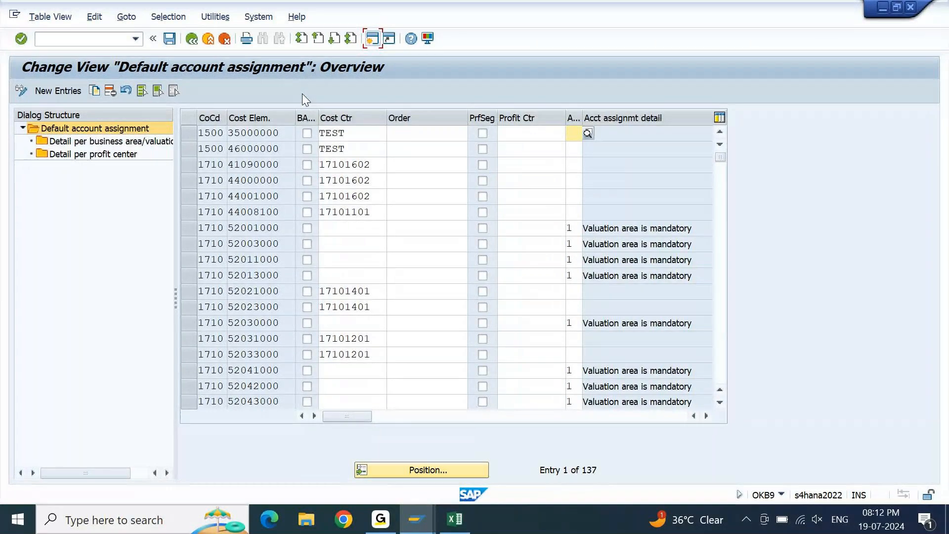
Open the G/L account master transaction FS00 in the automatic payment session and list the available G/L account types.
key(alt+Tab)
key(Tab)
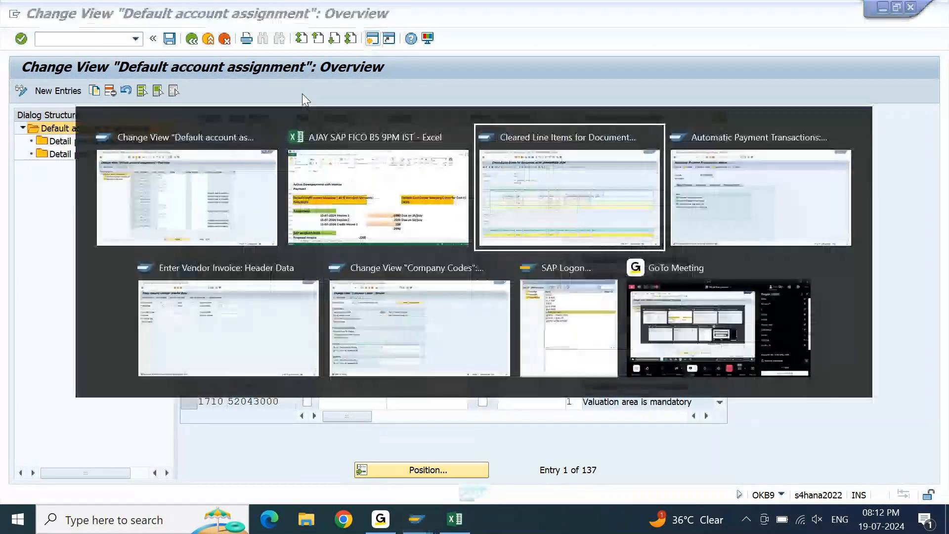
key(alt+shift+Tab)
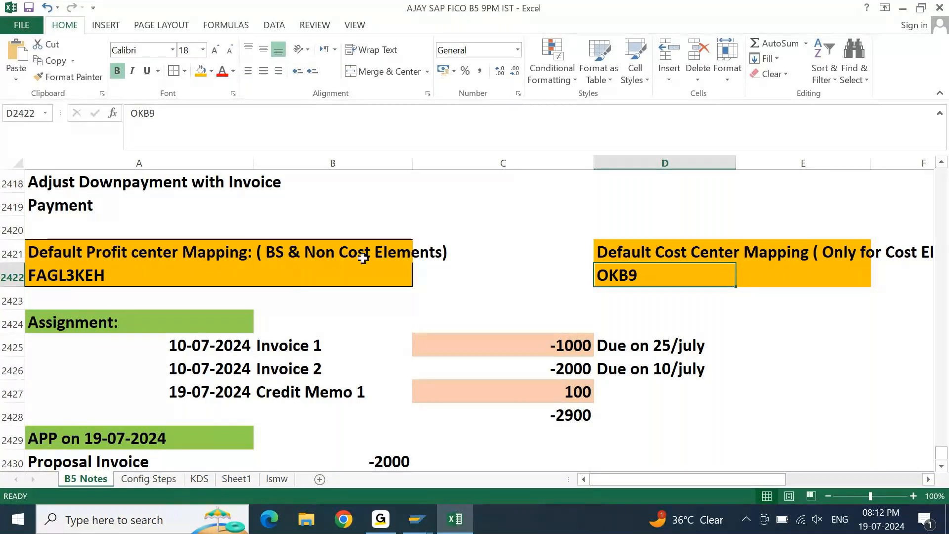
mouse_move(417, 519)
click(487, 447)
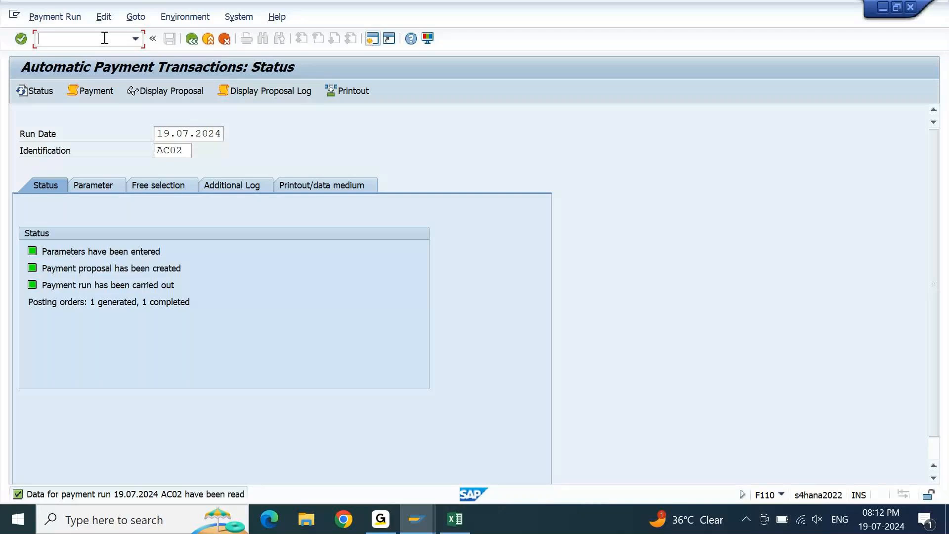
key(Return)
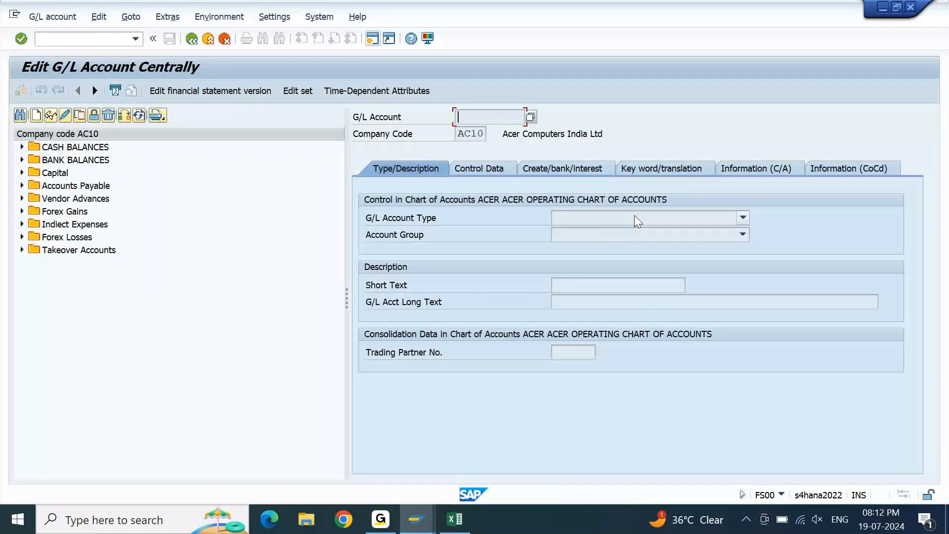
click(635, 216)
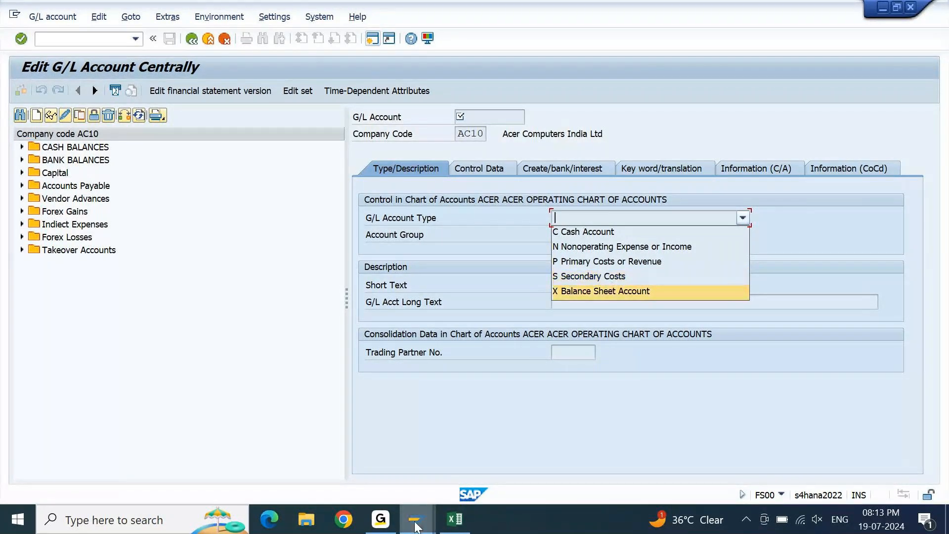
Go back from the cleared line items to the vendor line item list and deselect the 28,000 INR ZP payment.
mouse_move(414, 525)
click(302, 461)
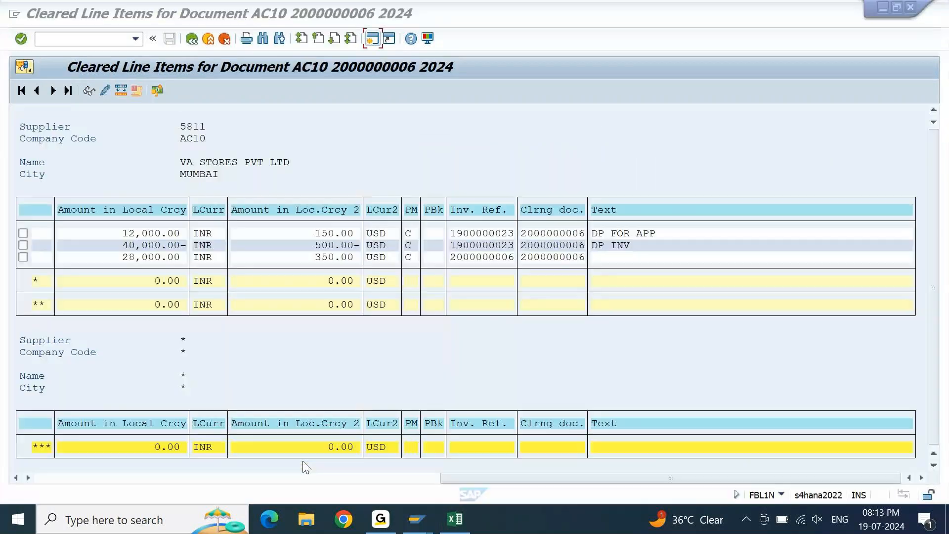
click(191, 43)
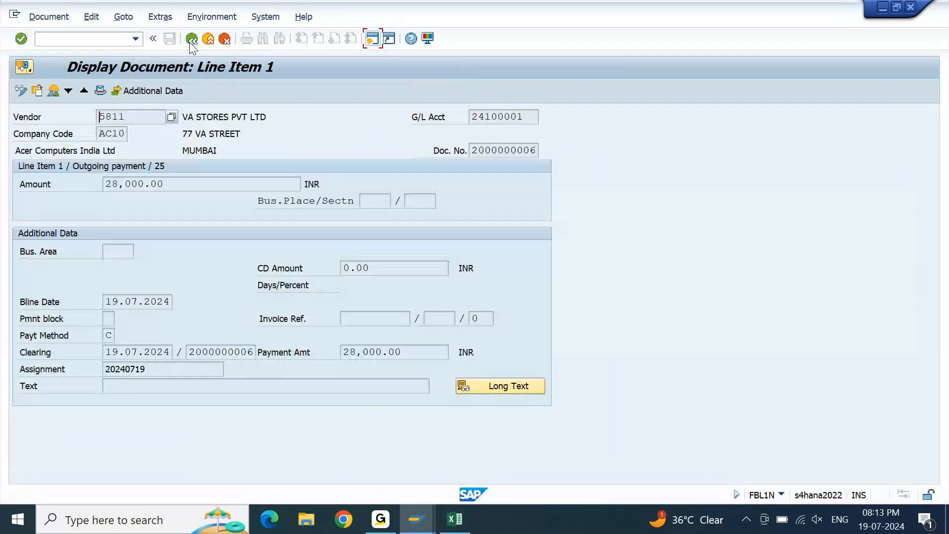
click(191, 43)
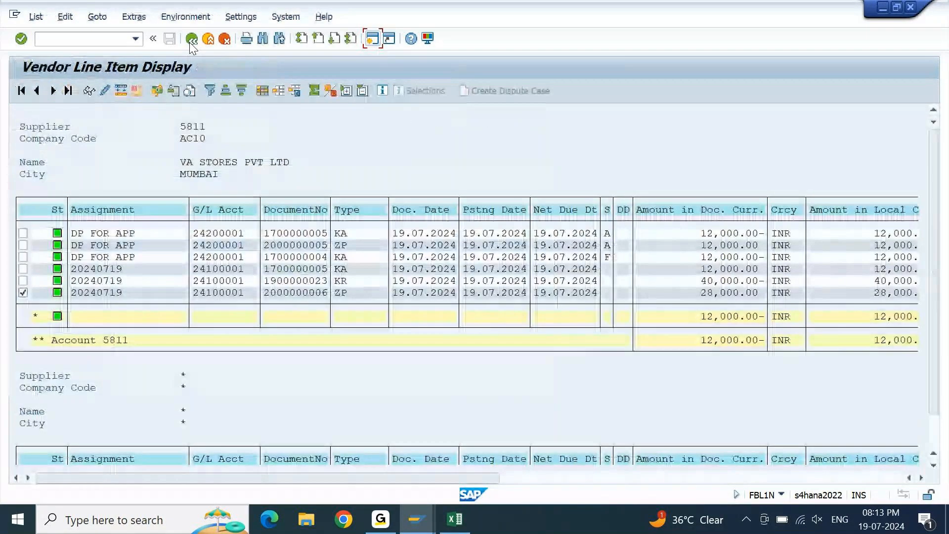
click(22, 292)
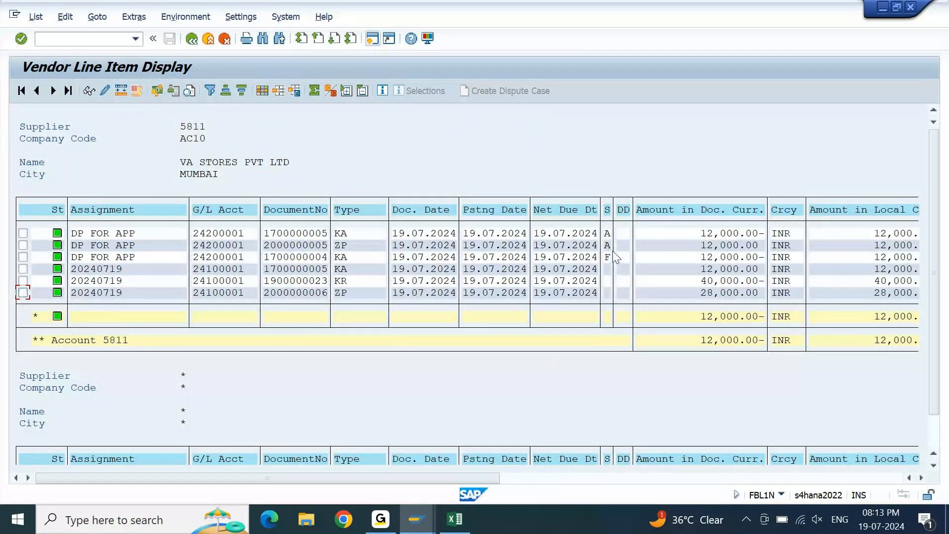
Examine the special G/L indicator and document type of the ZP down payment line in the vendor list.
click(607, 246)
click(622, 245)
click(608, 246)
click(341, 248)
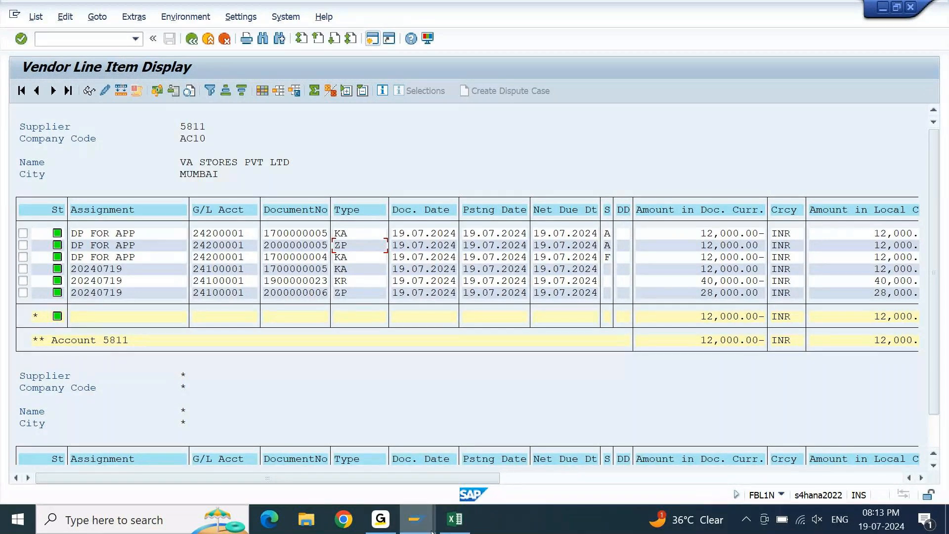
Start a down payment request with transaction F-47 in the vendor invoice session and set the target special G/L indicator to A.
click(416, 519)
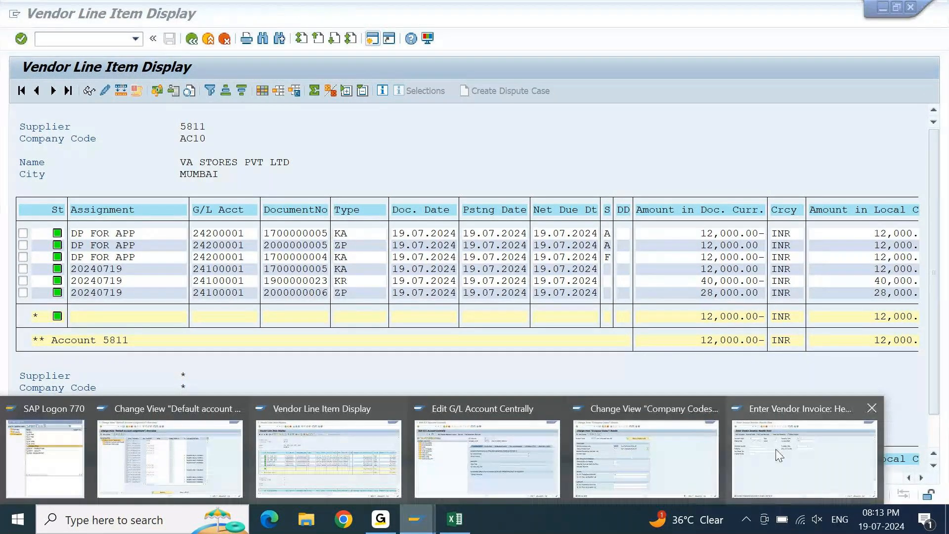
click(778, 453)
text(/NF-47)
key(Return)
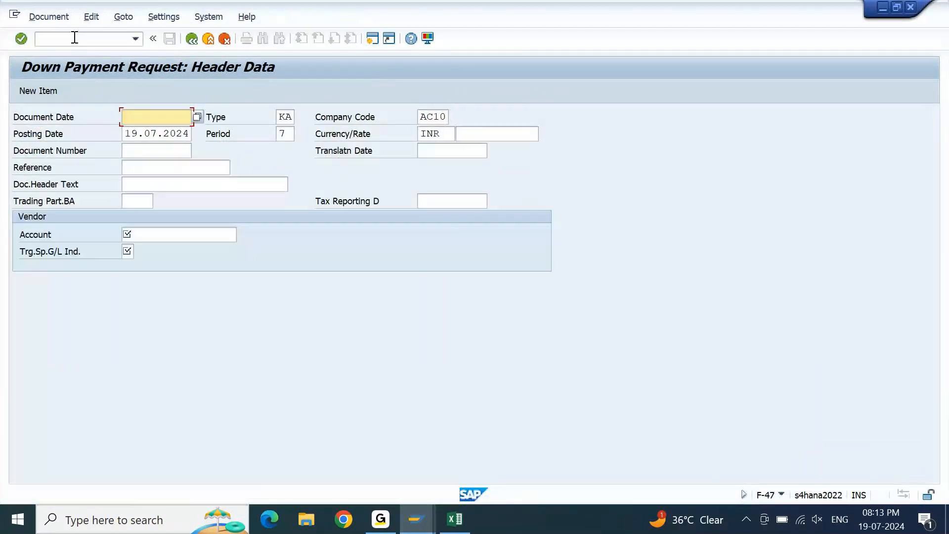
key(Down)
key(Down)
key(Down)
key(Down)
key(Down)
key(Down)
key(Down)
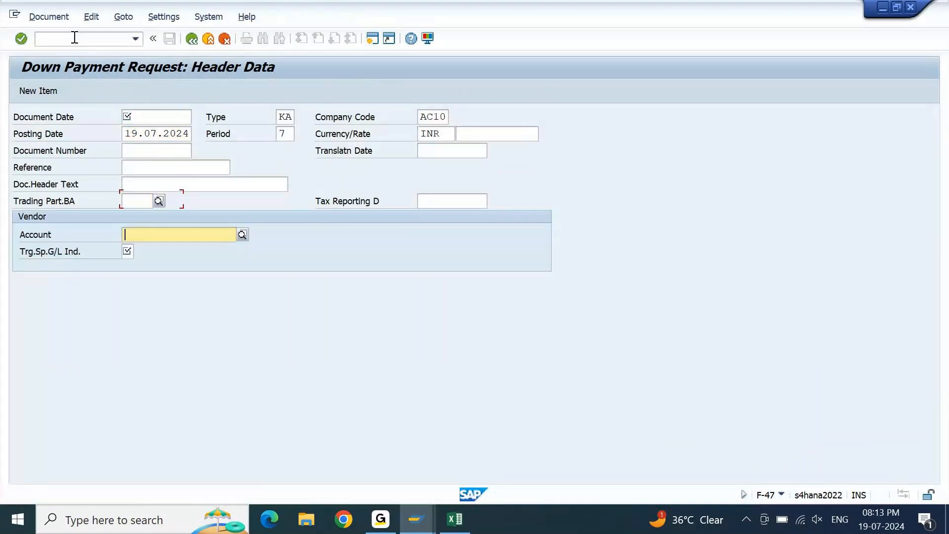
text(A)
key(Tab)
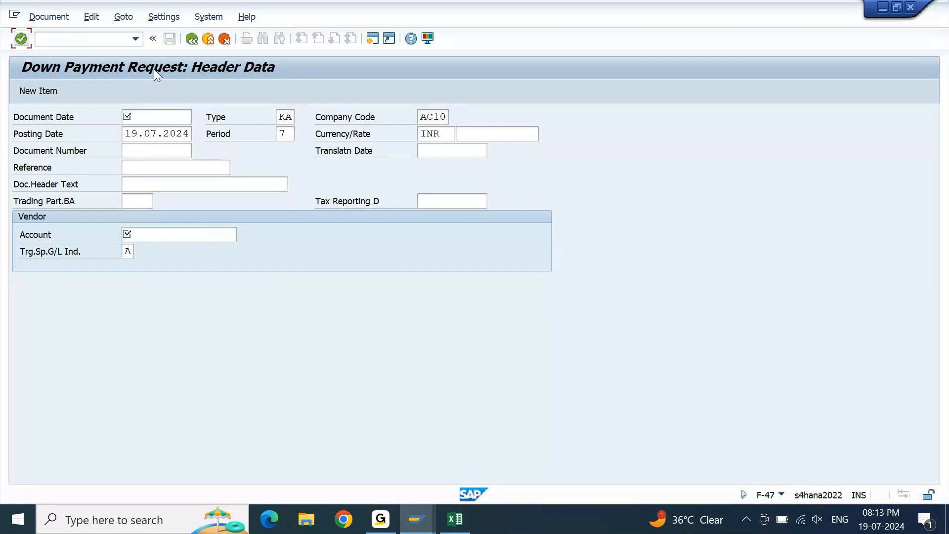
Fill in the document date and the VA STORES PVT LTD vendor account, and continue to the down payment request's vendor item.
click(181, 116)
key(space)
key(Down)
key(Return)
key(Down)
key(Down)
key(Down)
key(Down)
key(Down)
key(Down)
key(space)
key(Down)
key(Return)
key(Return)
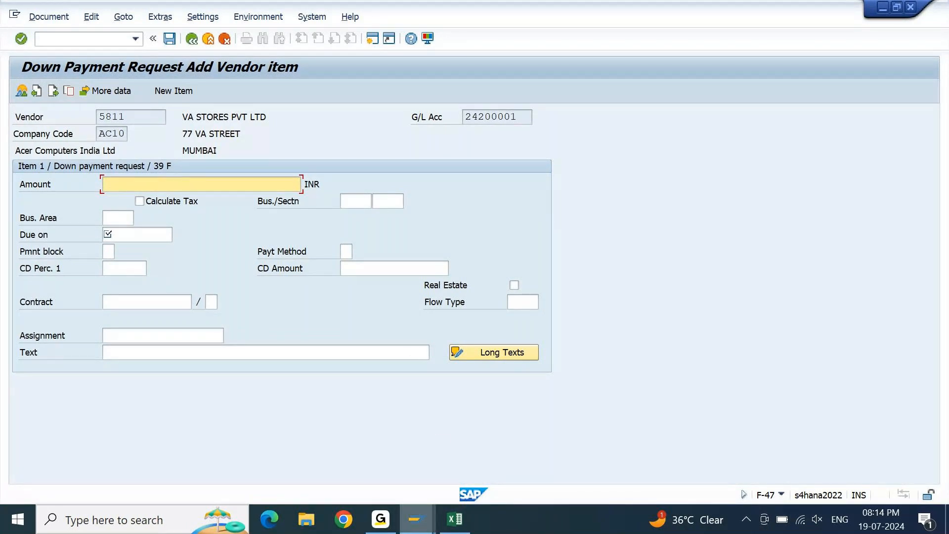
Return to the vendor line item selection screen in FBL1N and review its status and item type options.
click(433, 532)
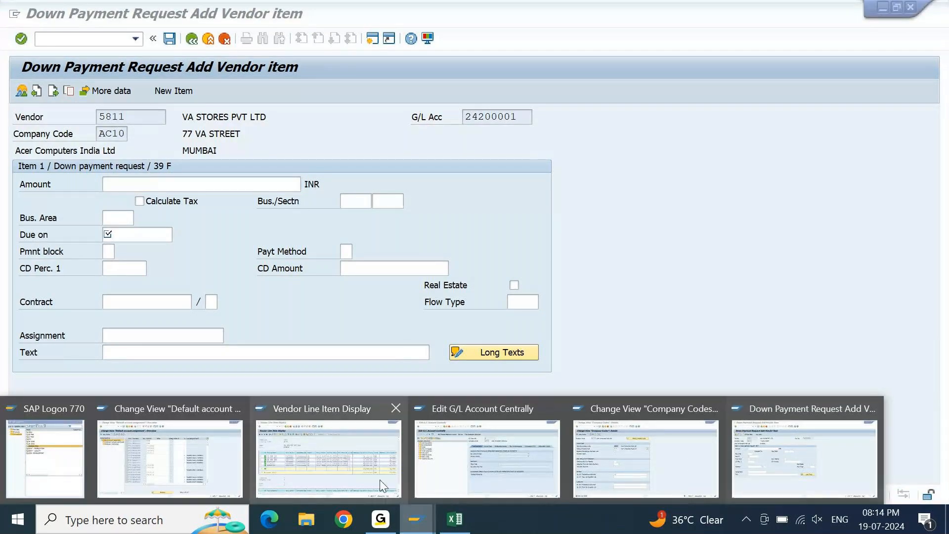
click(379, 479)
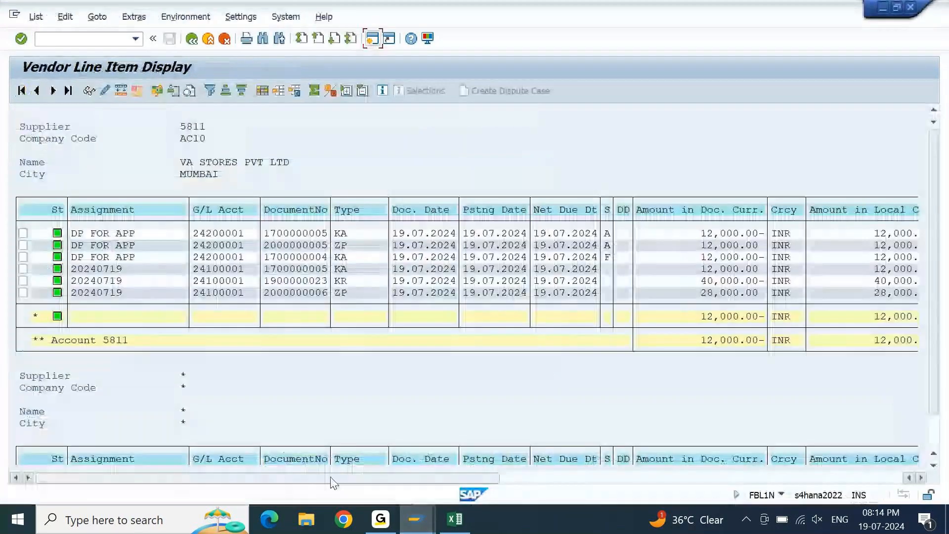
click(191, 39)
scroll(926, 354, down, 5)
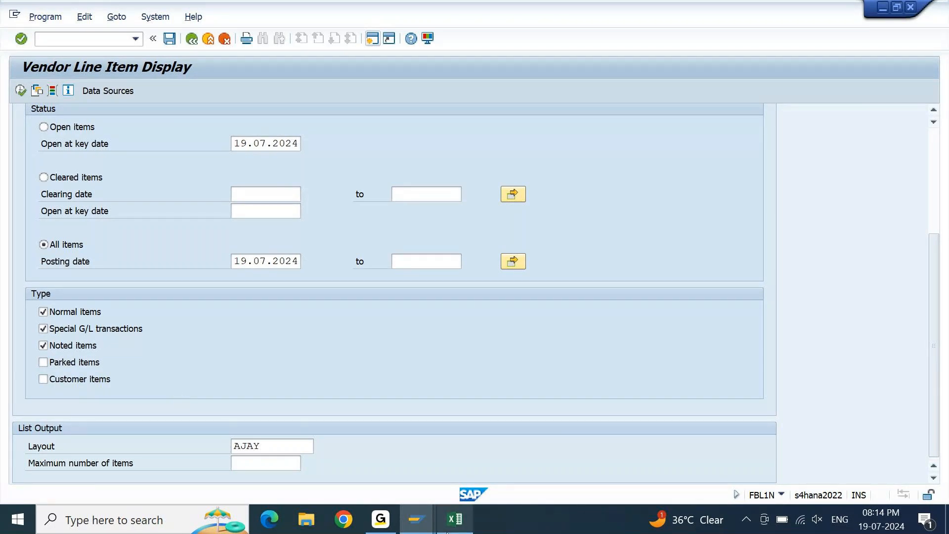
Display the first line item of the outgoing payment document and examine its Invoice Ref. field.
mouse_move(432, 505)
click(386, 523)
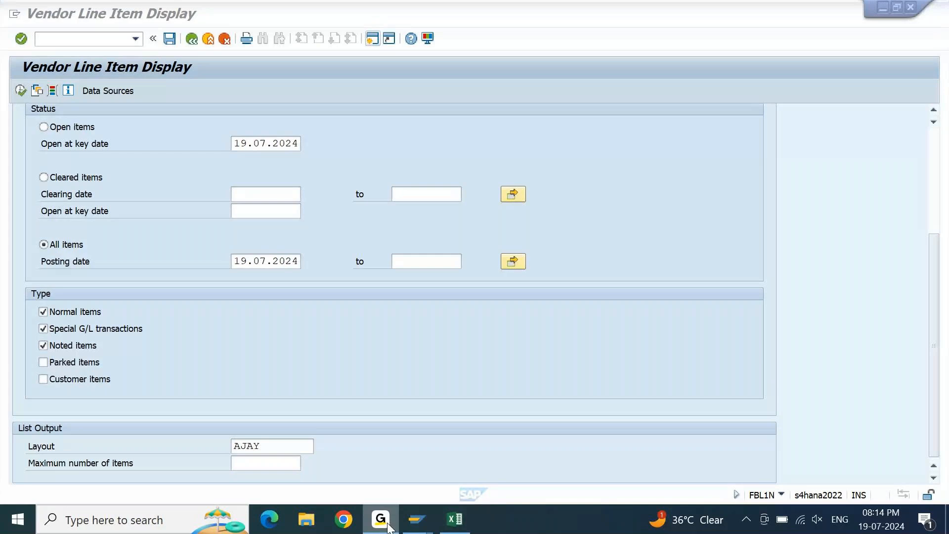
click(454, 519)
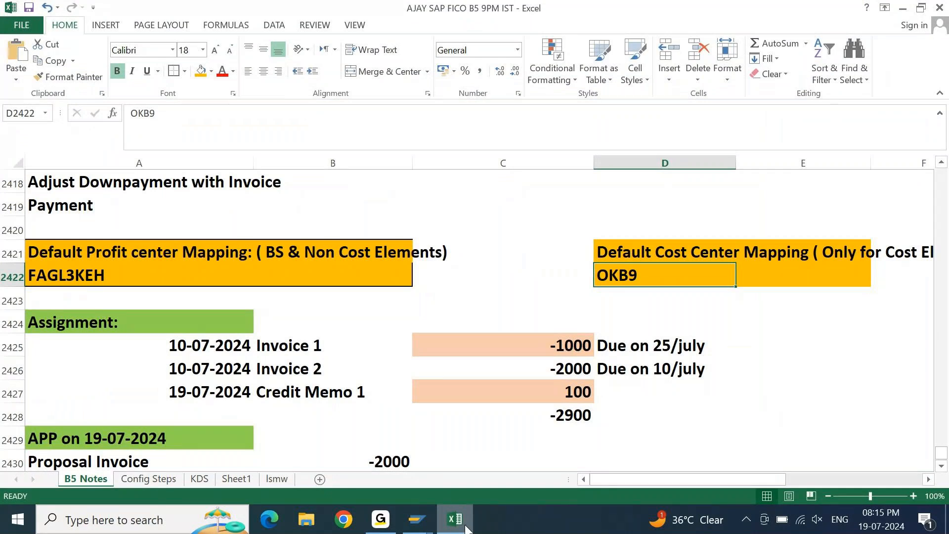
click(419, 526)
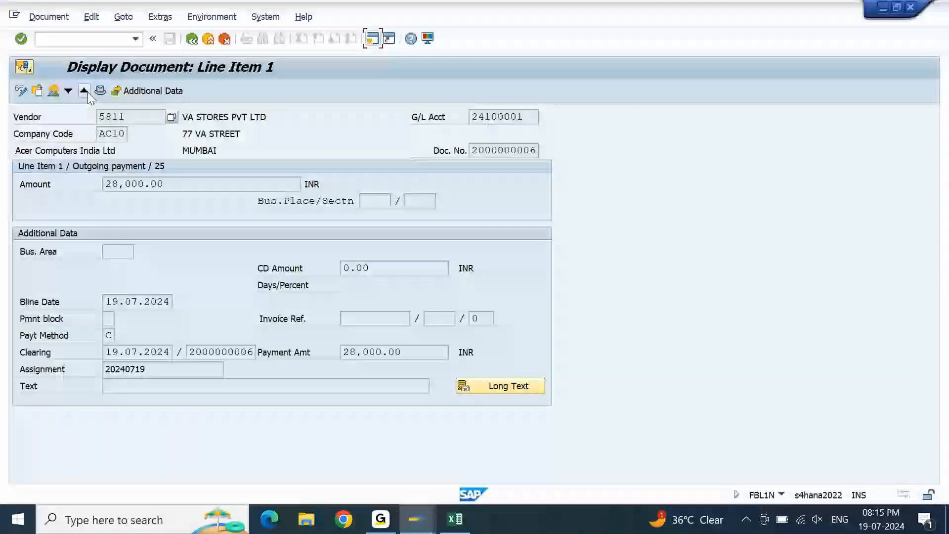
click(367, 318)
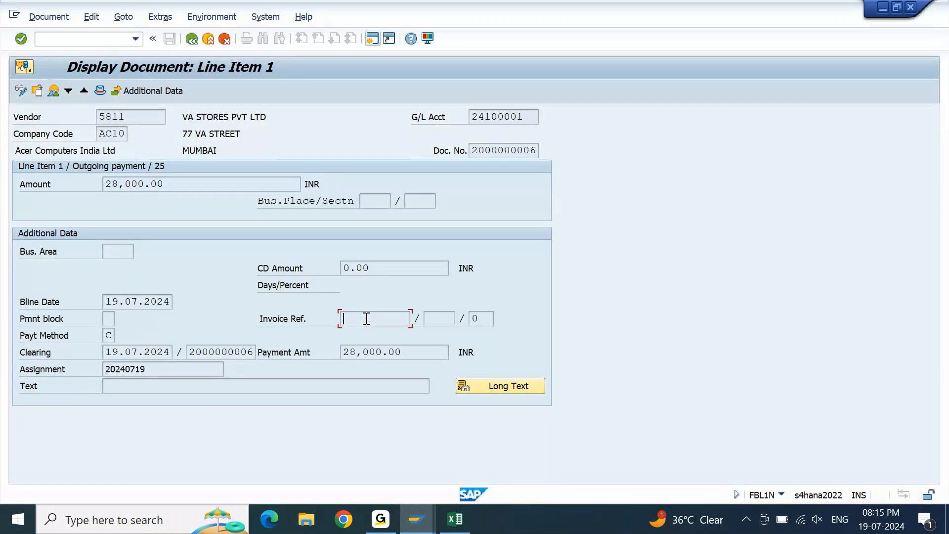
In the Excel notes, fill the Invoice 1 and Credit Memo 1 cells, B2425 and B2427, with the same light orange as their amounts.
click(453, 520)
click(306, 391)
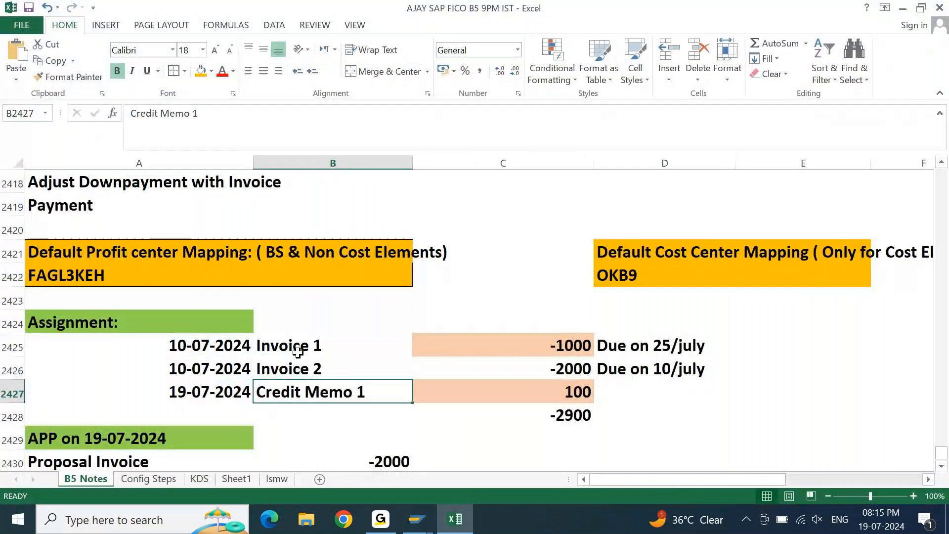
click(297, 352)
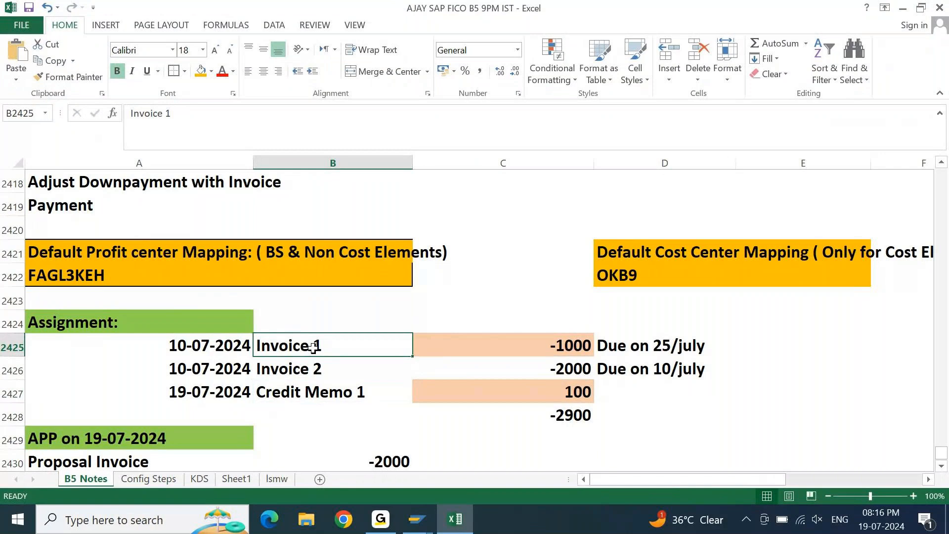
click(323, 390)
click(316, 347)
click(210, 73)
click(256, 117)
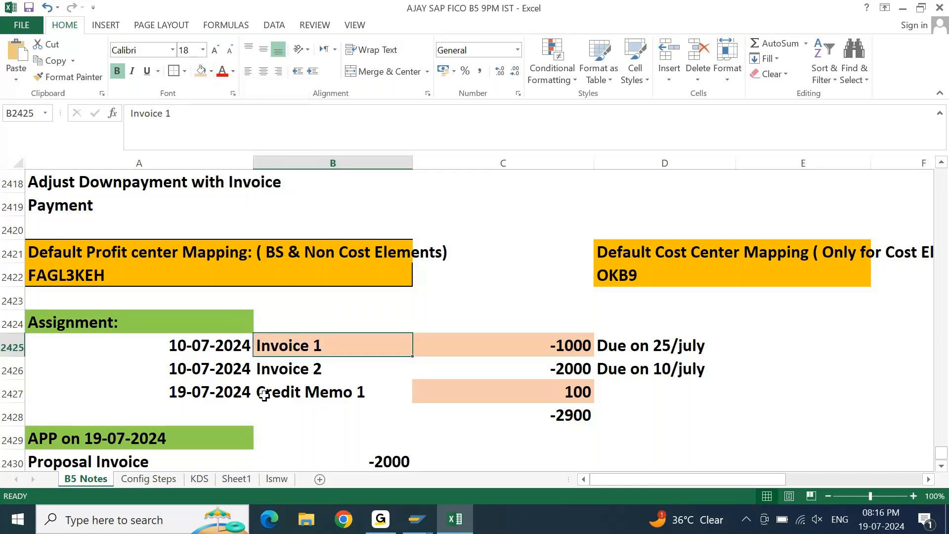
click(295, 393)
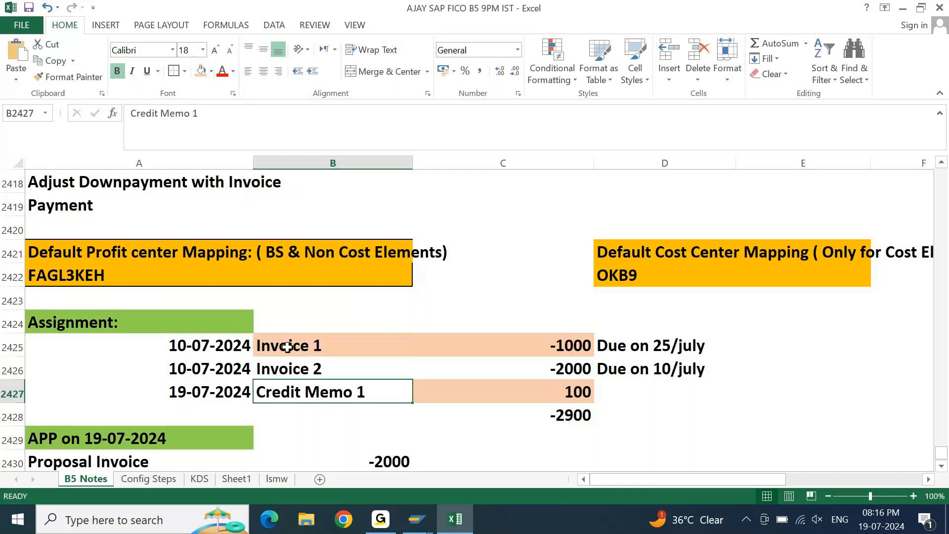
click(201, 73)
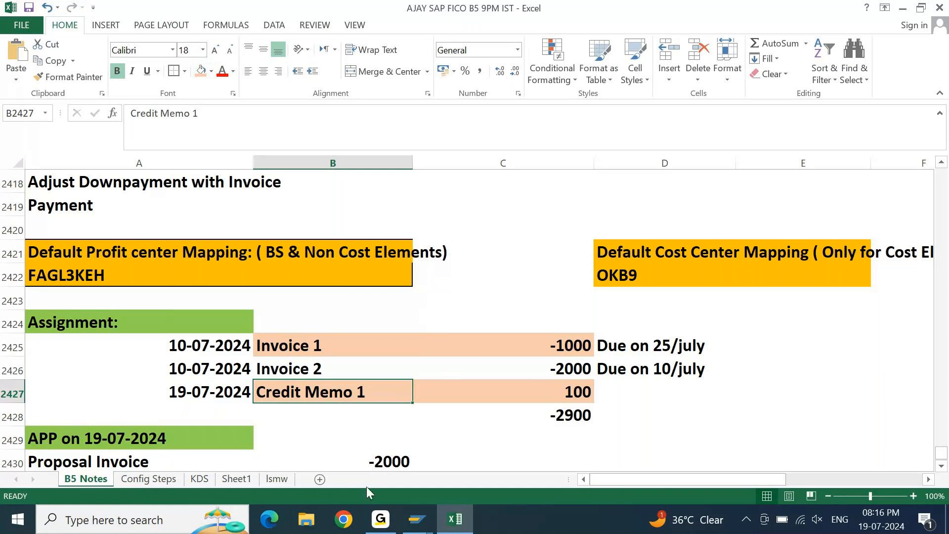
click(382, 524)
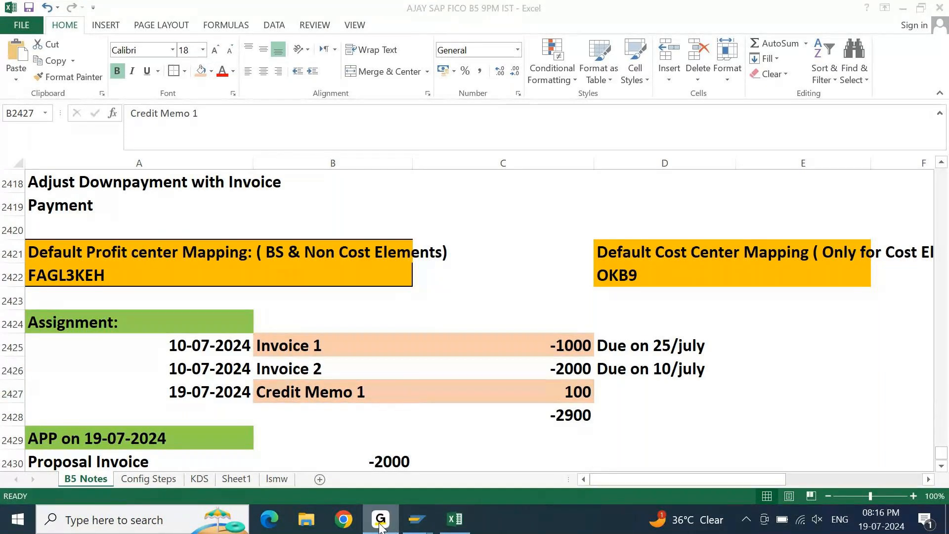